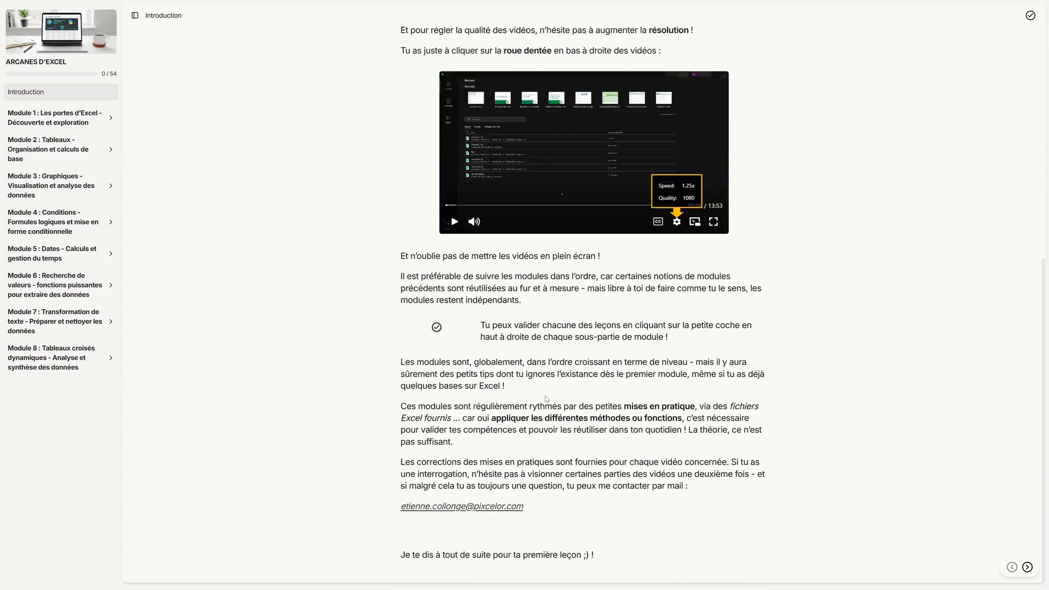
Look through the Arcanes d'Excel course pages and its list of modules and lessons
left_click(1028, 566)
left_click(662, 493)
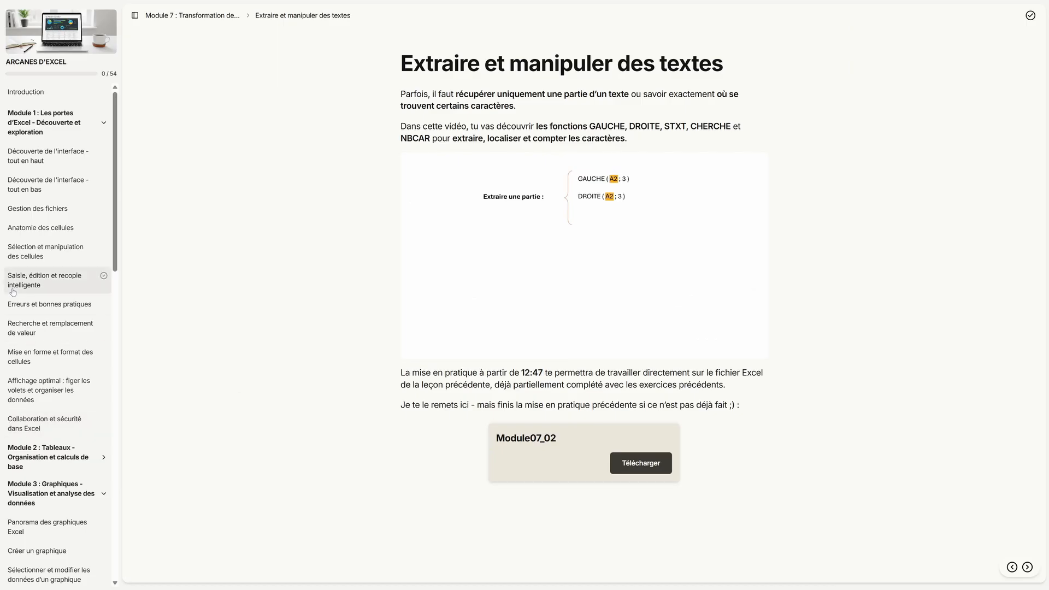
scroll(14, 294, "down", 10)
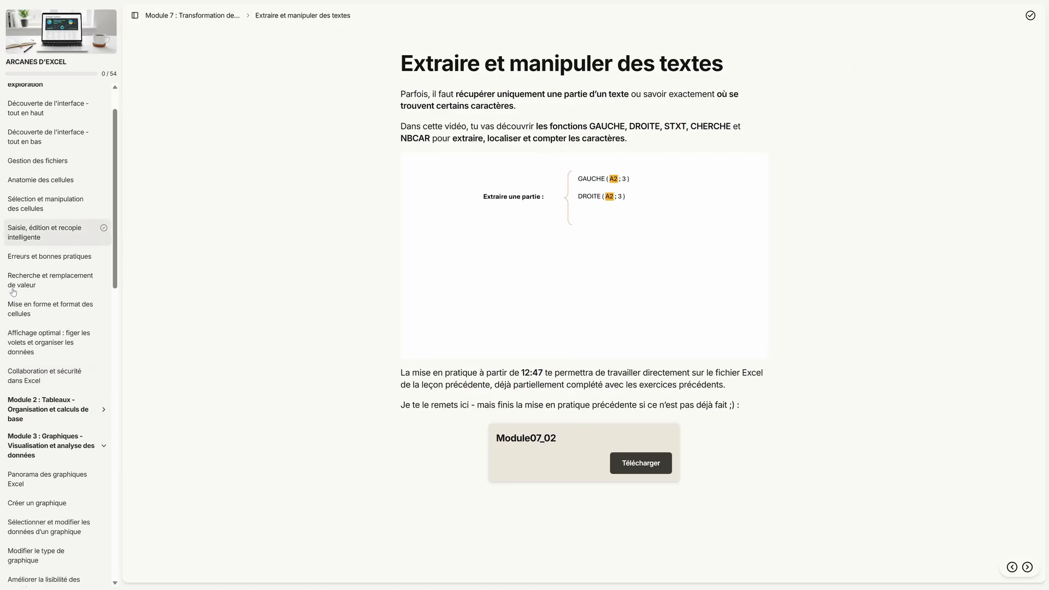
scroll(15, 294, "down", 10)
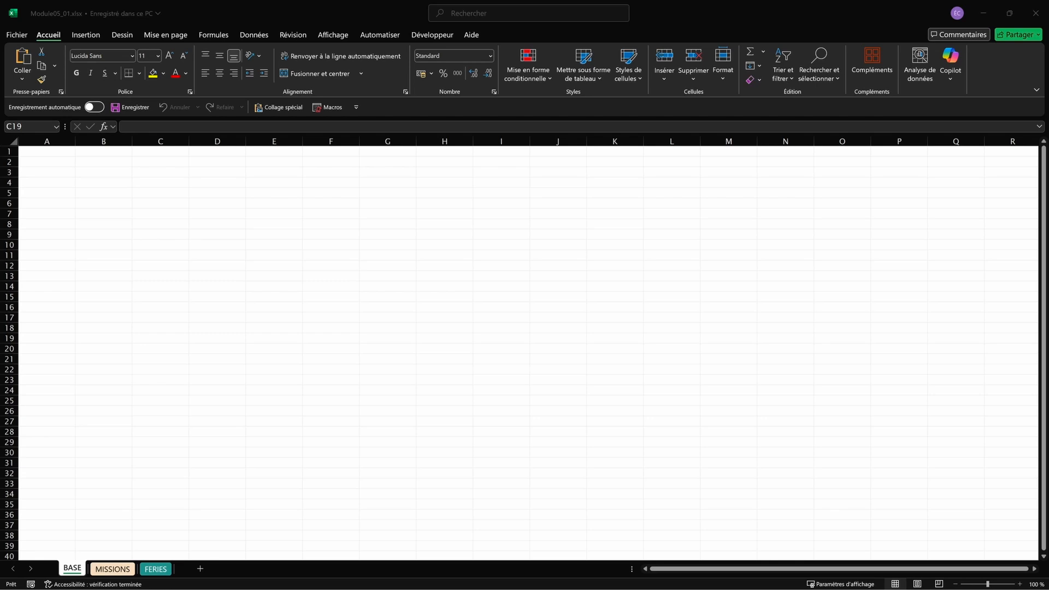
Enter 1 in cell D7 and the date 12/10/2025 in cell D9 of the BASE sheet
left_click(212, 214)
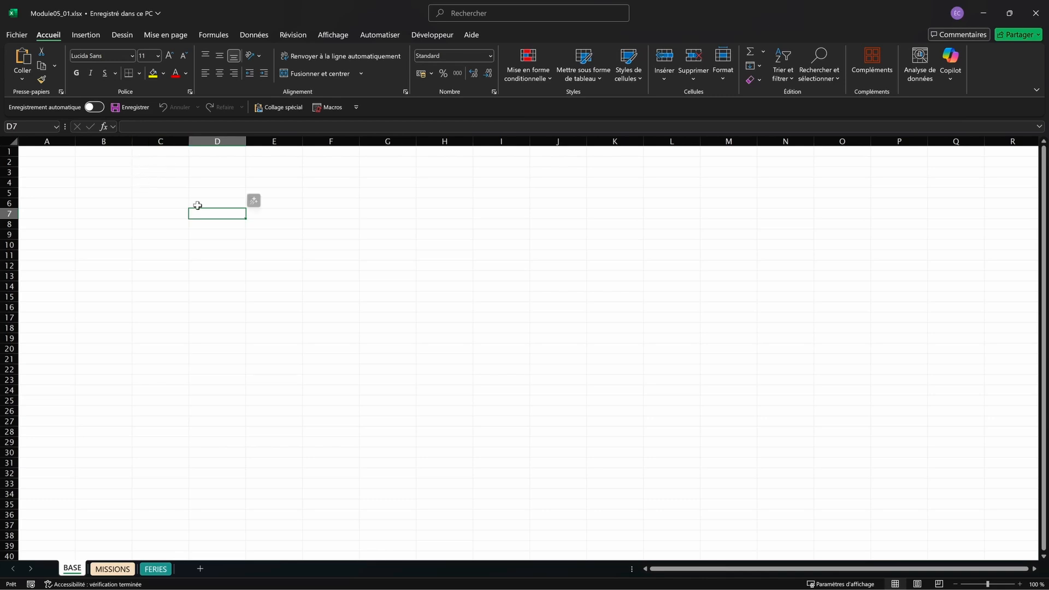
type("1")
key("ctrl+Return")
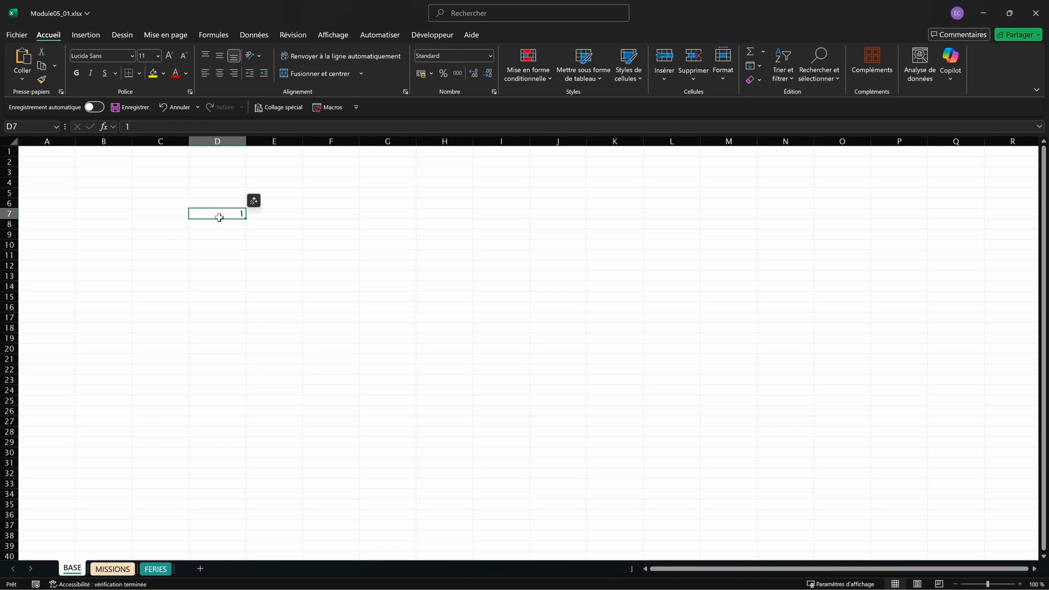
key("Down")
key("Down")
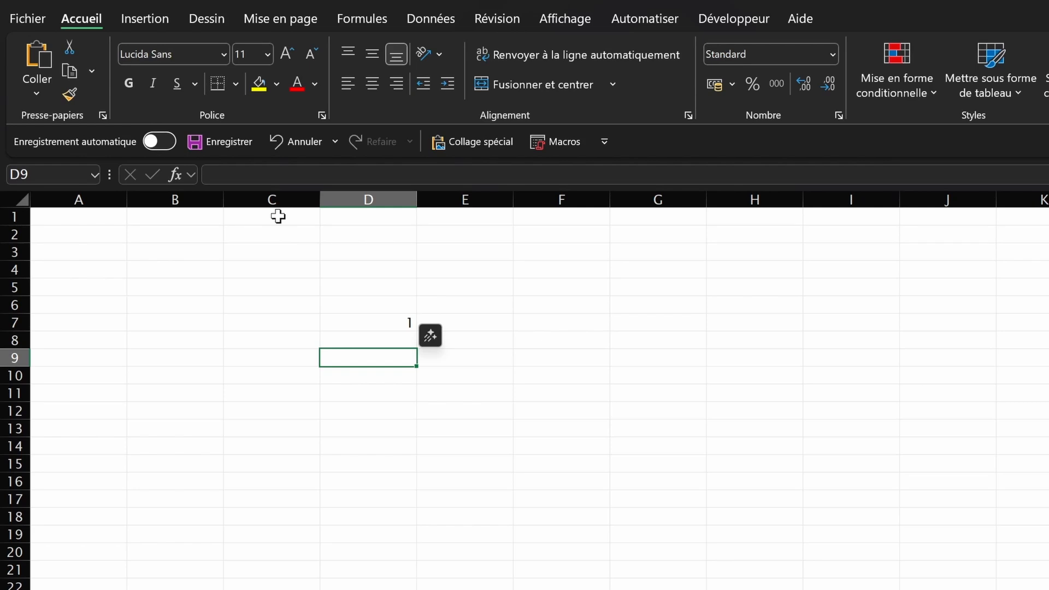
type("12/10/202")
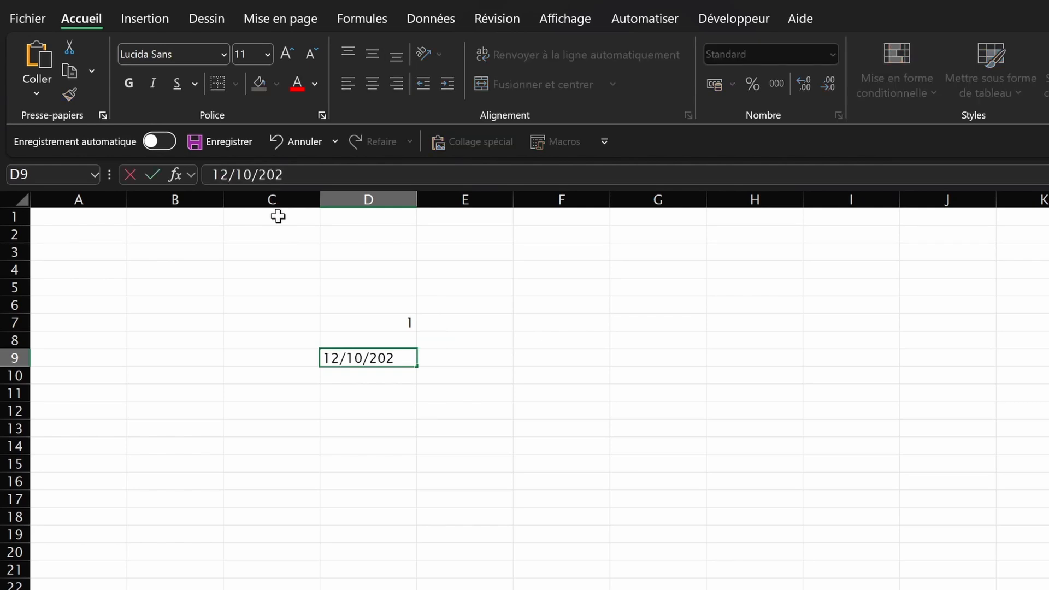
type("5")
key("ctrl+Return")
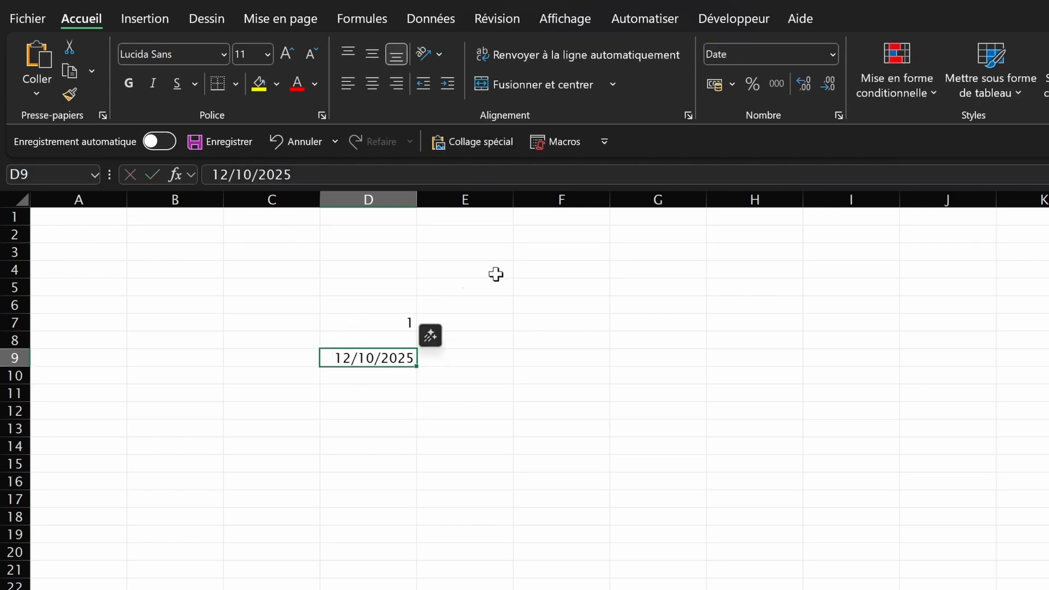
Display the date in D9 with the thousands-separator number format and return it to Date courte
left_click(779, 84)
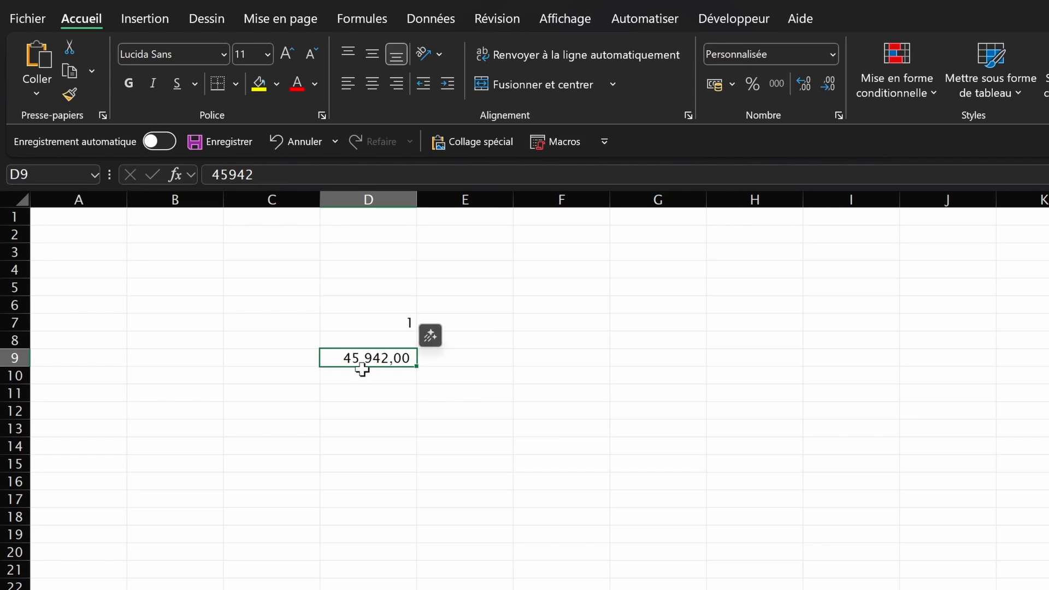
left_click(833, 52)
left_click(757, 275)
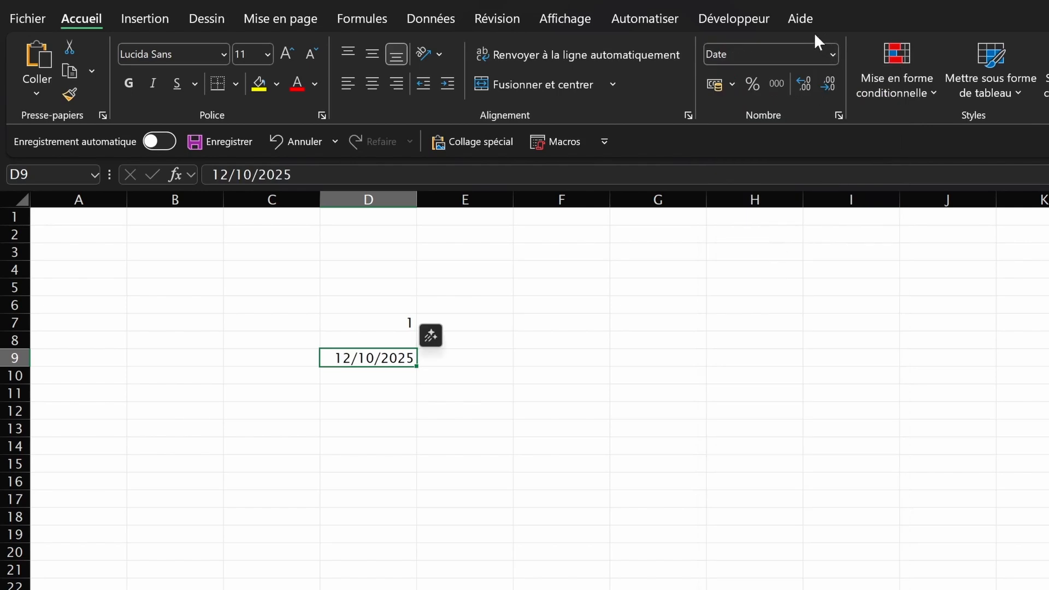
Format D9 as Date longue and switch it from there to the Heure format
left_click(831, 53)
left_click(795, 299)
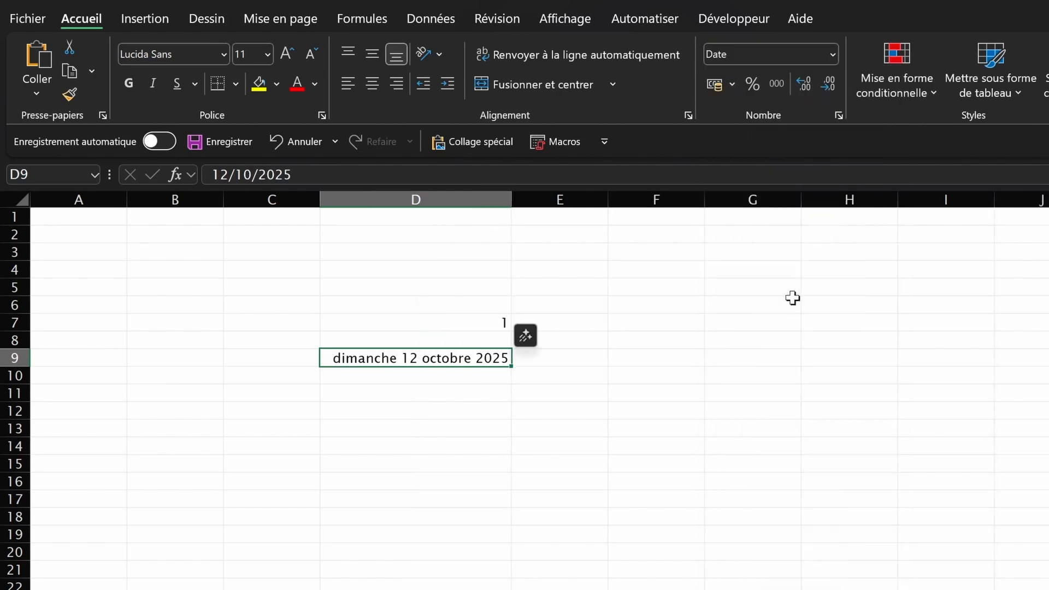
left_click(832, 53)
left_click(785, 343)
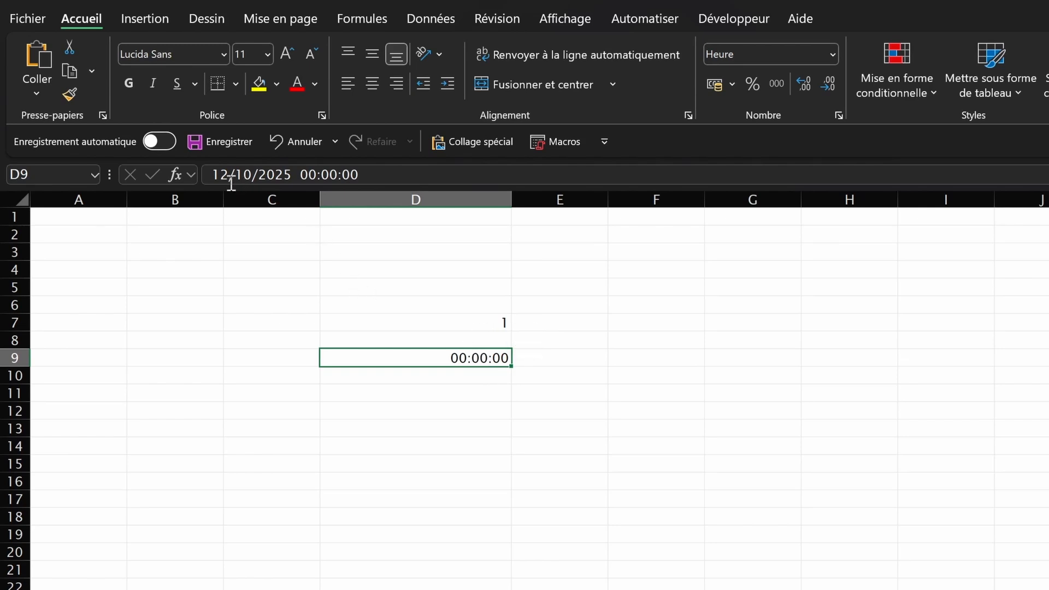
Set the time part of the value in D9 to 00:08:00
left_click_drag(211, 175, 337, 177)
left_click(327, 177)
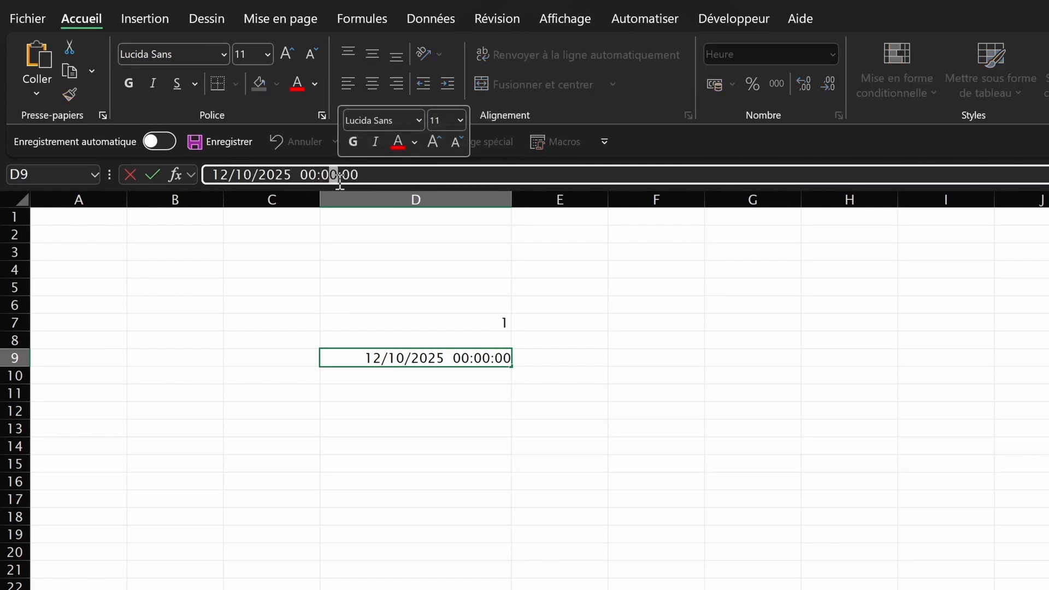
type("8")
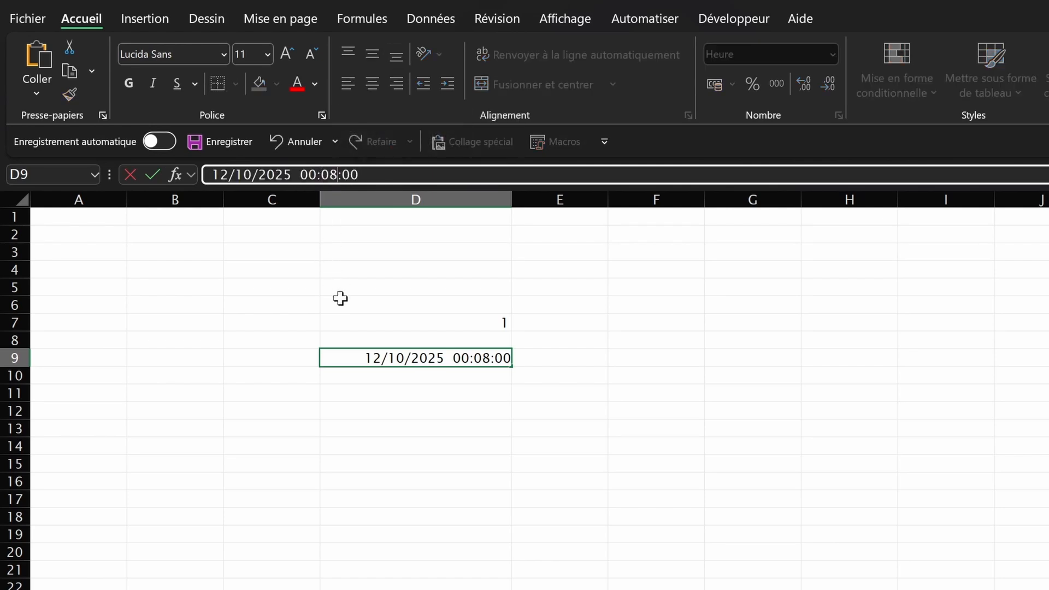
key("Return")
left_click(435, 356)
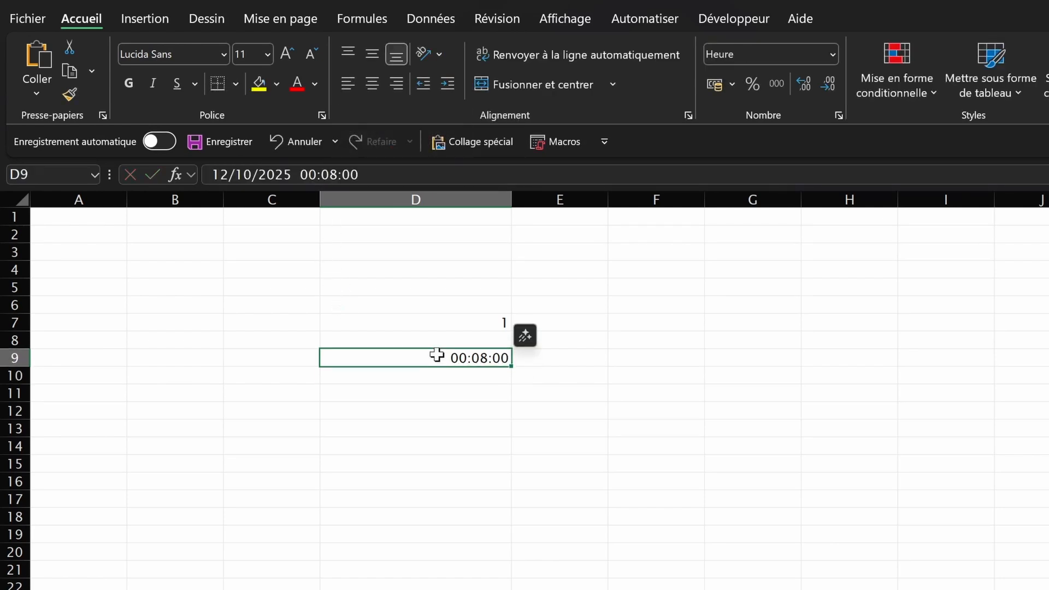
Show D9 in the thousands-separator number format and undo that format change
left_click(772, 82)
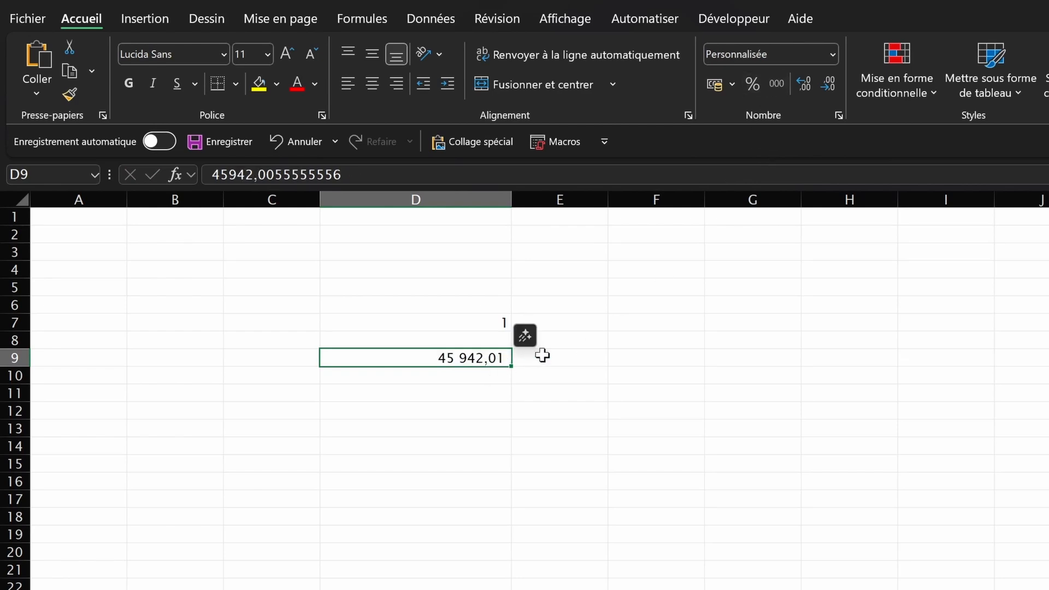
left_click(803, 85)
key("ctrl+z")
Change the time part of the value in D9 to 08:00:00
left_click(328, 174)
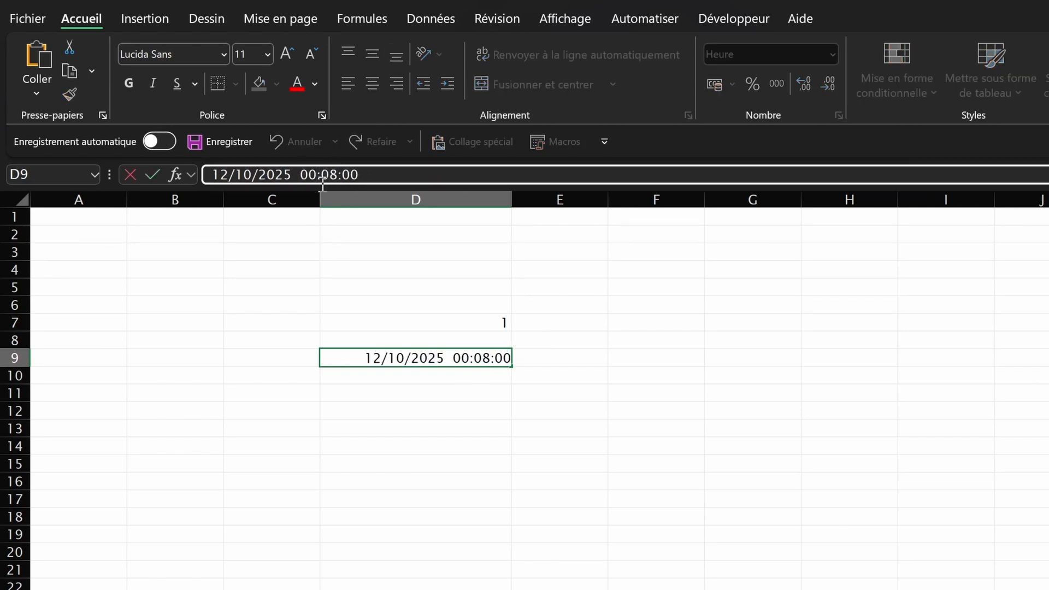
key("BackSpace")
type("8")
key("BackSpace")
type("00")
key("Return")
left_click(475, 356)
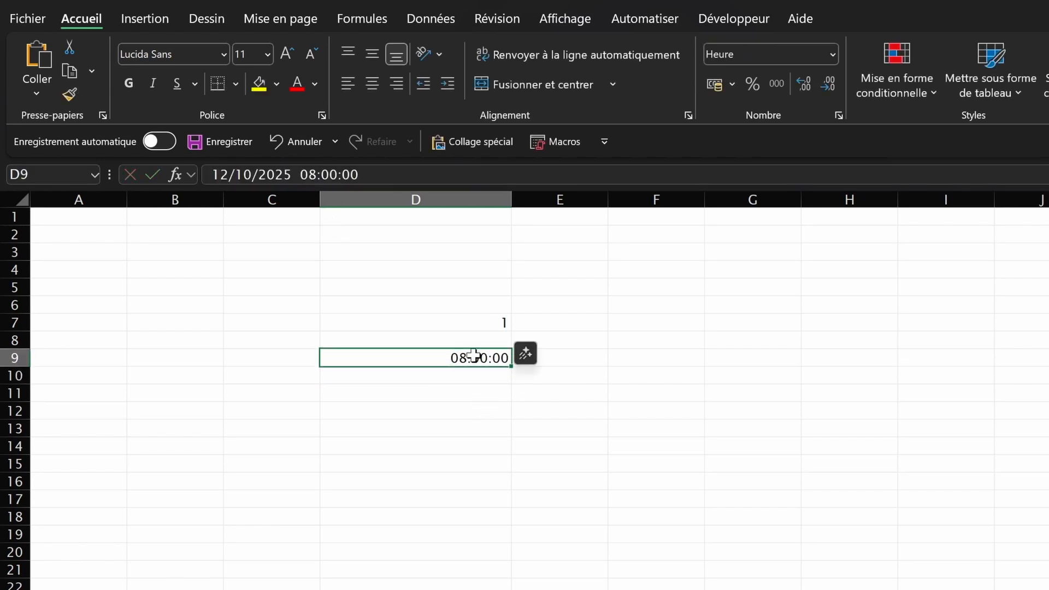
Show D9 as a number with the thousands-separator format and set its format to Date courte
left_click(770, 86)
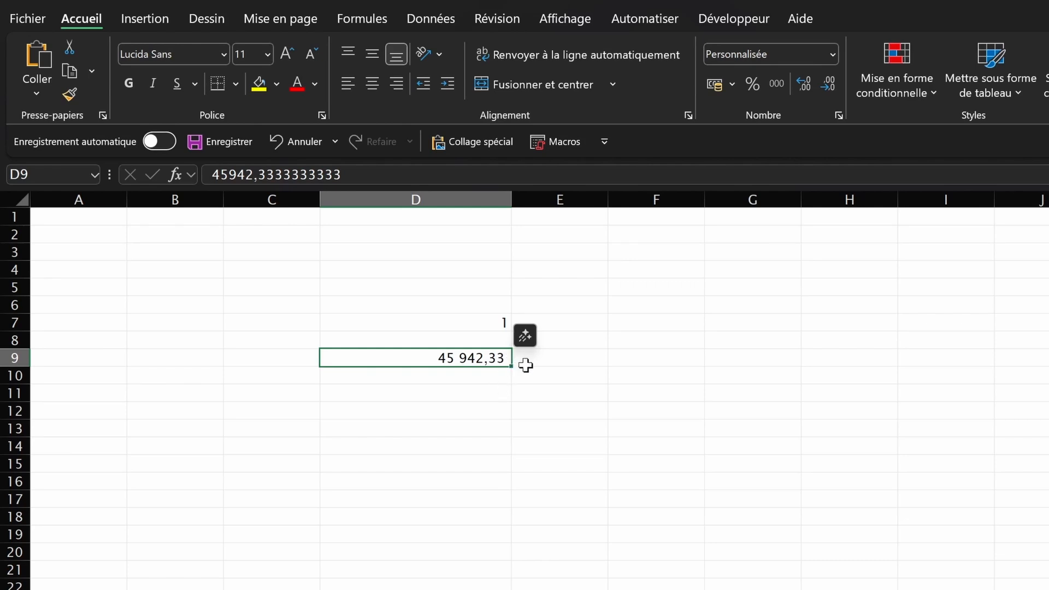
left_click(832, 54)
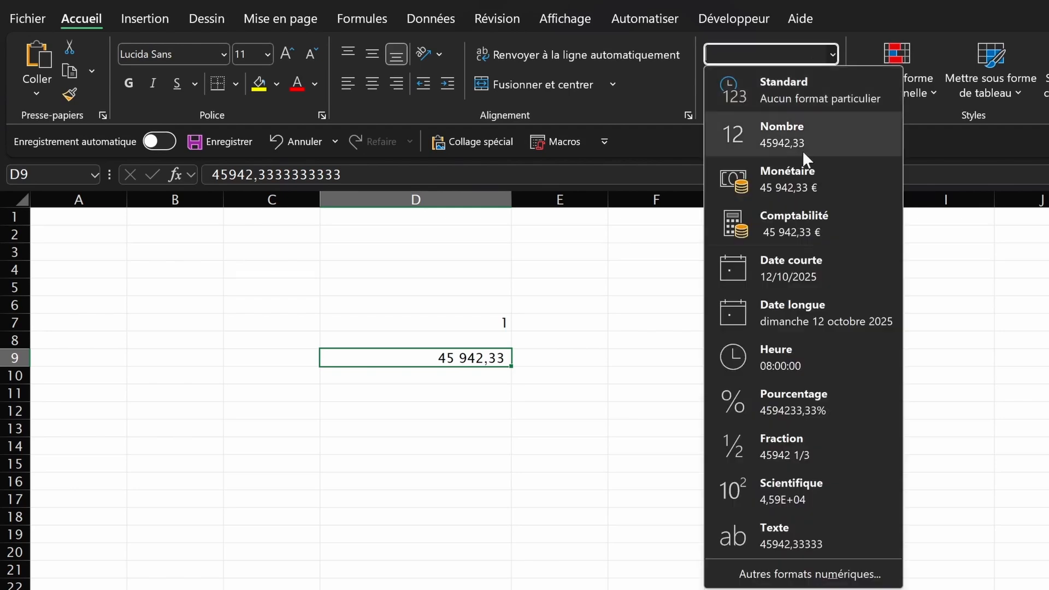
left_click(789, 276)
Remove the time part from D9 so that it holds only the date 12/10/2025
left_click(314, 174)
key("Delete")
key("Delete")
key("Delete")
key("Delete")
key("Delete")
key("Delete")
key("Delete")
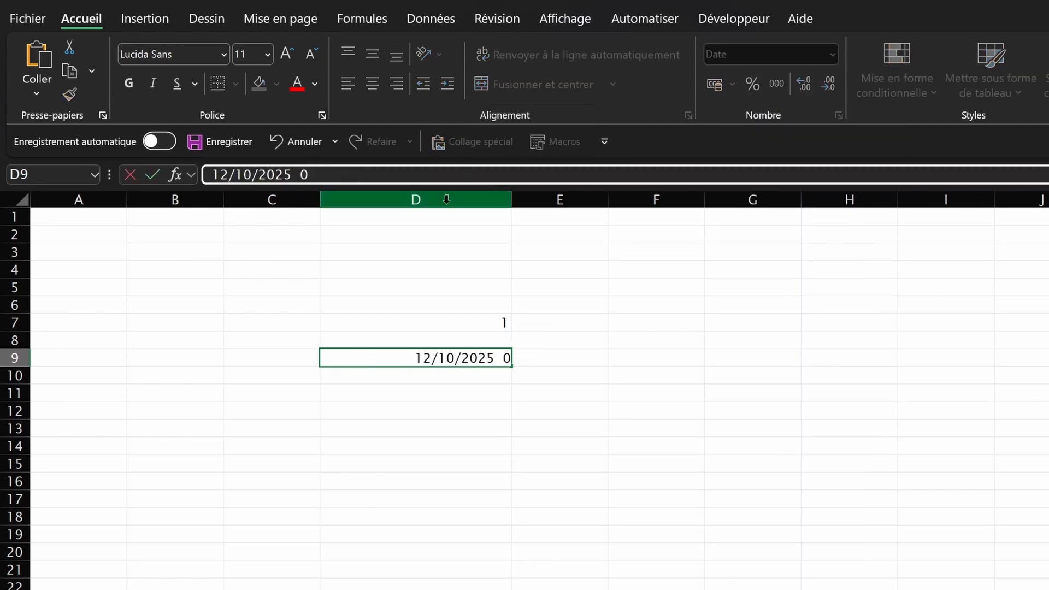
key("BackSpace")
key("BackSpace")
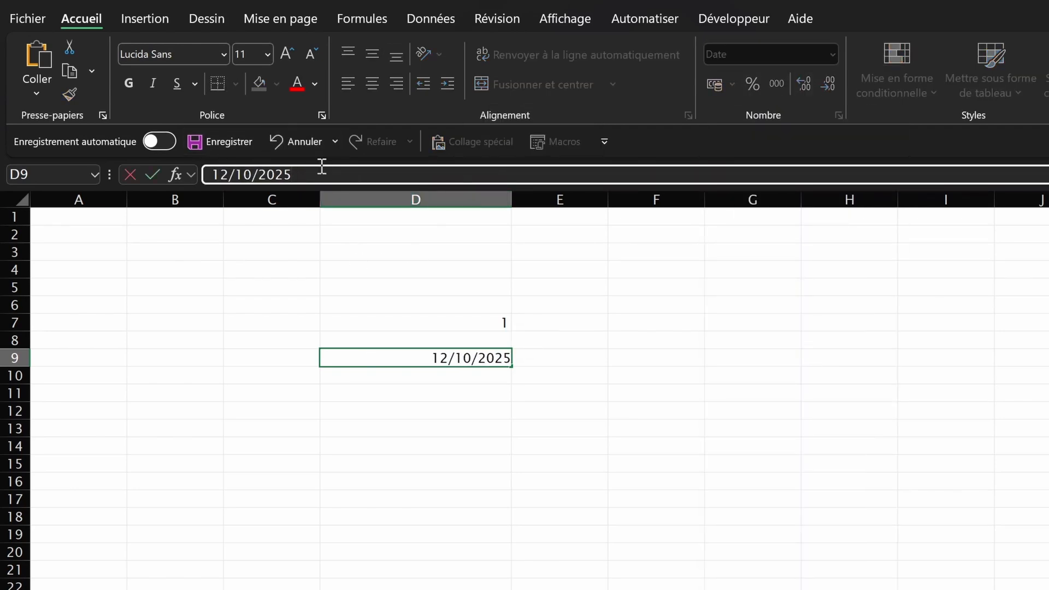
key("Return")
Format cell D7 as Date courte
key("Up")
key("Up")
key("Up")
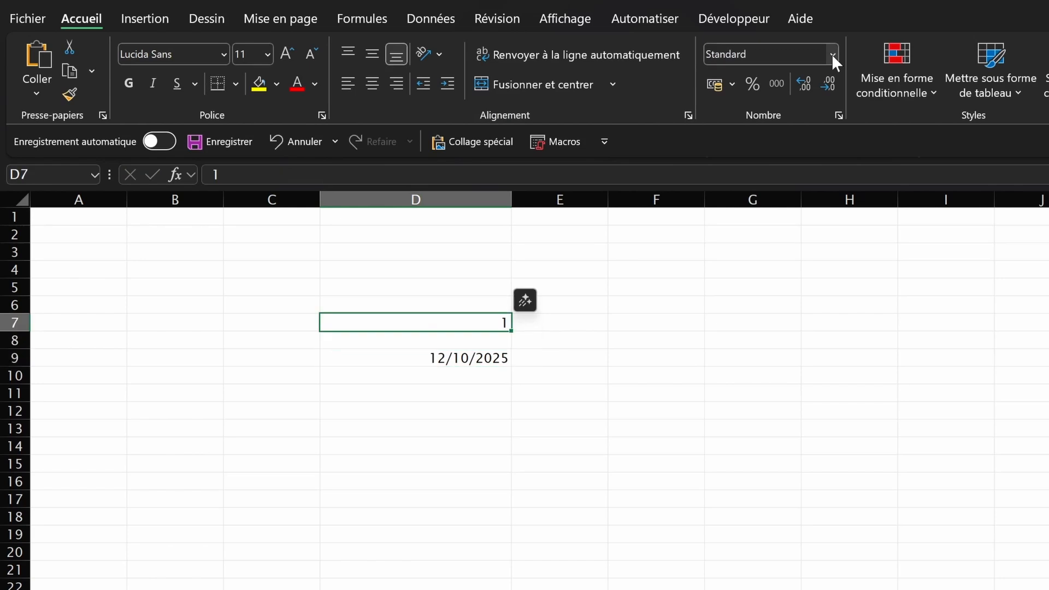
left_click(832, 54)
left_click(798, 274)
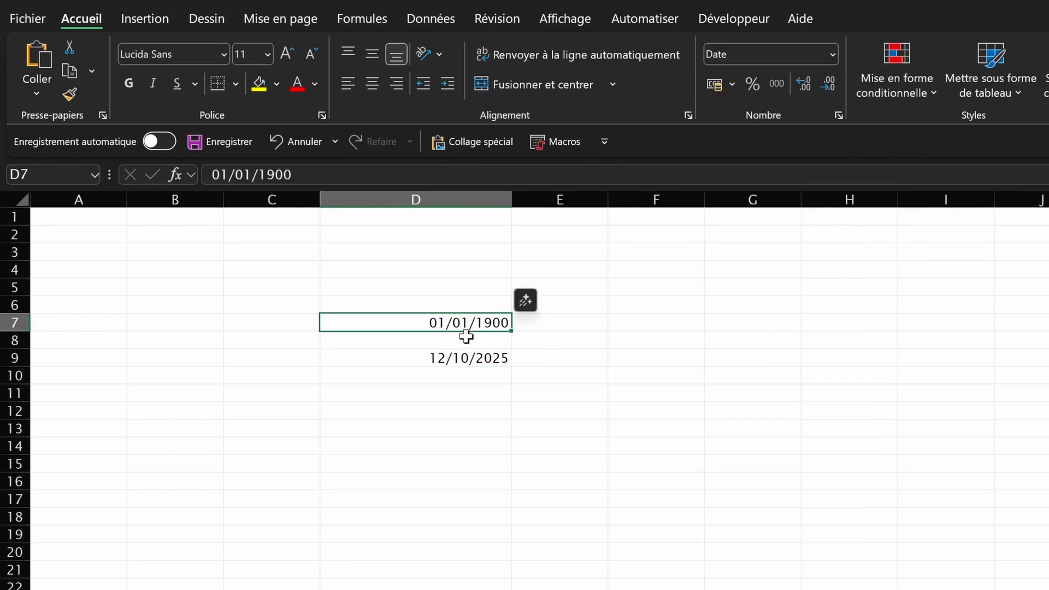
Apply the thousands-separator number format to all of column D and undo it
left_click(437, 200)
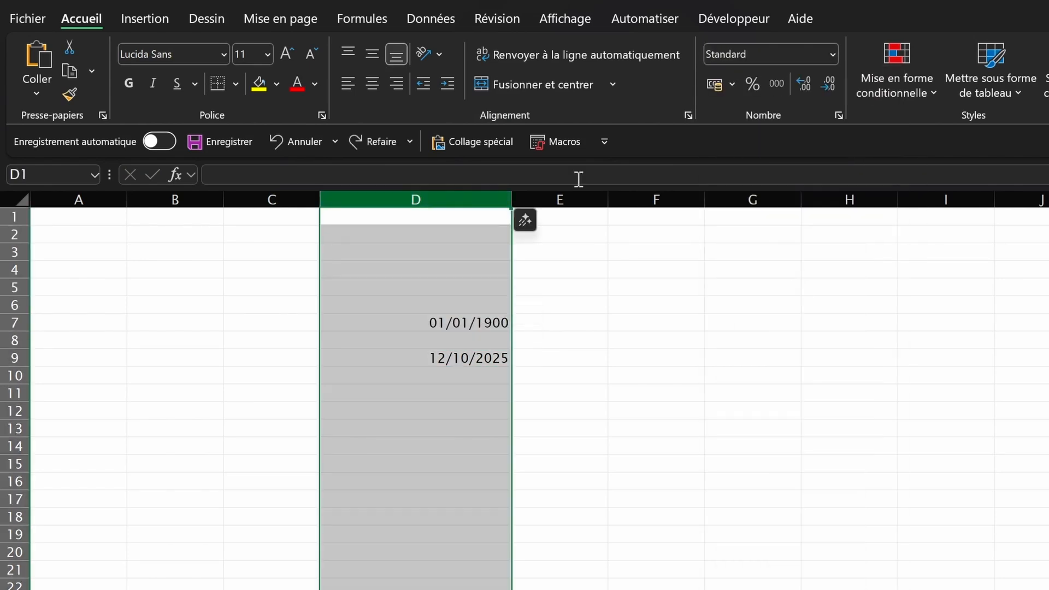
left_click(776, 83)
left_click(470, 358)
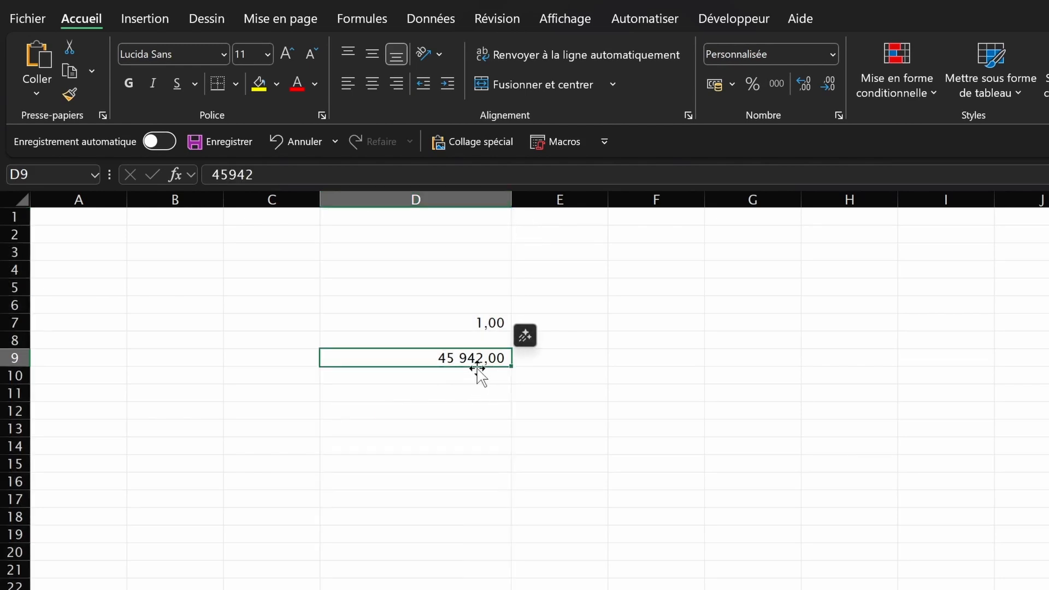
key("ctrl+z")
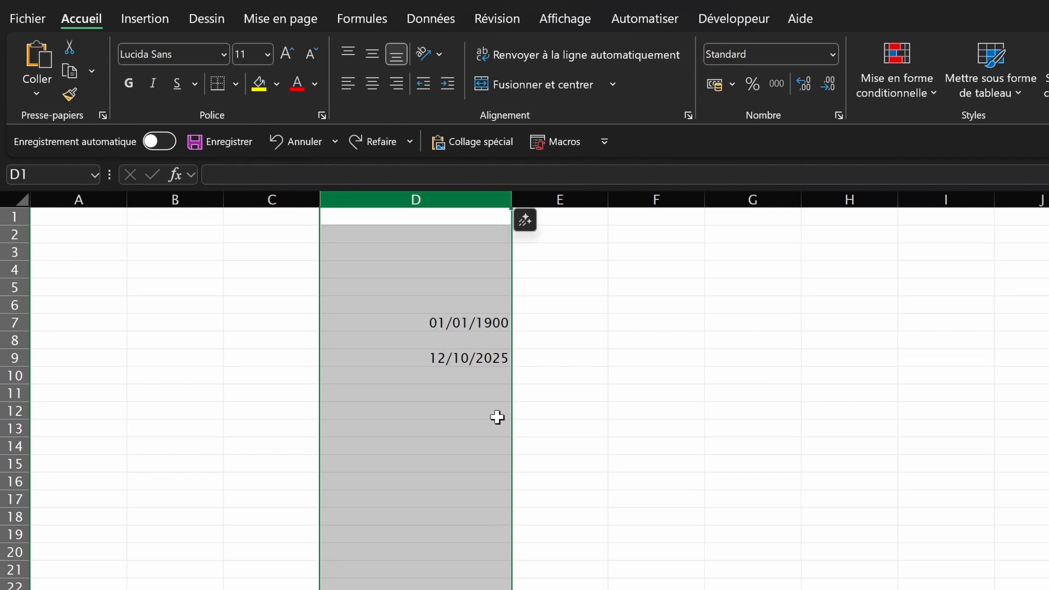
Enter the formula =D9+1 in cell D12 to add one day to the date
left_click(466, 415)
type("=")
left_click(452, 361)
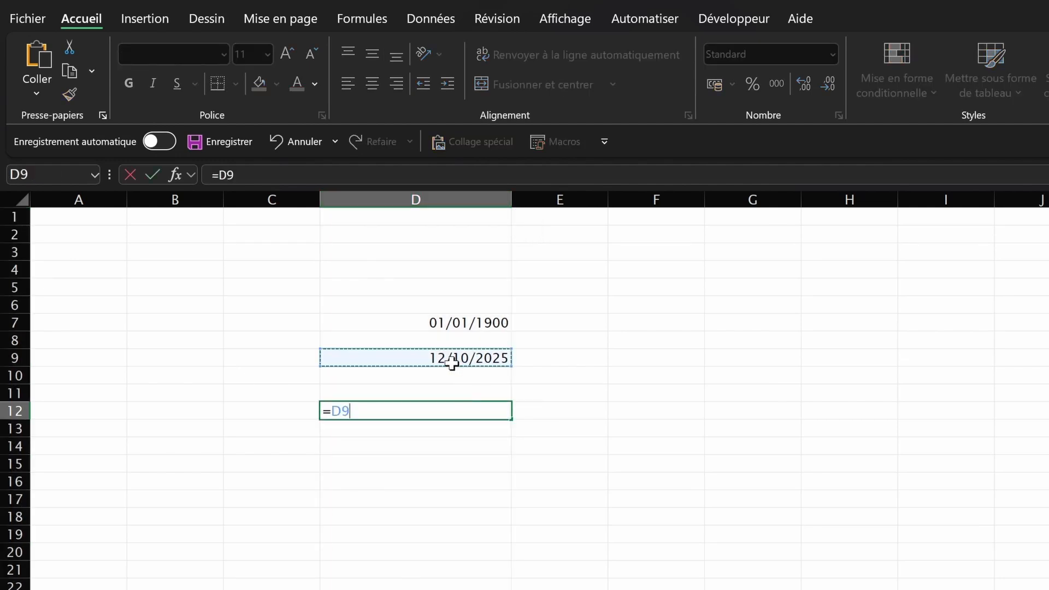
type("+1")
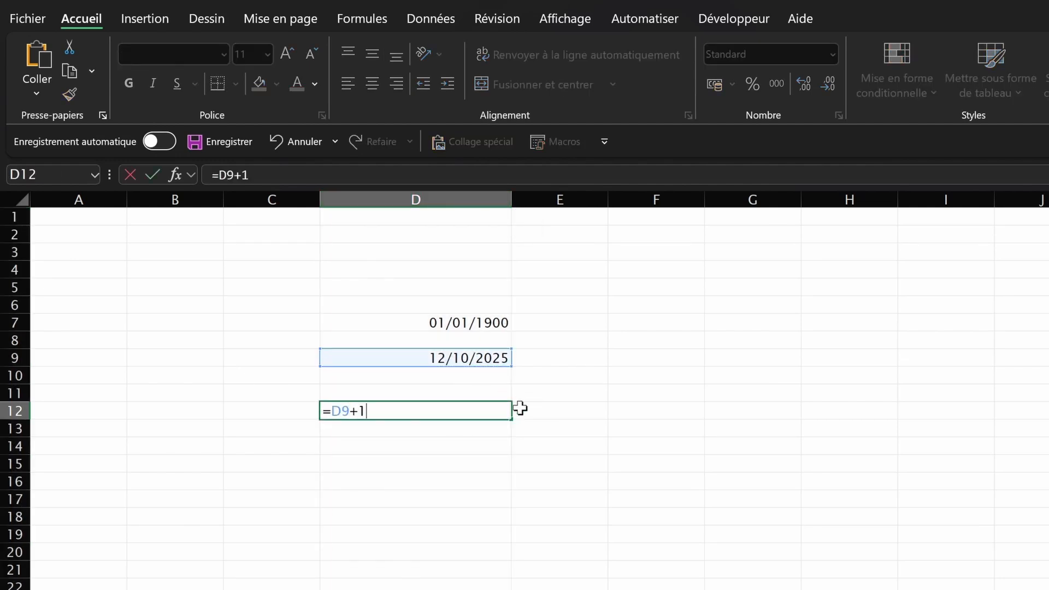
key("ctrl+Return")
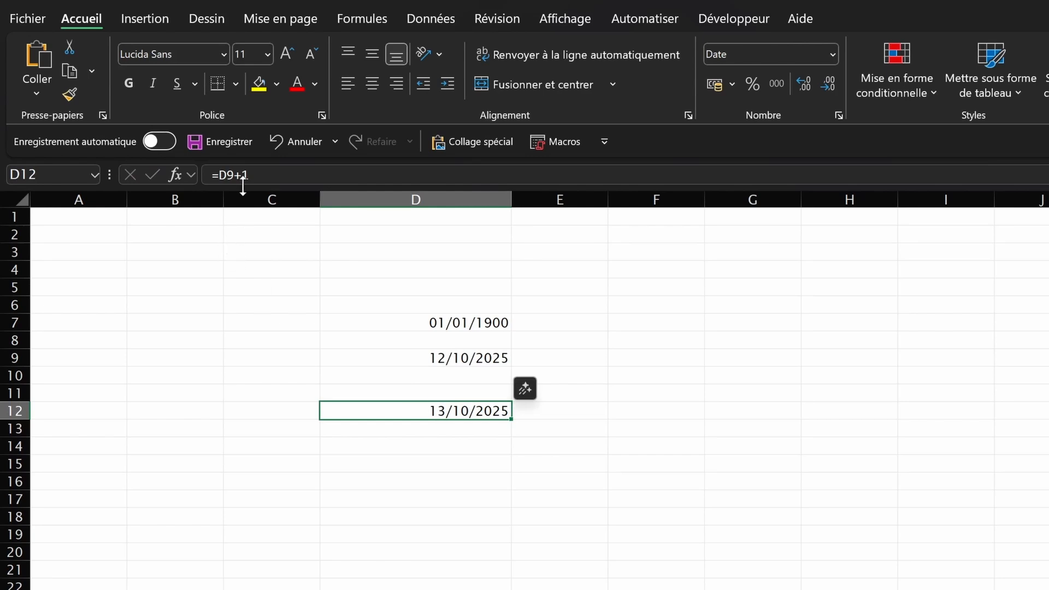
left_click(248, 183)
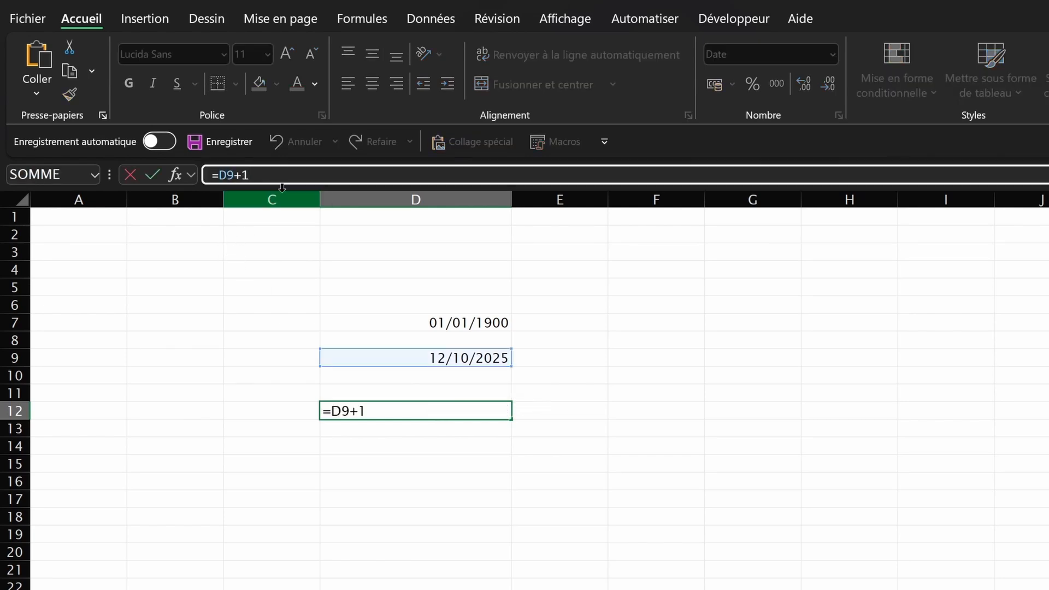
key("Return")
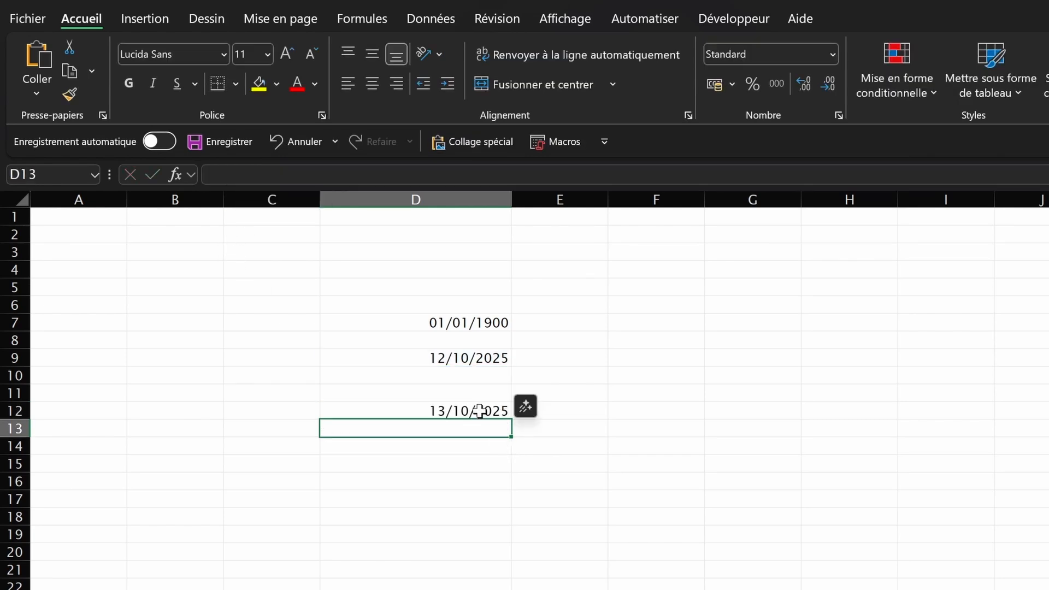
Browse the Date formats available for cell D12, preview the mars-12 type, and leave the cell format unchanged
left_click(479, 411)
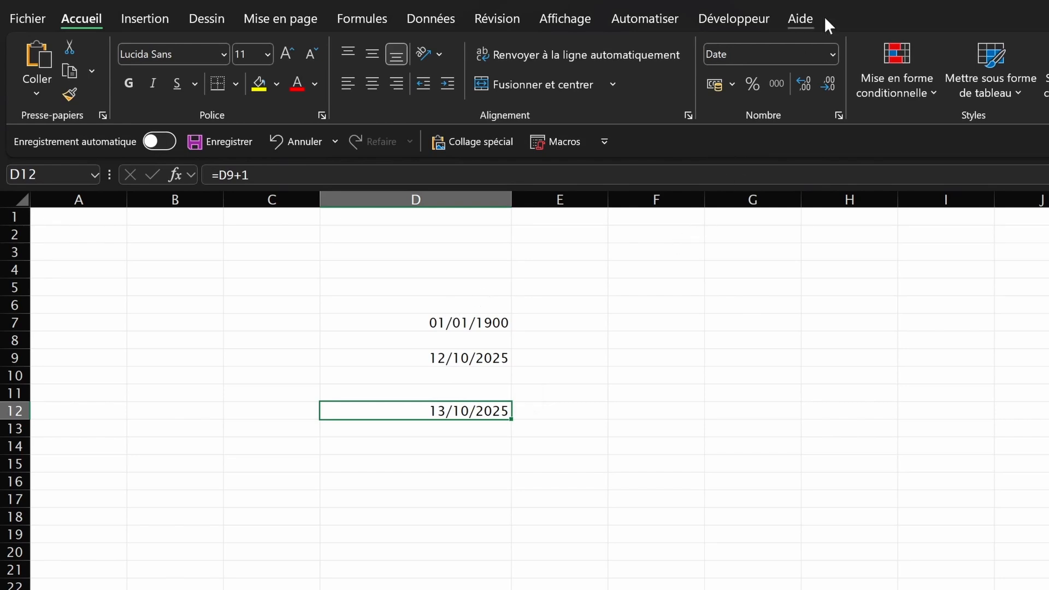
left_click(832, 54)
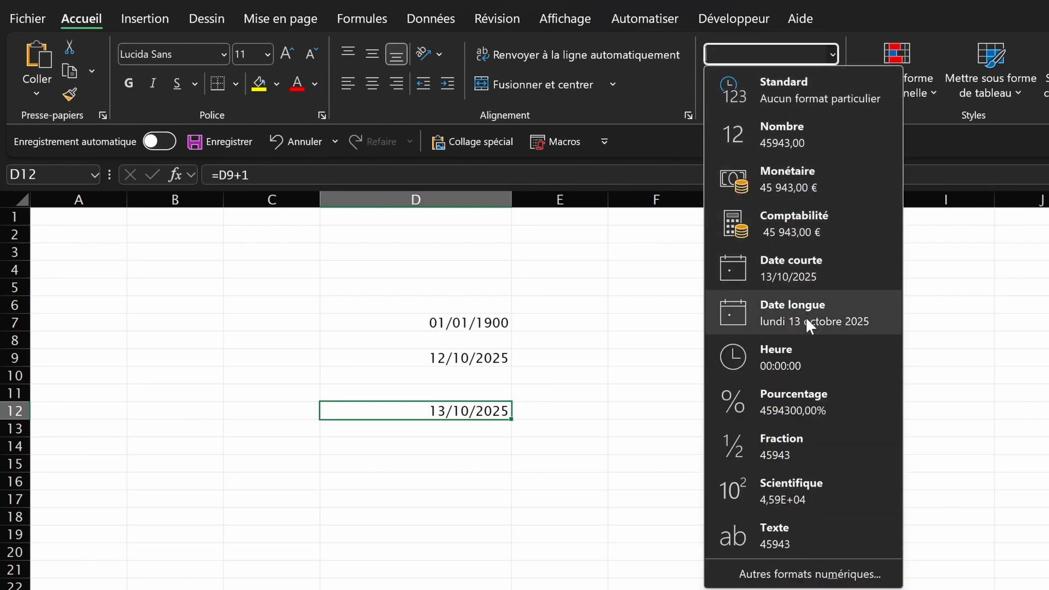
left_click(770, 574)
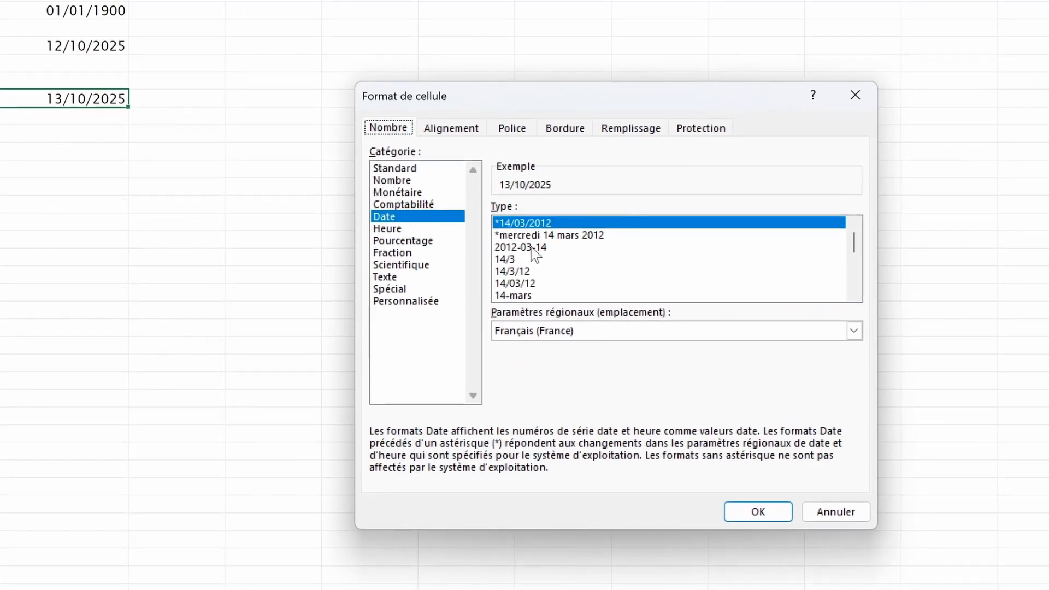
scroll(522, 240, "down", 3)
scroll(522, 241, "up", 1)
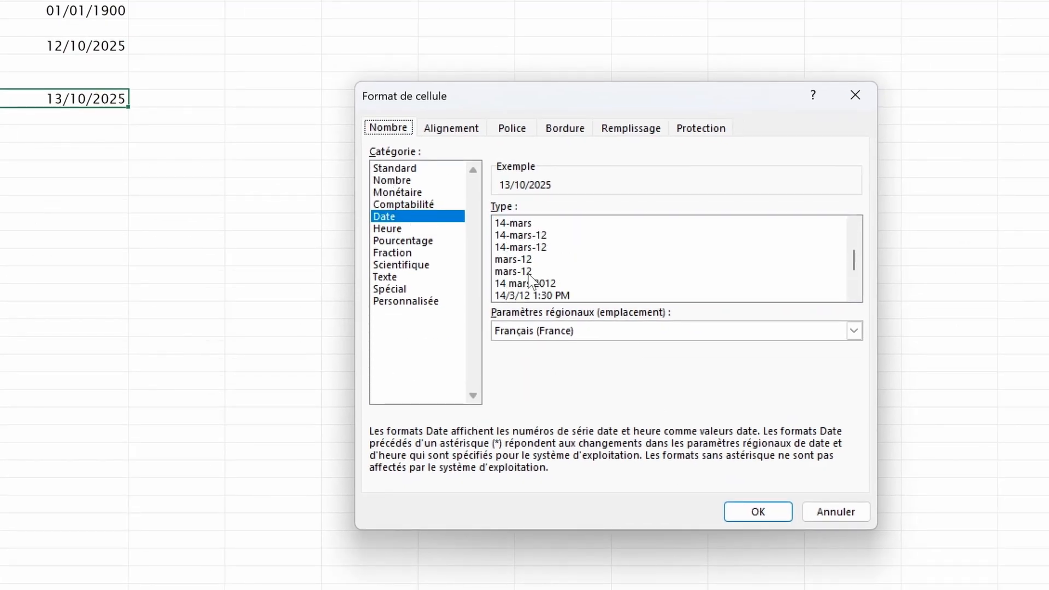
left_click(516, 260)
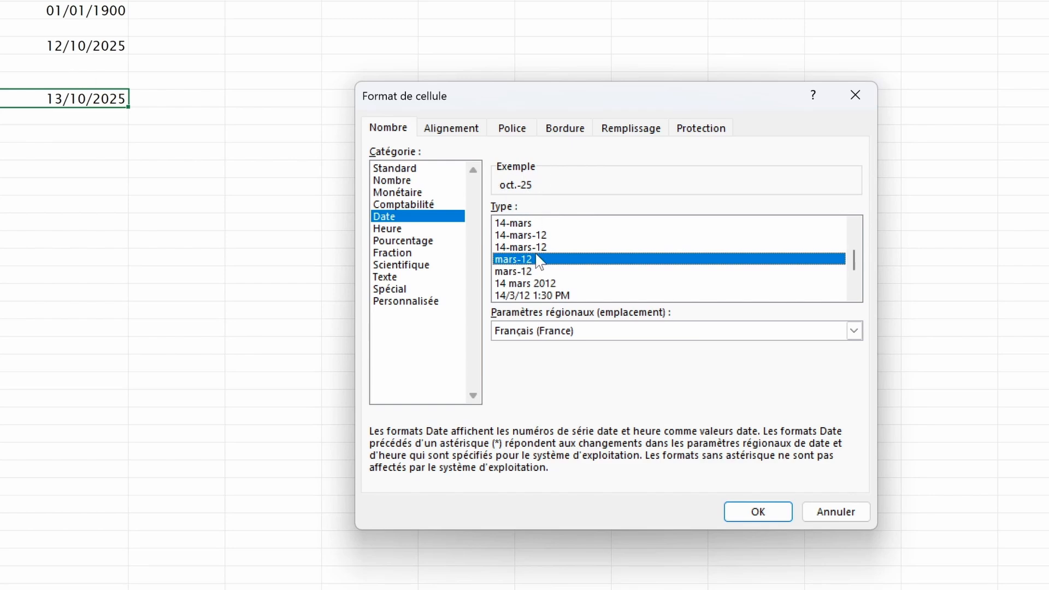
scroll(541, 261, "down", 2)
left_click(839, 512)
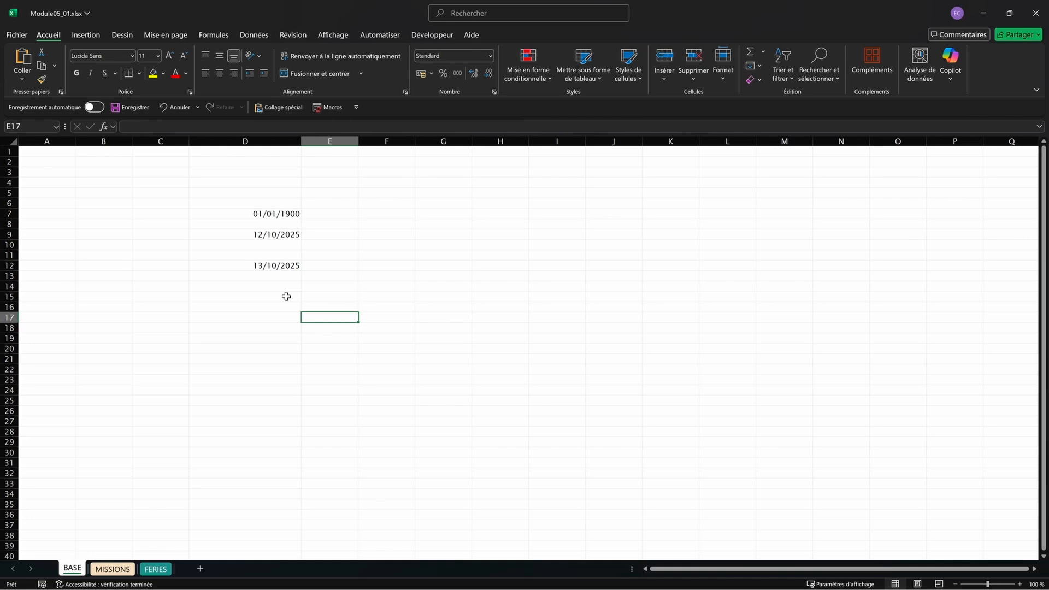
Enter the formula =AUJOURDHUI() in cell D15 to return today's date
left_click(286, 295)
left_click(144, 126)
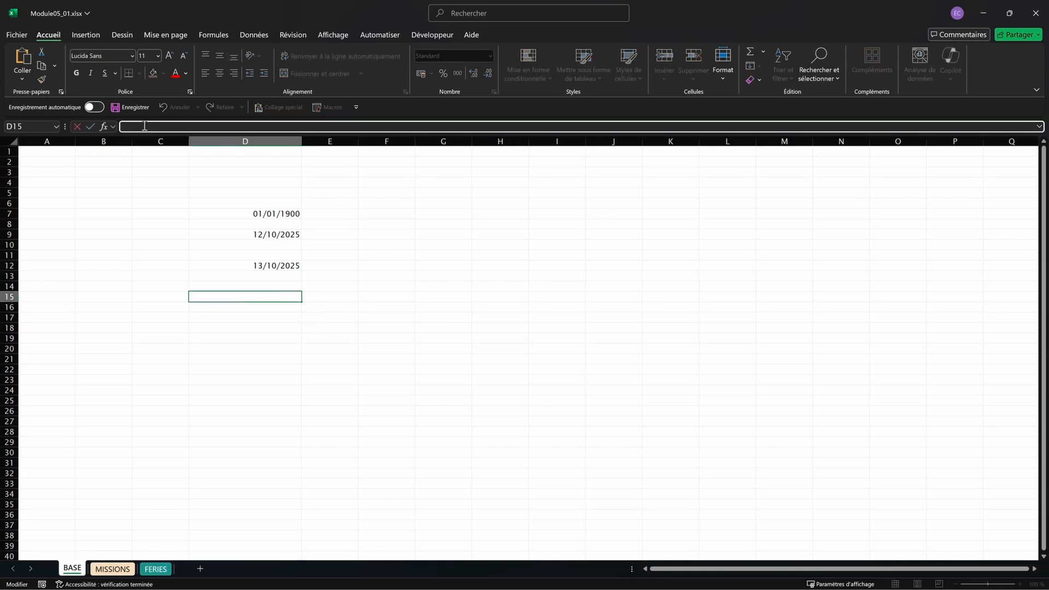
type("=")
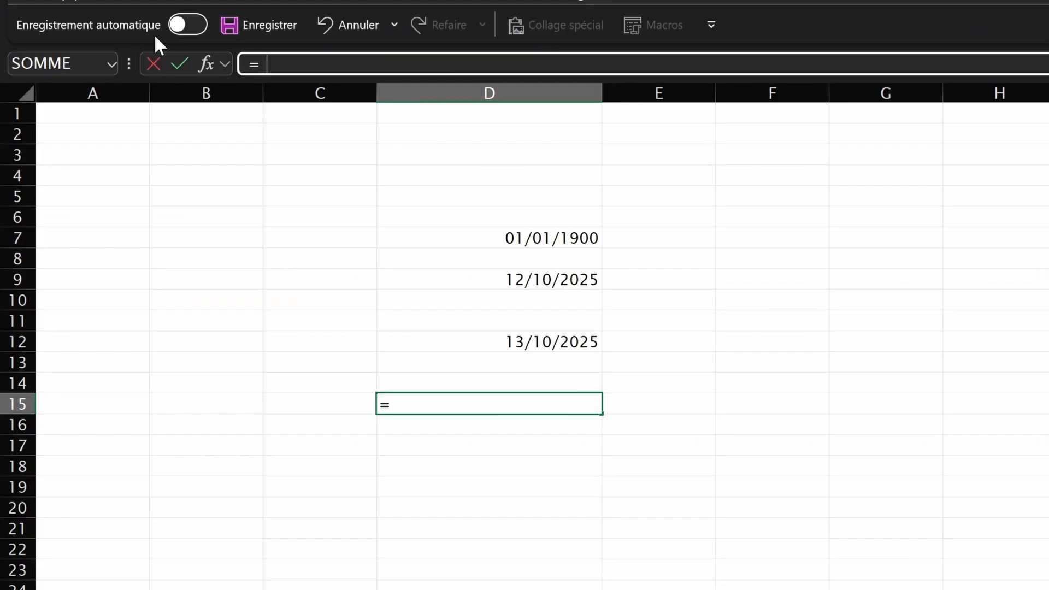
type("AUJOURDHUI(")
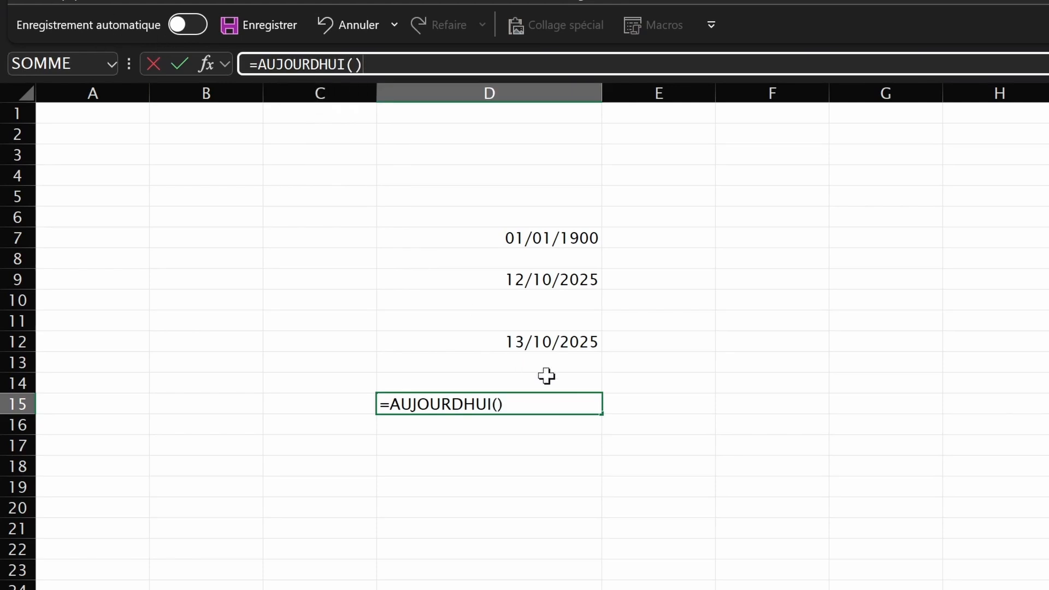
key("Return")
left_click(557, 405)
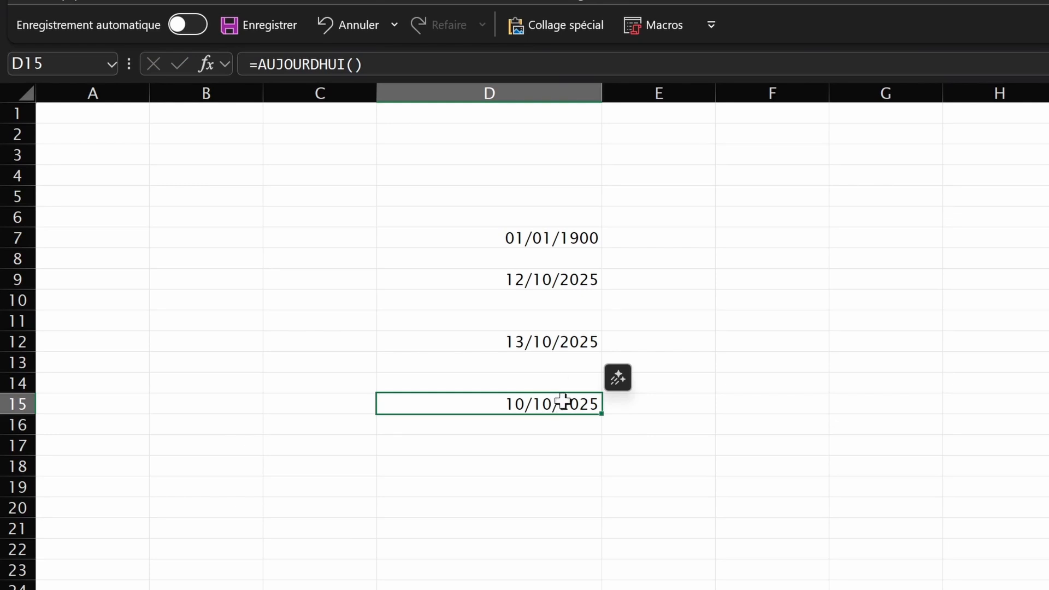
left_click(383, 68)
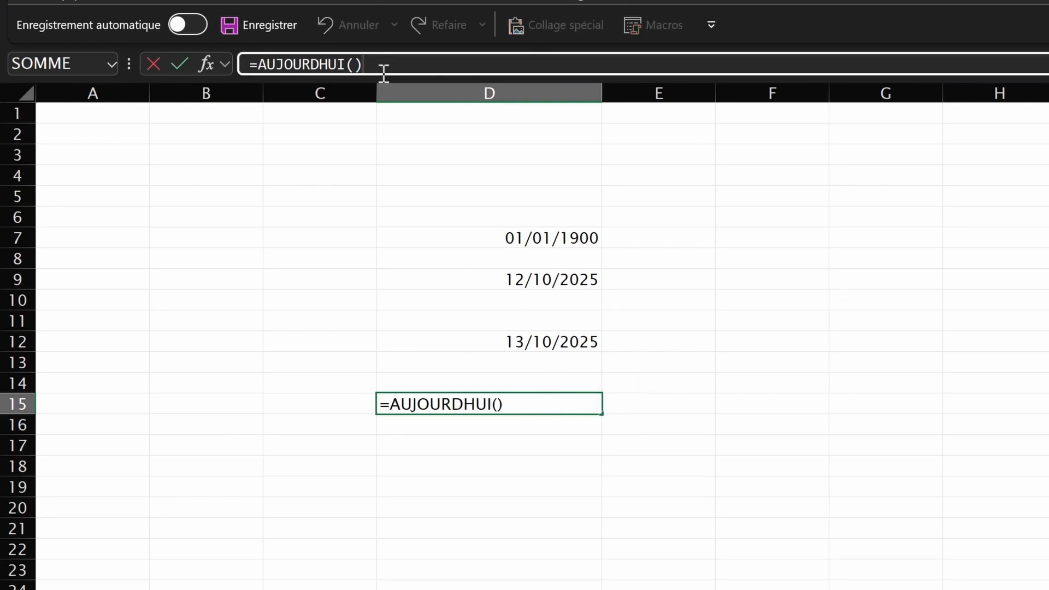
key("Return")
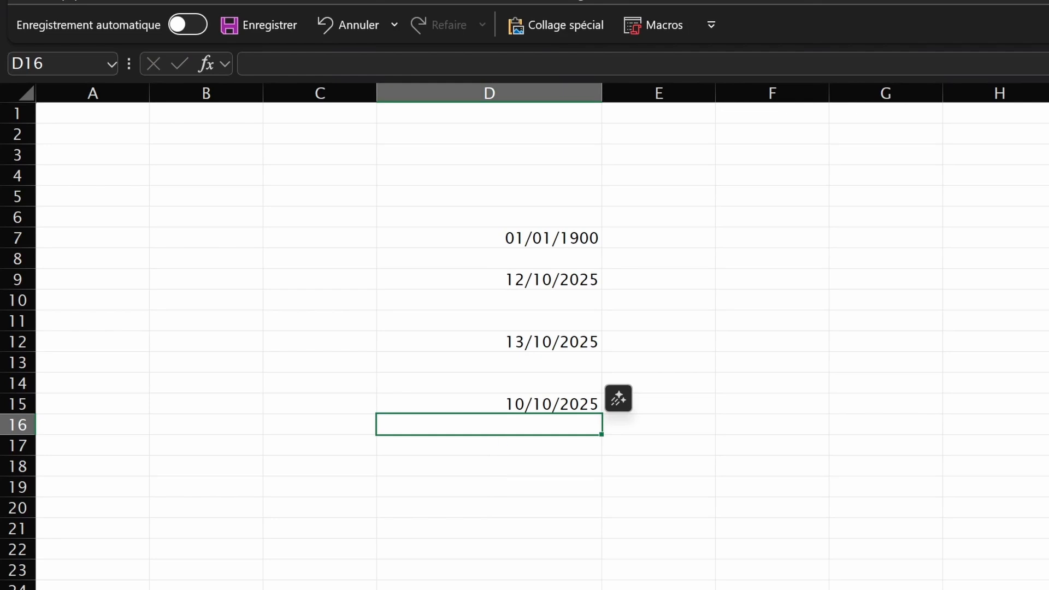
Enter the formula =MAINTENANT() in cell D16 to return the current date and time
type("=MAI")
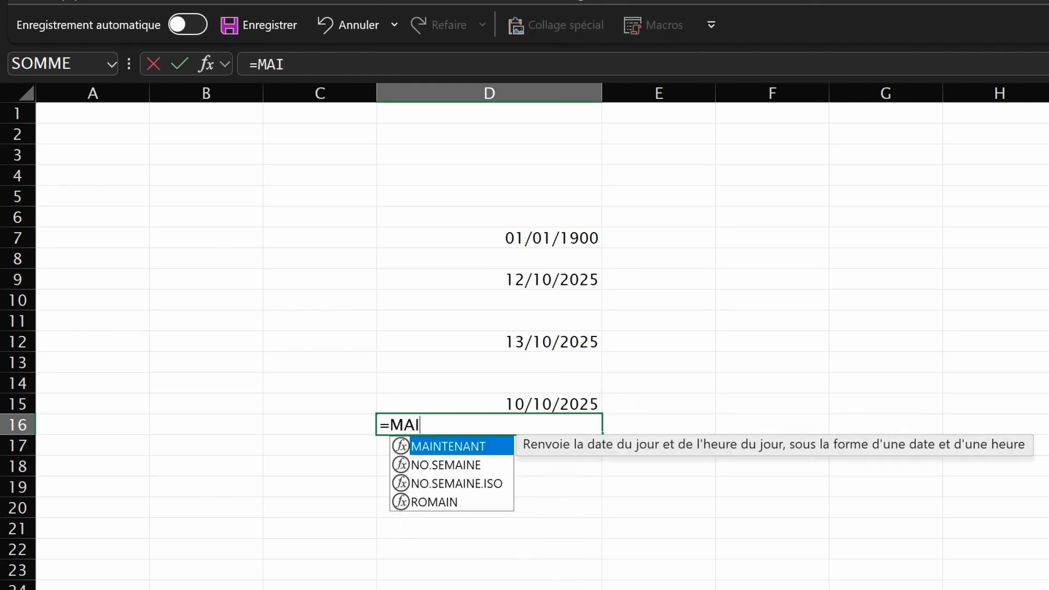
double_click(447, 447)
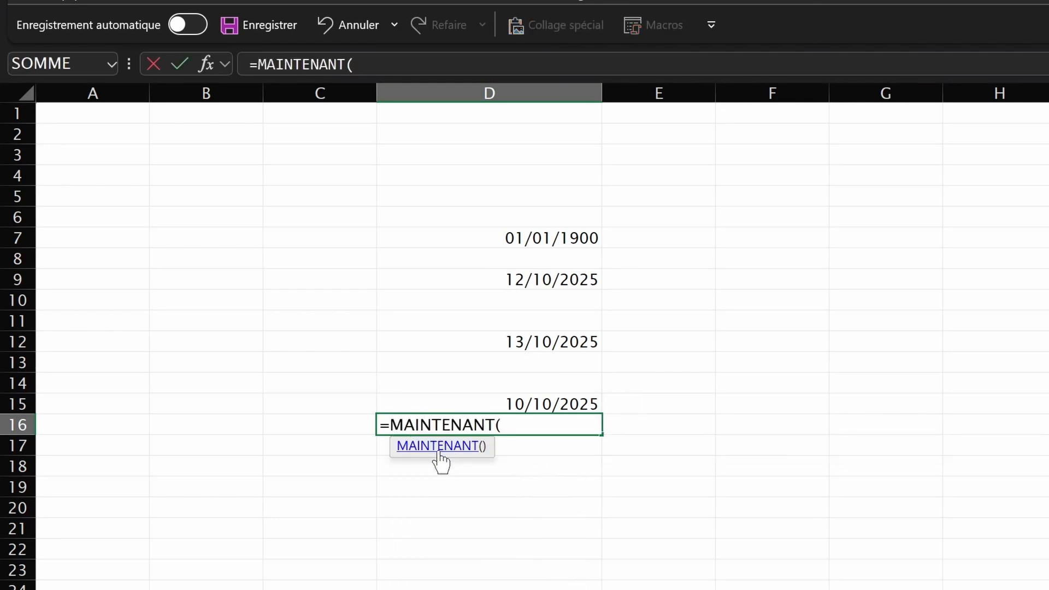
type(")")
left_click(382, 67)
key("Return")
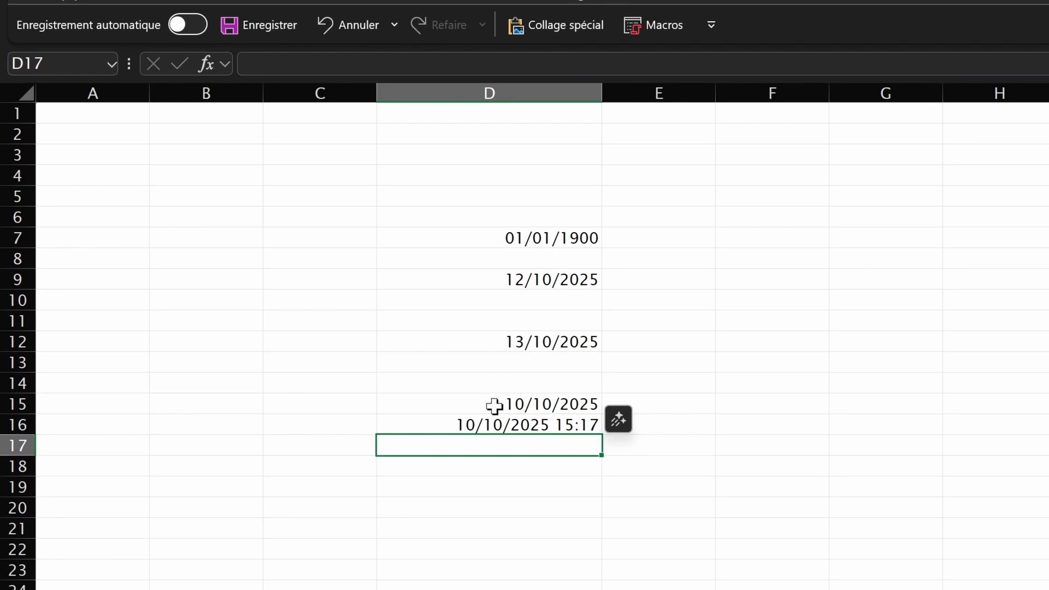
left_click(485, 424)
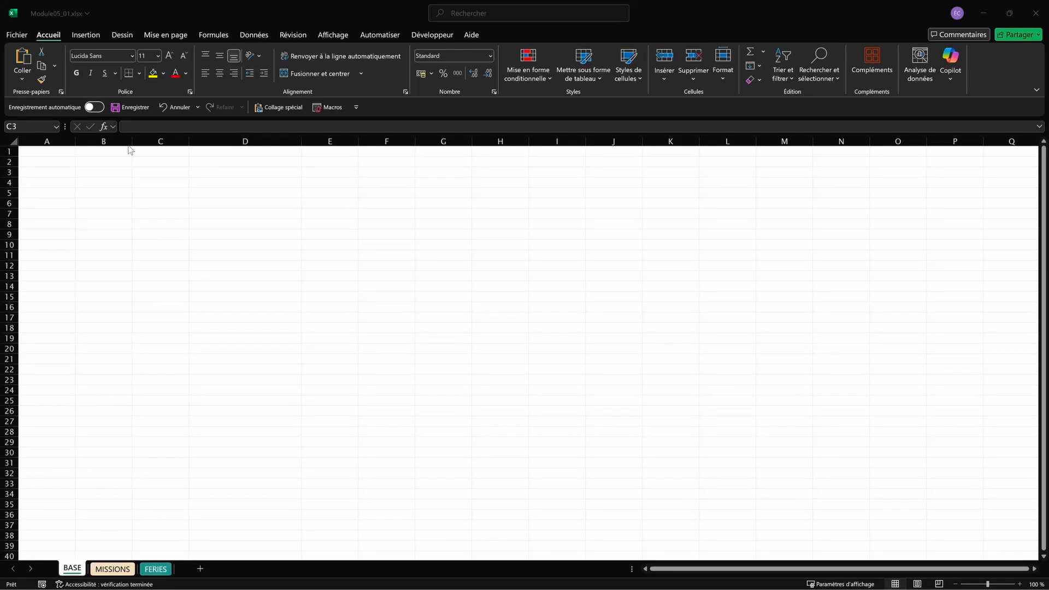
Enter the dates 01/09/2025 in cell C5 and 12/10/2025 in cell C6
left_click(139, 190)
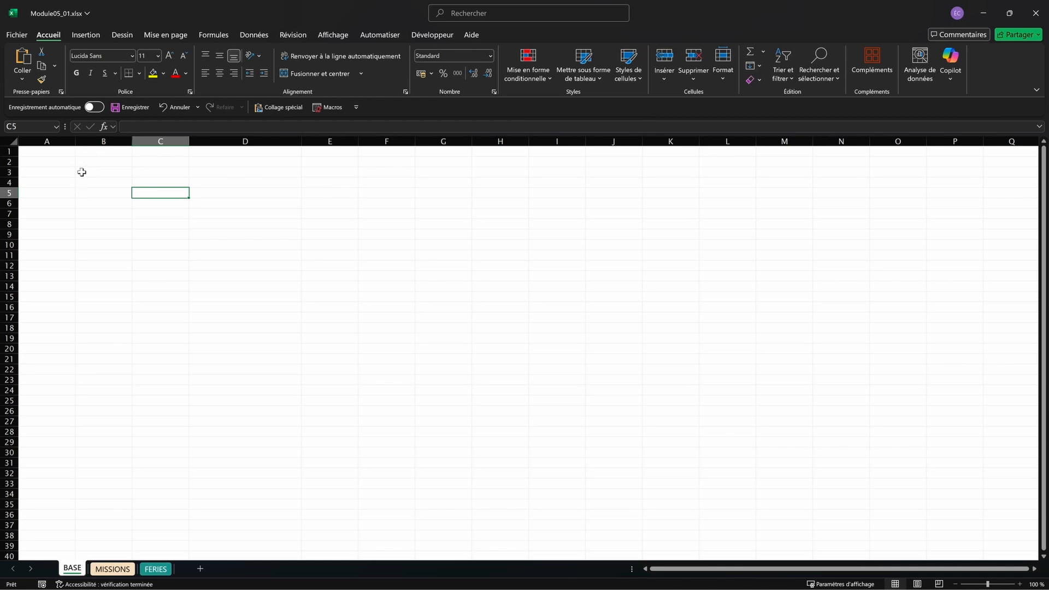
type("01/")
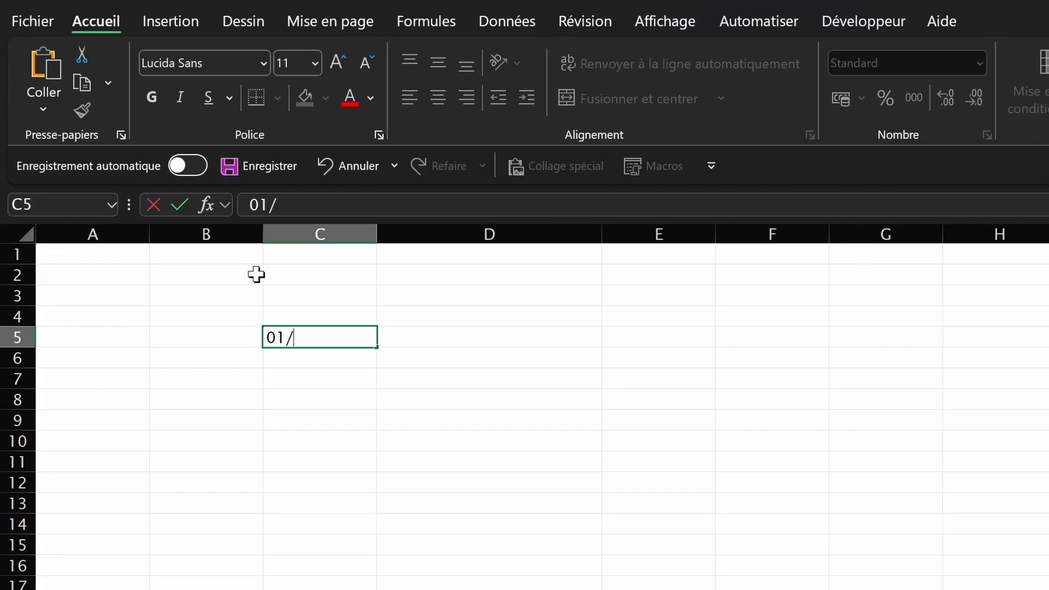
type("09/2025")
key("Return")
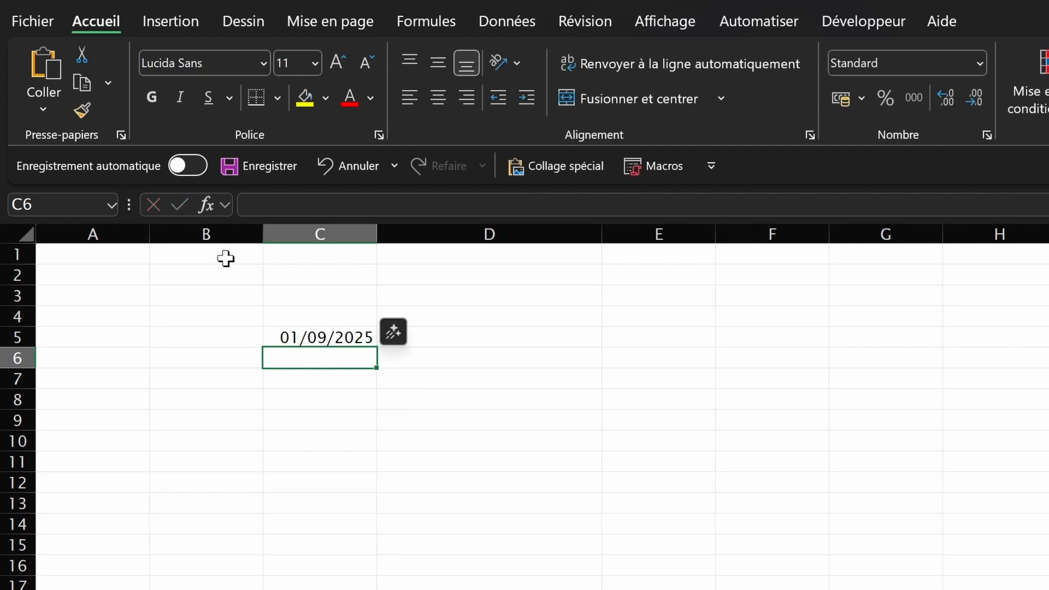
type("0")
type("/10/2025")
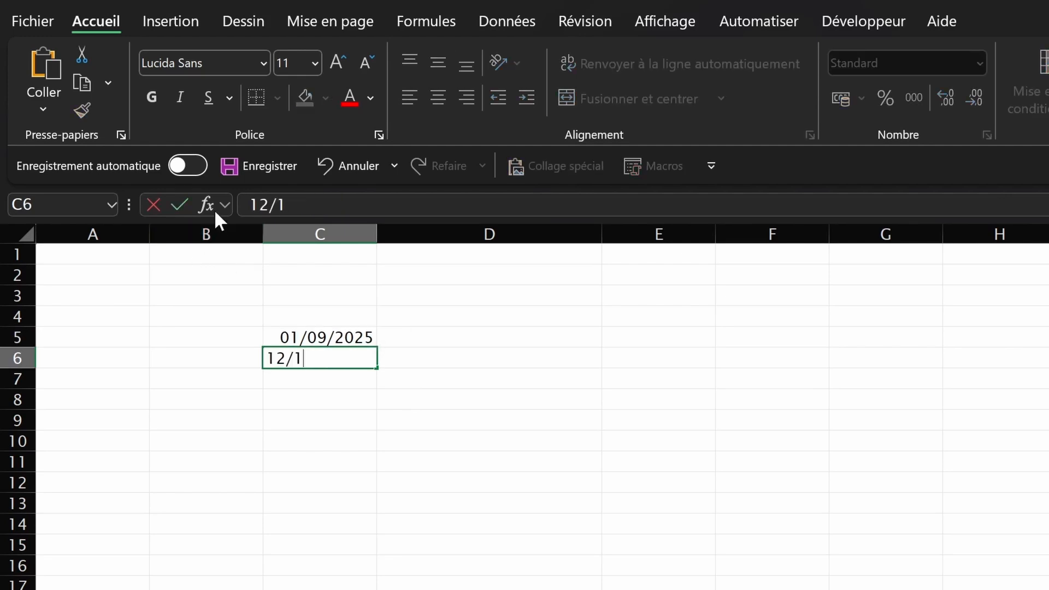
Enter the formula =DATEDIF(C5;C6;"d") in cell C8 to calculate the number of days between the two dates
left_click(296, 394)
type("=D")
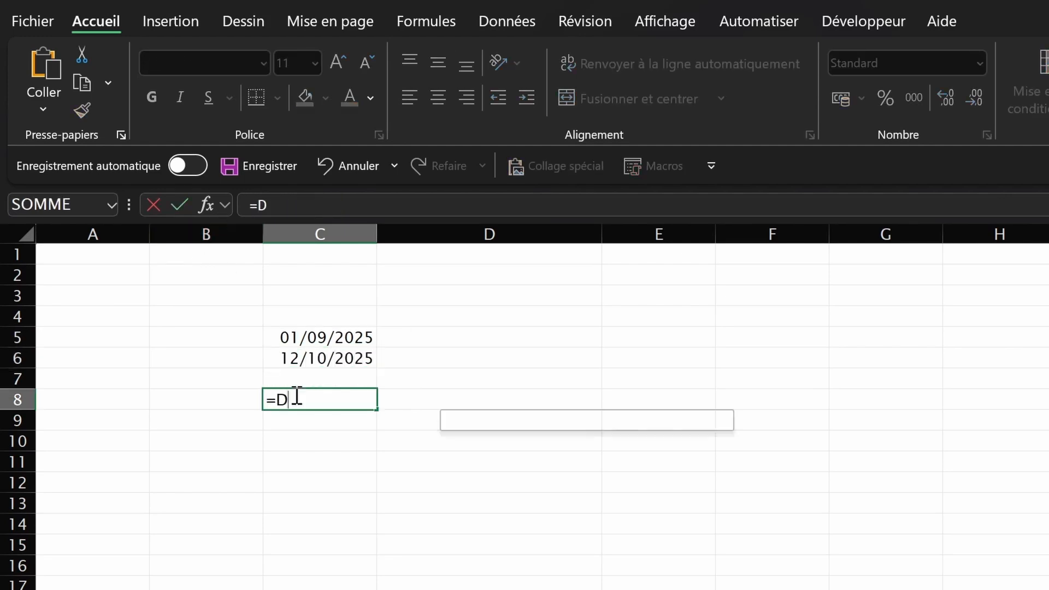
type("ATEDIF(")
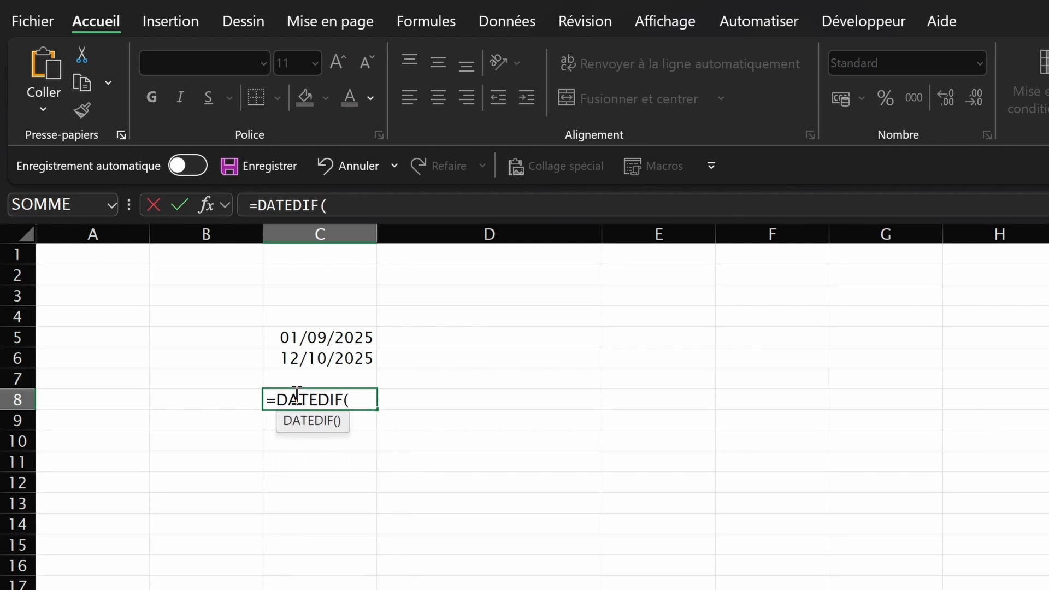
left_click(333, 337)
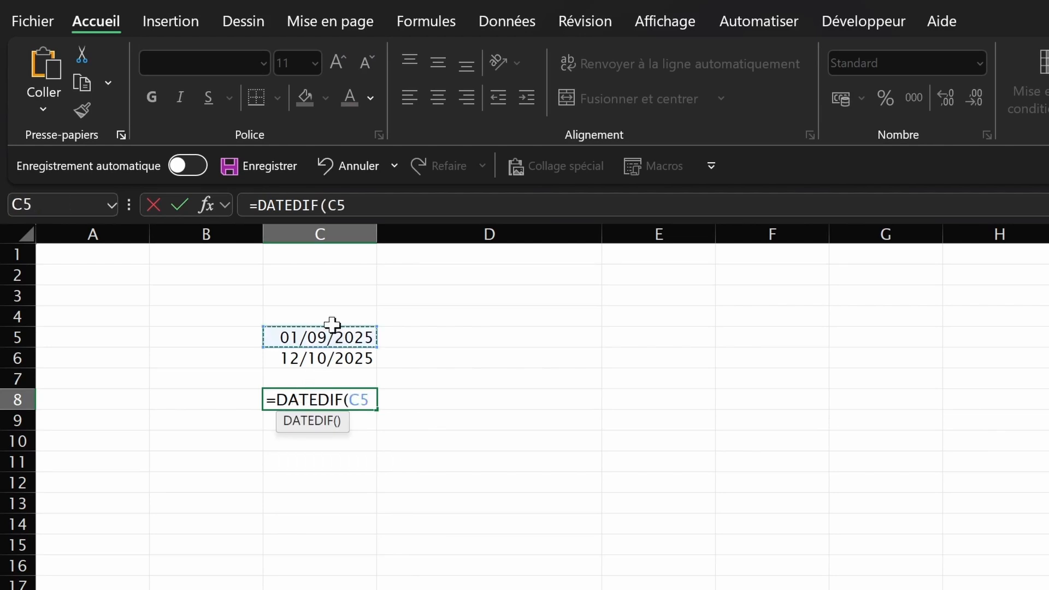
type(";")
left_click(320, 363)
type(";")
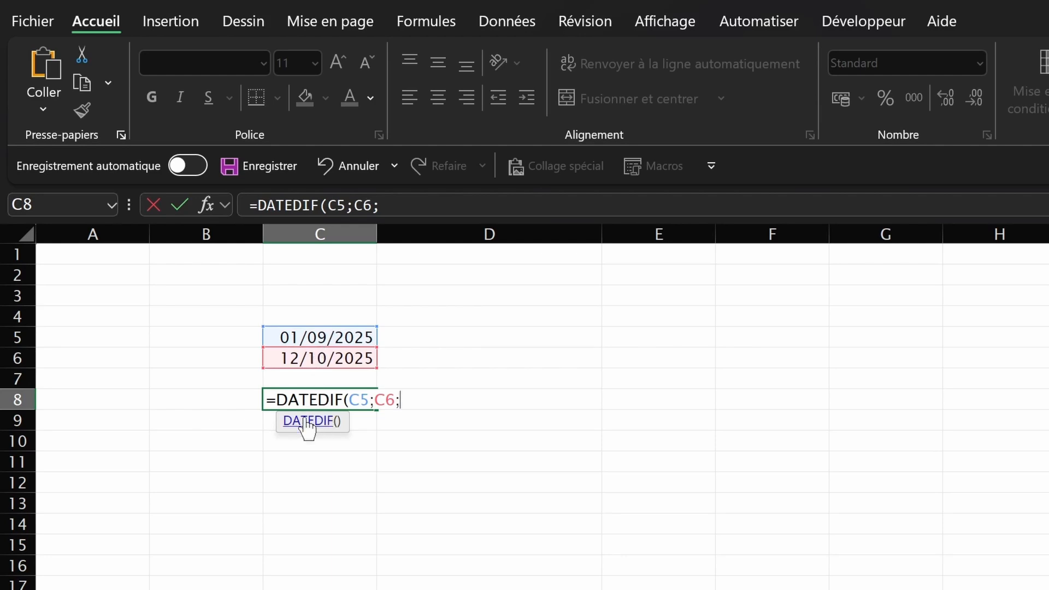
left_click(378, 205)
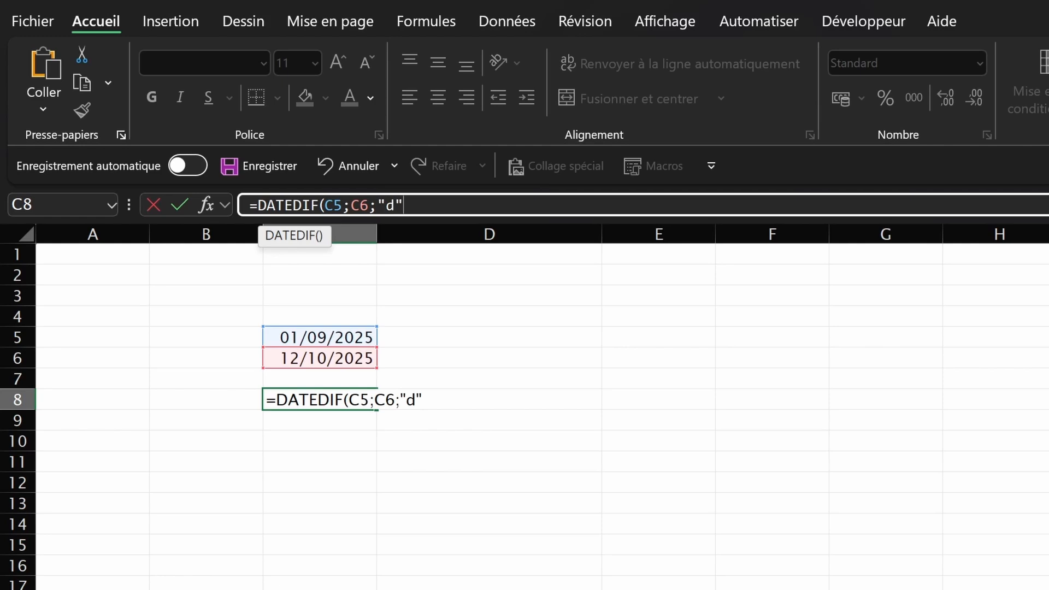
key("ctrl+Return")
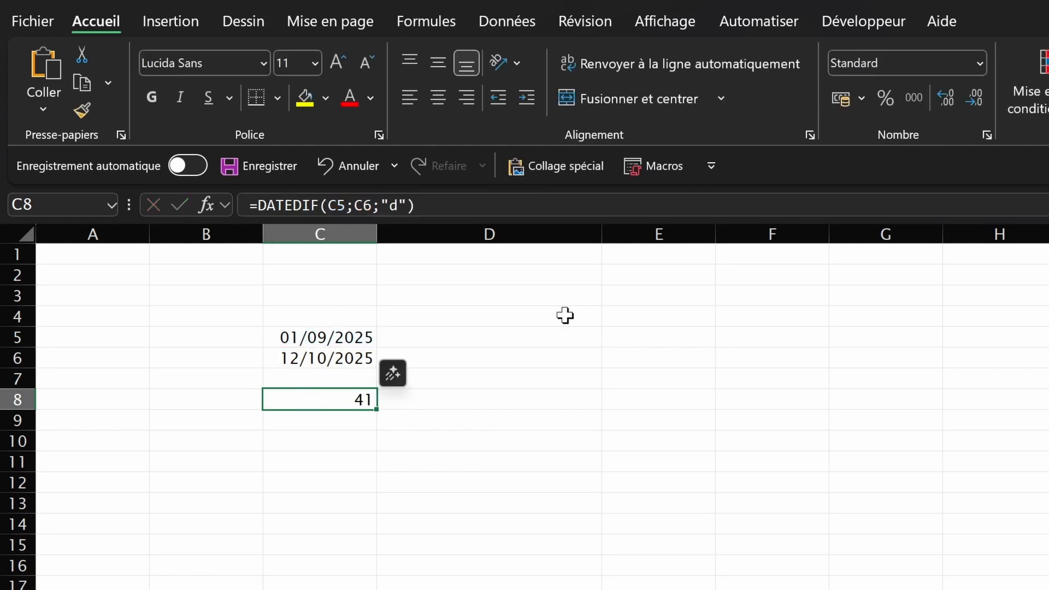
left_click(415, 205)
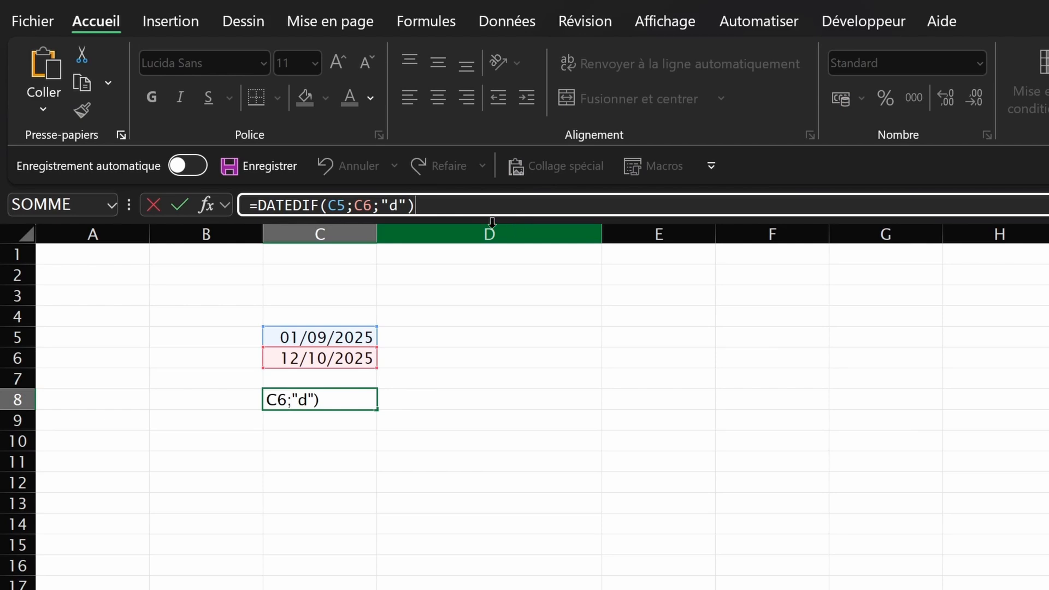
key("Return")
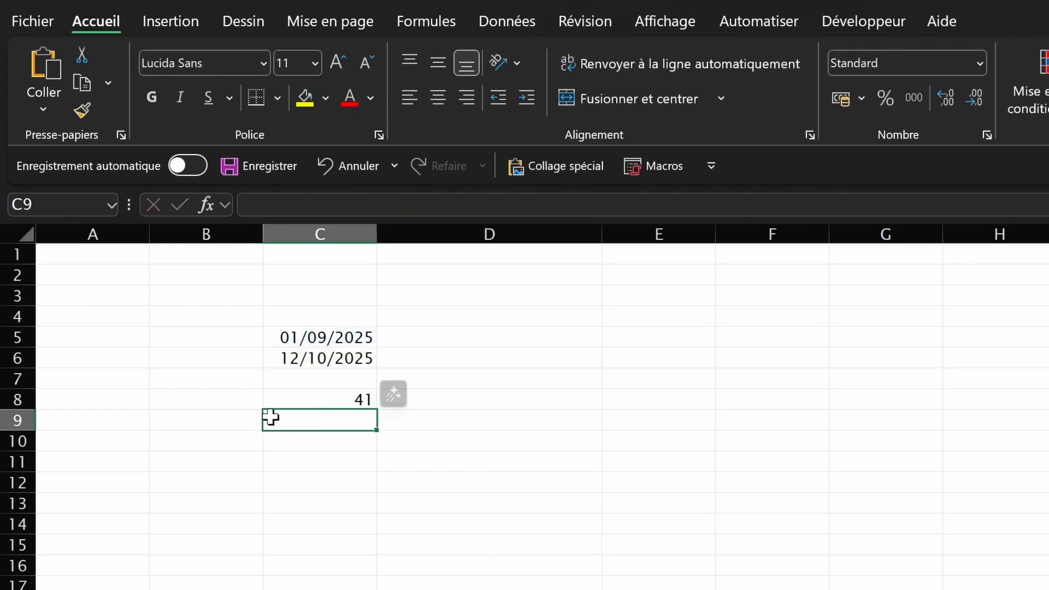
Change the DATEDIF unit in C8 to "m" to count months, and try adding a decimal place to the result
left_click(281, 401)
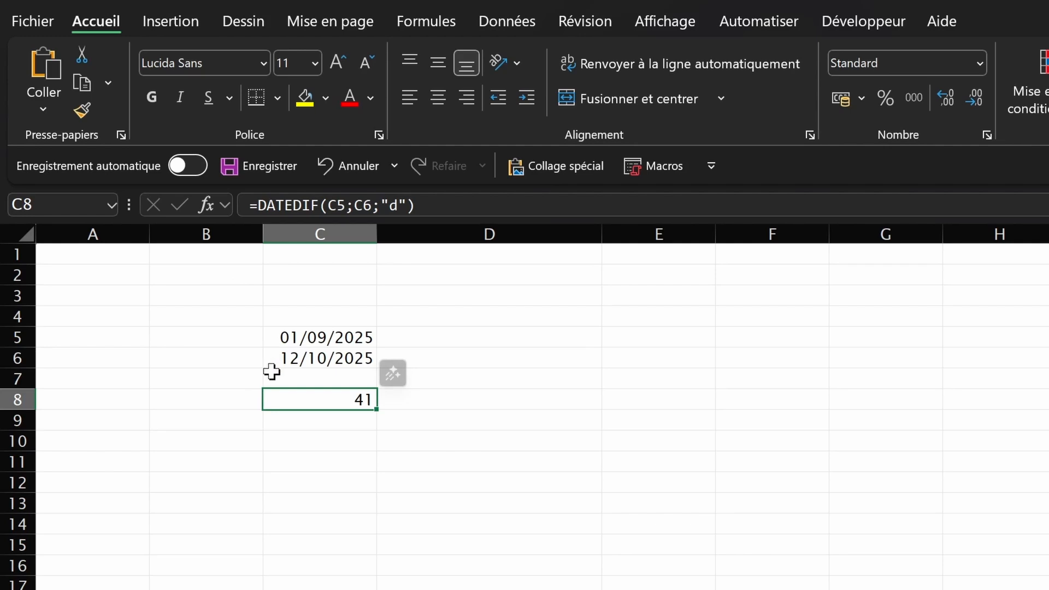
double_click(393, 206)
type("m")
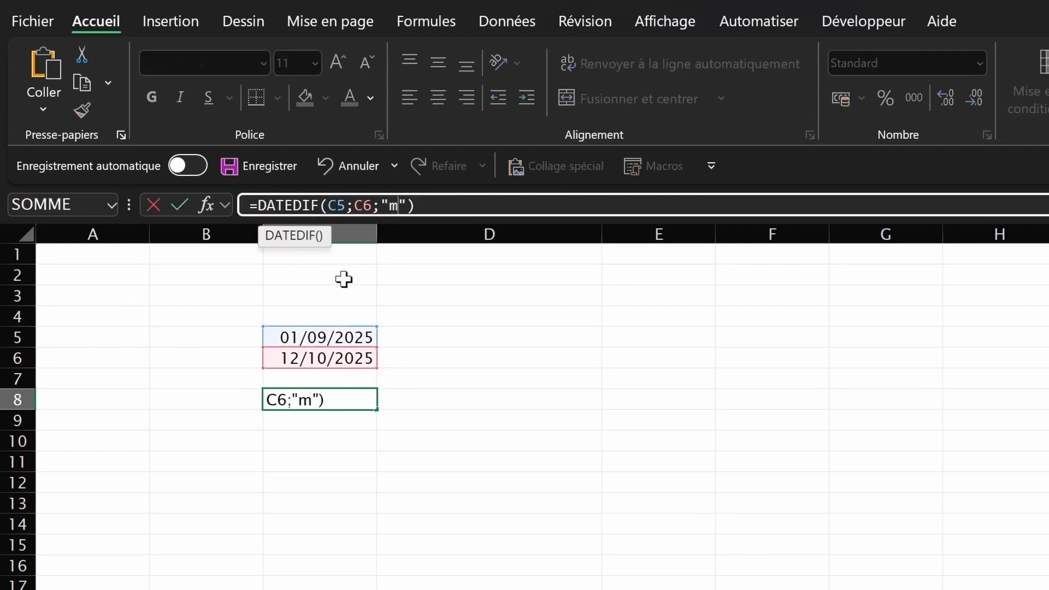
left_click(328, 399)
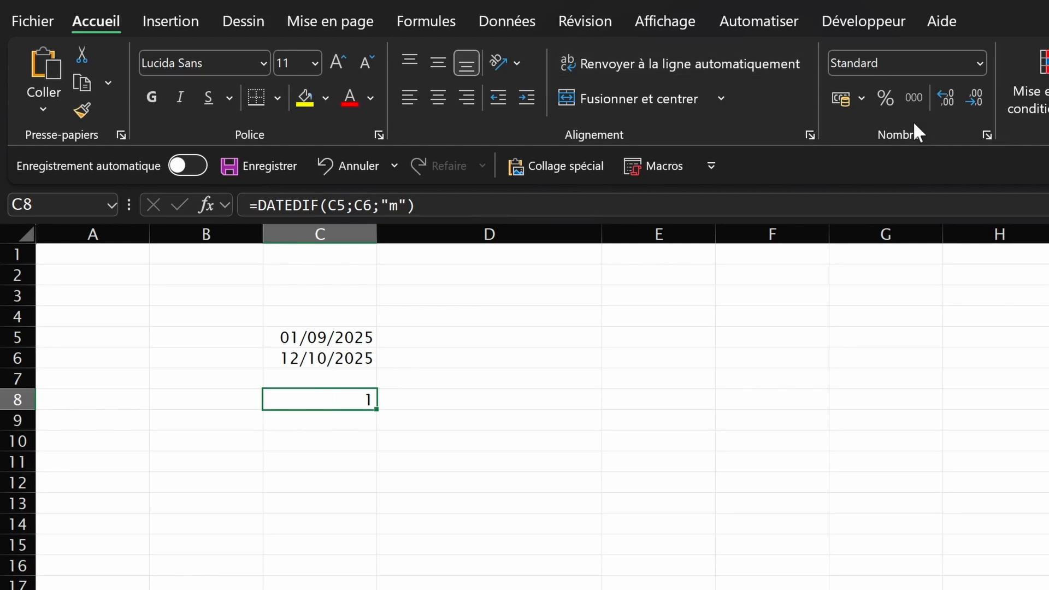
left_click(940, 98)
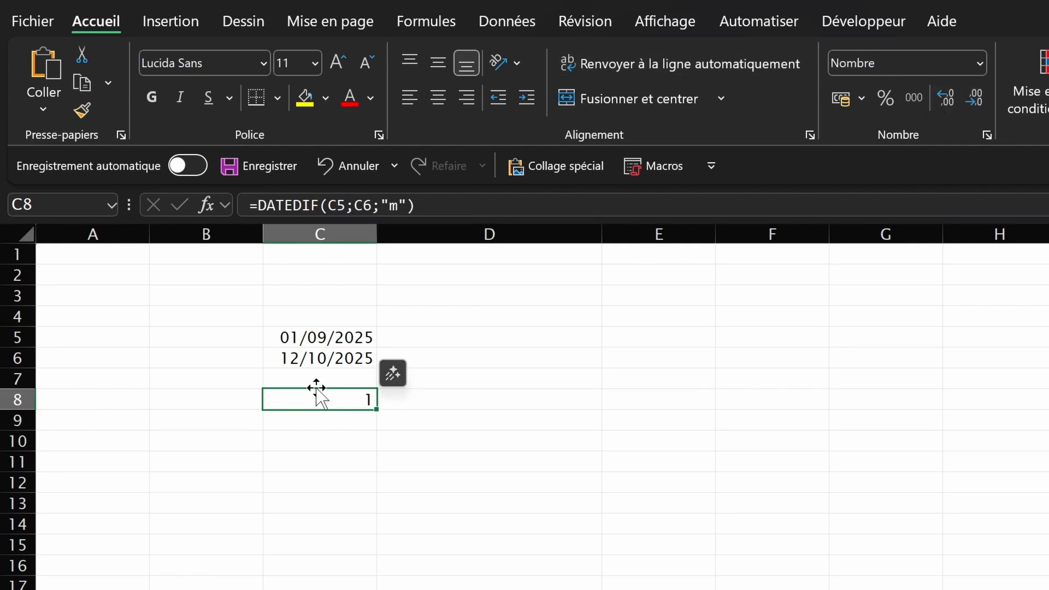
Change the month of the end date in C6 so that it reads 12/09/2025
left_click(322, 360)
left_click(287, 205)
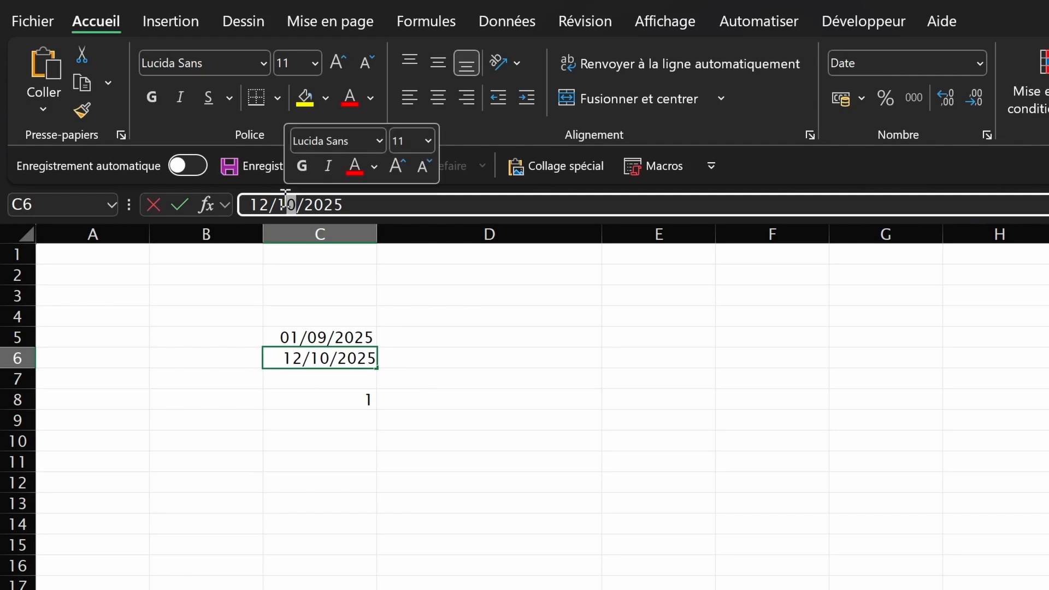
left_click_drag(278, 201, 299, 202)
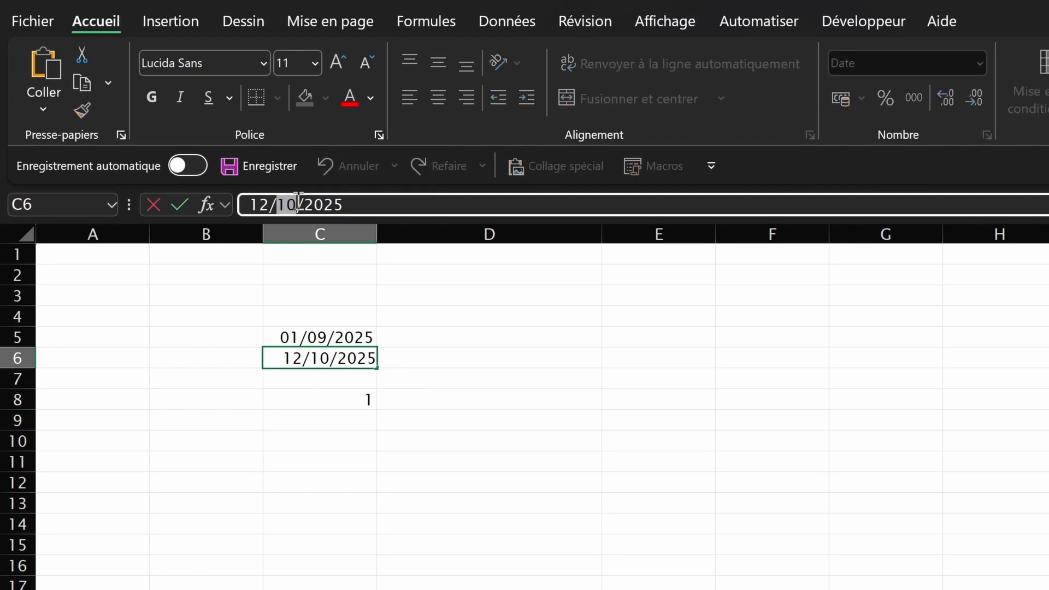
type("09")
key("Return")
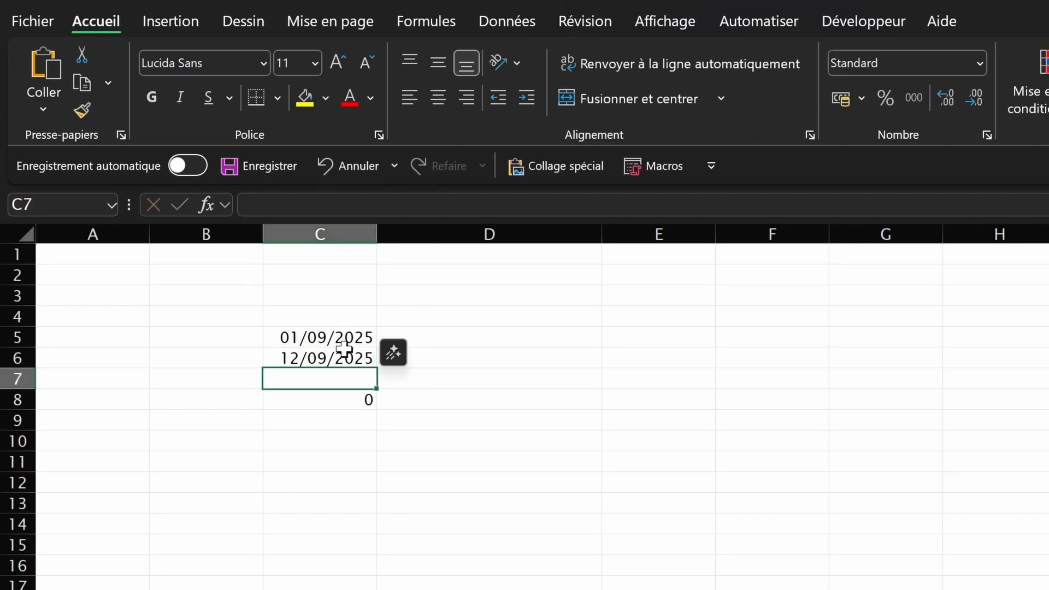
Change the day of the end date in C6 so that it reads 29/09/2025
left_click(340, 398)
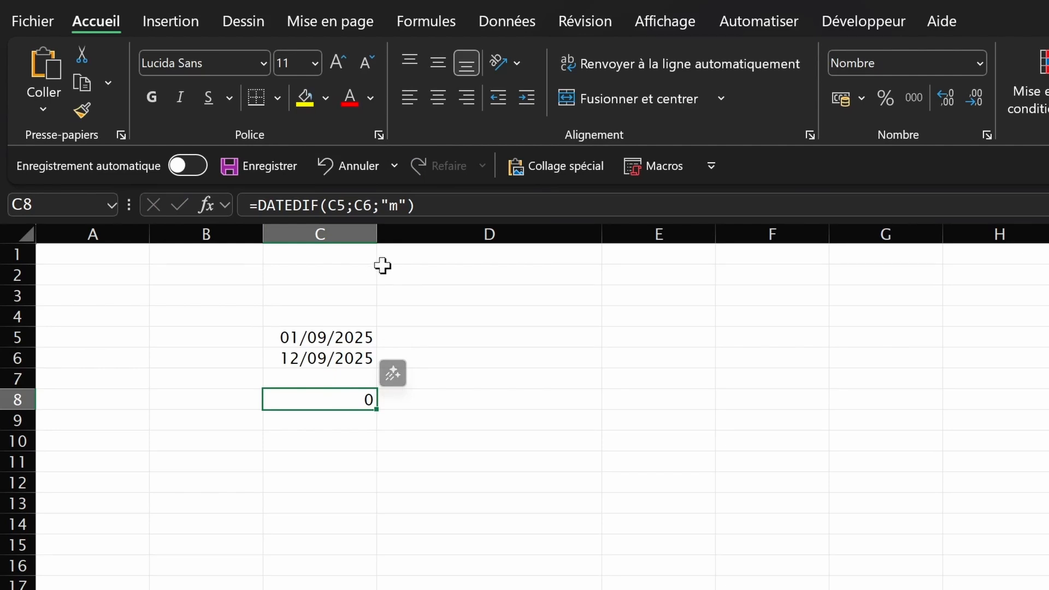
key("Up")
key("Up")
left_click_drag(269, 205, 157, 184)
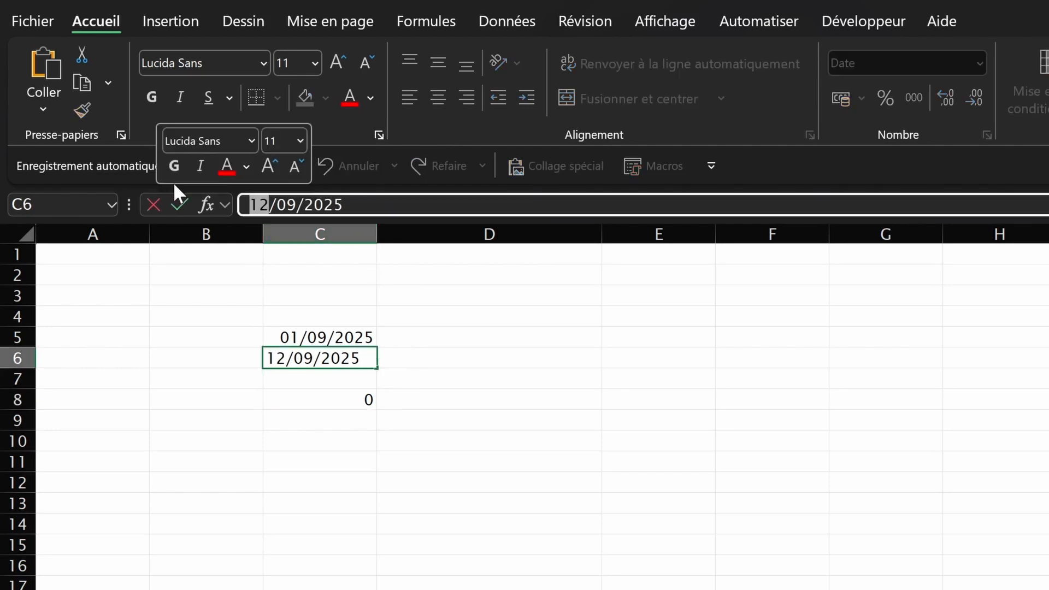
type("29")
key("Return")
Set the end date in C6 to 30/09/2025
left_click(322, 344)
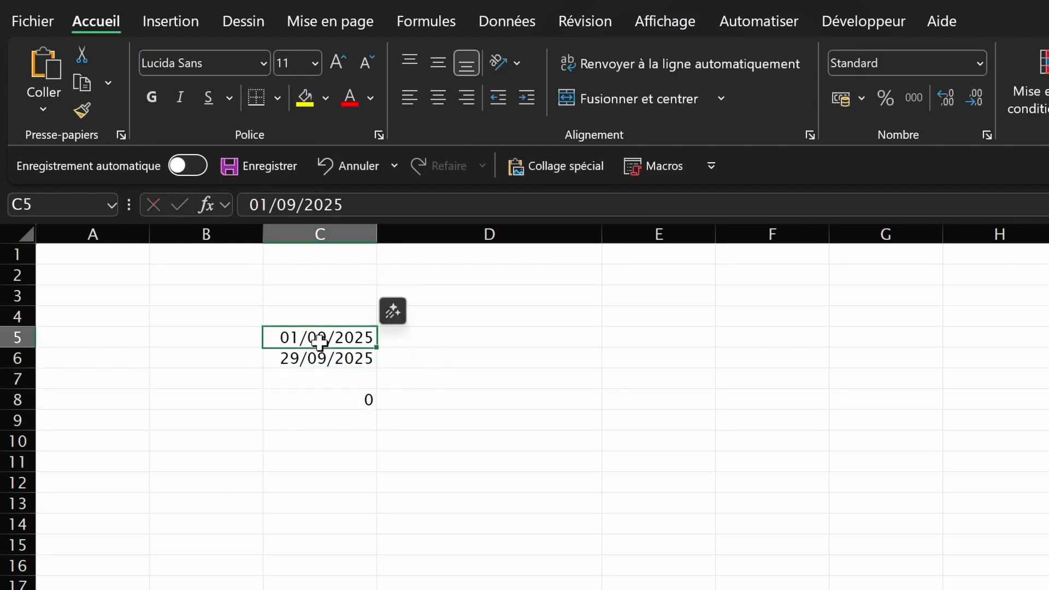
key("Down")
key("F2")
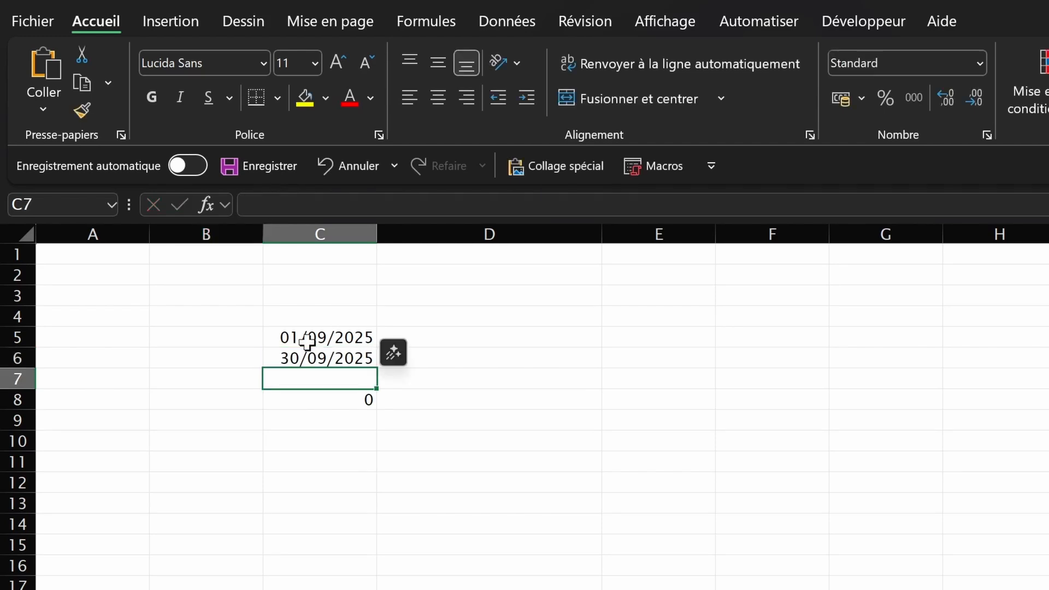
Change the day and month of the end date in C6 so that it reads 01/10/2025
left_click(305, 356)
left_click_drag(269, 206, 296, 205)
type("01/10")
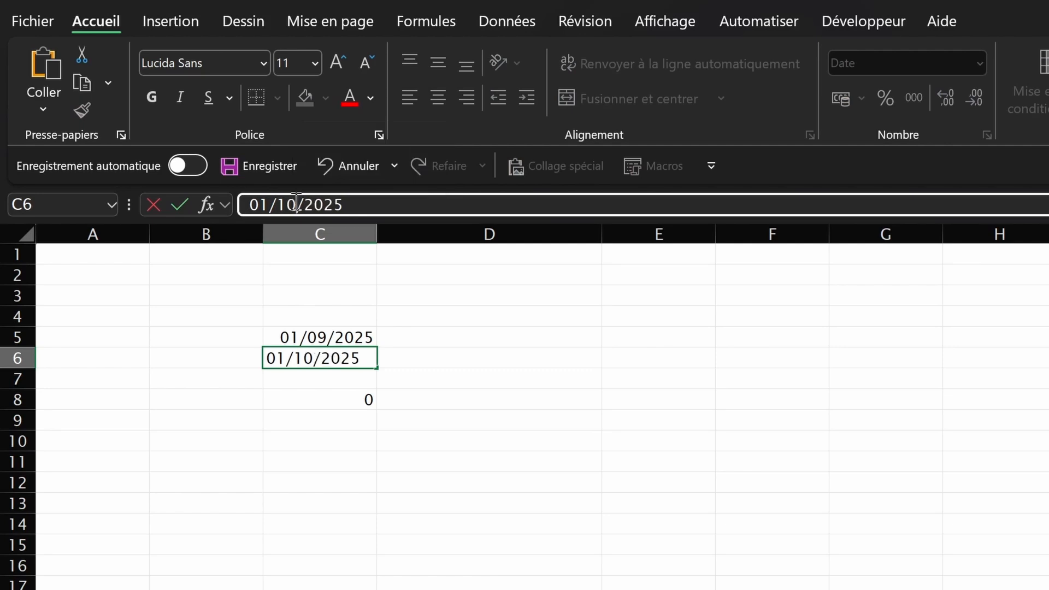
left_click(366, 402)
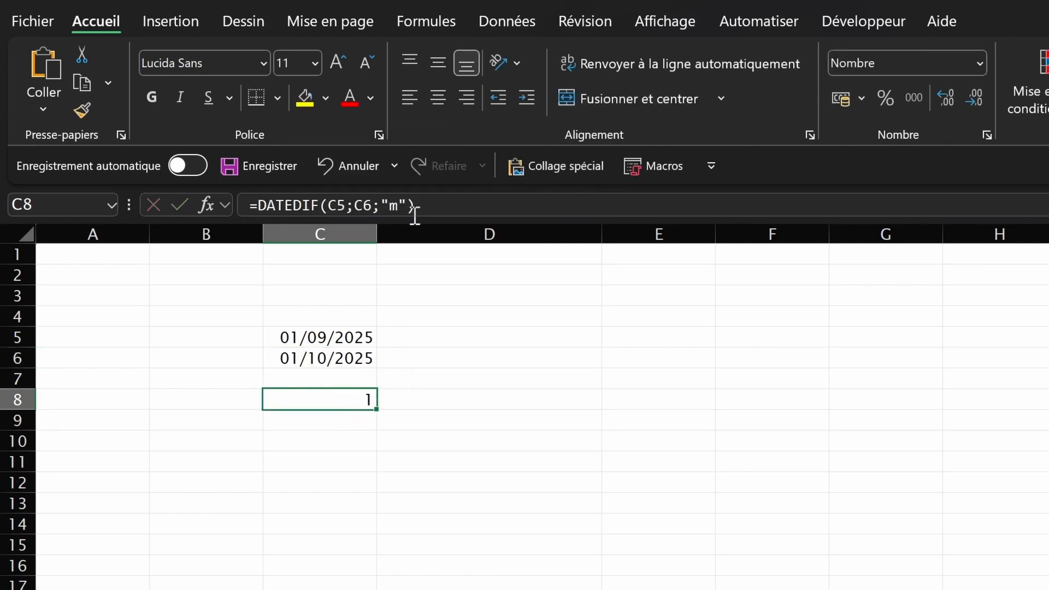
Change the DATEDIF unit in C8 to "y" to count full years
double_click(403, 205)
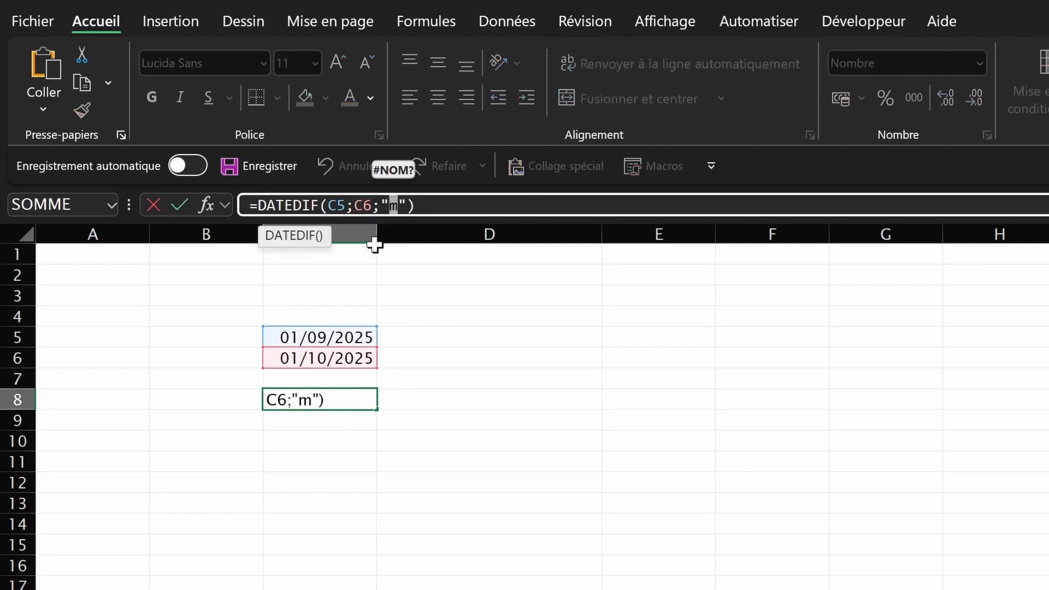
type("y")
key("Return")
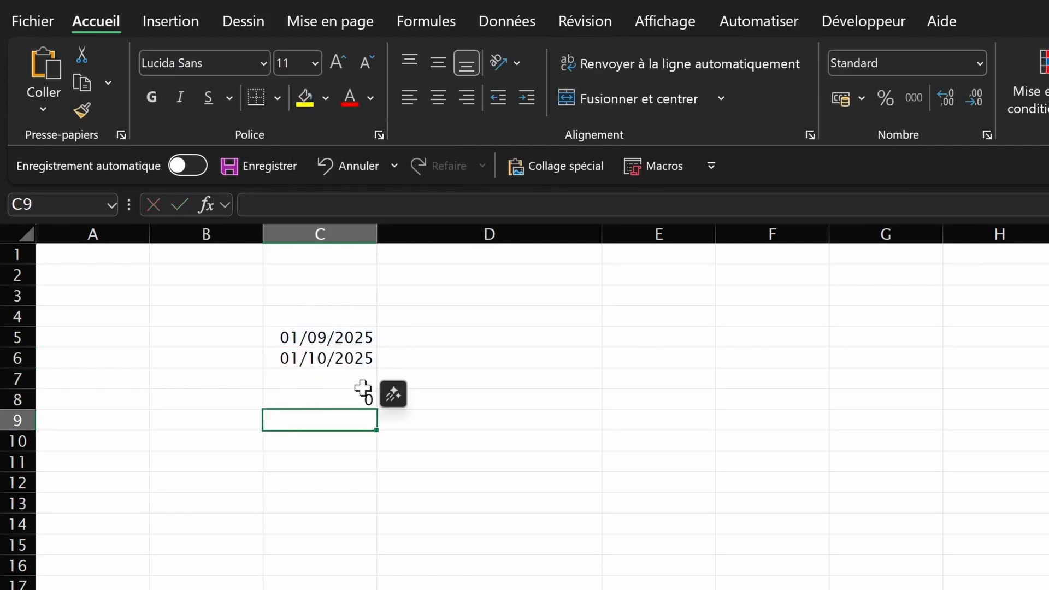
Change the year of the end date in C6 so that it reads 01/10/2026
left_click(362, 358)
left_click(339, 205)
key("BackSpace")
type("6")
key("Return")
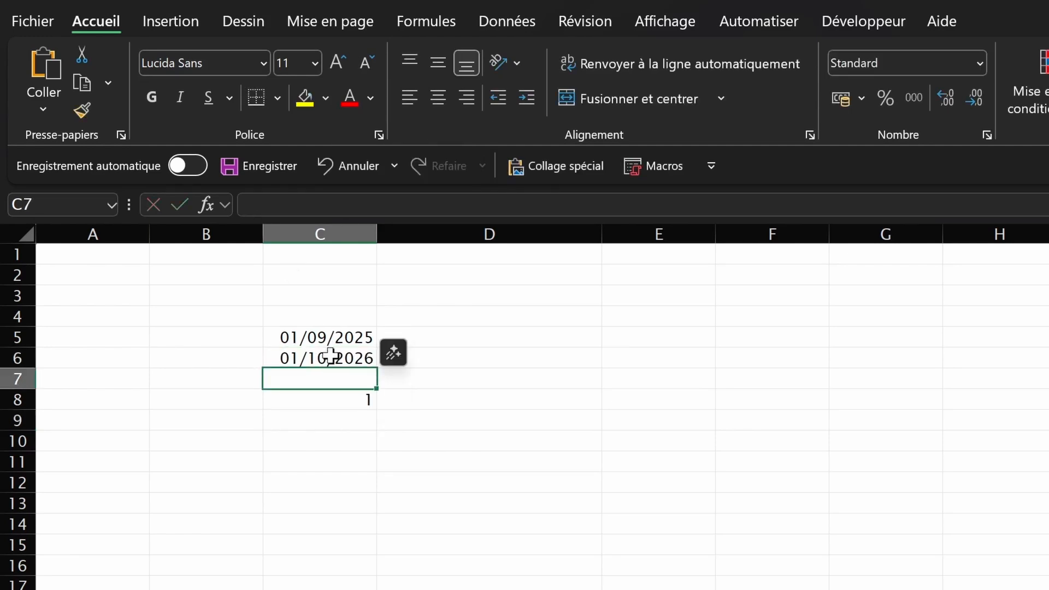
Set the DATEDIF unit in C8 to "d" to count days
left_click(358, 404)
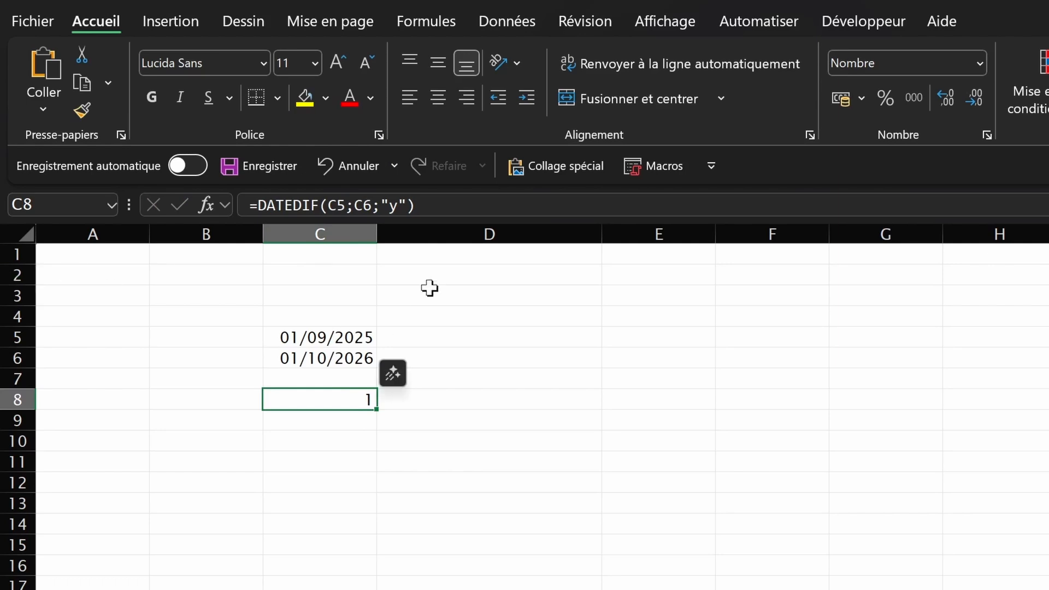
double_click(396, 207)
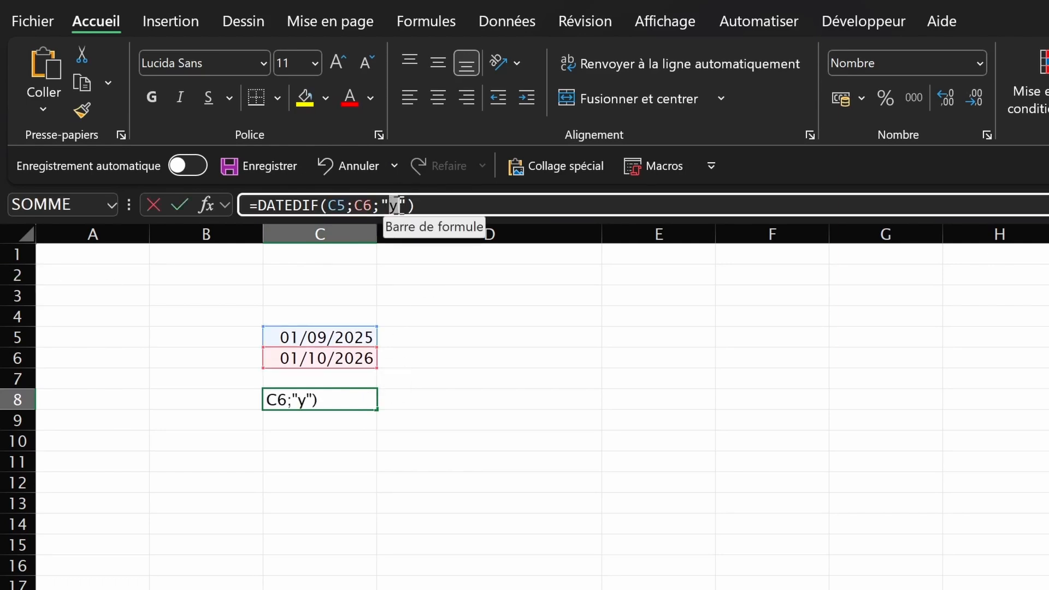
type("d")
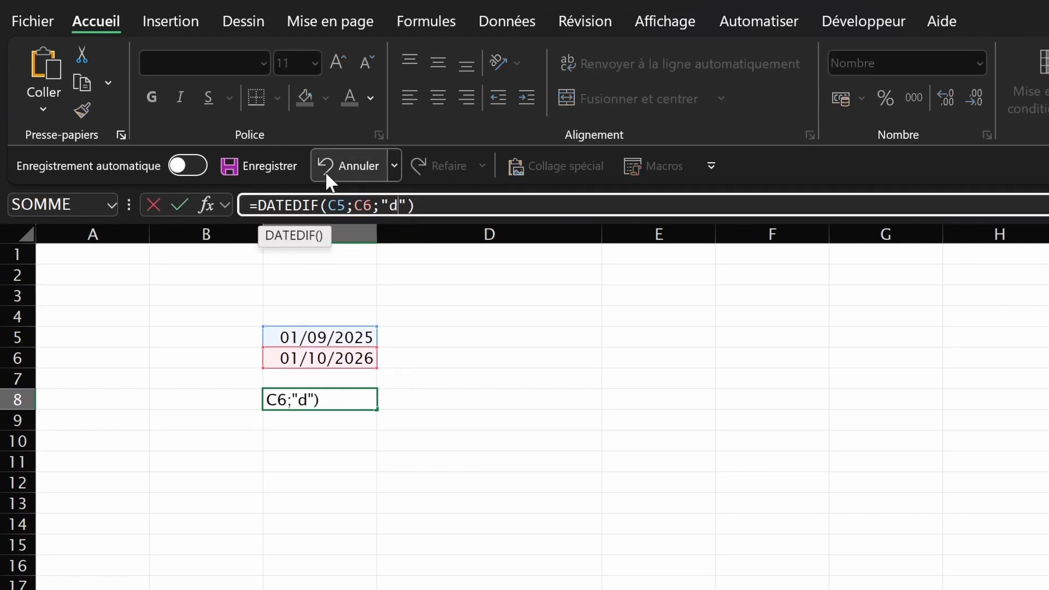
key("Return")
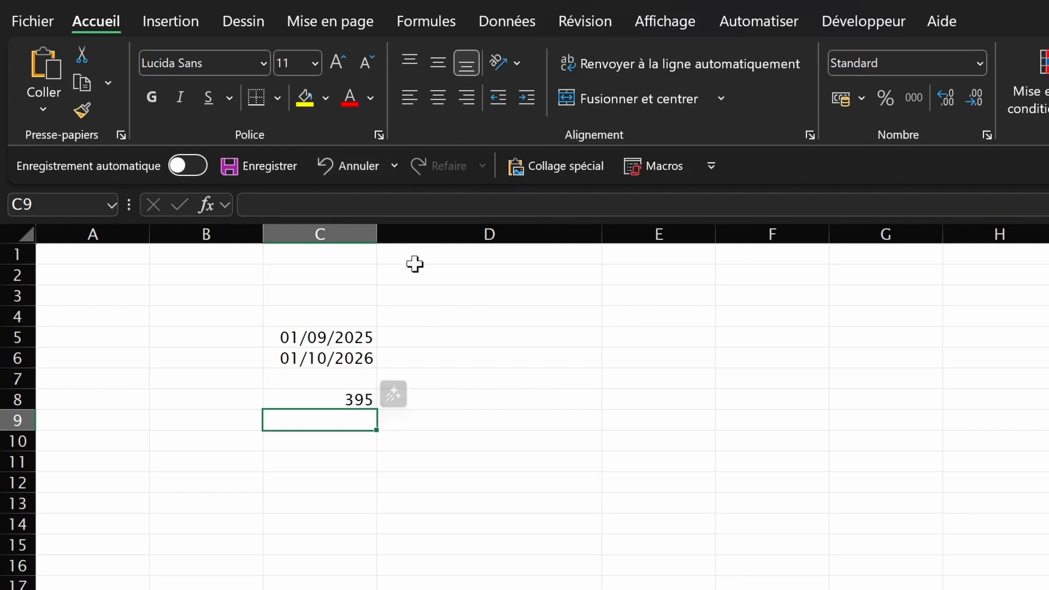
Enter the formula =C6-C5 in C9 and compare its result with the DATEDIF result in C8
type("=")
left_click(311, 361)
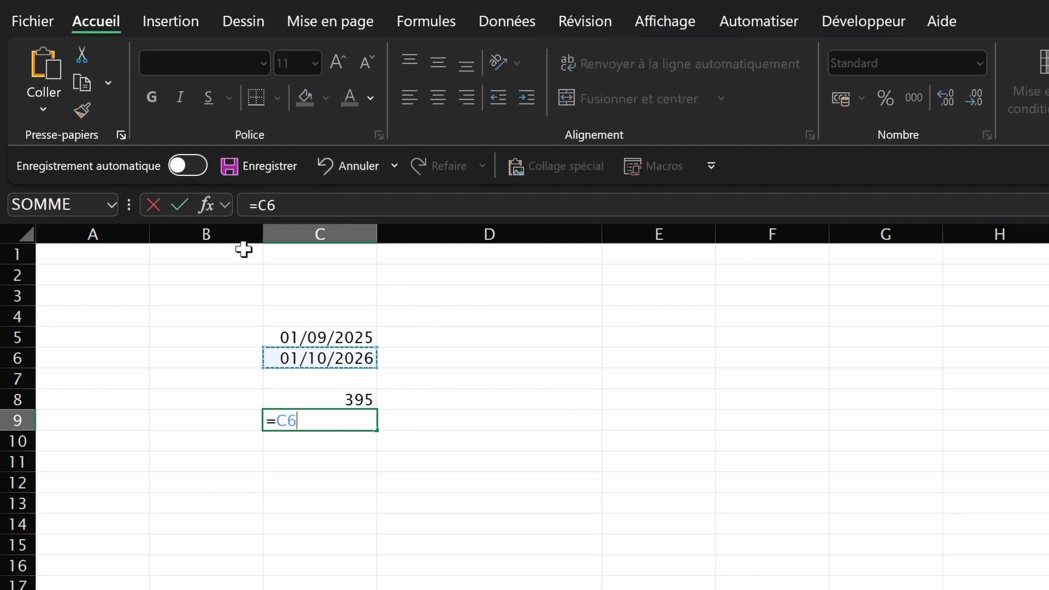
type("-")
left_click(325, 337)
key("Return")
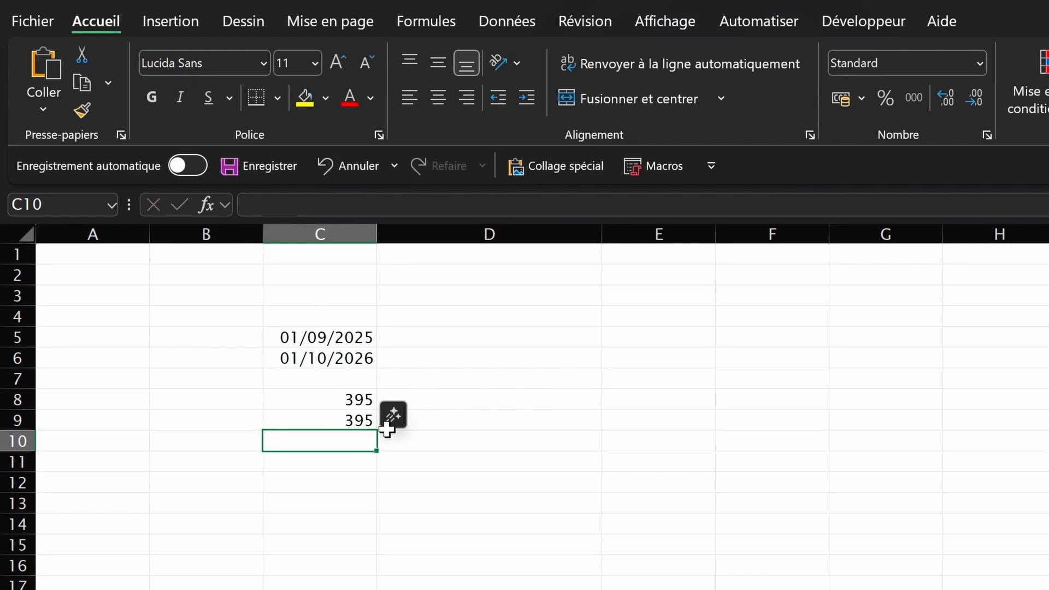
left_click(357, 398)
left_click(304, 438)
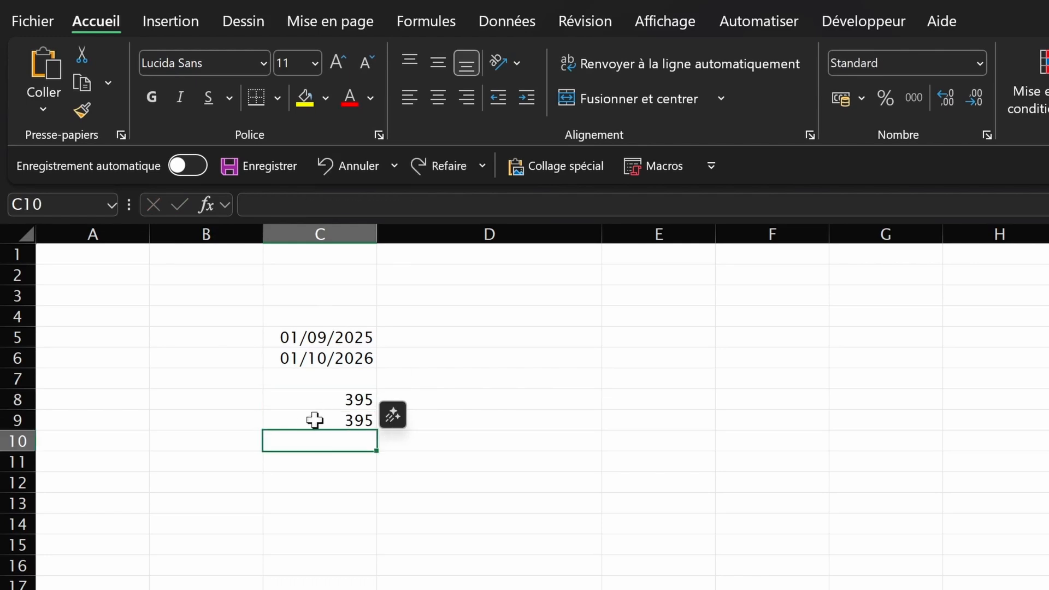
left_click(313, 421)
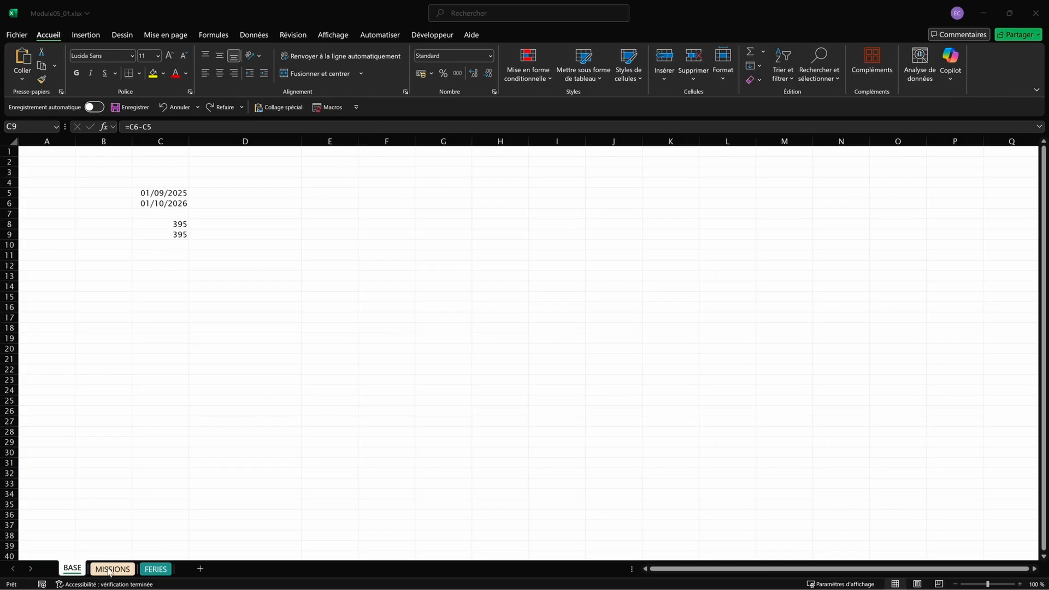
On the MISSIONS sheet, fill the Duree column from D3 with =DATEDIF([@[Date de debut]];[@[Date de fin prevue]];"d")
left_click(110, 570)
left_click(506, 265)
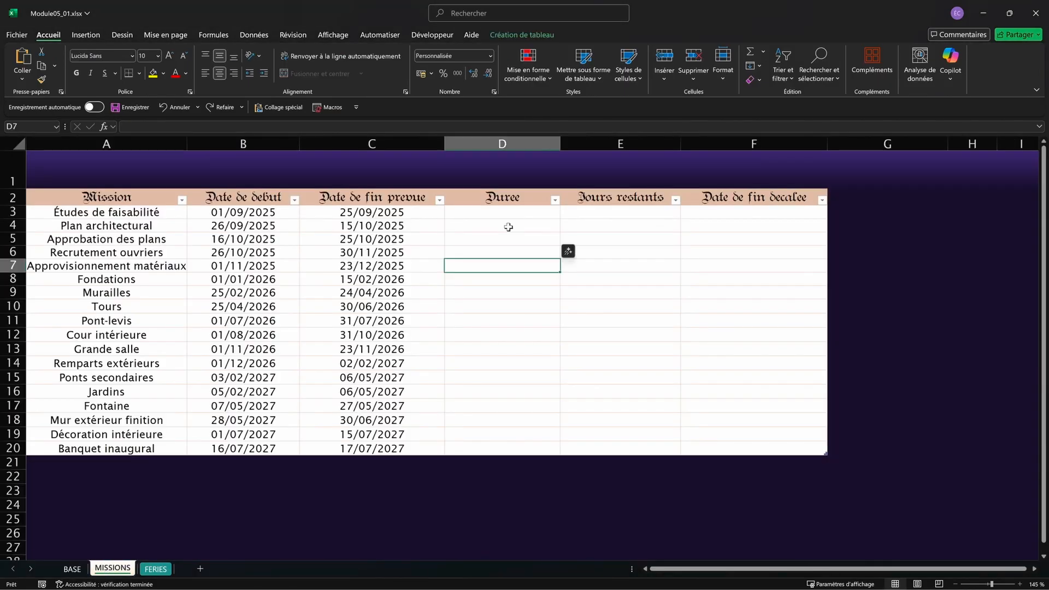
left_click(508, 227)
left_click(504, 214)
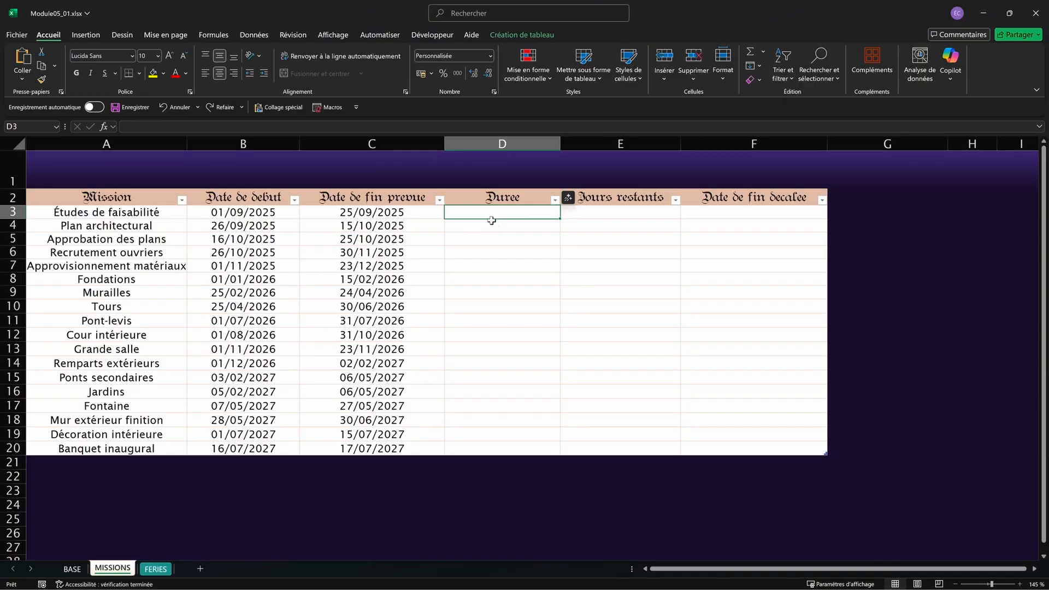
type("=date")
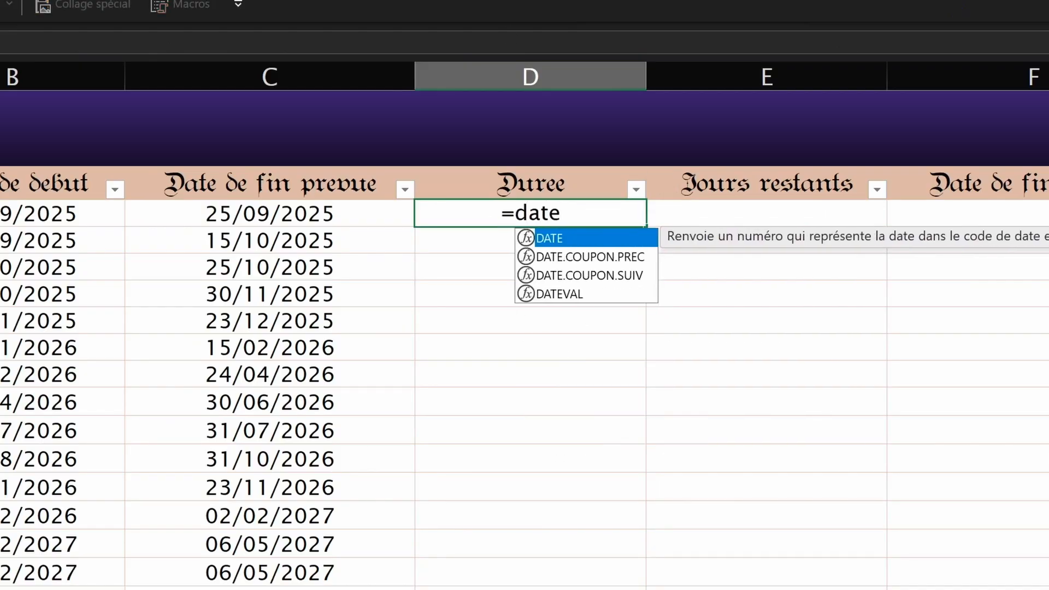
type("dif(")
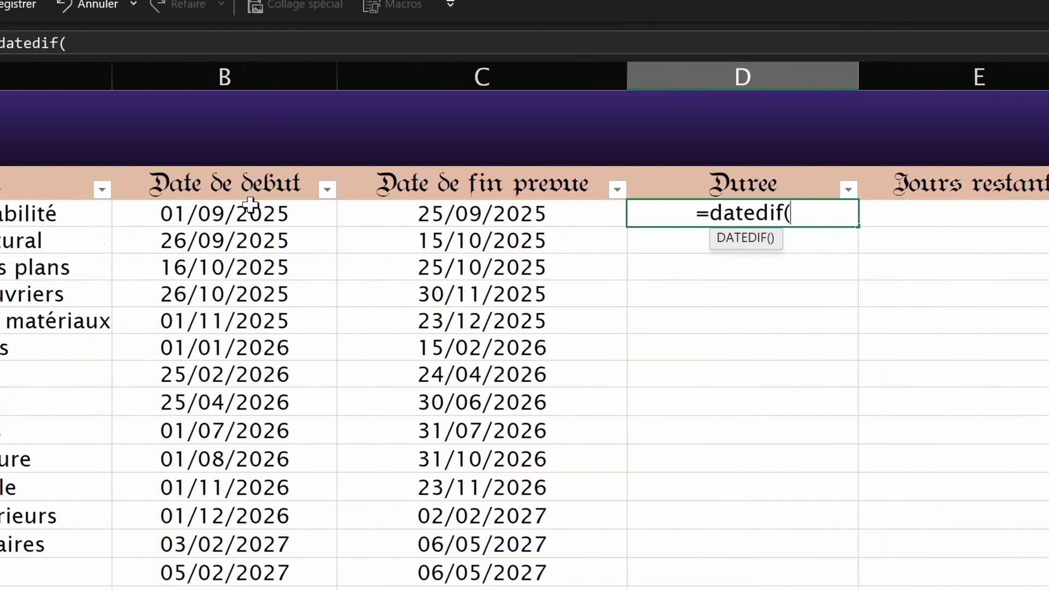
left_click(250, 205)
type(";")
left_click(369, 259)
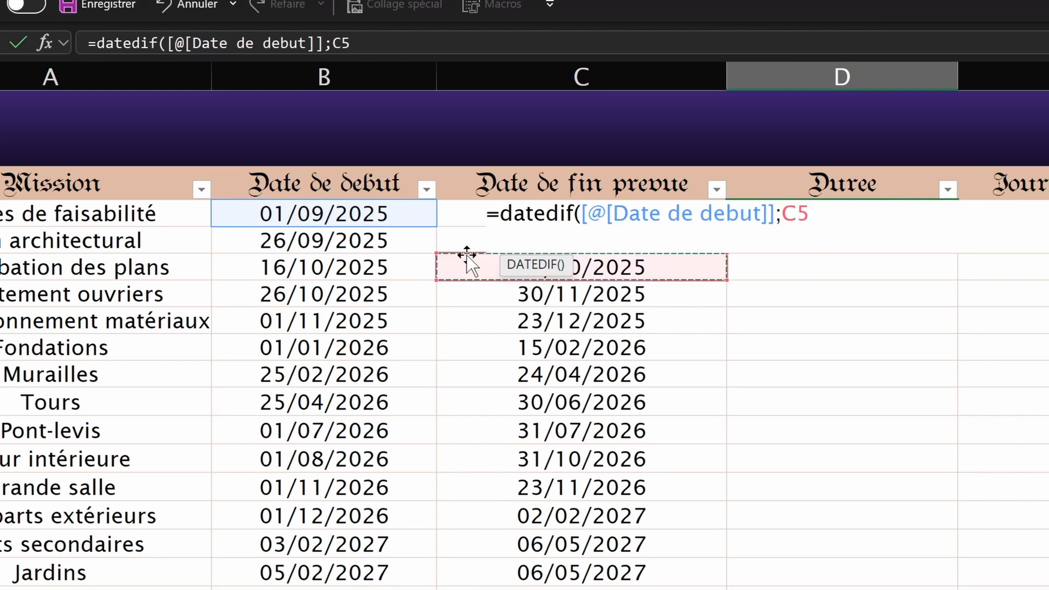
key("Up")
key("Up")
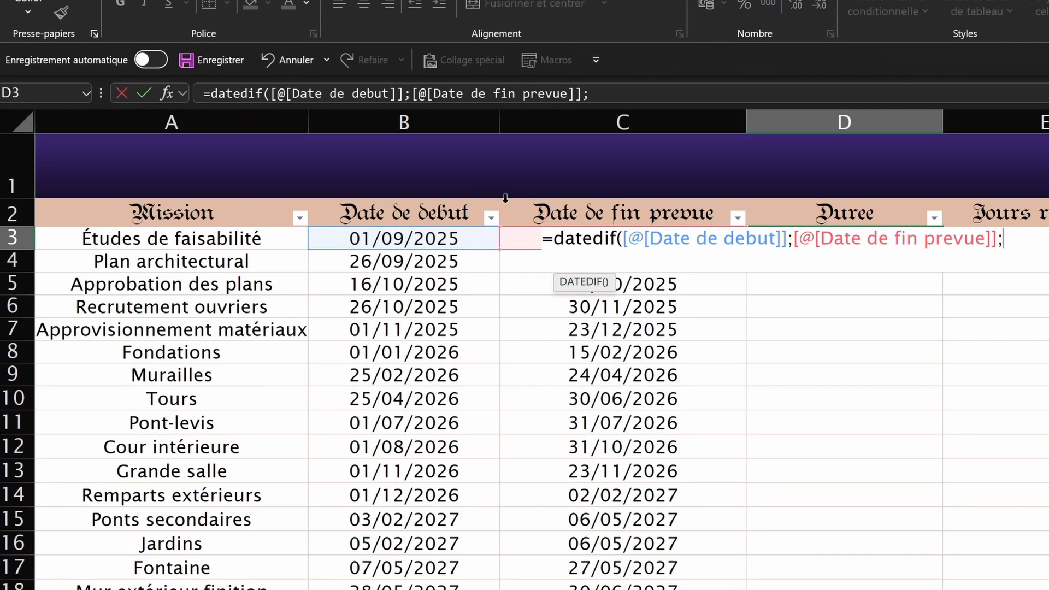
type(";\"d\")")
key("Return")
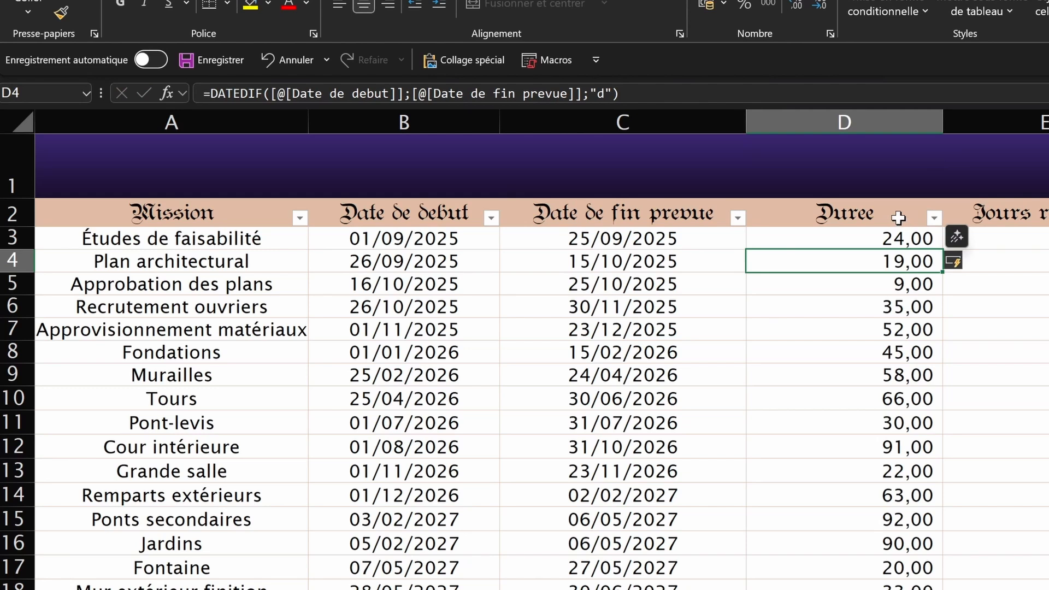
Change the DATEDIF unit in the Duree column to "m" and examine the month counts against the mission dates
left_click(896, 237)
left_click_drag(605, 91, 597, 89)
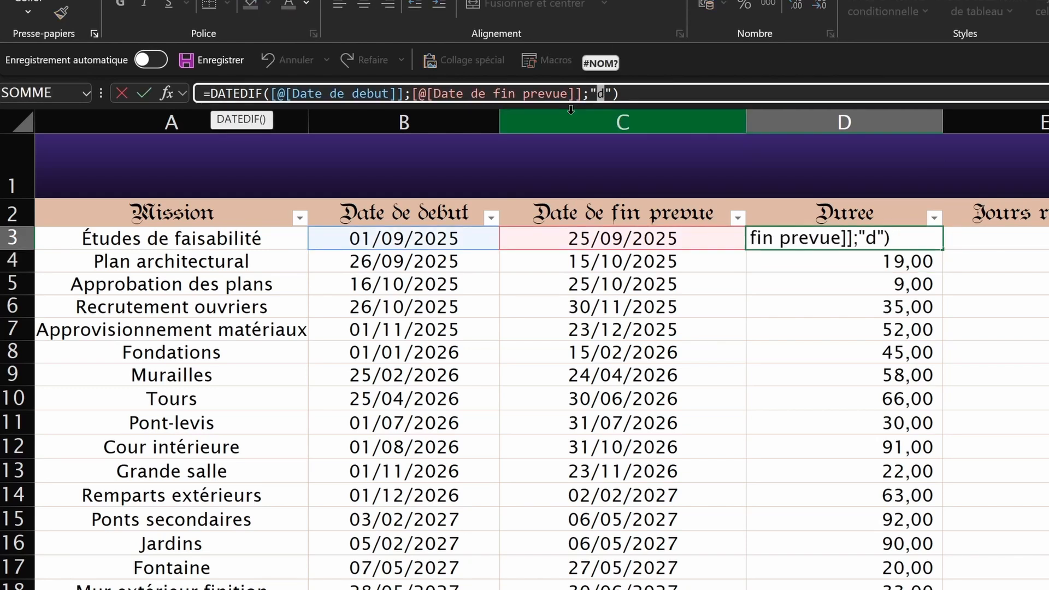
type("m")
key("Return")
left_click_drag(886, 237, 331, 293)
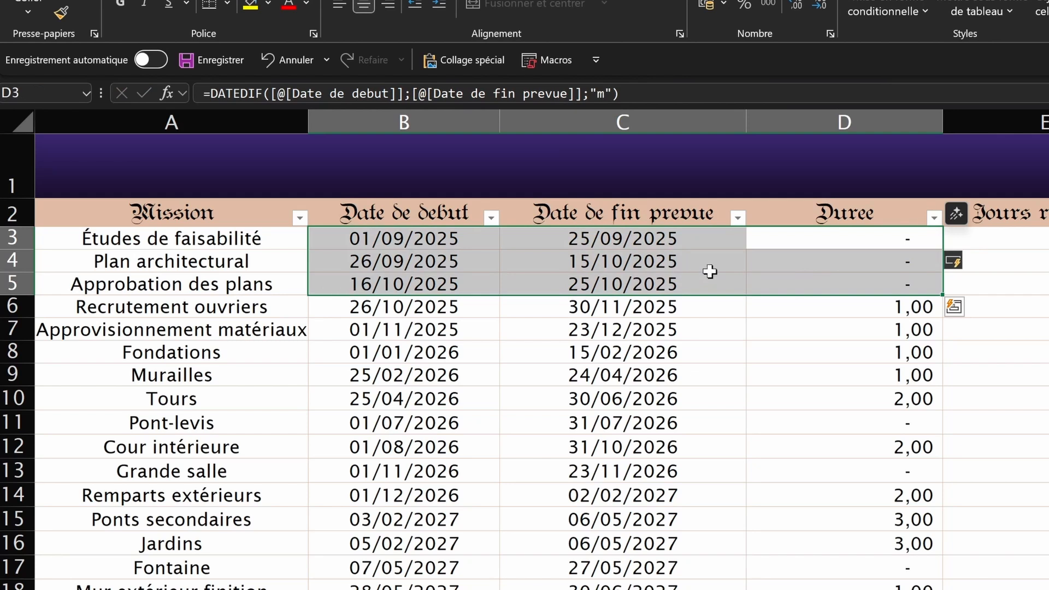
left_click_drag(825, 241, 481, 307)
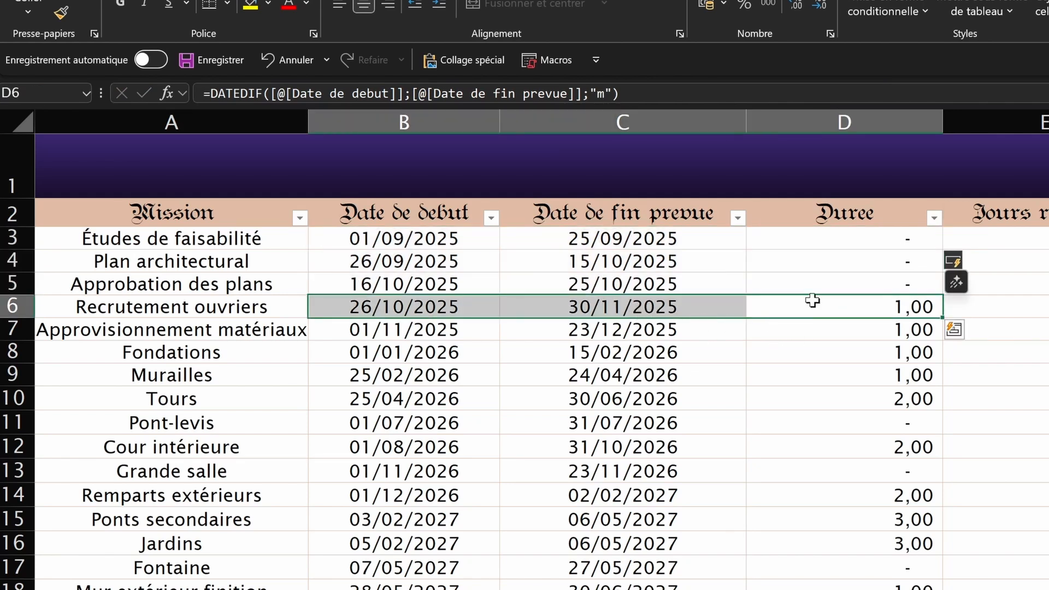
Replace the Duree formula in D3 with the subtraction =[@[Date de fin prevue]]-[@[Date de debut]]
left_click(786, 239)
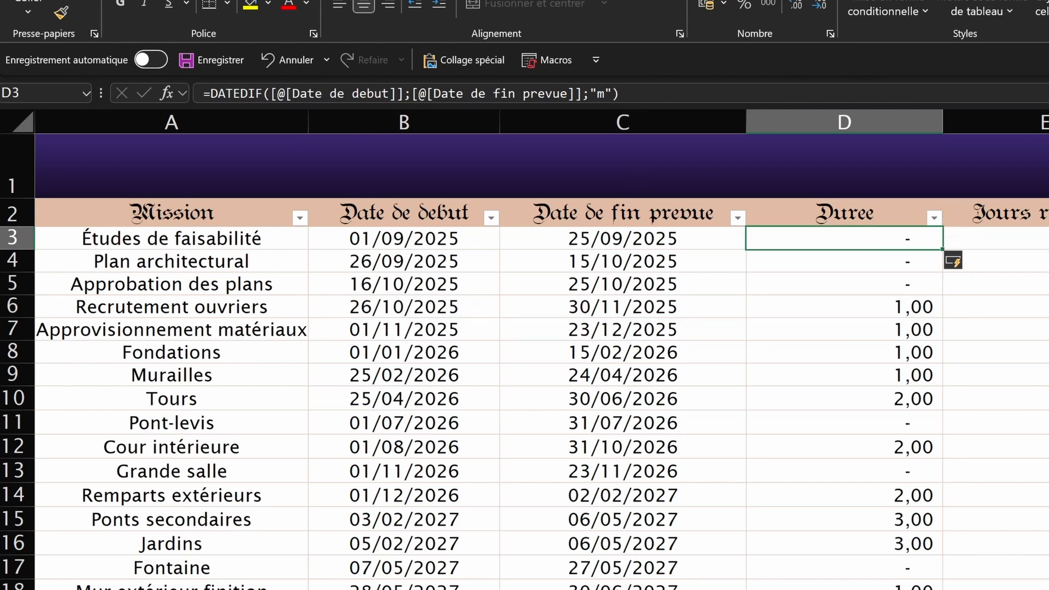
type("=")
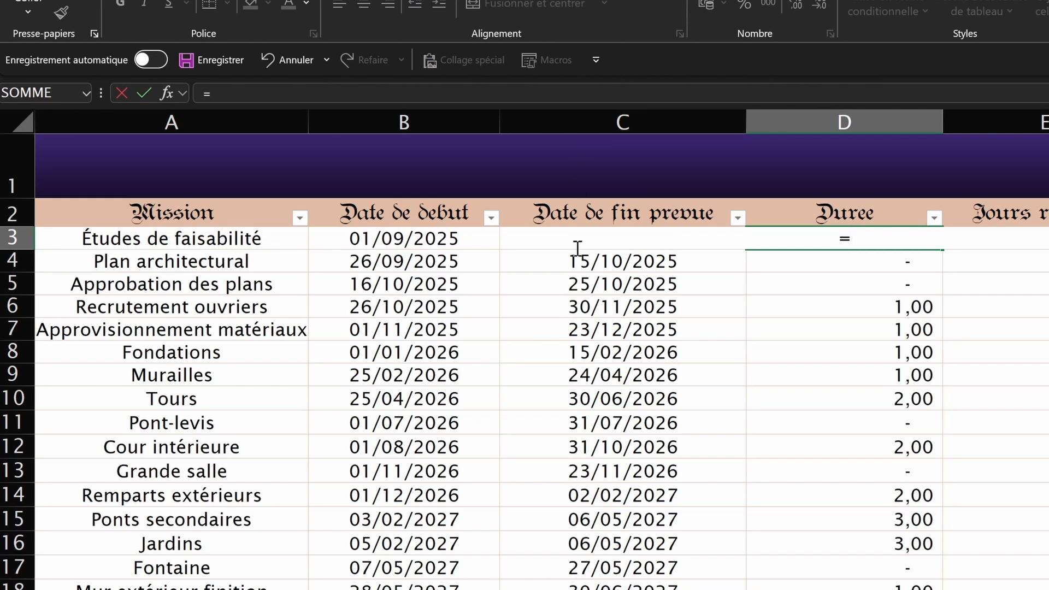
left_click(579, 283)
left_click(580, 241)
type("-")
left_click(440, 239)
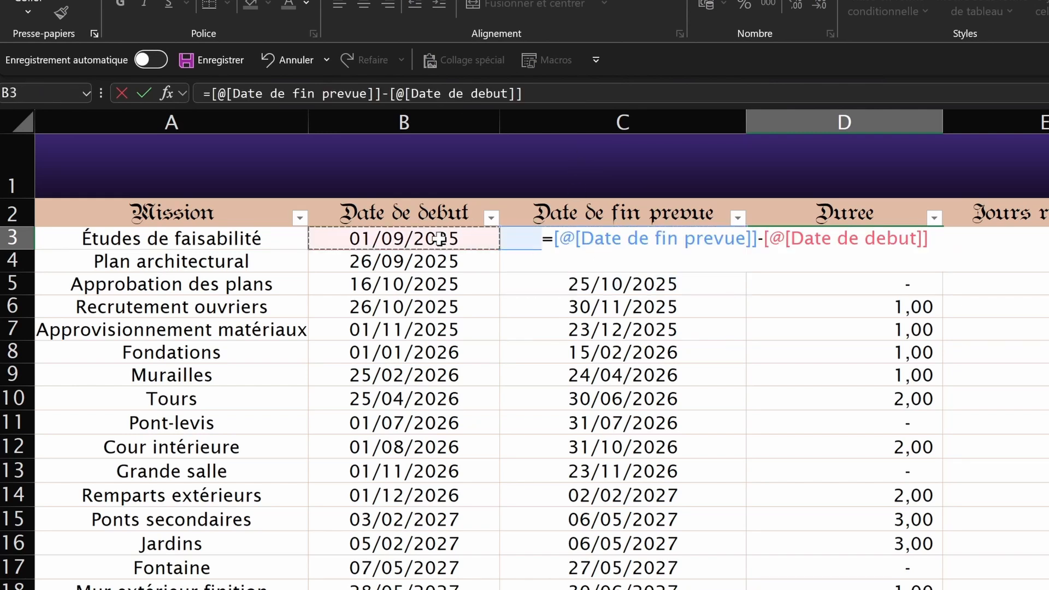
key("Return")
left_click(862, 243)
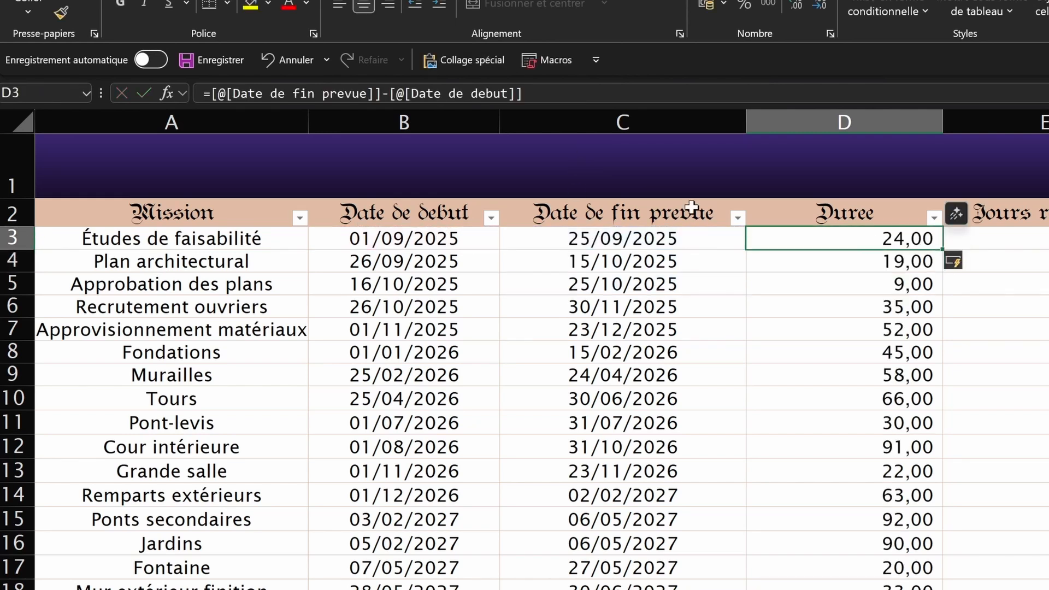
Enclose the Duree subtraction in parentheses and divide it by 30 to convert days to months, and select the column's results
left_click(212, 88)
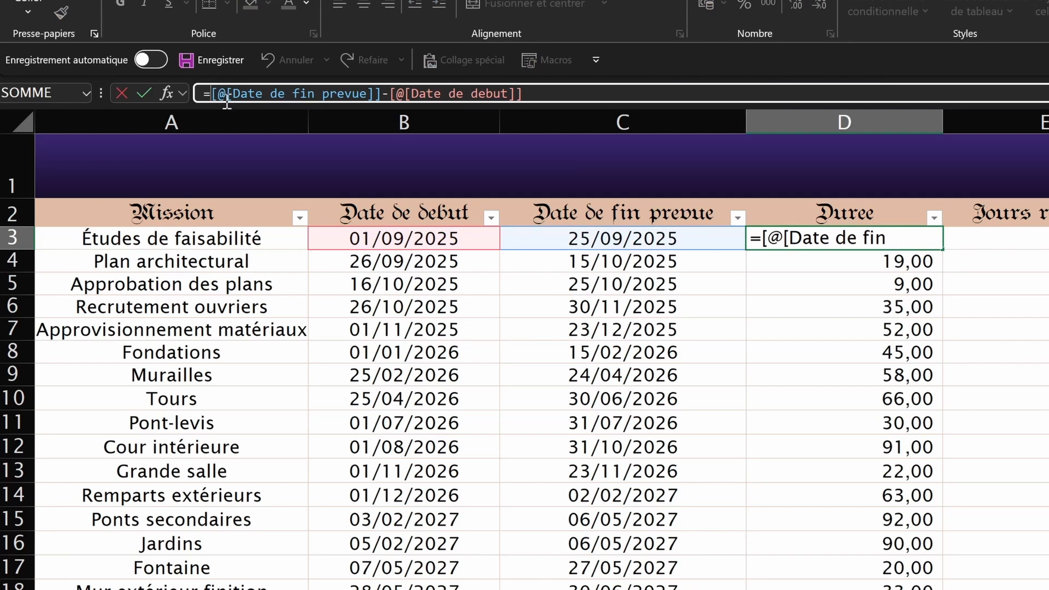
type("(")
left_click(536, 93)
type(")")
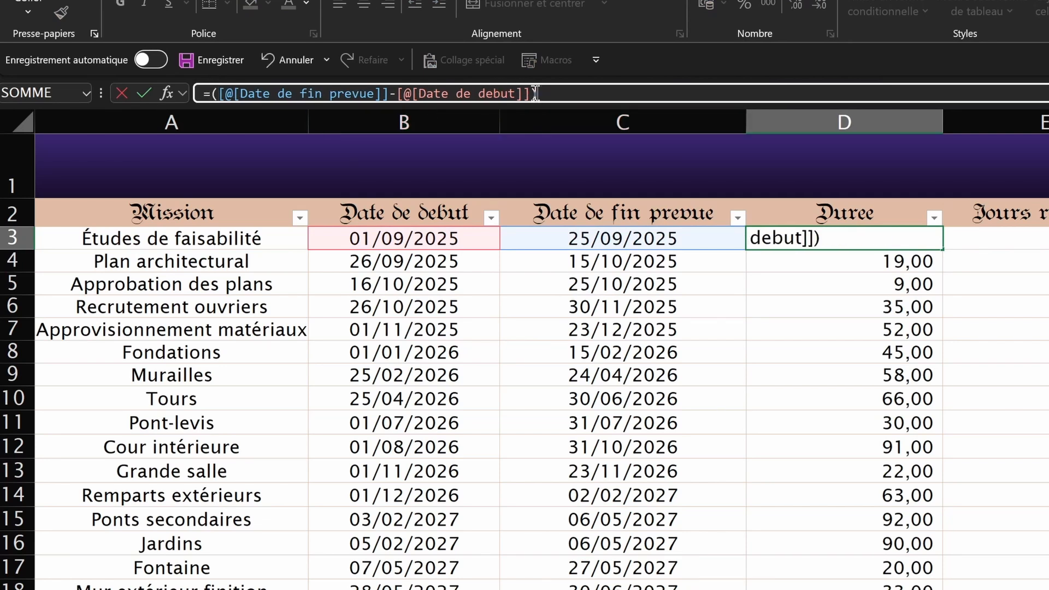
type("/30")
key("Return")
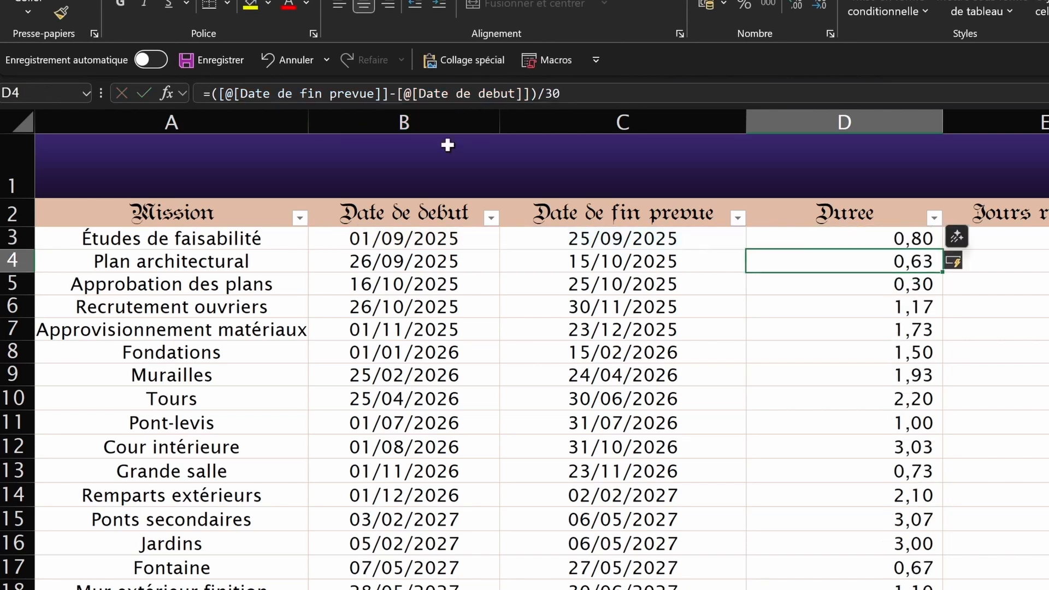
left_click(913, 239)
left_click_drag(913, 238, 798, 587)
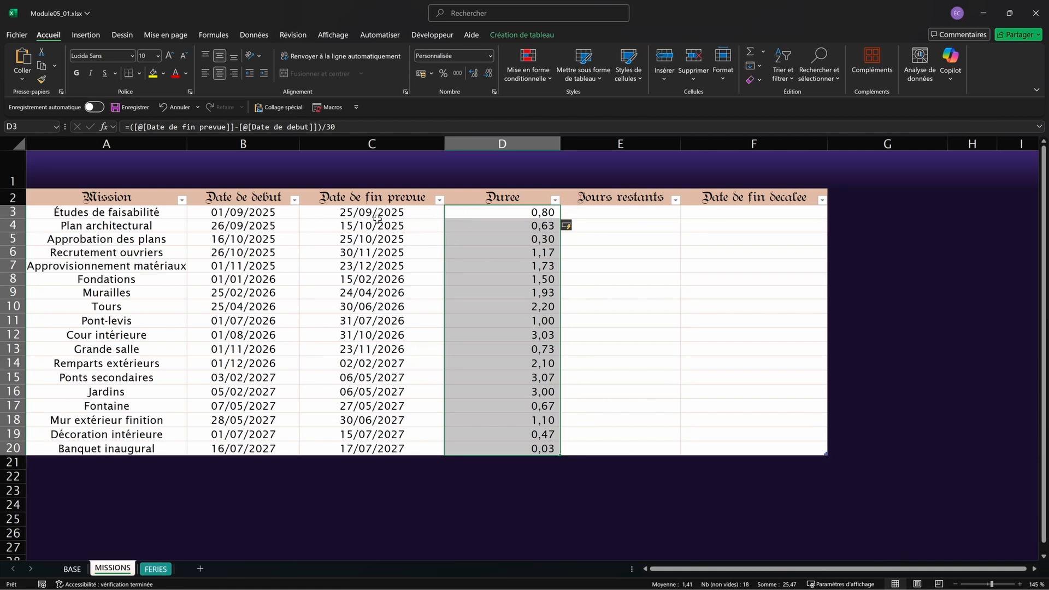
Wrap the Duree formula in ARRONDI with 1 decimal place and reduce the column's displayed decimals to one
left_click(130, 125)
type("ARRONDI(")
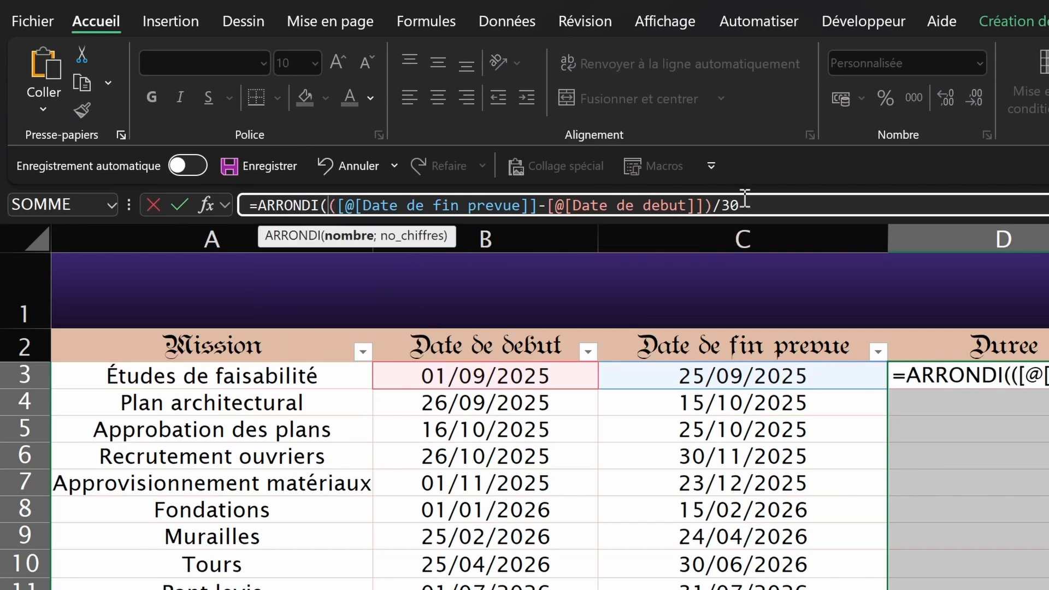
mouse_move(745, 199)
left_mouse_down()
mouse_move(319, 203)
mouse_move(761, 203)
left_mouse_up()
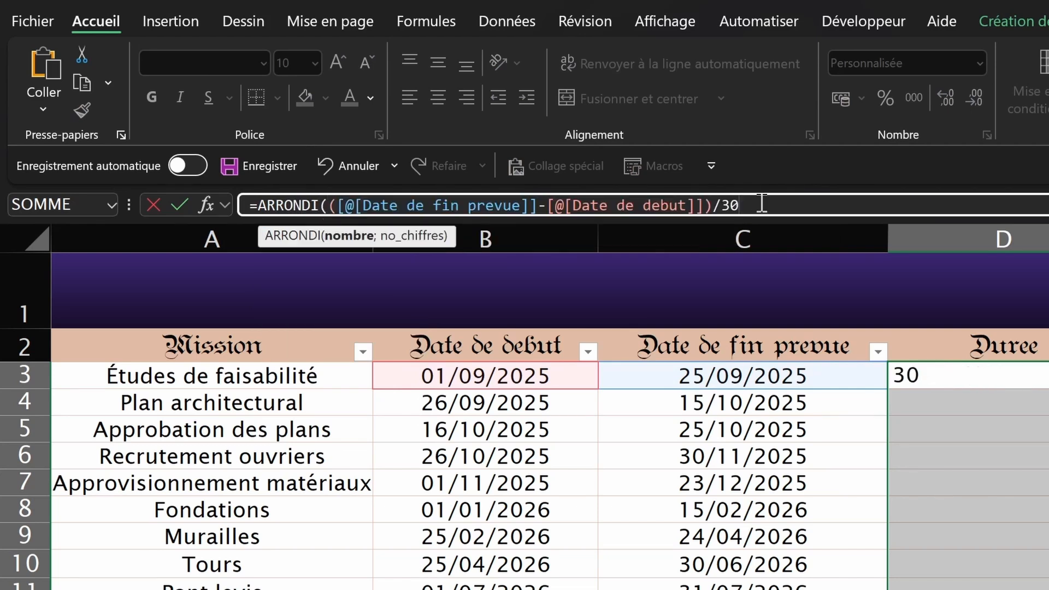
type(";")
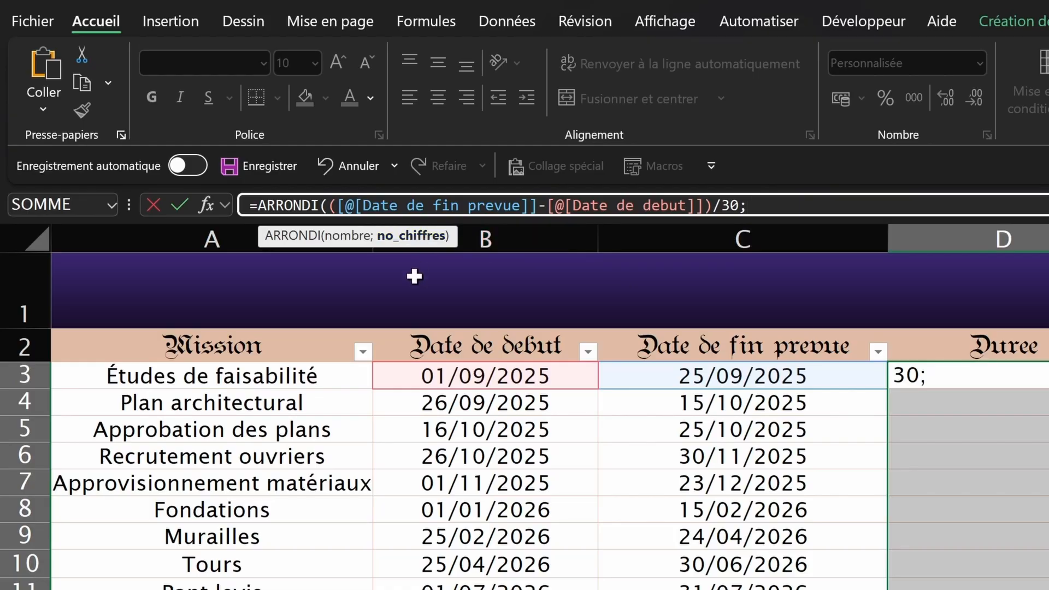
type("1)")
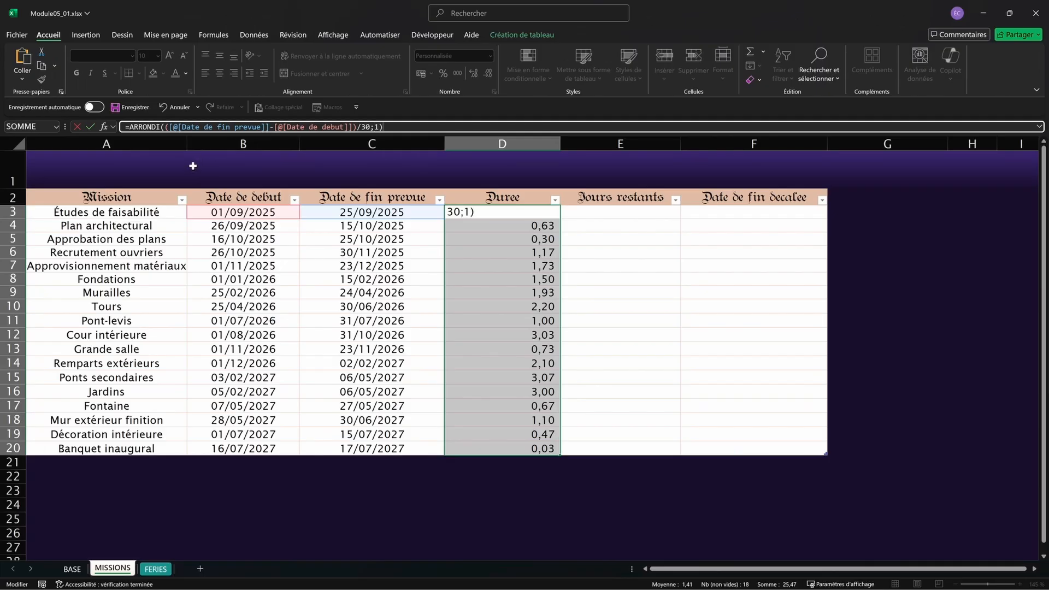
key("Return")
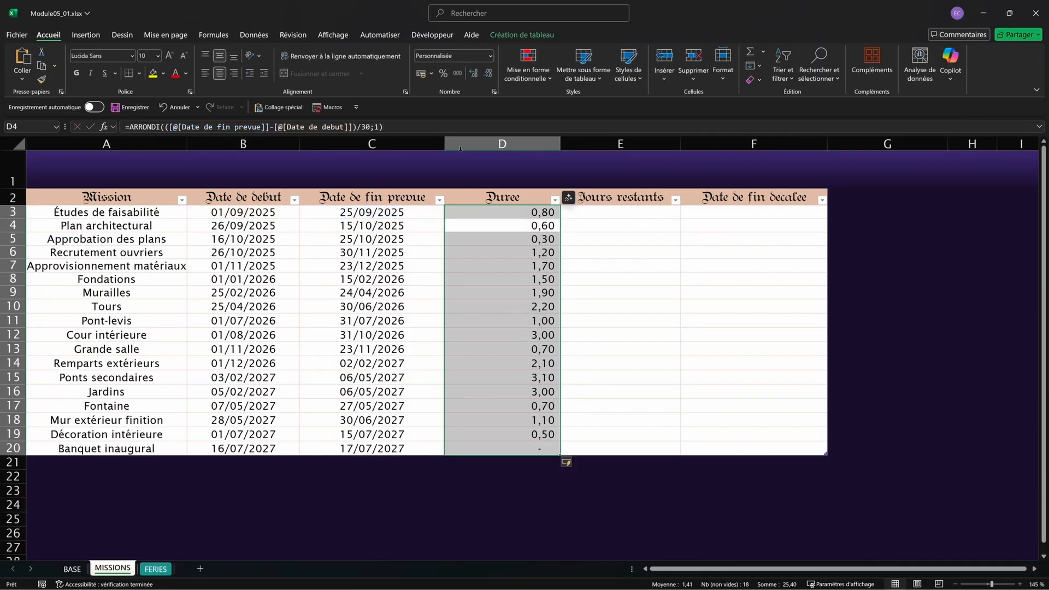
left_click(486, 76)
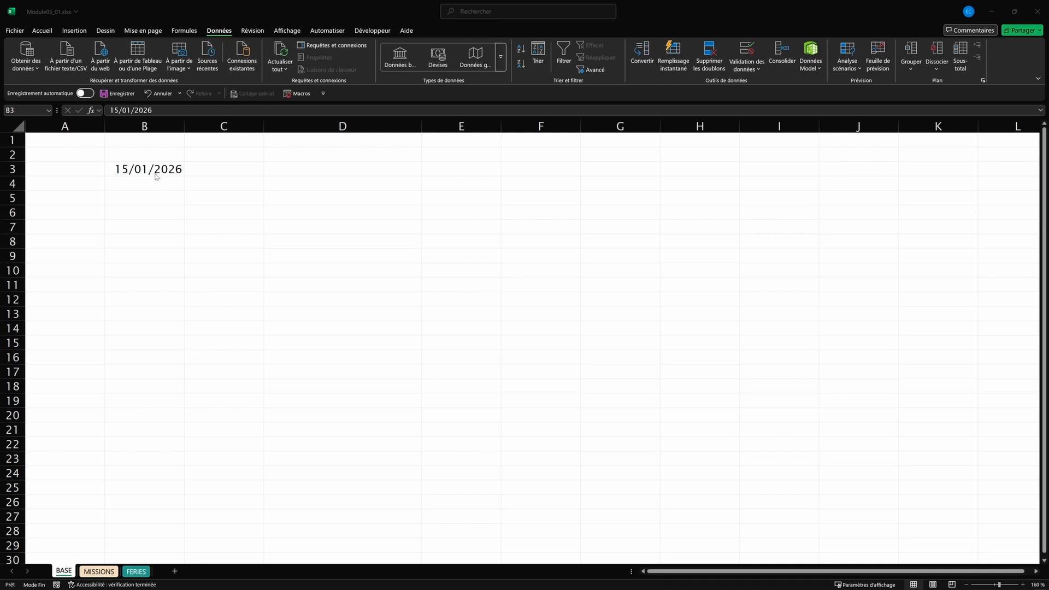
On the BASE sheet, extract the day of the date in B3 into B5 with =JOUR(B3)
left_click(142, 192)
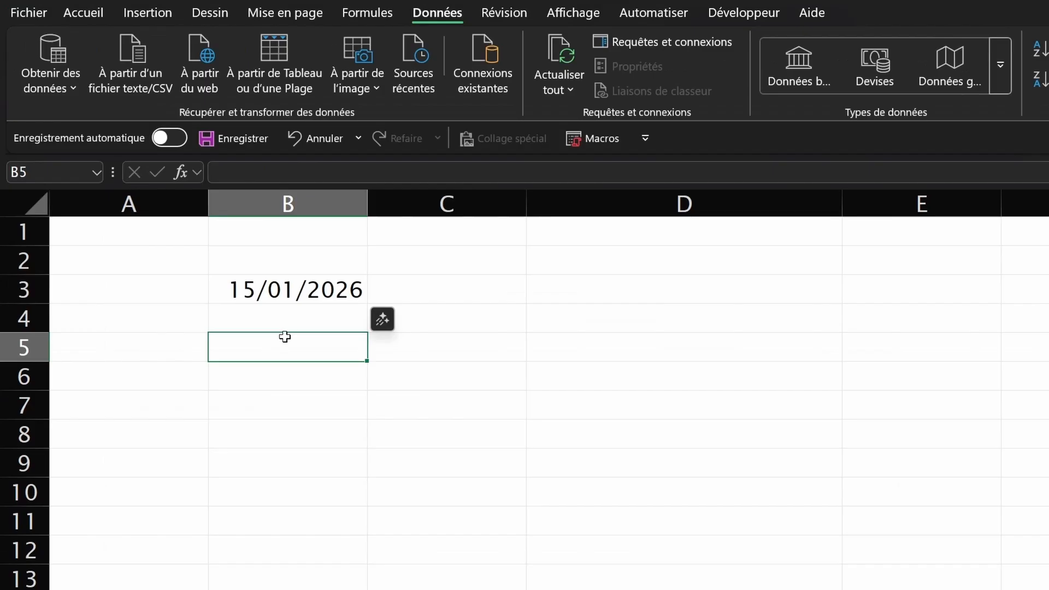
type("=JO")
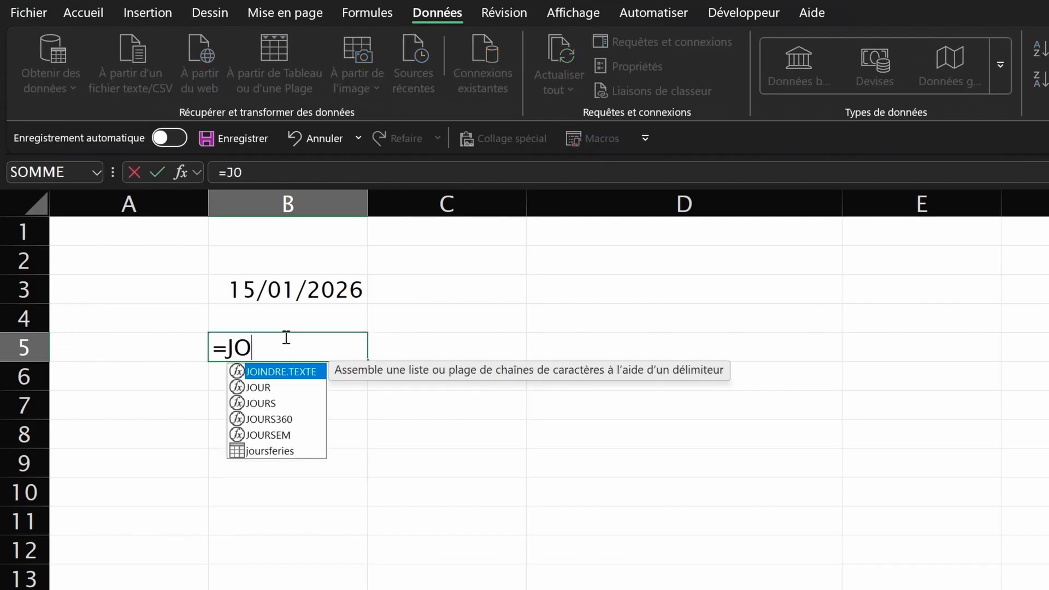
type("UR(")
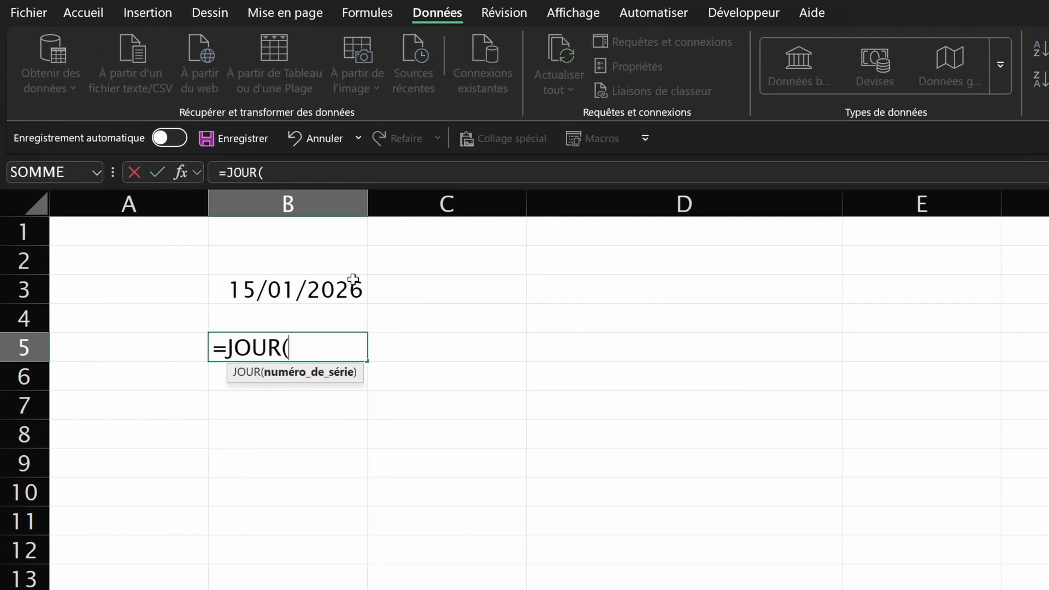
left_click(312, 295)
type(")")
key("Return")
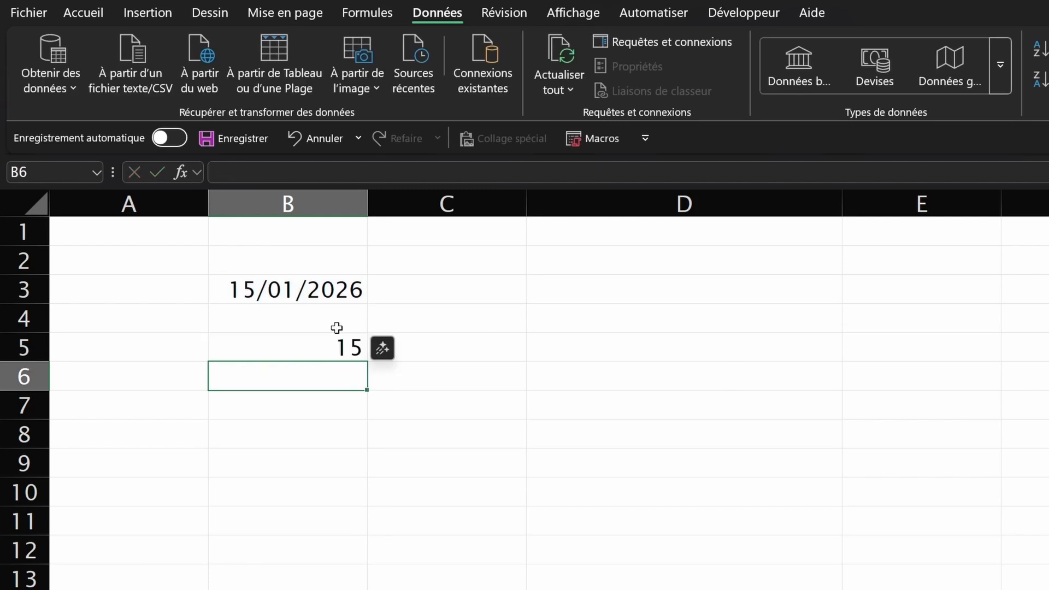
Extract the month of the date in B3 into B6 with =MOIS(B3)
type("=")
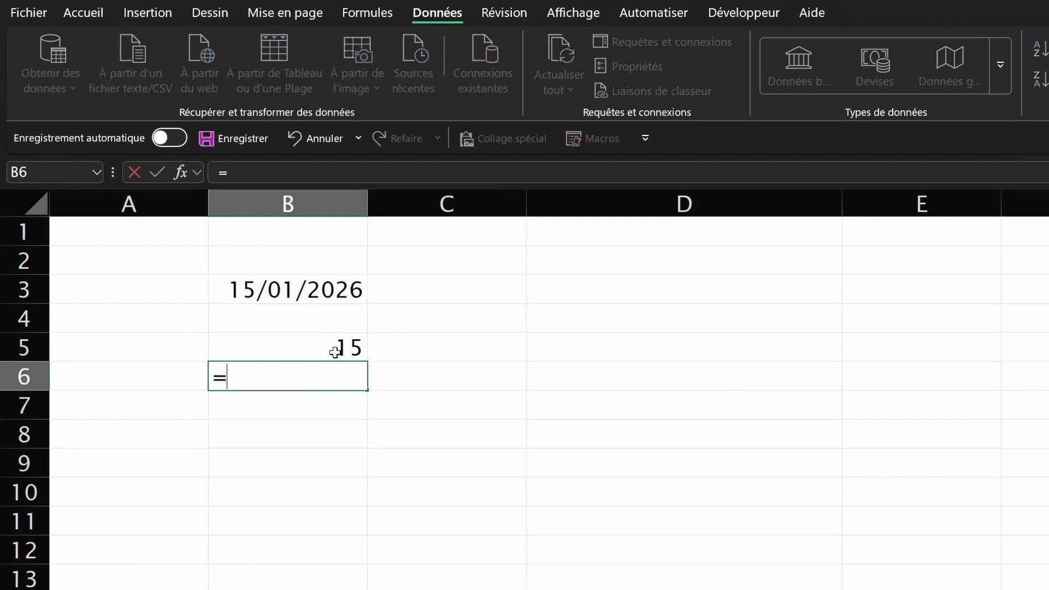
type("MOIS(")
left_click(291, 288)
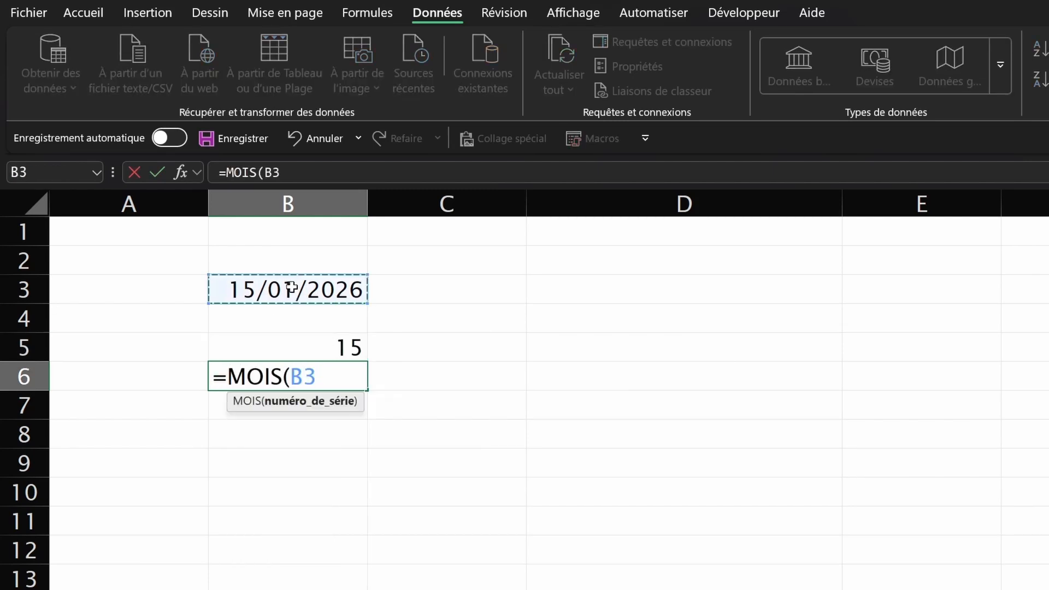
type(")")
key("Return")
left_click(327, 377)
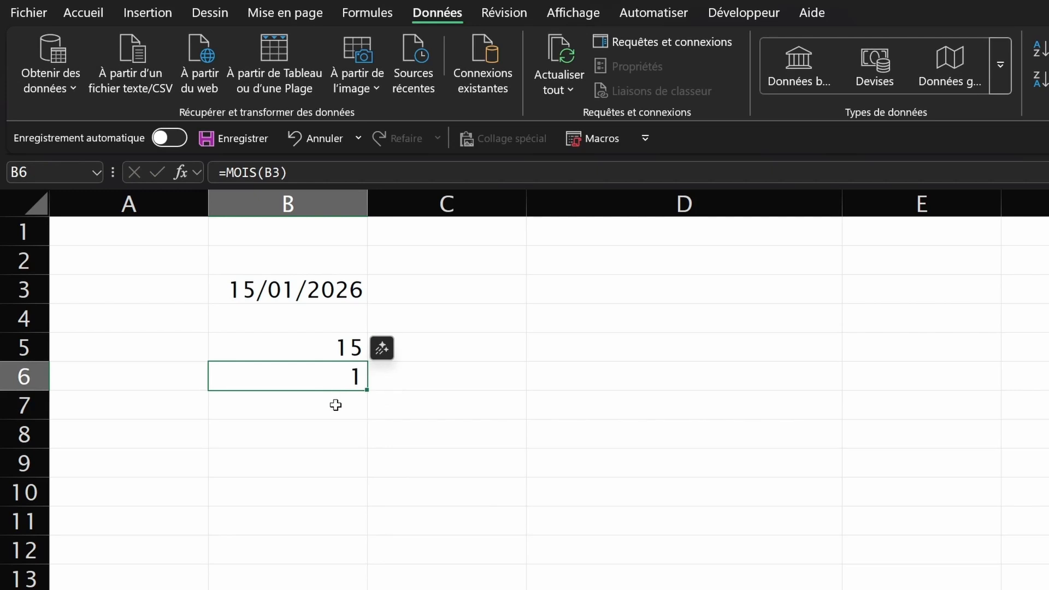
Extract the year of the date in B3 into B7 with =ANNEE(B3) and select the three extracted parts in B5:B7
left_click(335, 405)
type("=ANNEE")
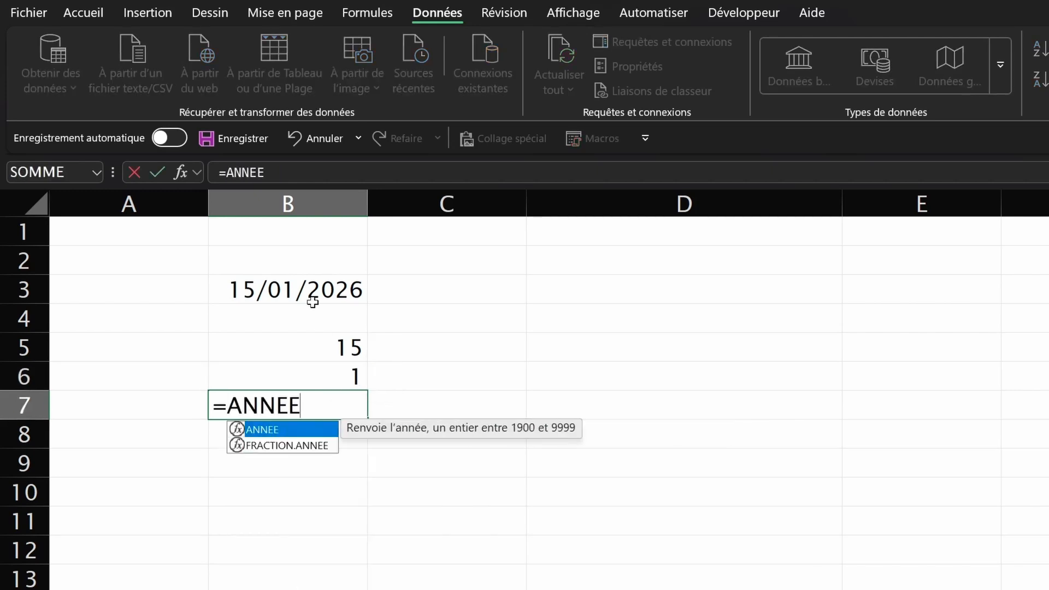
type("(")
left_click(328, 291)
type(")")
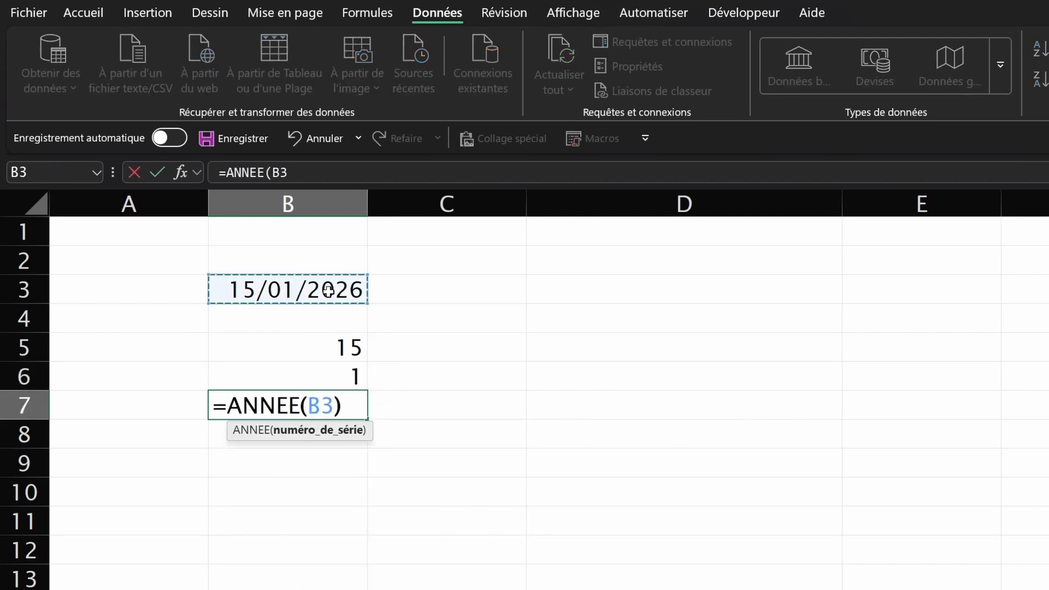
key("Return")
left_click(336, 393)
left_click_drag(357, 346, 340, 403)
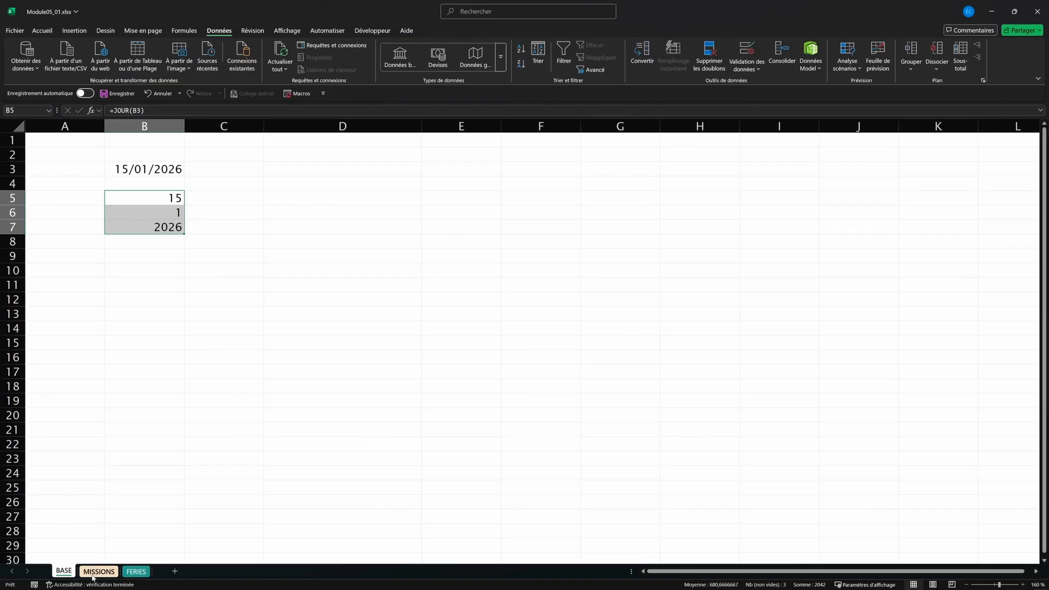
On the MISSIONS sheet, add a new table column headed Année in G2
left_click(94, 573)
left_click(738, 174)
type("An")
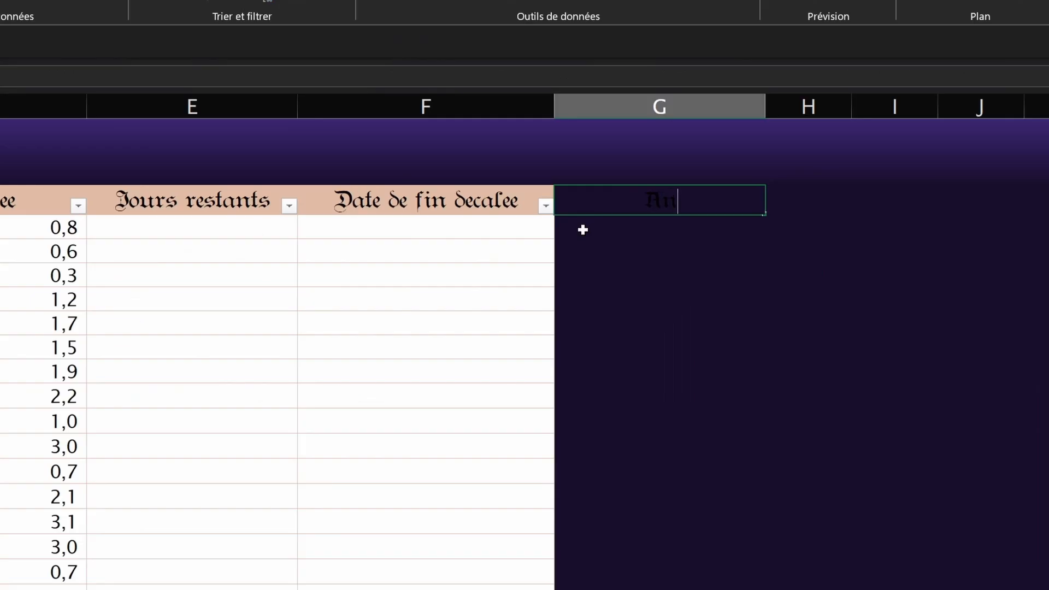
type("née")
key("Return")
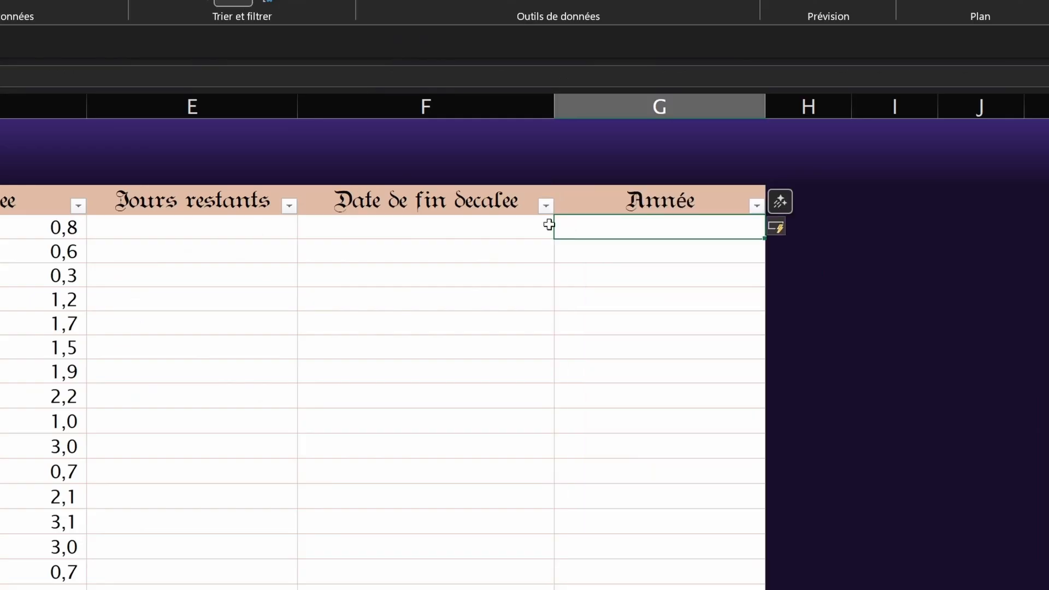
Fill the Année column from G3 with =ANNEE([@[Date de fin prevue]])
type("=ANNEE(")
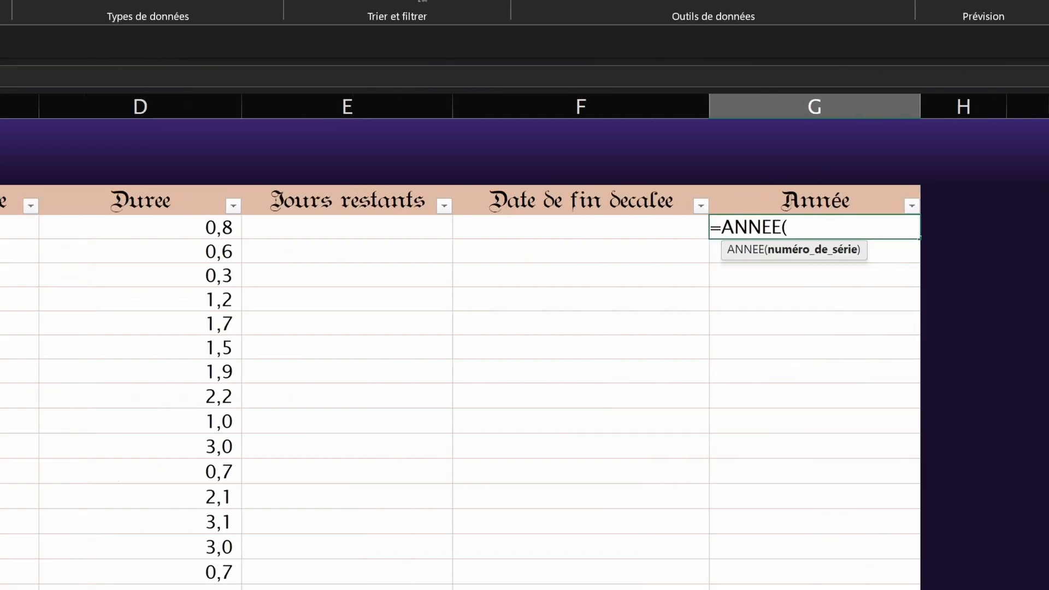
left_click(303, 226)
type(")")
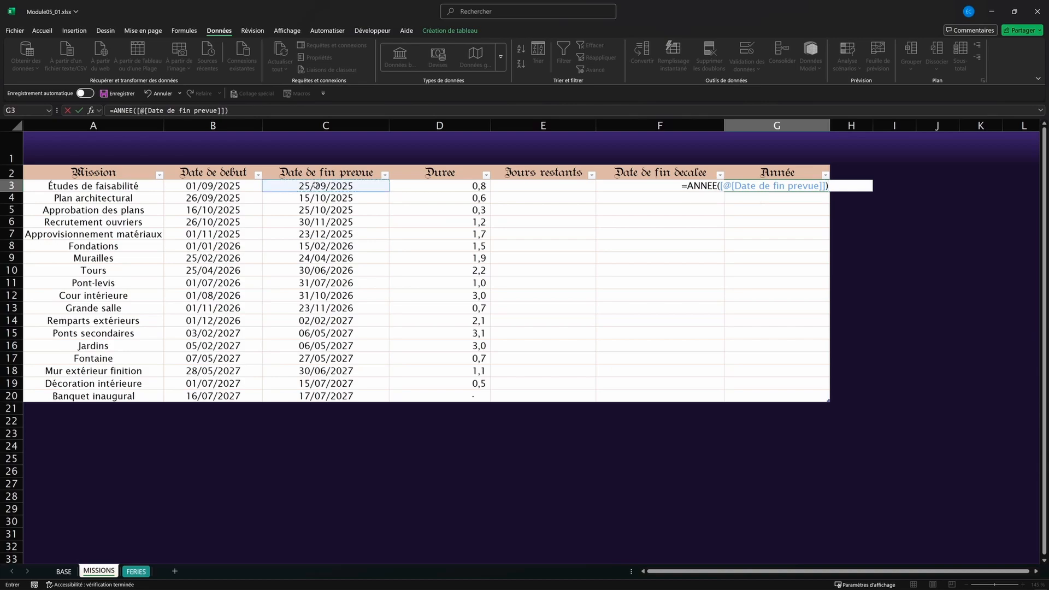
key("Return")
Filter the Année column to show only 2026, and select column G
left_click(826, 175)
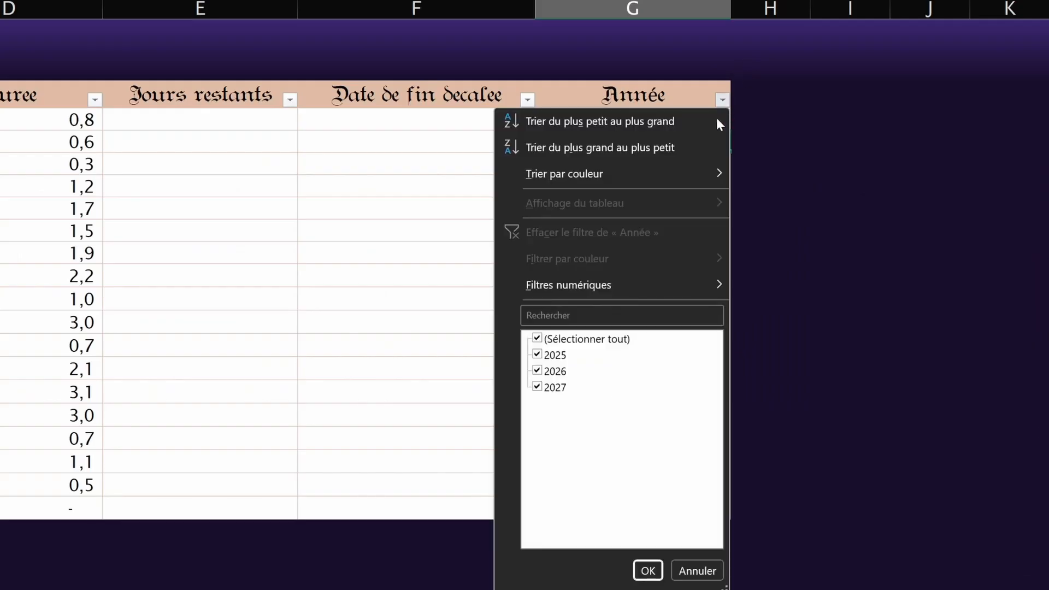
left_click(584, 339)
left_click(556, 371)
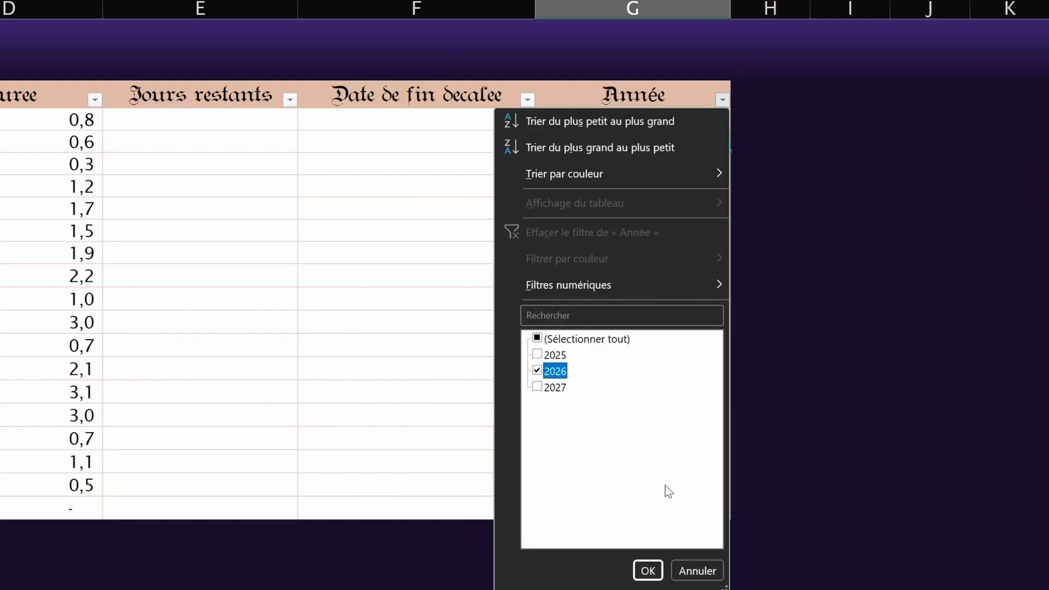
left_click(646, 574)
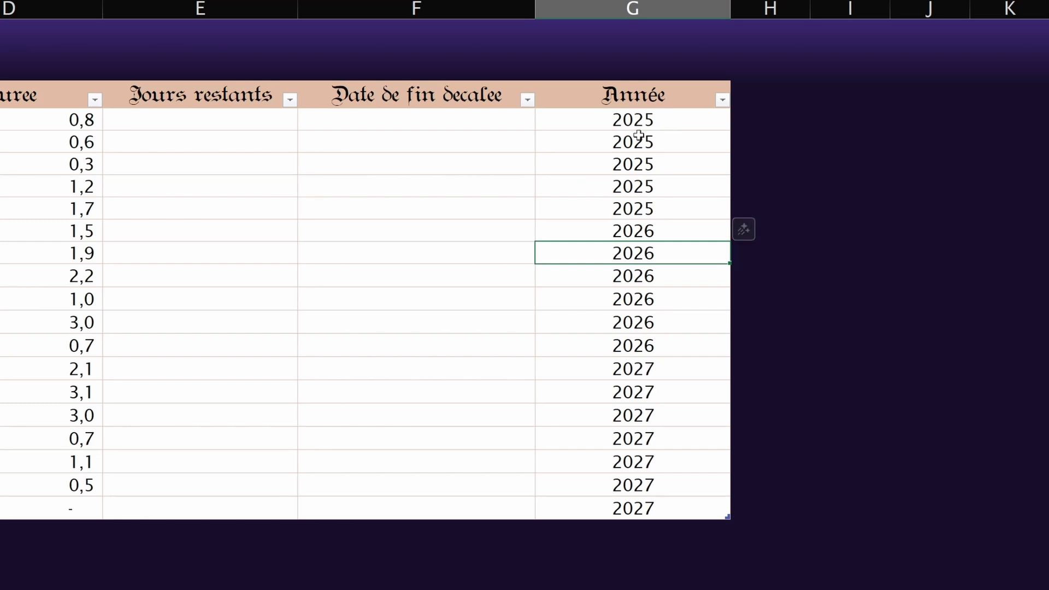
left_click(639, 3)
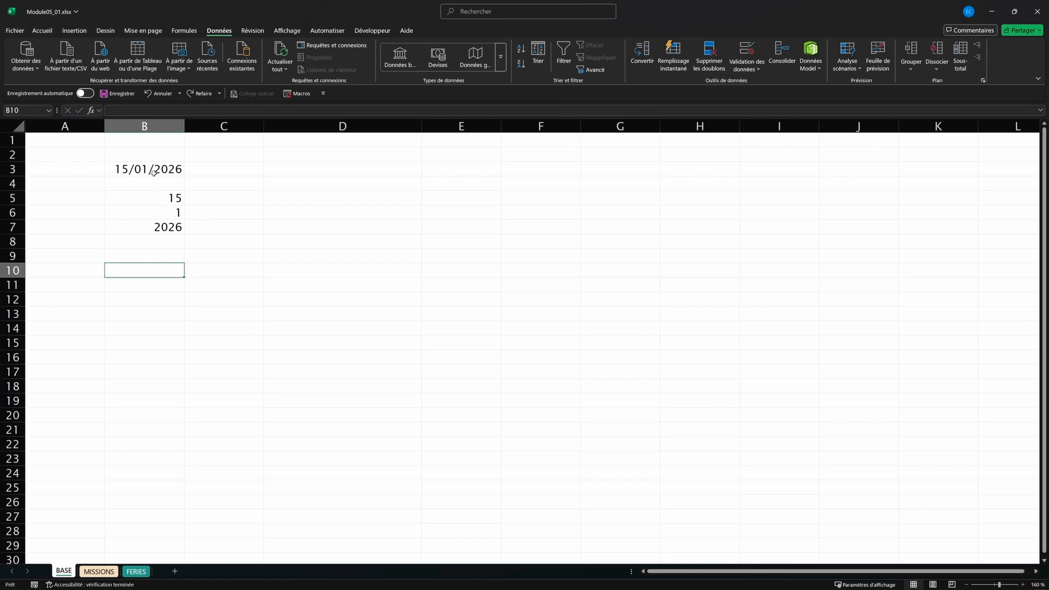
On the BASE sheet, rebuild the date in B9 from the extracted year, month and day with =DATE(B7;B6;B5)
left_click(169, 198)
left_click(167, 211)
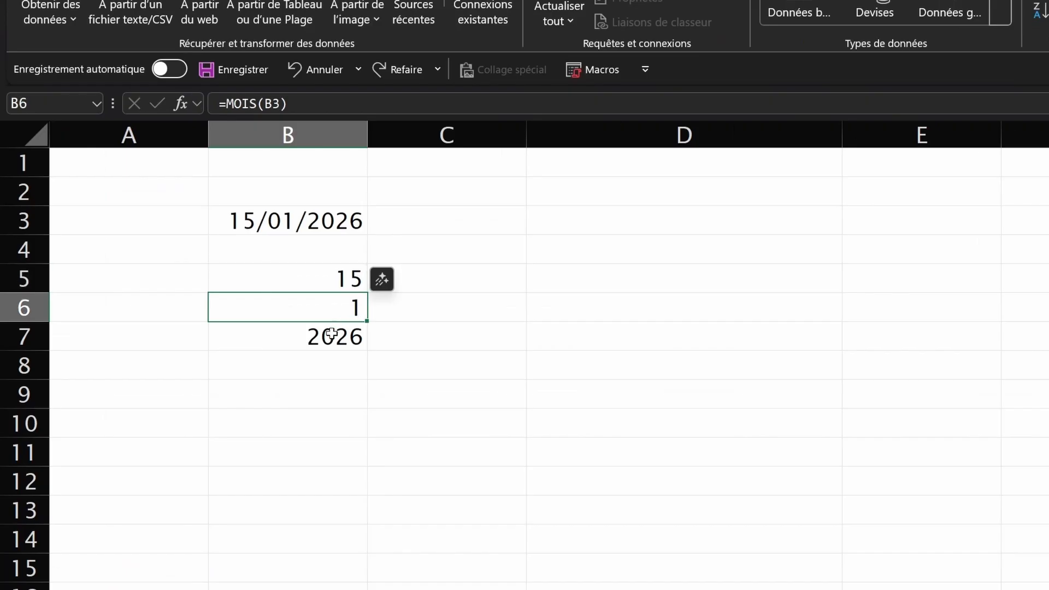
left_click(164, 226)
left_click(153, 260)
type("=DATE")
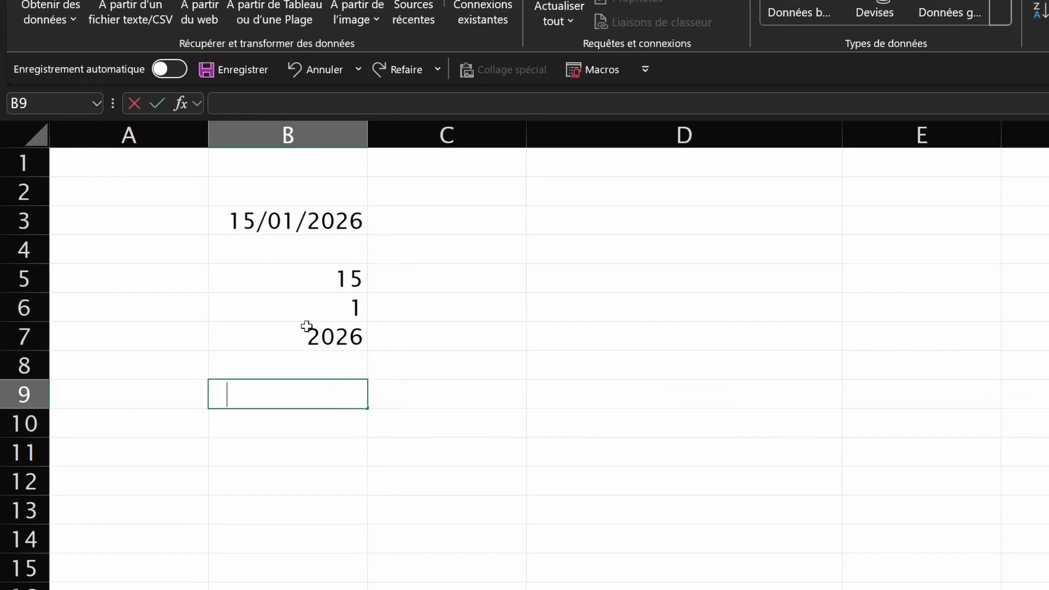
key("Tab")
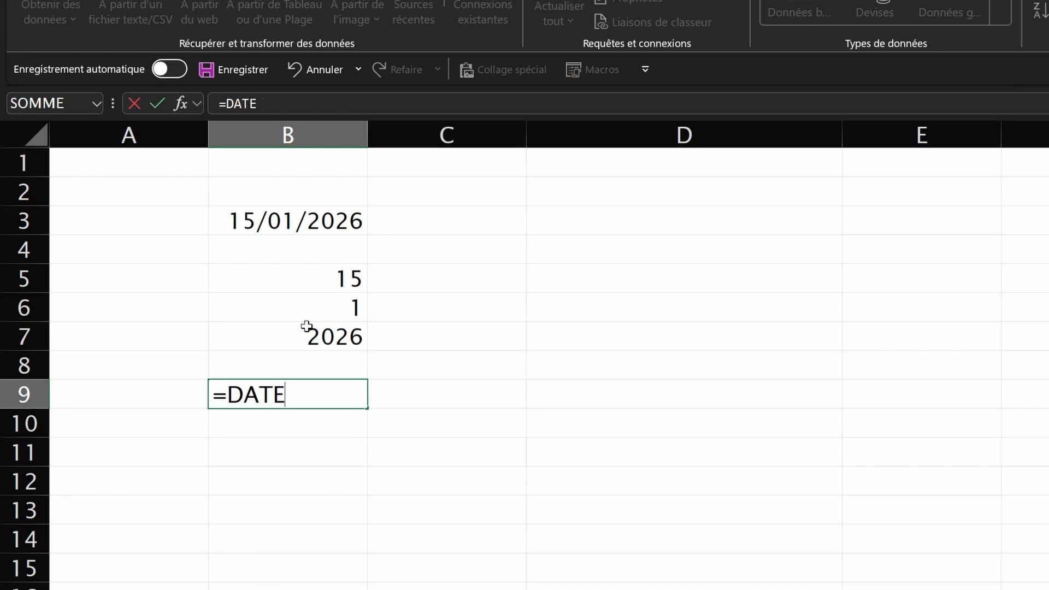
type("(")
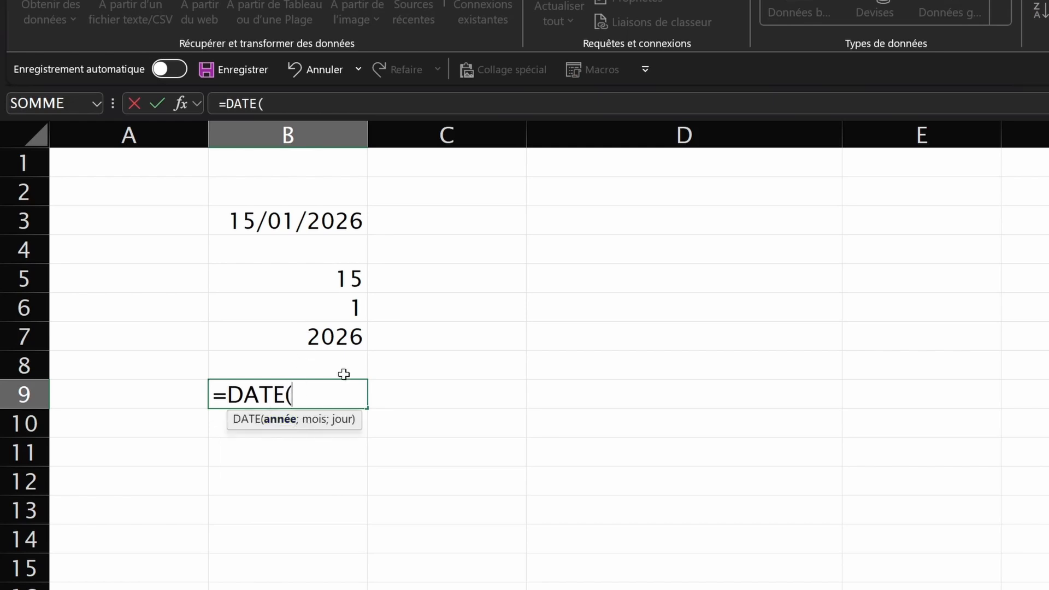
left_click(358, 338)
type(";")
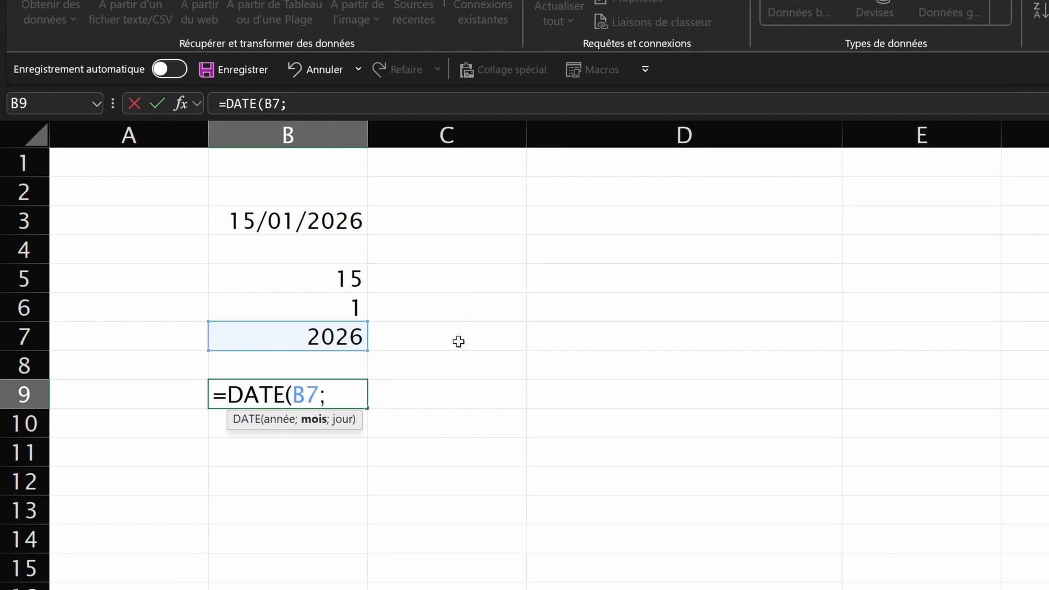
left_click(311, 306)
type(";")
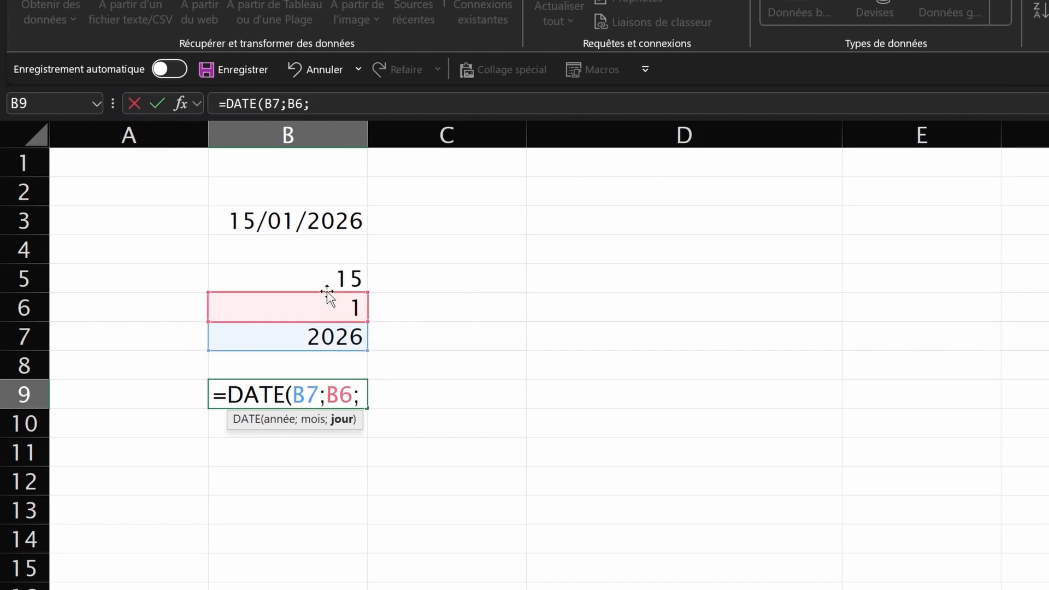
left_click(315, 276)
type(")")
key("Return")
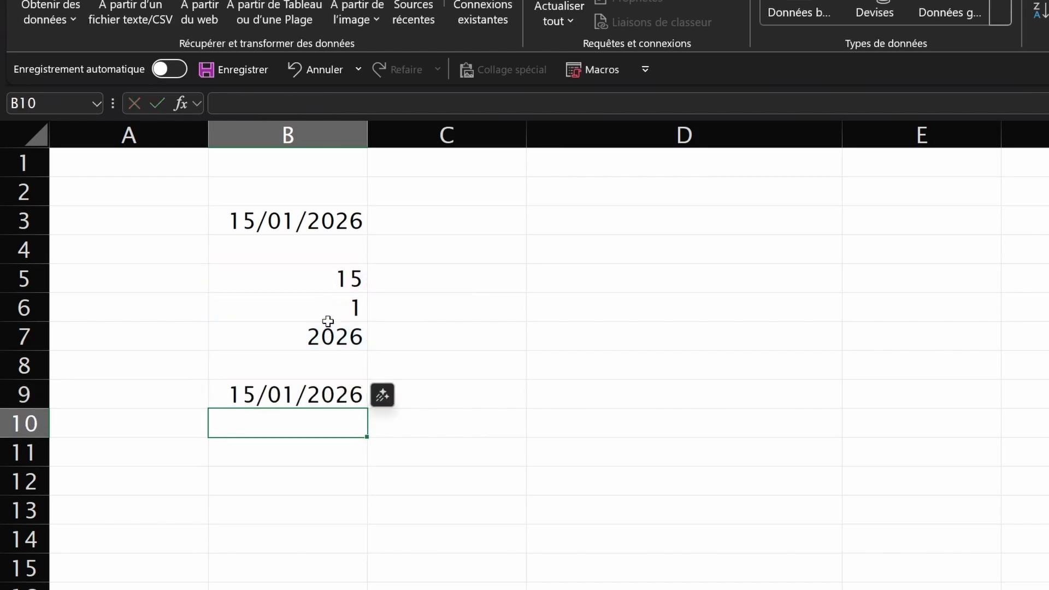
Review the formulas in B9, B5, B6 and B7 of the BASE sheet
key("Up")
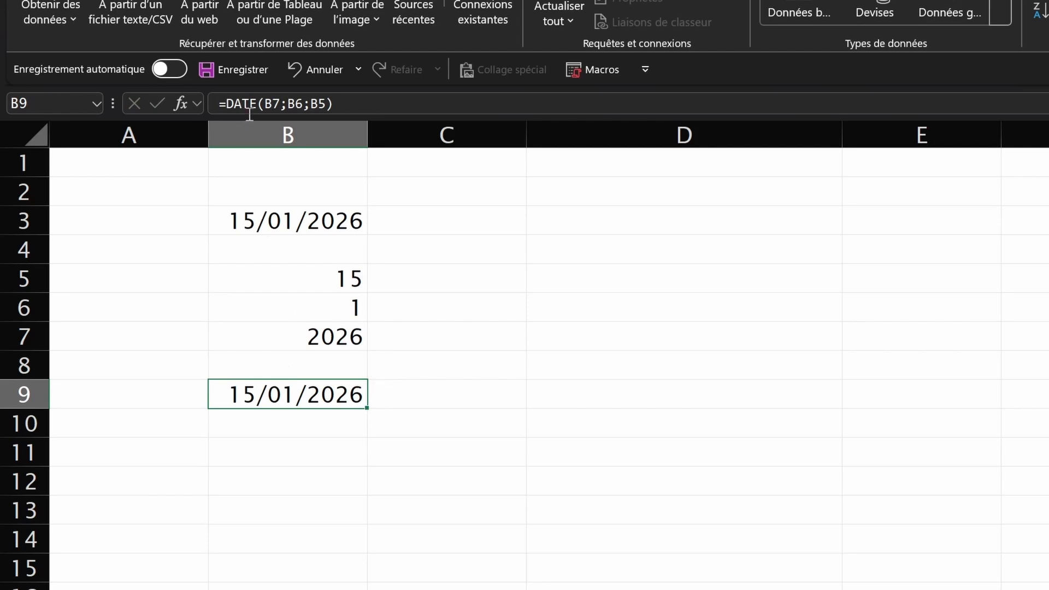
left_click(300, 279)
left_click(302, 310)
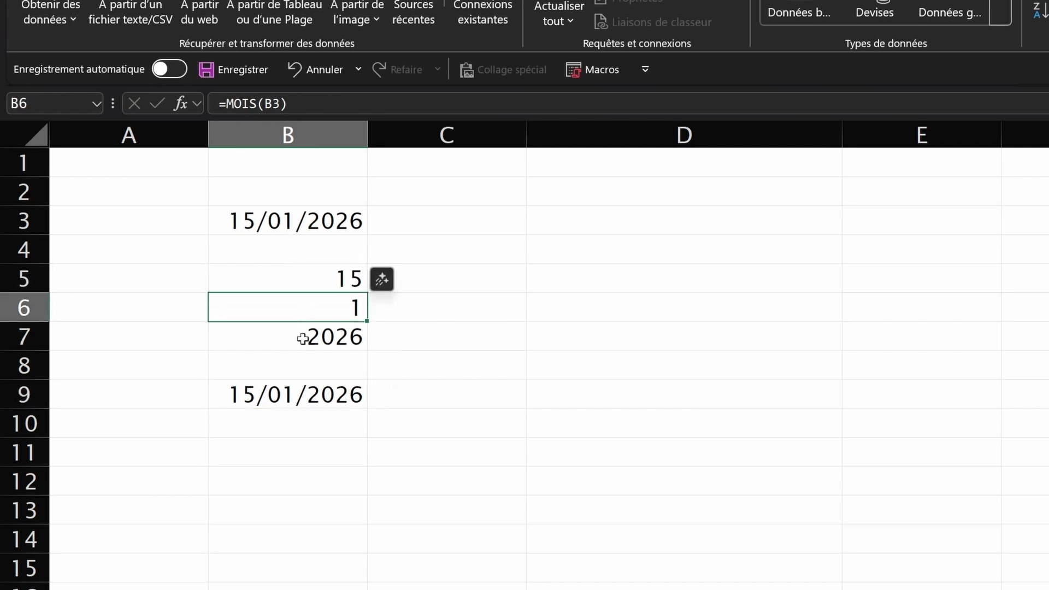
left_click(304, 338)
In B11, compute the first day of the month of the date in B3 with =DATE(ANNEE(B3);MOIS(B3);1)
left_click(270, 441)
type("=")
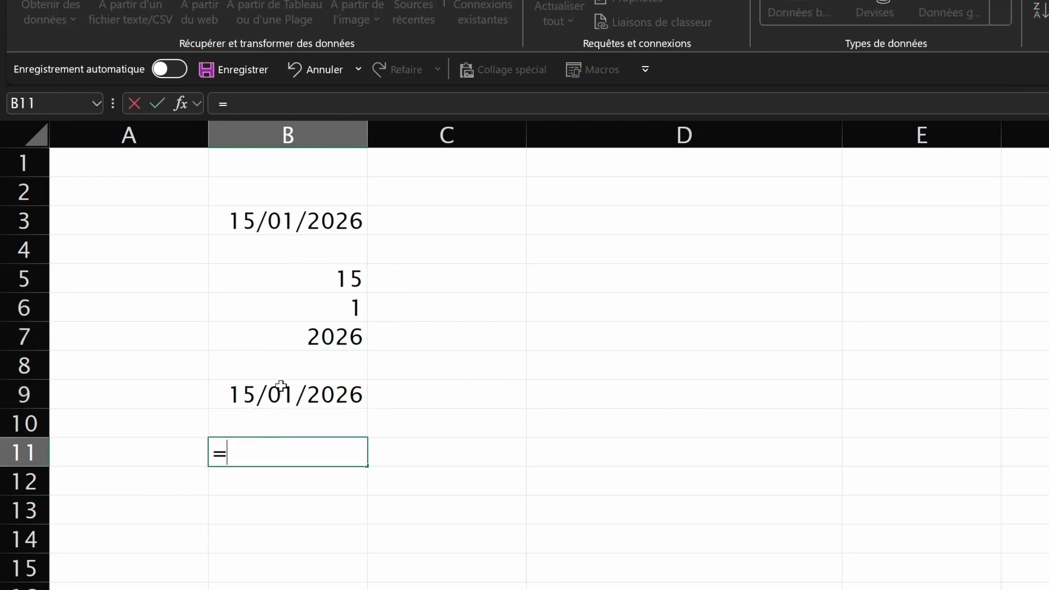
type("DATE")
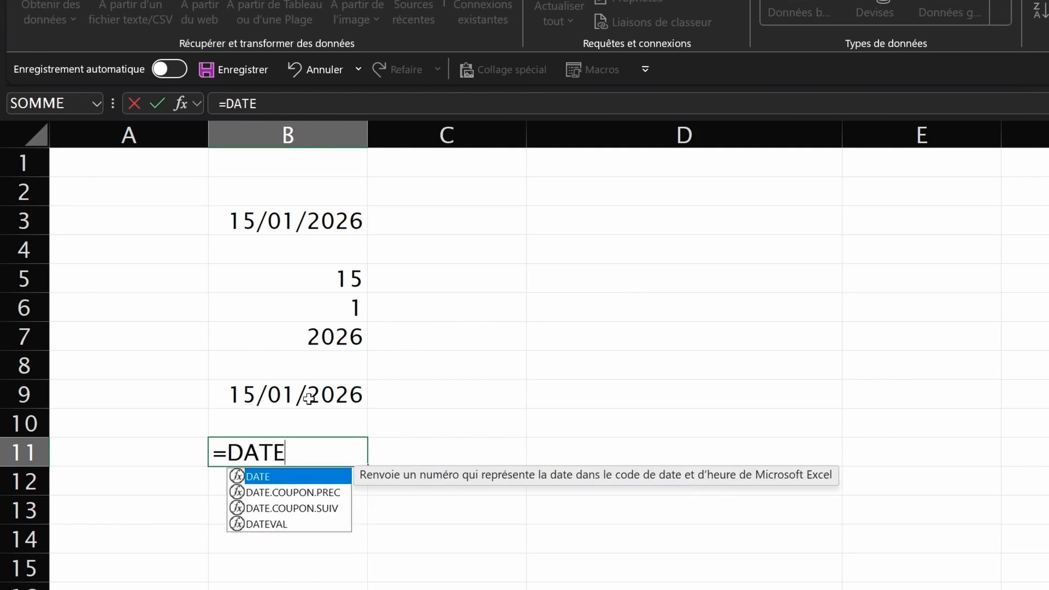
key("Escape")
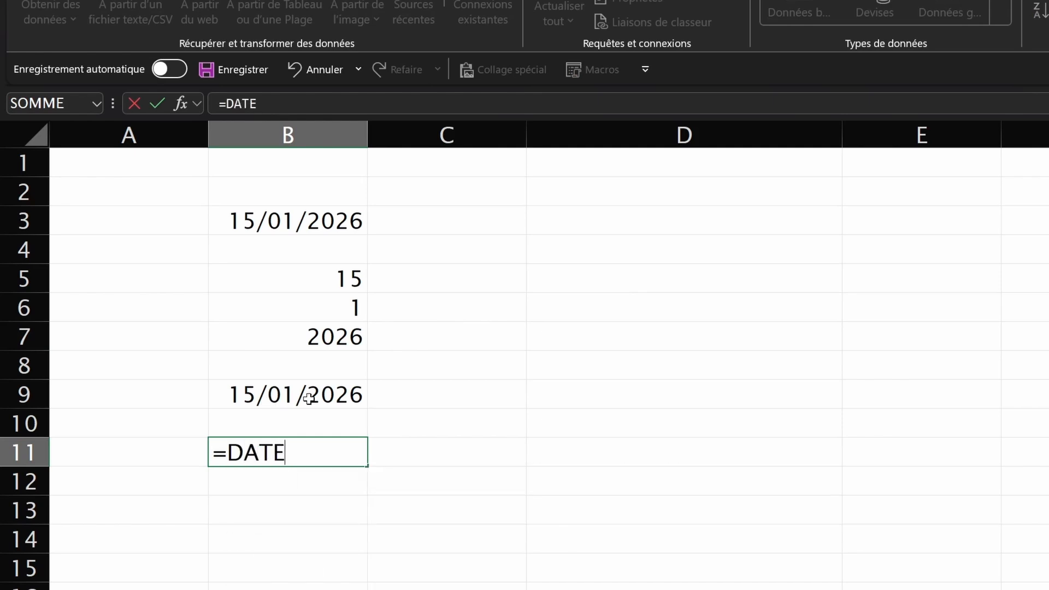
type("(A")
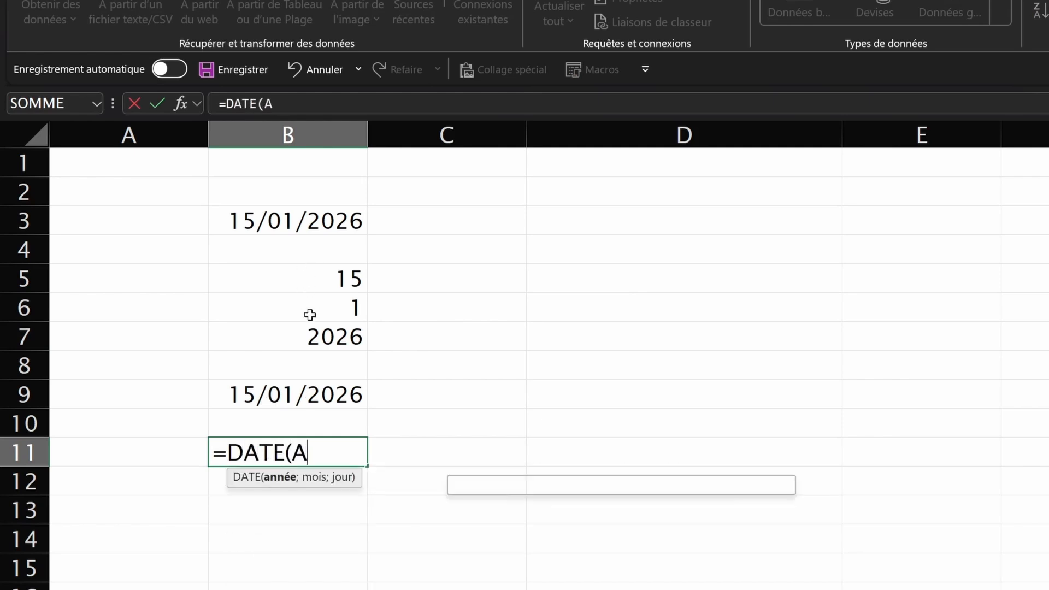
type("NNEE(")
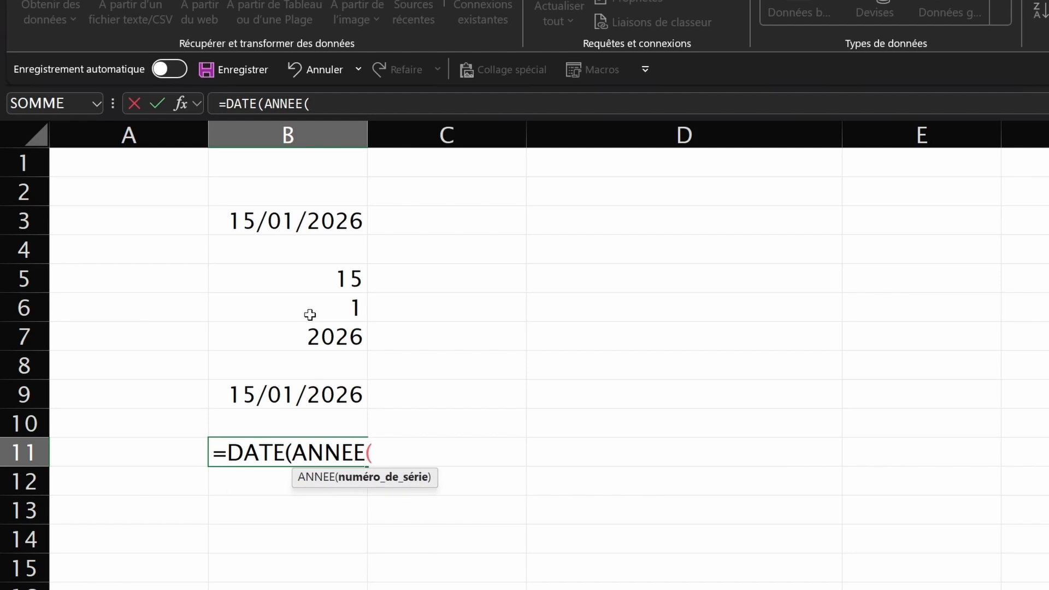
left_click(313, 211)
type(")")
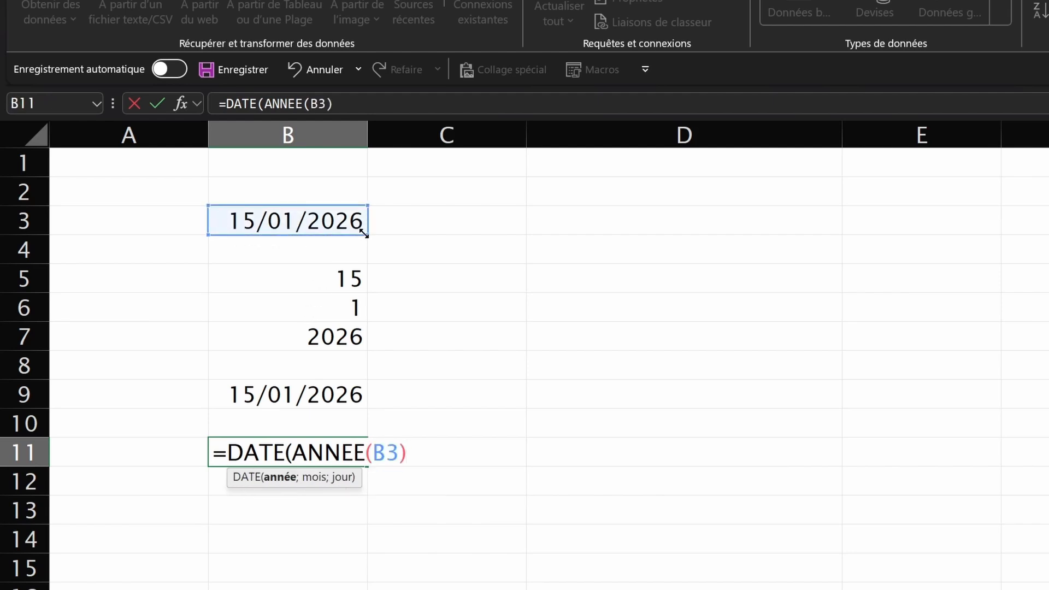
type(";MOIS(")
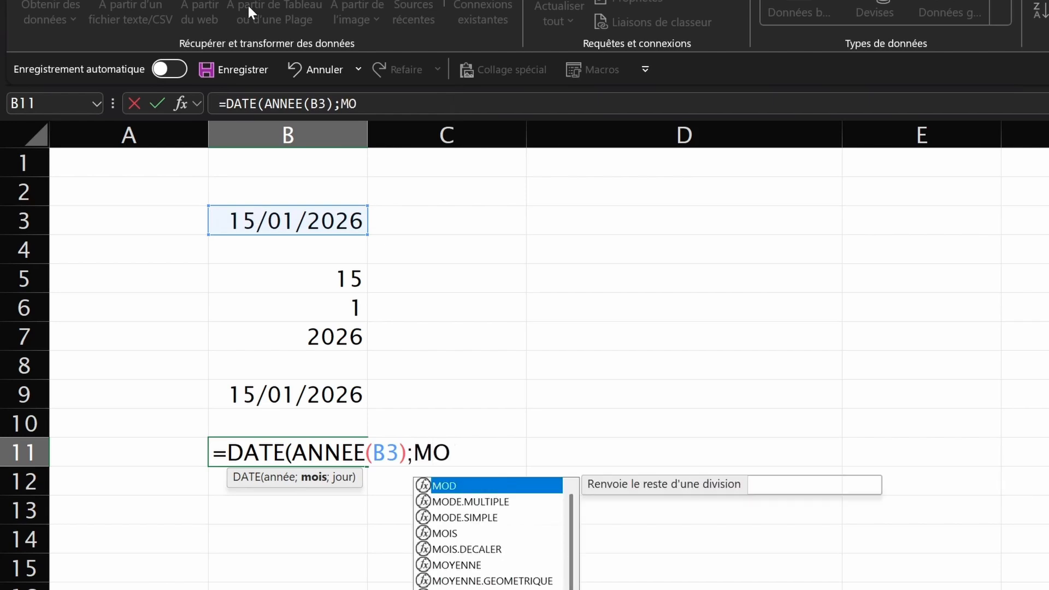
left_click(271, 217)
type(");")
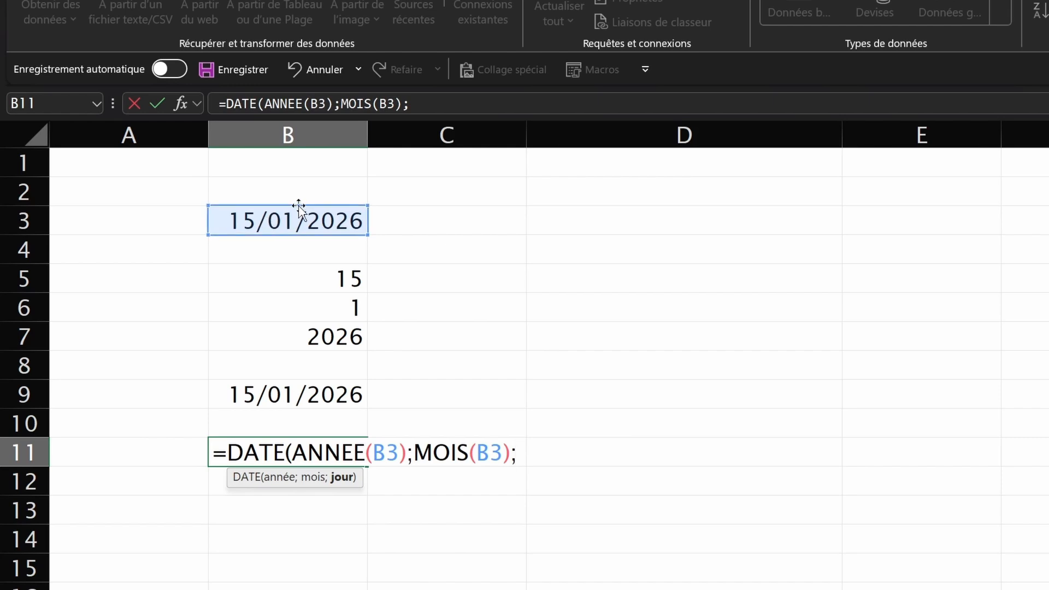
left_click(414, 105)
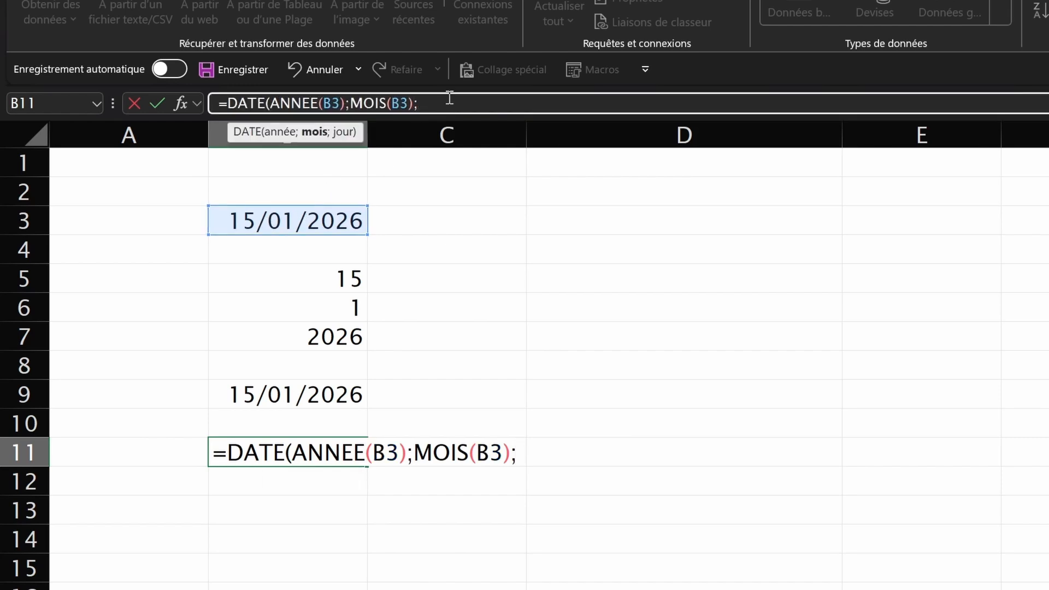
type("1)")
key("Return")
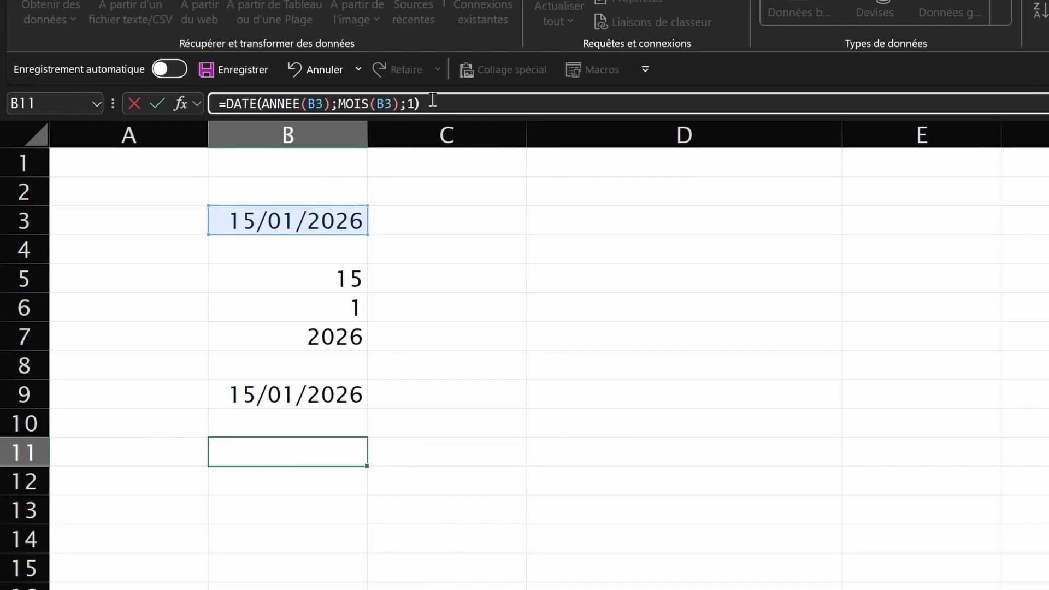
left_click(311, 453)
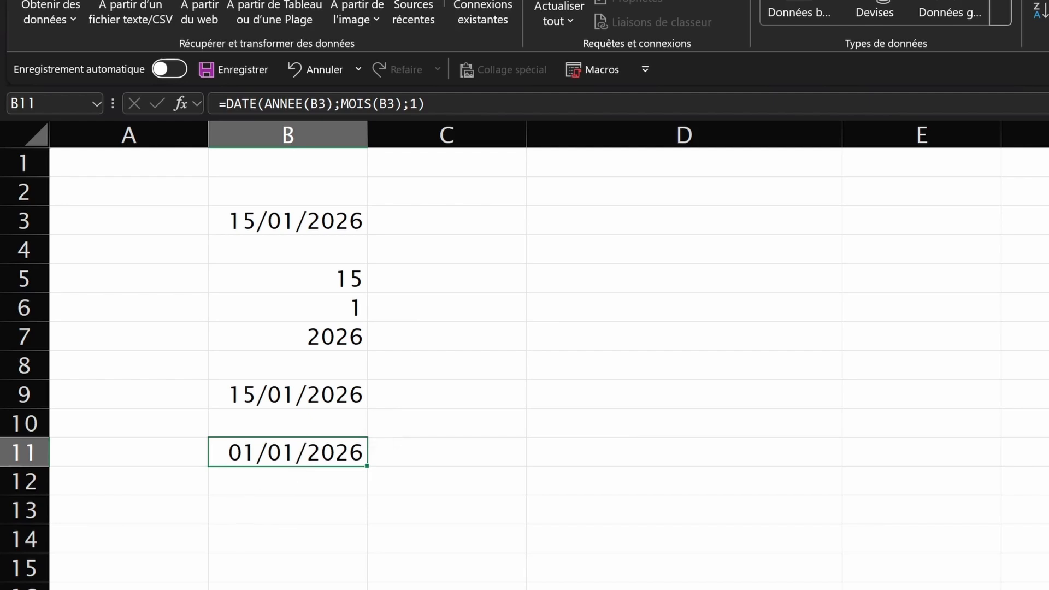
Format B11 on the BASE sheet as a date with full month name and two-digit year (janvier-26), and copy that formatting to B9
left_click(99, 571)
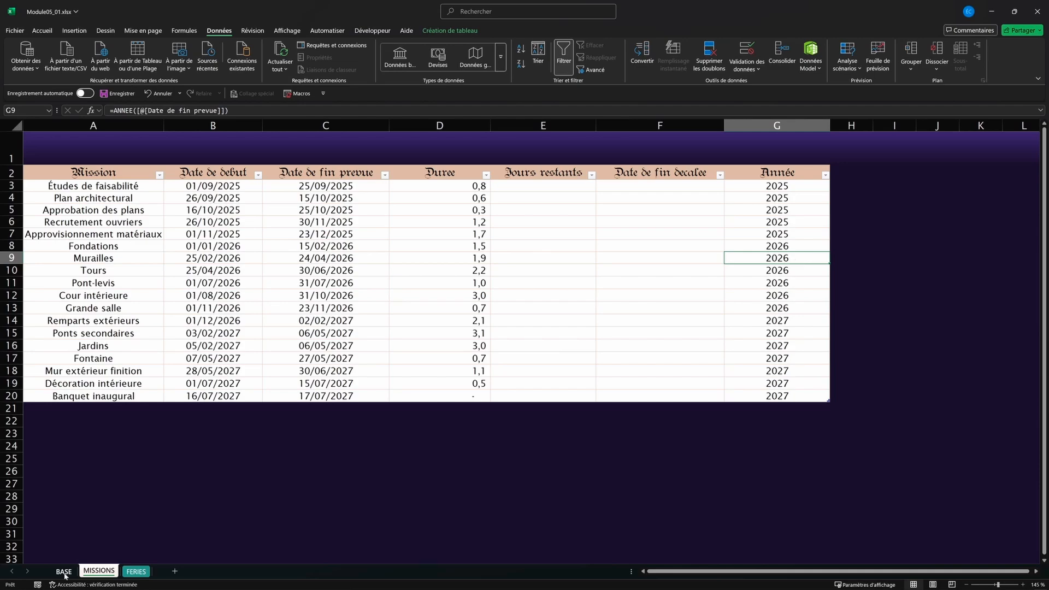
left_click(64, 571)
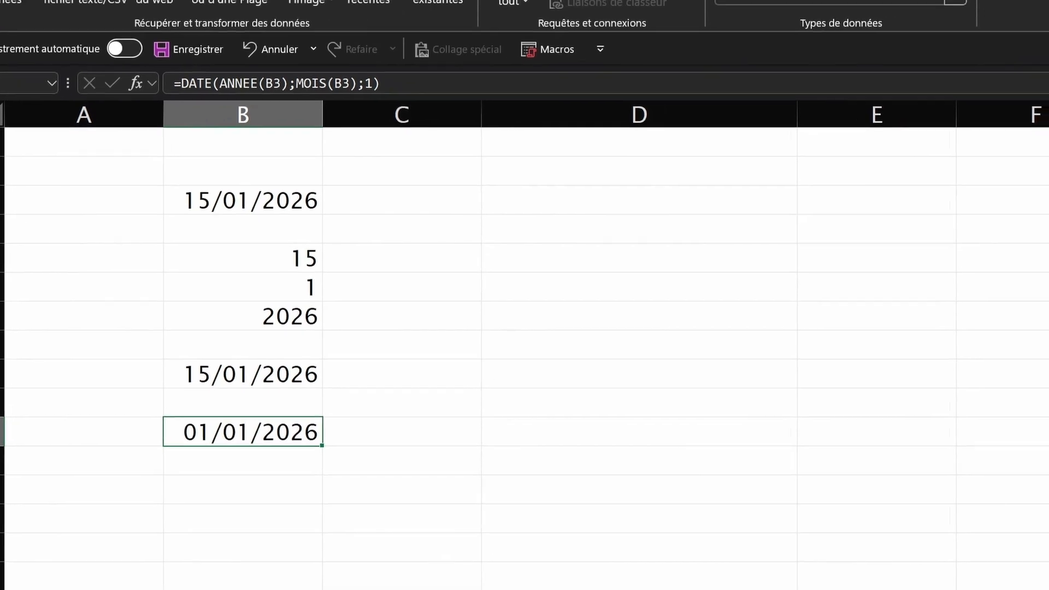
left_click(826, 22)
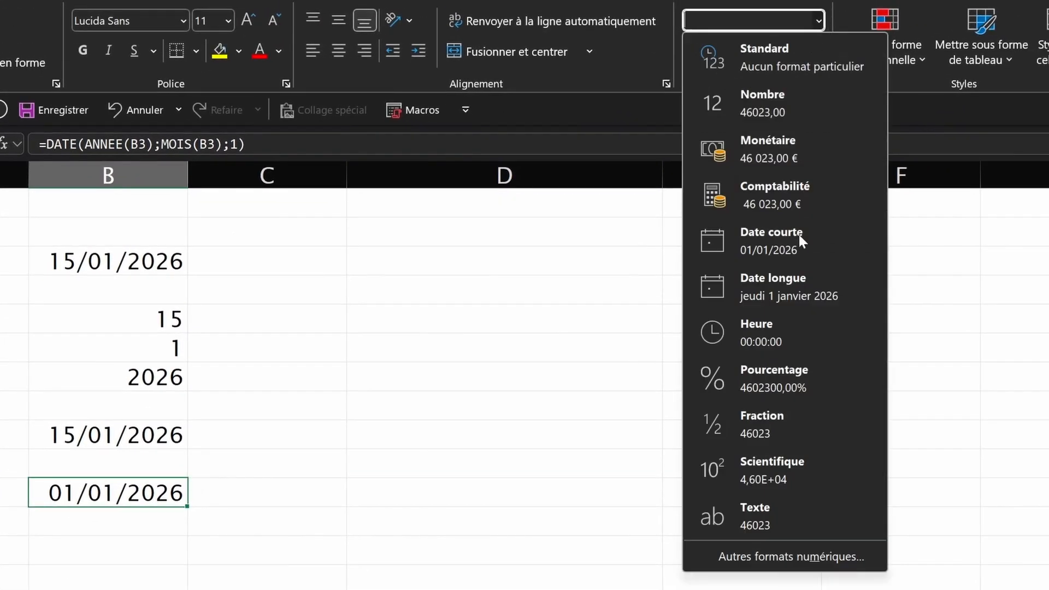
left_click(744, 557)
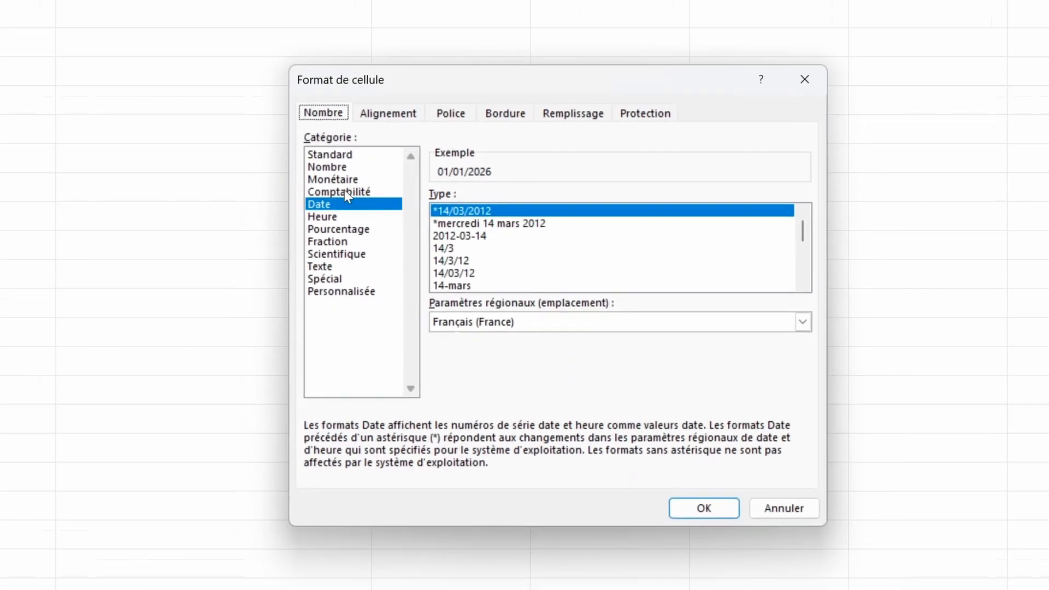
scroll(710, 508, "down", 2)
left_click(718, 510)
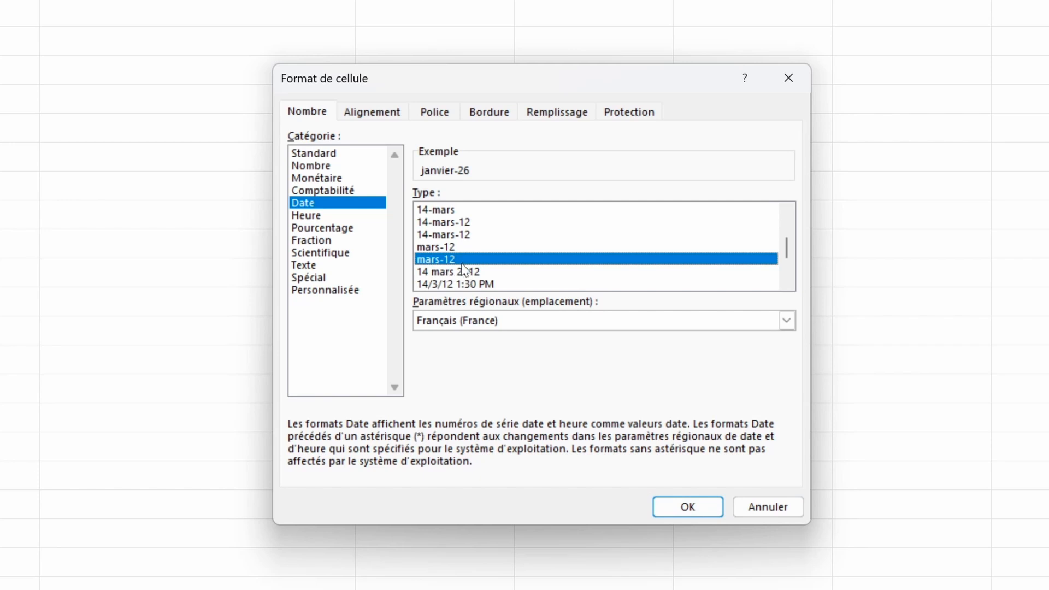
left_click(663, 502)
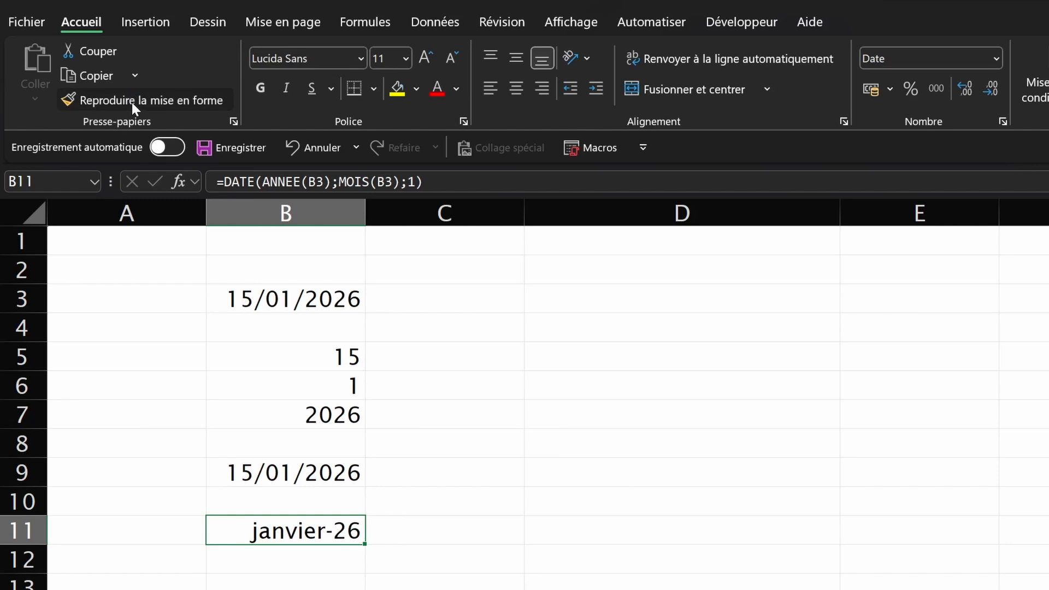
left_click(71, 69)
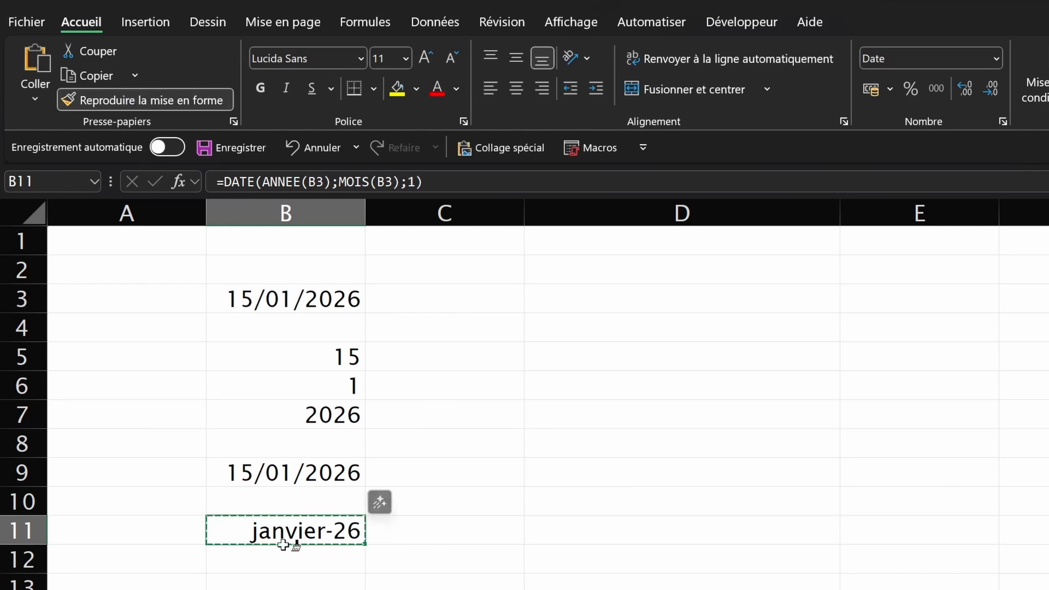
left_click(302, 481)
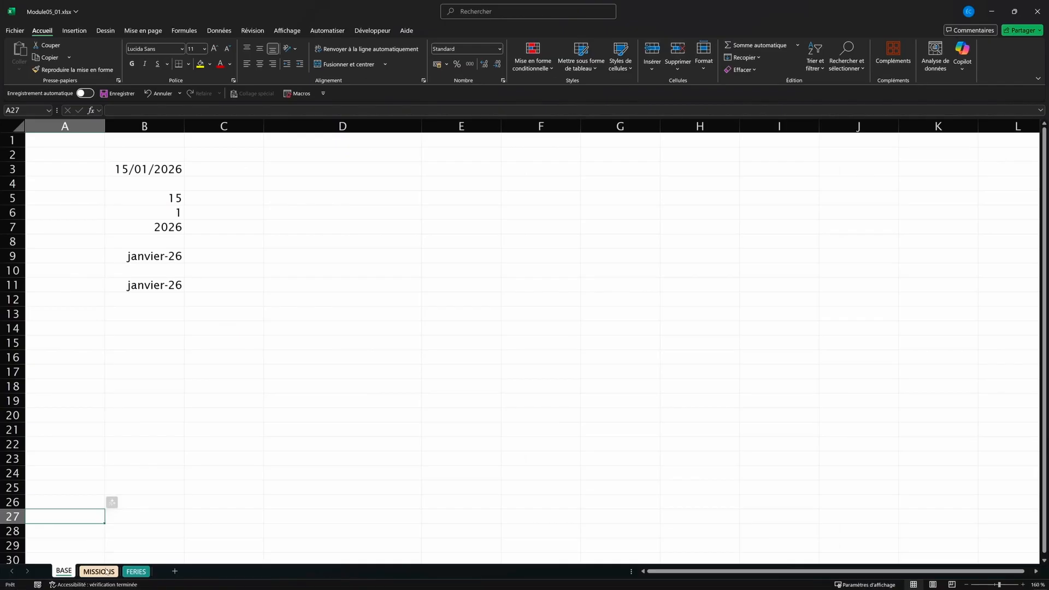
On the MISSIONS sheet, rename the Année column header in G2 as MoisAnnee
left_click(100, 572)
left_click(777, 173)
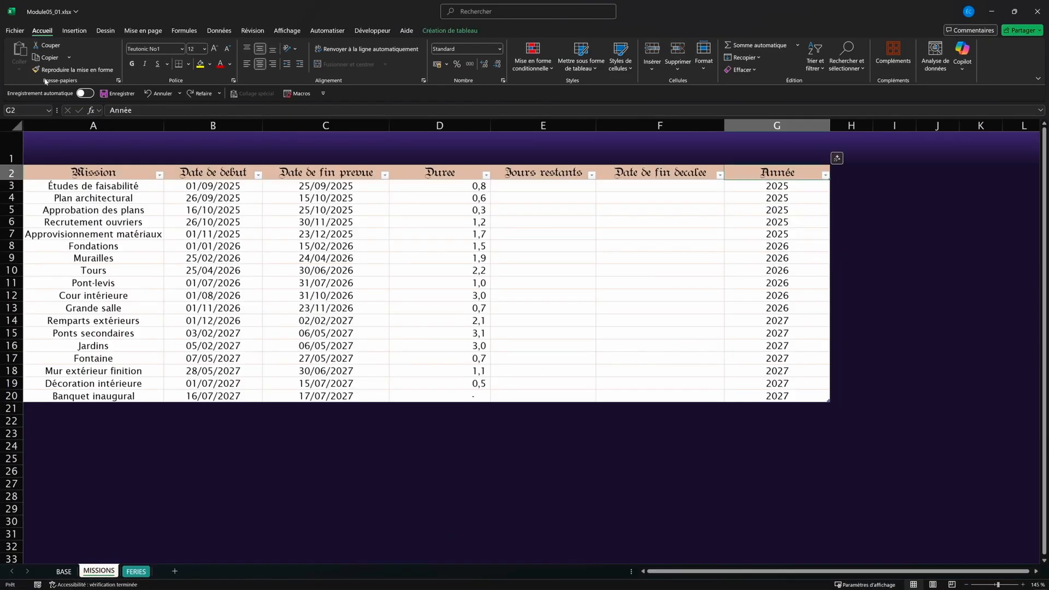
left_click_drag(110, 111, 164, 98)
type("MoisAnnee")
key("Return")
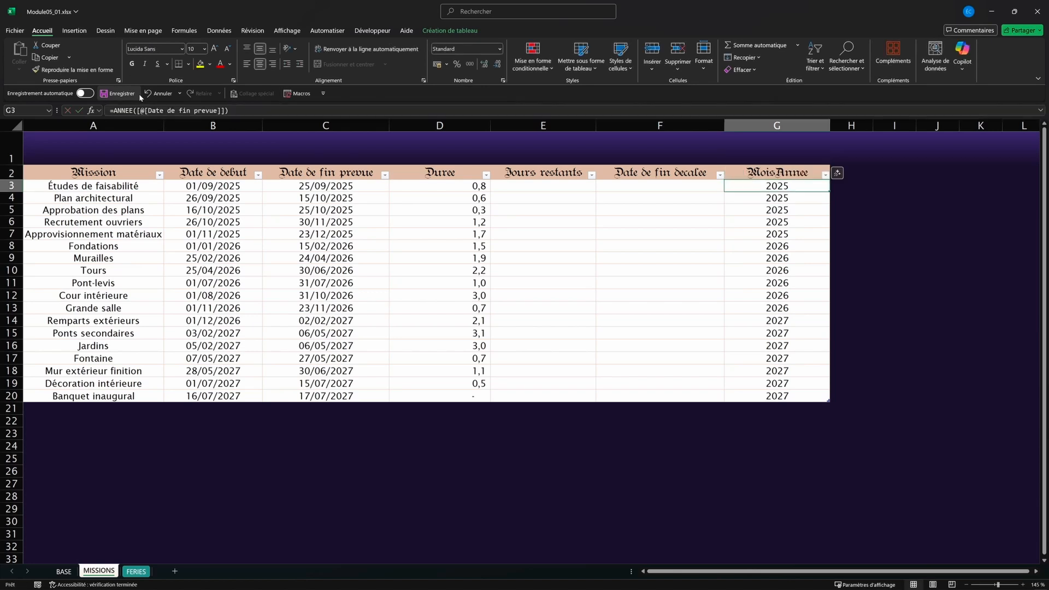
Fill the MoisAnnee column from G3 with =DATE(ANNEE([@[Date de fin prevue]]);MOIS([@[Date de fin prevue]]);1)
type("=D")
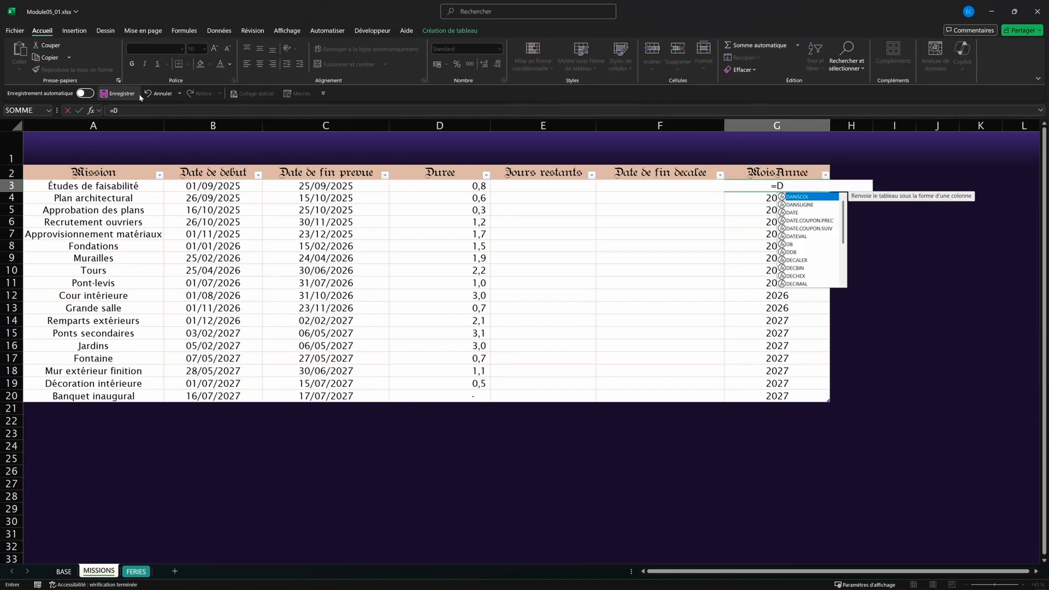
type("ATE(ANNEE(")
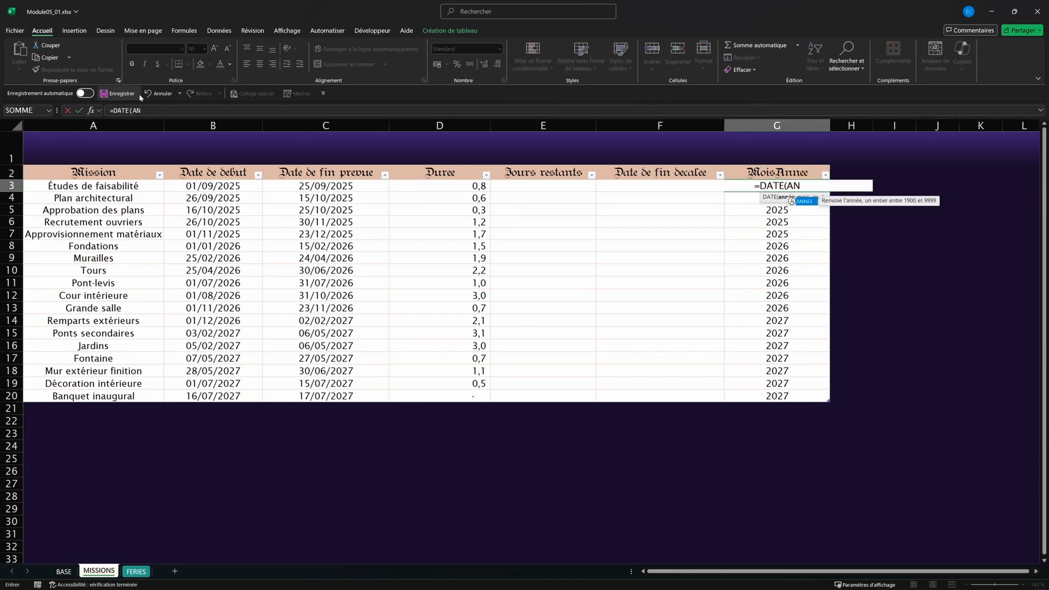
left_click(302, 186)
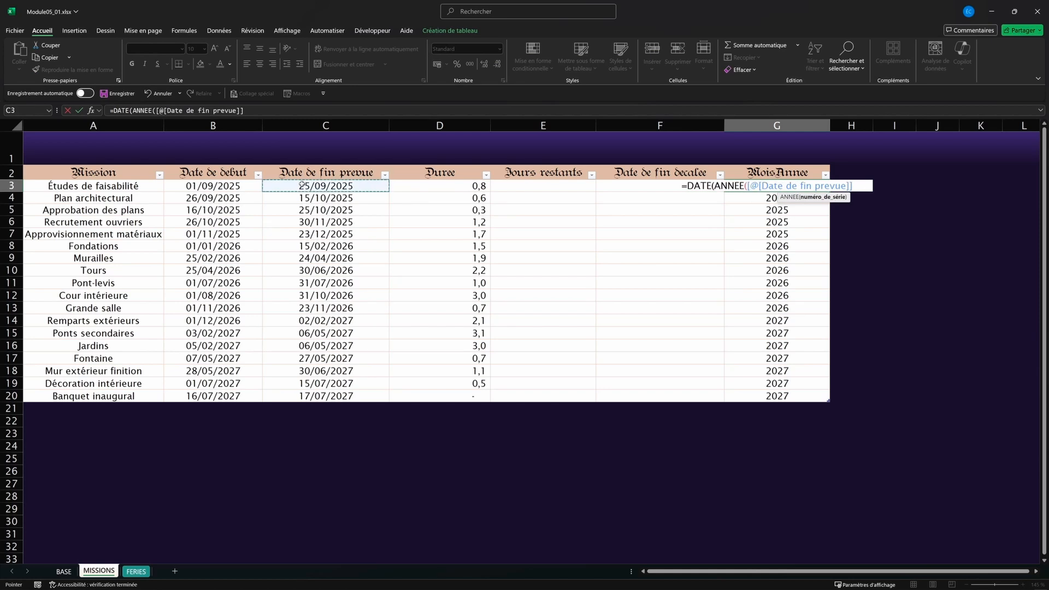
type(")")
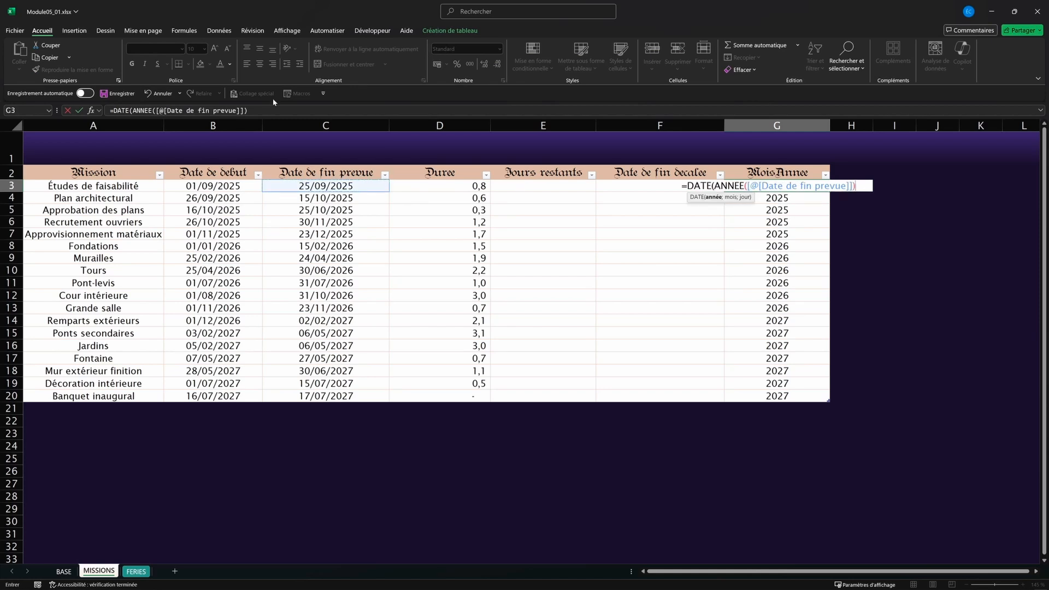
left_click(274, 111)
type(";MOIS(")
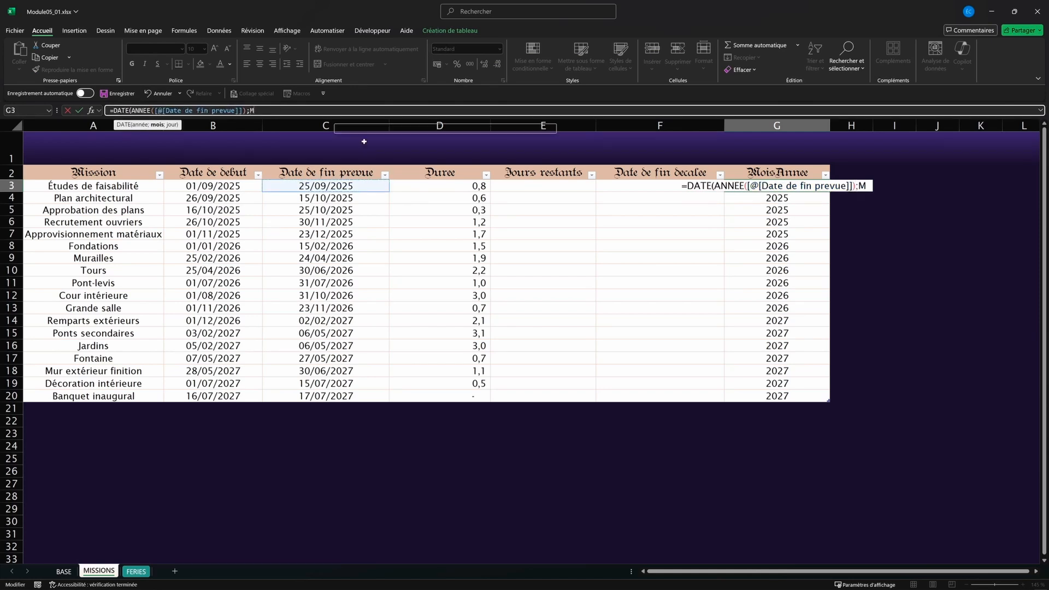
left_click(366, 183)
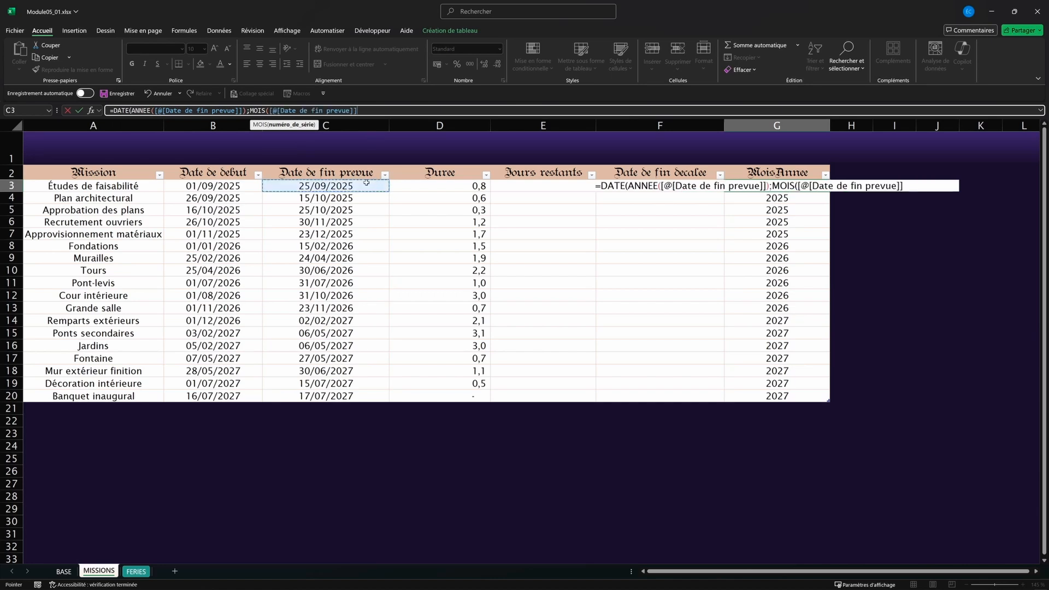
type(");")
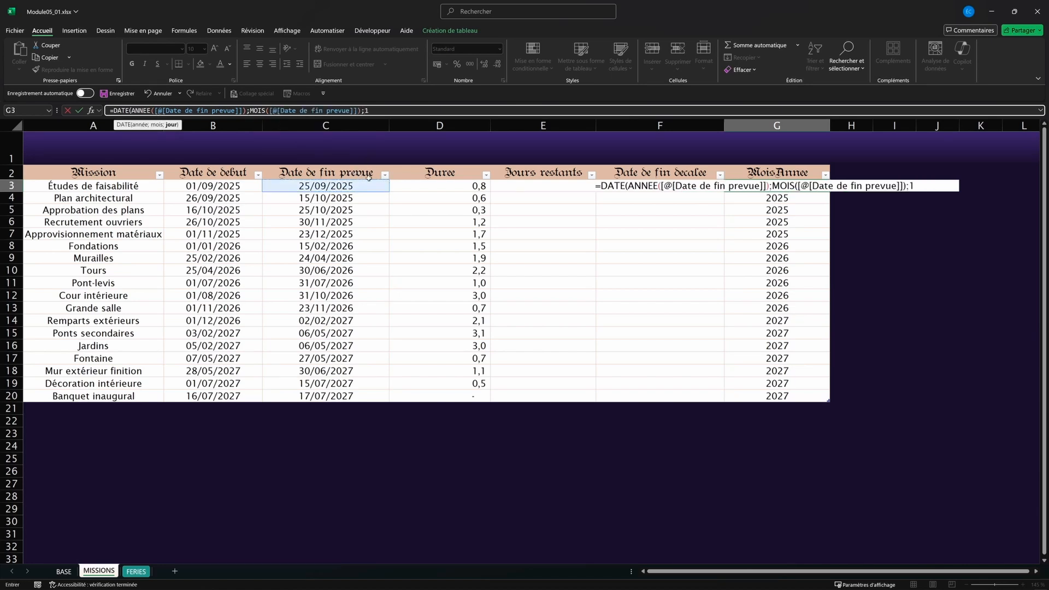
type("1)")
key("Return")
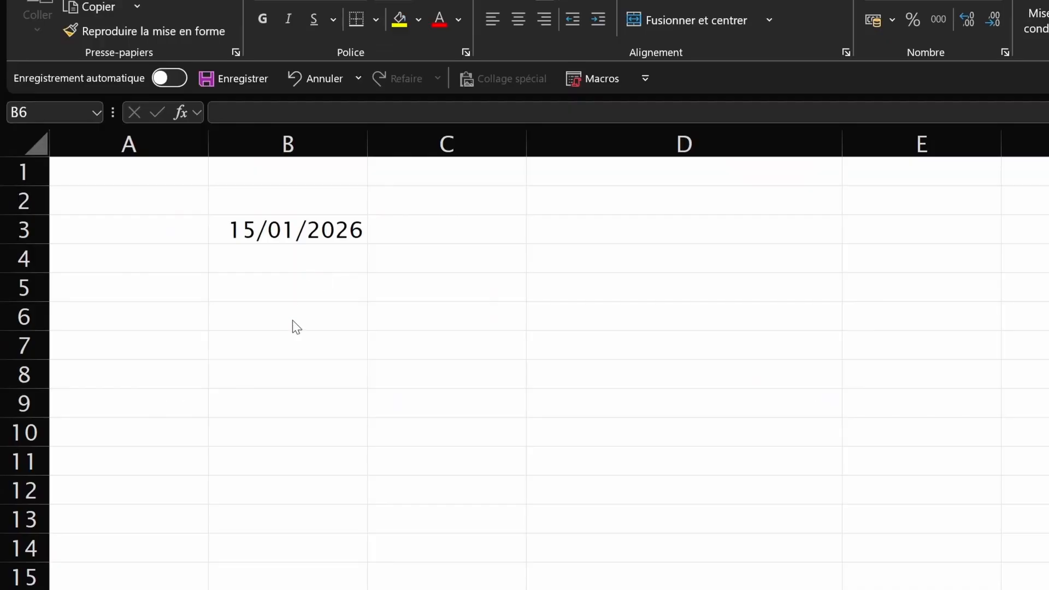
In B6 on the BASE sheet, compute the weekday number of the date in B3 with =JOURSEM(B3;2)
left_click(284, 312)
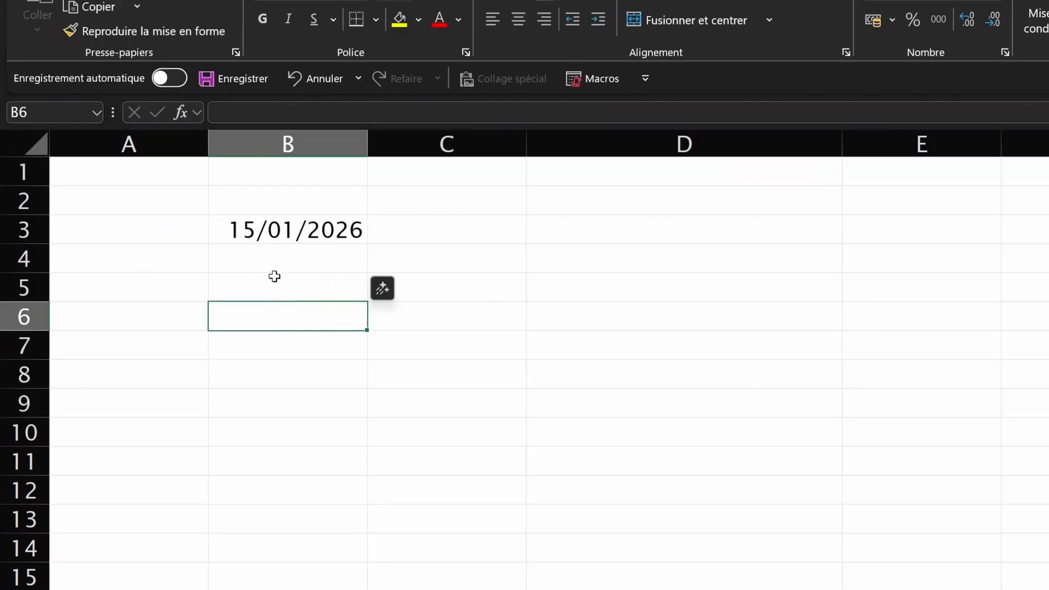
type("=JOU")
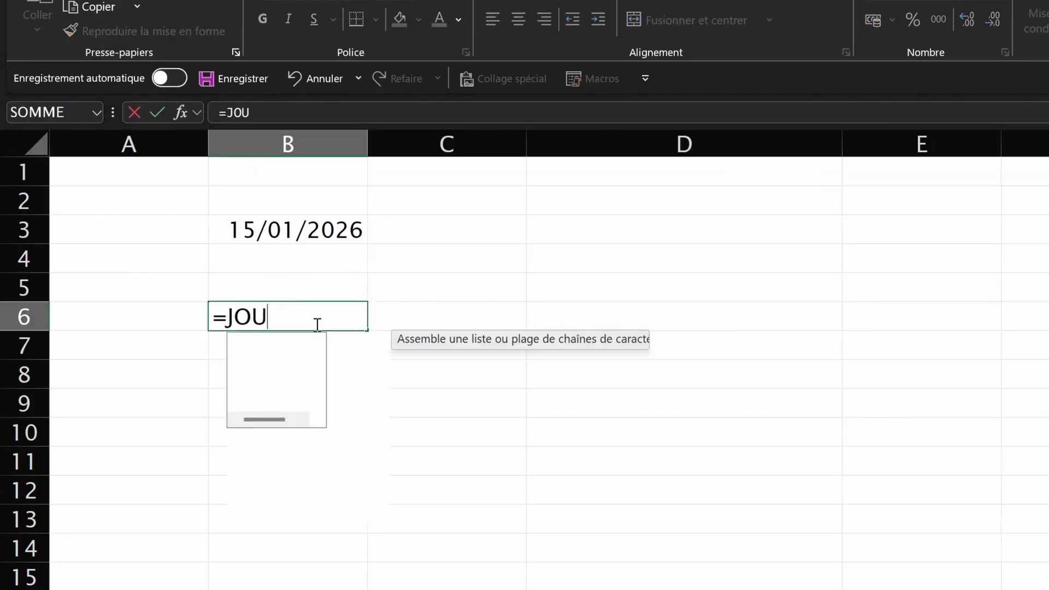
type("RSEM(")
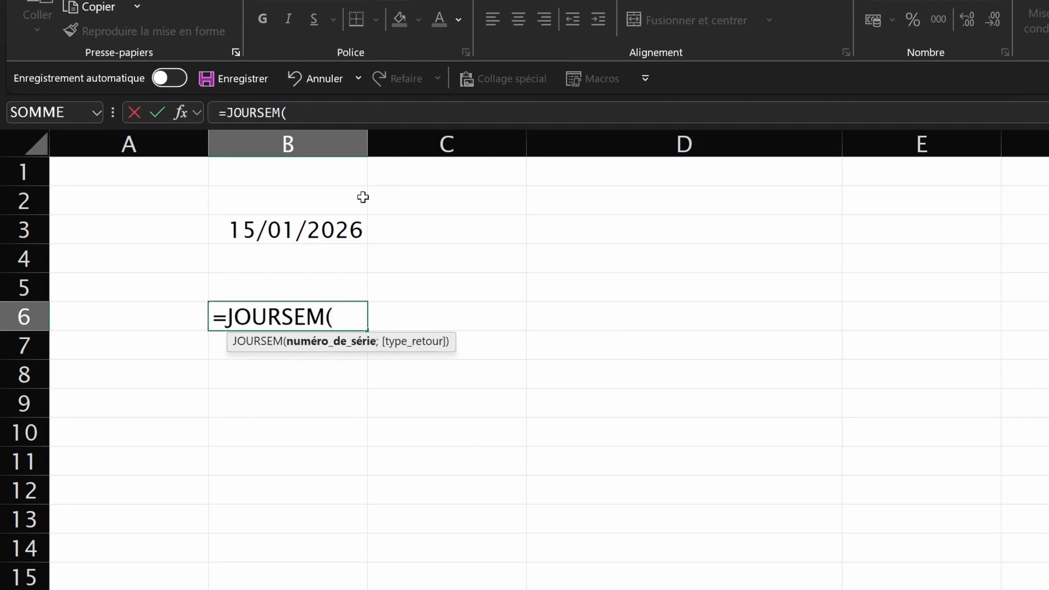
left_click(310, 226)
type(";")
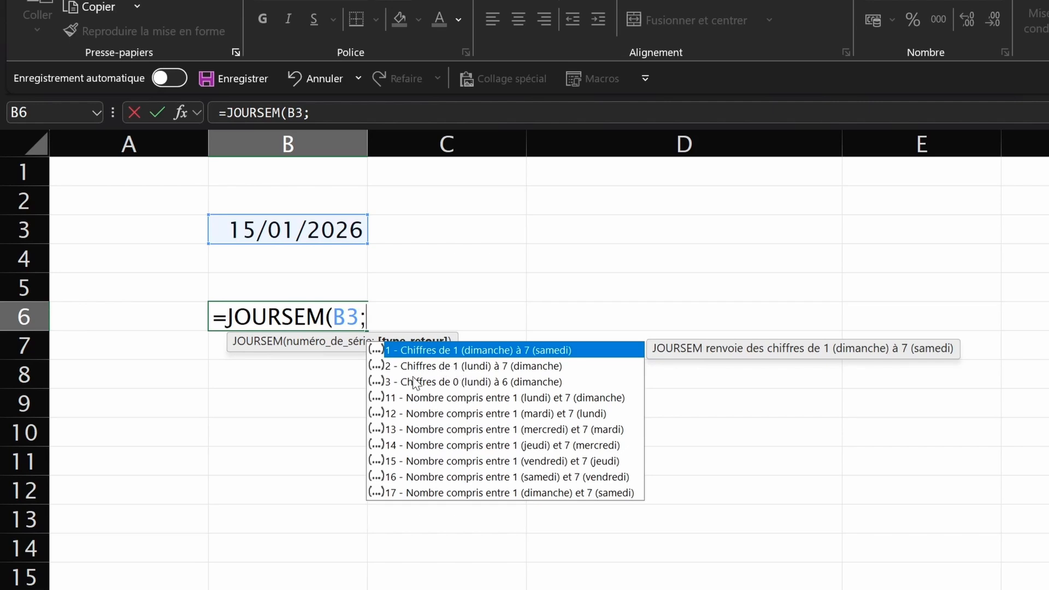
key("Escape")
type("2")
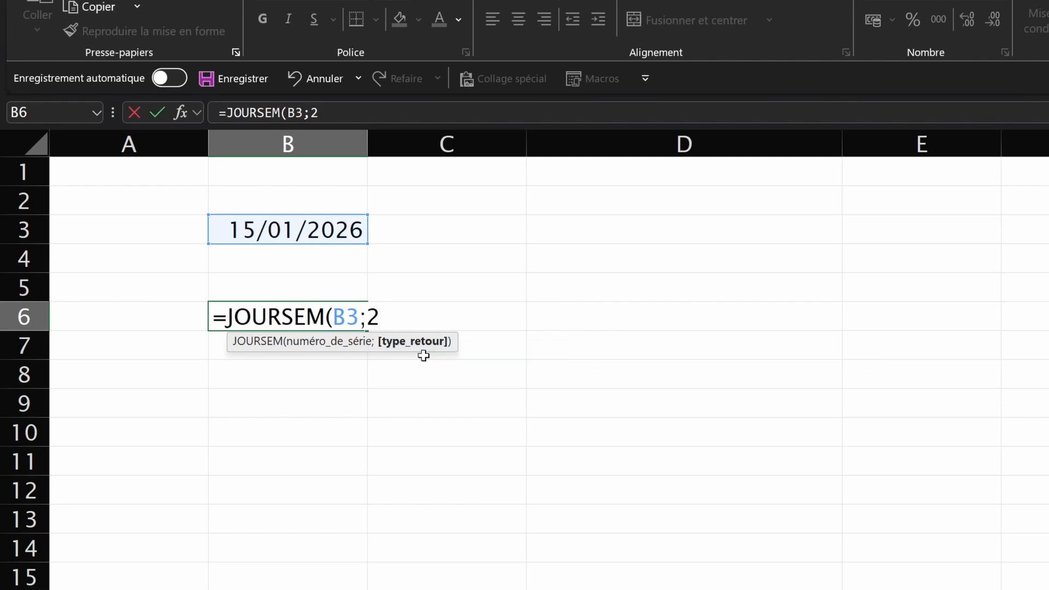
key("ctrl+Return")
left_click(259, 233)
left_click(322, 305)
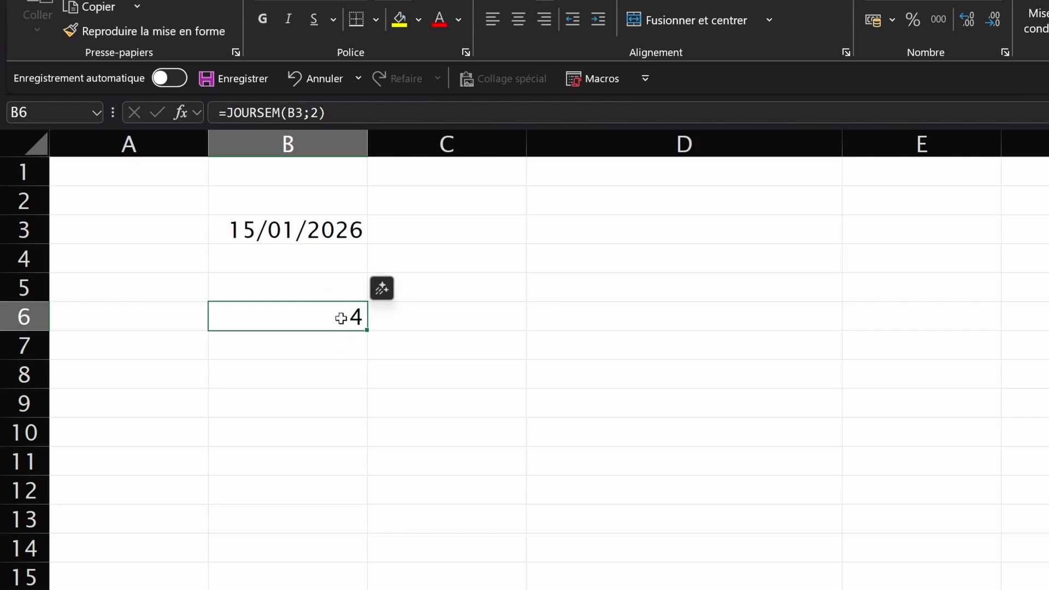
left_click_drag(398, 332, 328, 317)
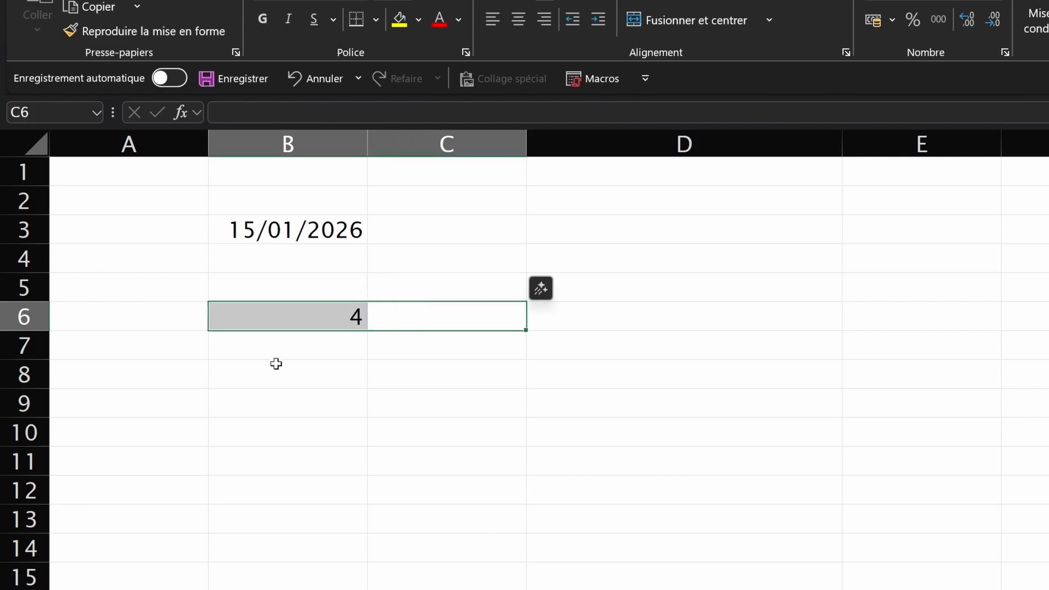
In B7, return the full weekday name of the date in B3 with =TEXTE(B3;"jjjj")
left_click(286, 346)
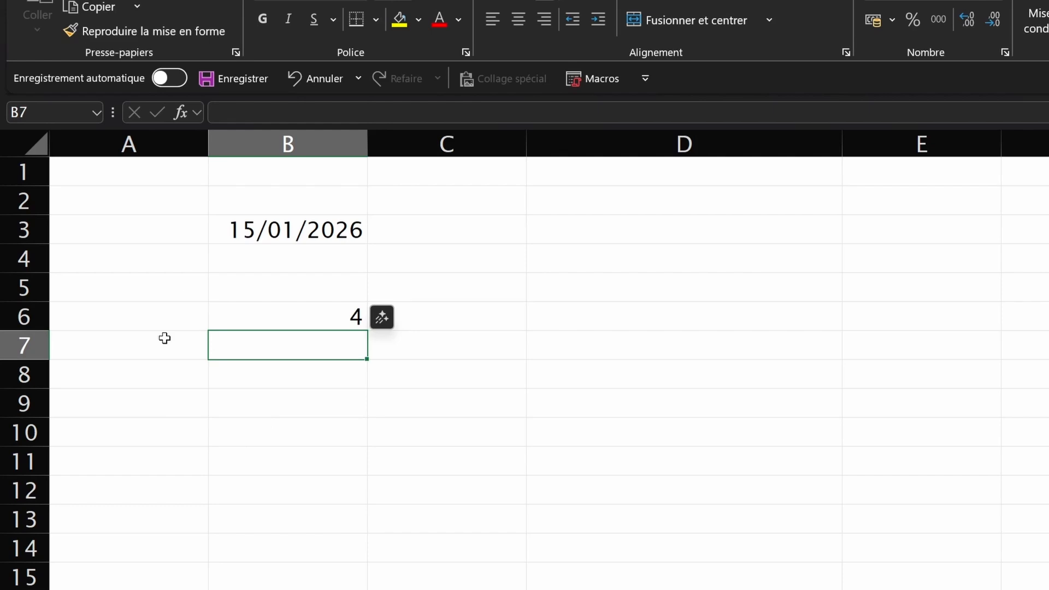
type("=T")
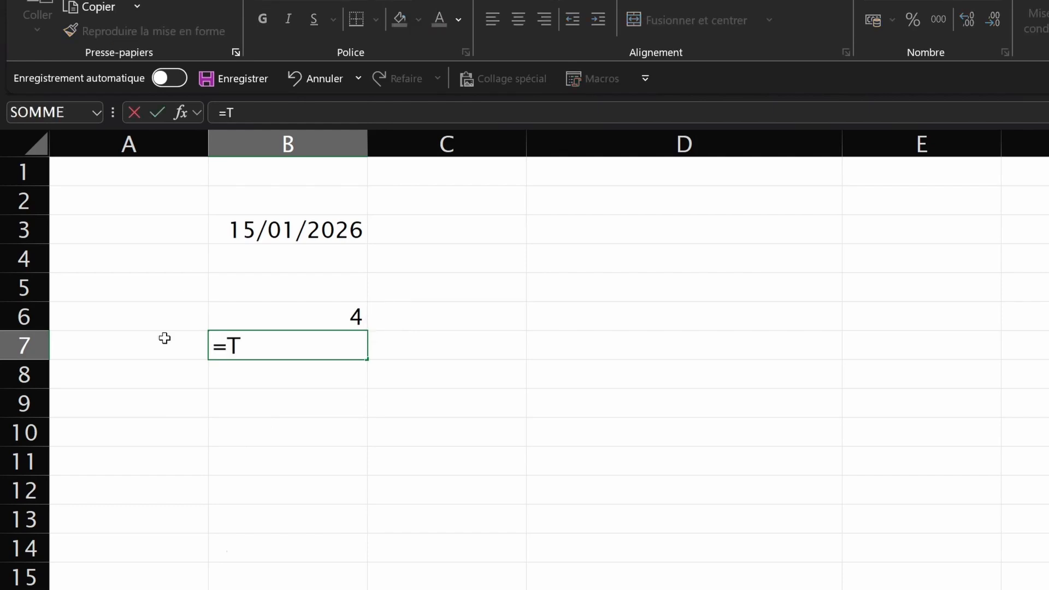
type("EXTE(")
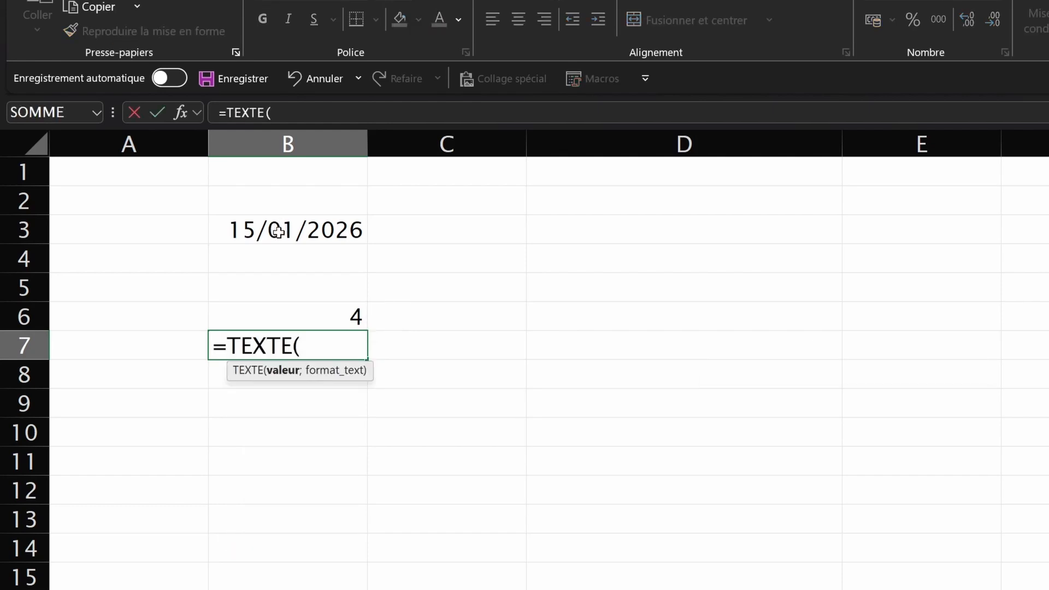
left_click(282, 228)
type(";")
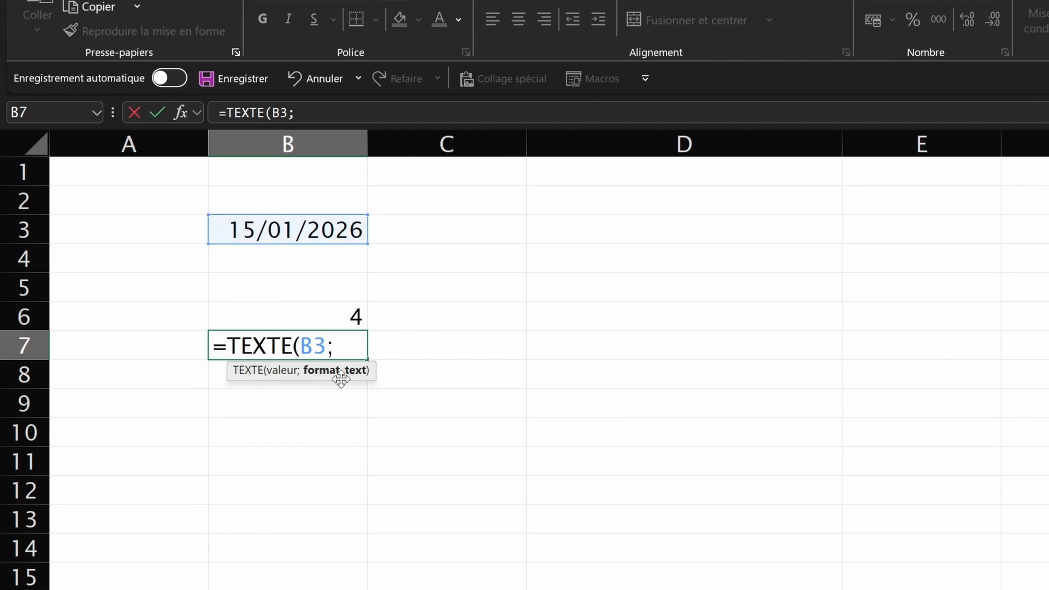
type("\"jjj")
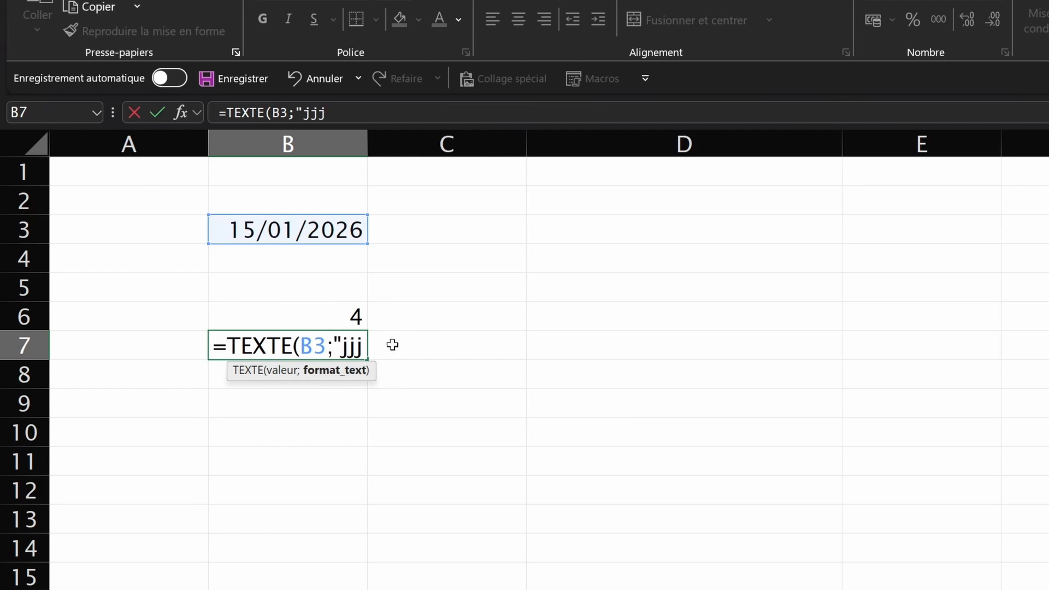
type("j\"")
key("ctrl+Return")
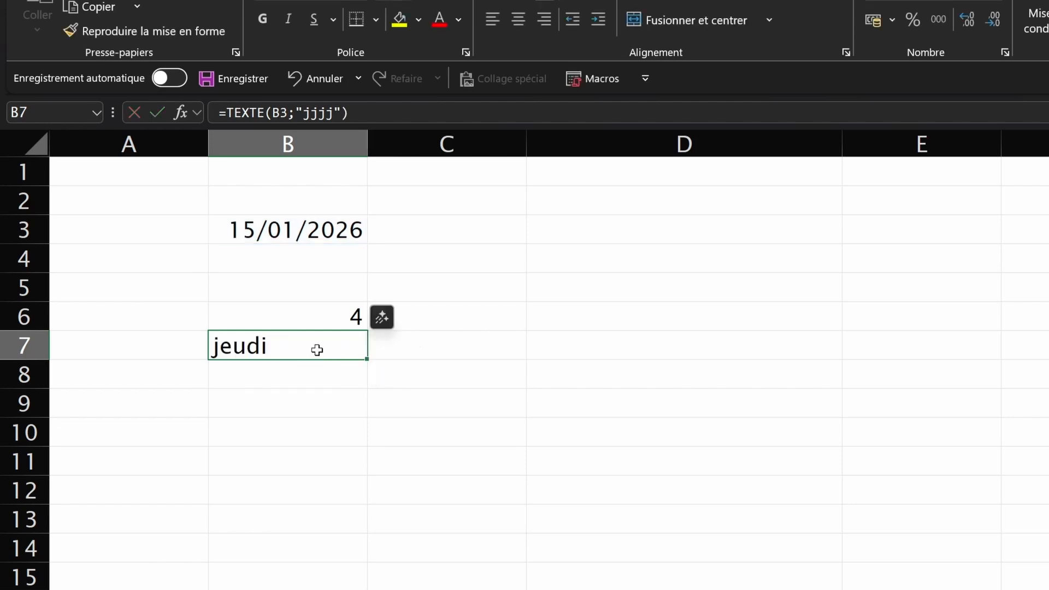
Change the date in B3 to 14/01/2026
double_click(327, 229)
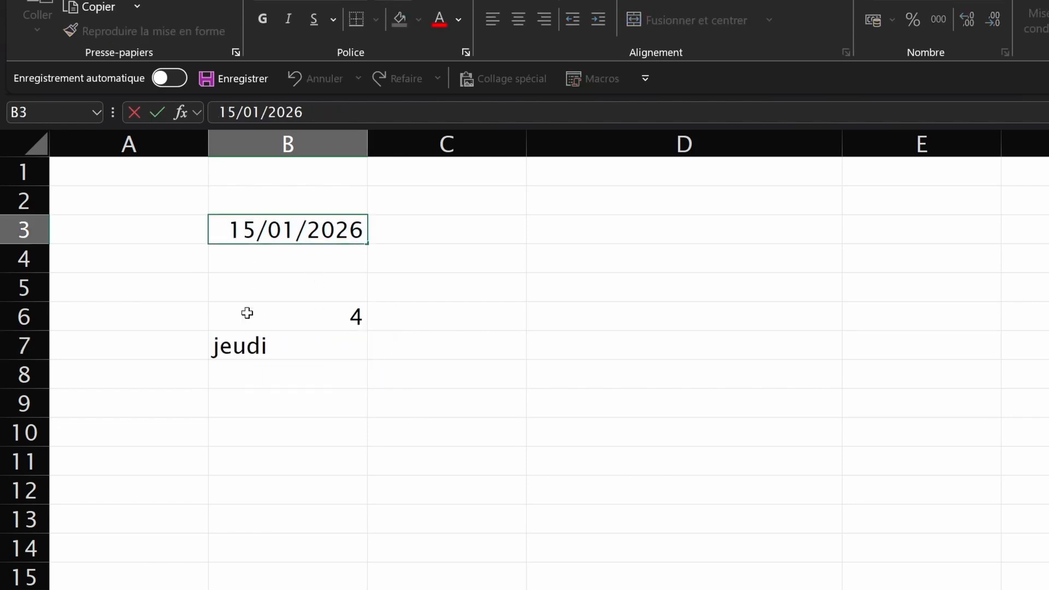
key("BackSpace")
type("4")
key("Return")
Shorten the format code in B7's TEXTE formula to "j" to return only the day number
left_click(314, 347)
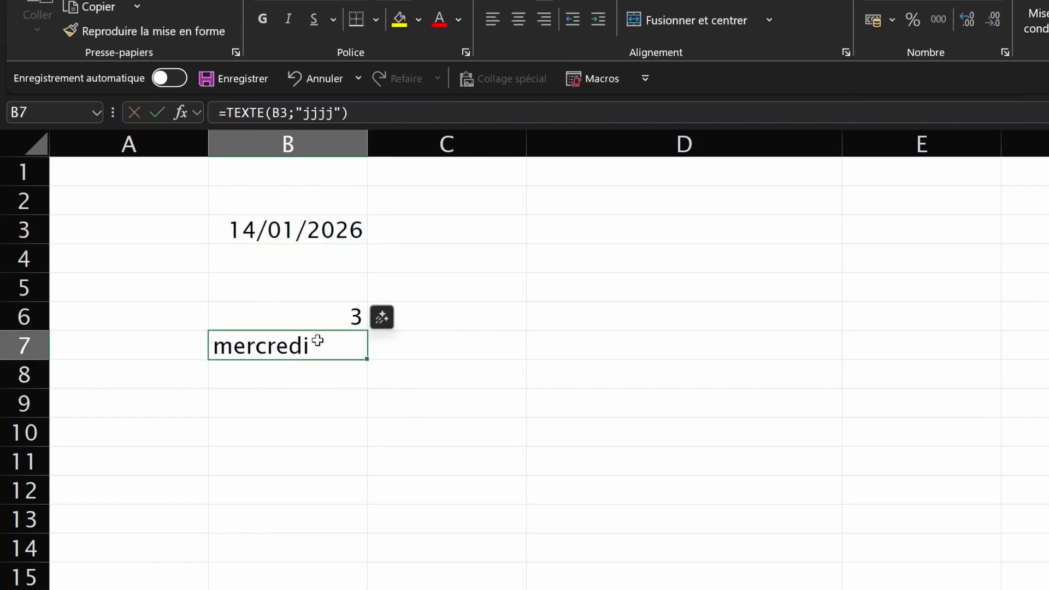
left_click(333, 112)
key("BackSpace")
key("BackSpace")
key("Return")
key("Up")
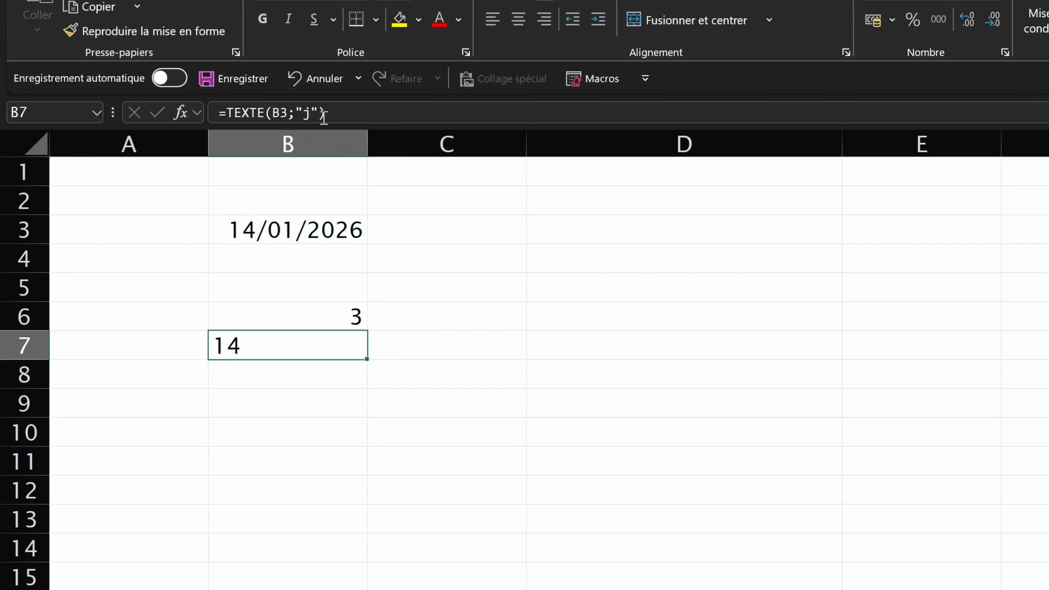
Try the month format codes "mm" and "m" in B7's TEXTE formula
left_click(311, 111)
key("BackSpace")
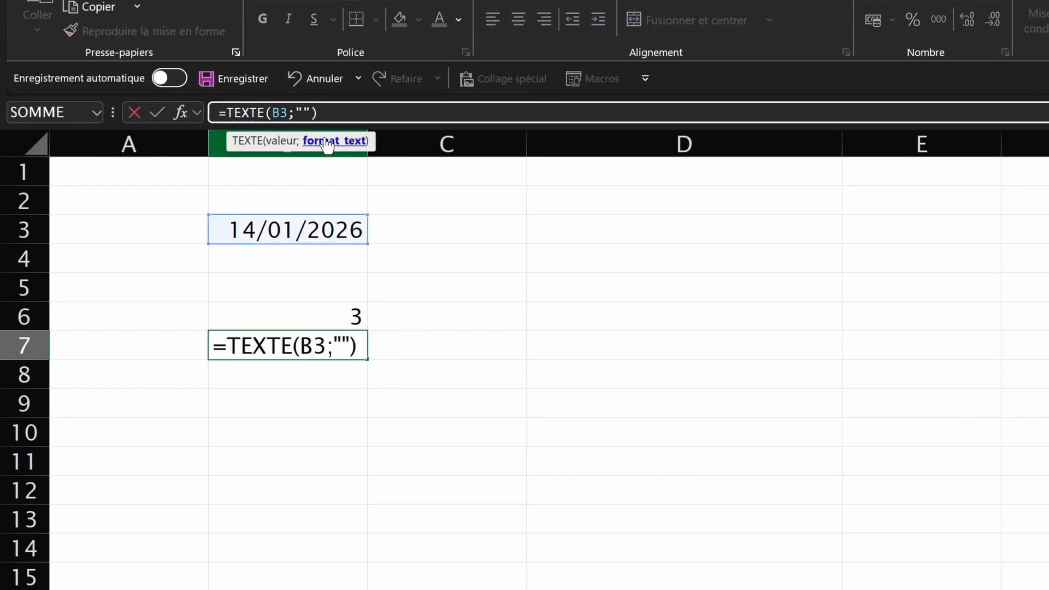
type("mm")
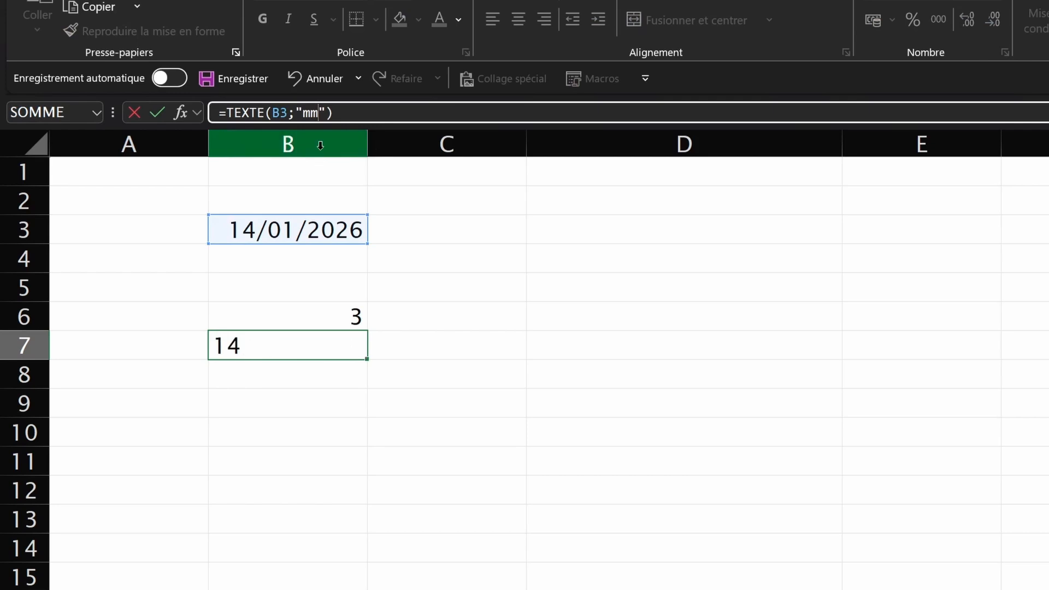
key("Return")
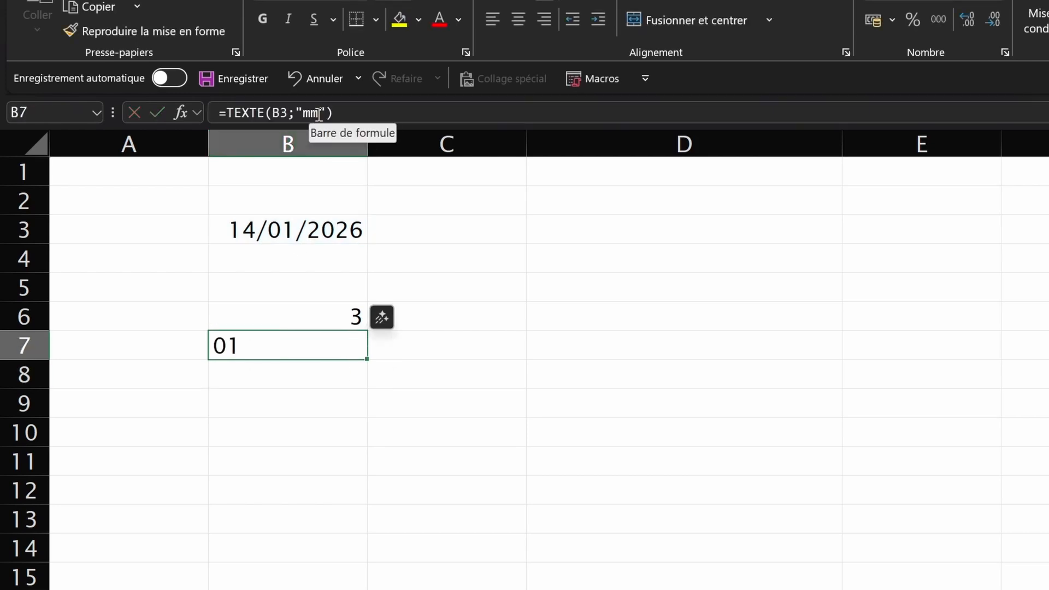
left_click(319, 115)
key("BackSpace")
key("Return")
key("Up")
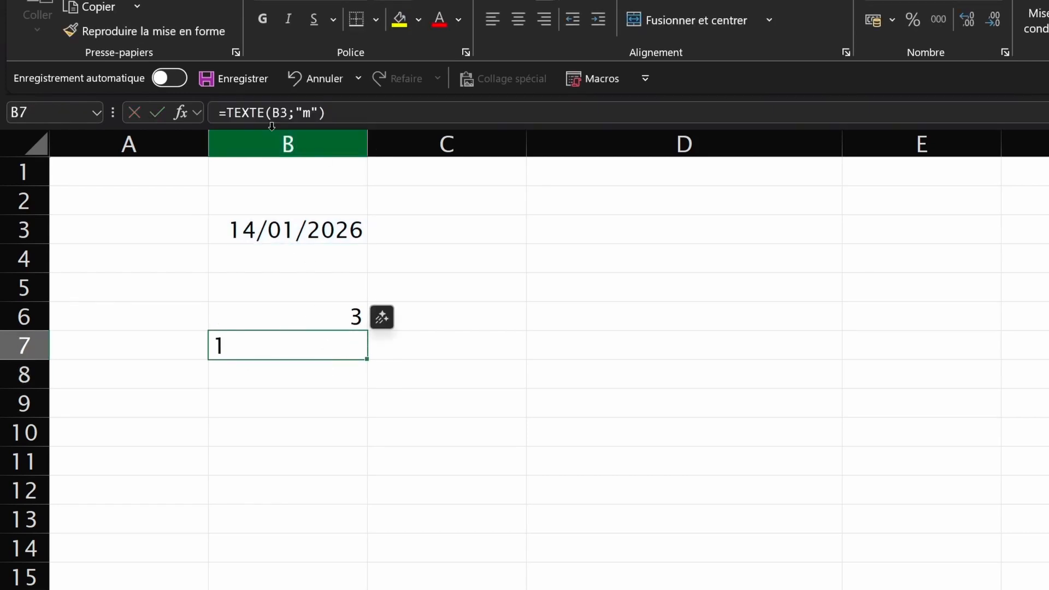
Try the year format codes "aaaa" and "aa" in B7's TEXTE formula
left_click(312, 115)
key("BackSpace")
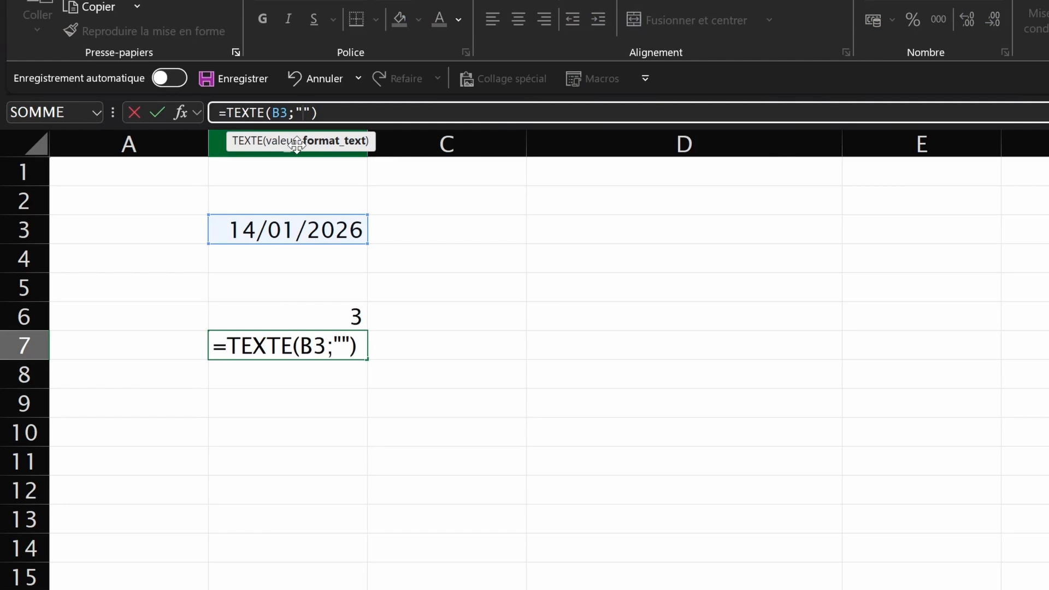
type("aaaa")
key("Return")
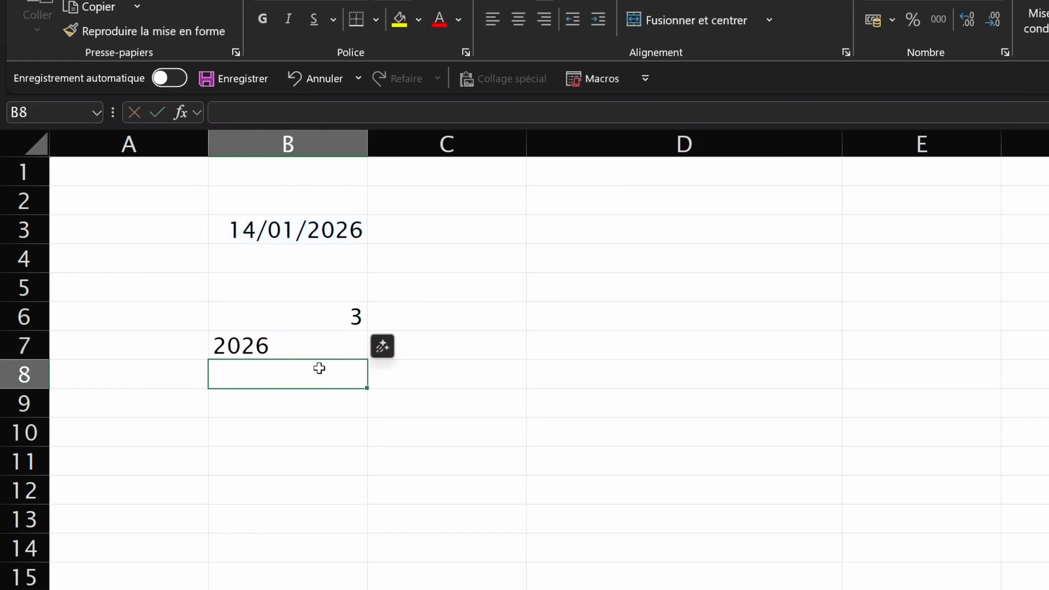
key("Up")
left_click(334, 113)
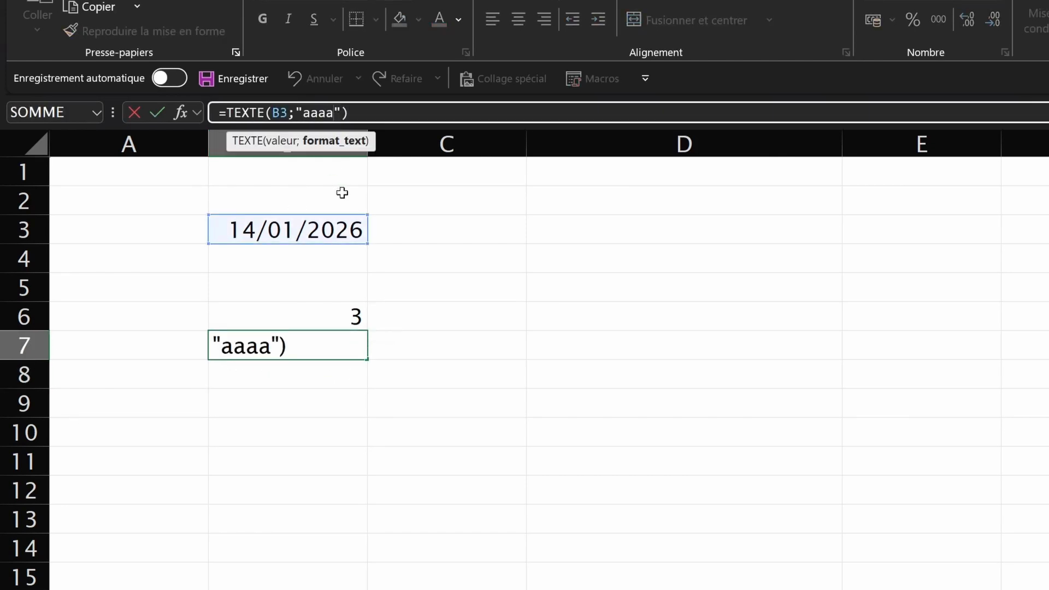
key("BackSpace")
key("BackSpace")
key("Return")
key("Up")
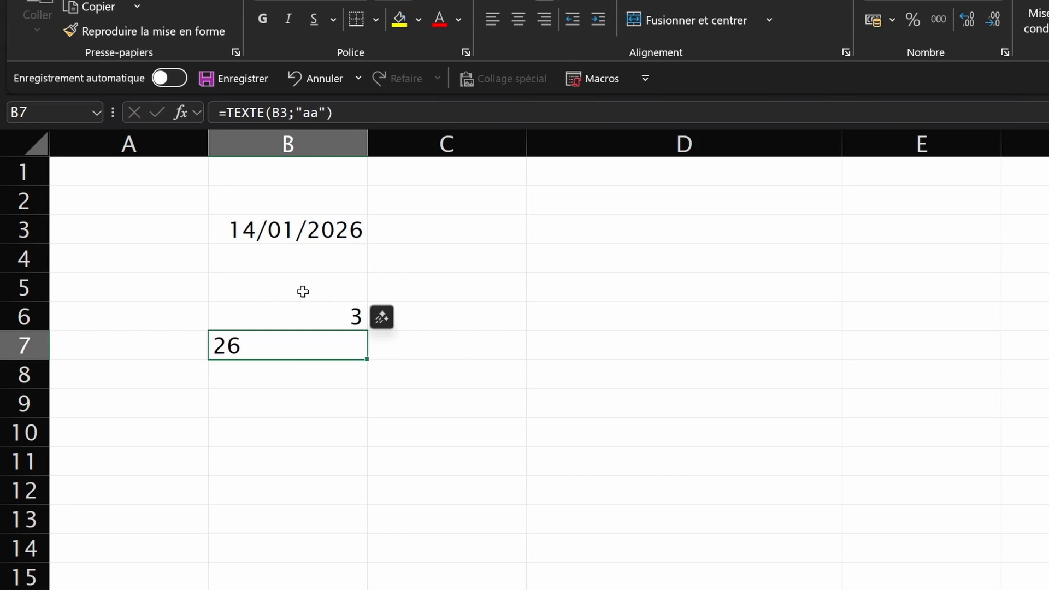
Set the format code in B7's TEXTE formula back to "jjjj" for the full weekday name
left_click(316, 112)
key("BackSpace")
key("Delete")
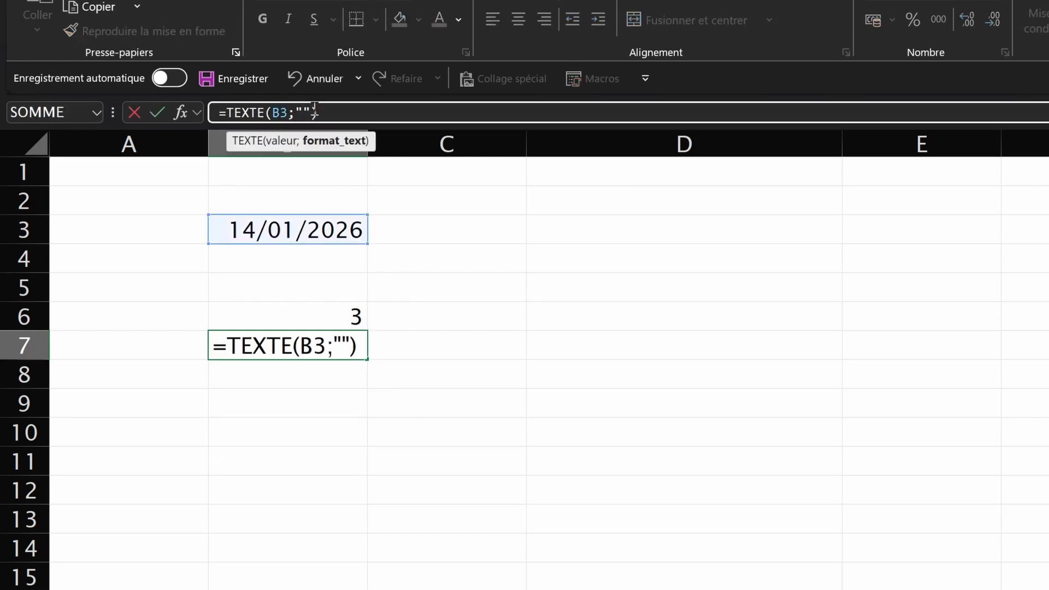
type("jjj")
type("j")
key("Return")
left_click(280, 344)
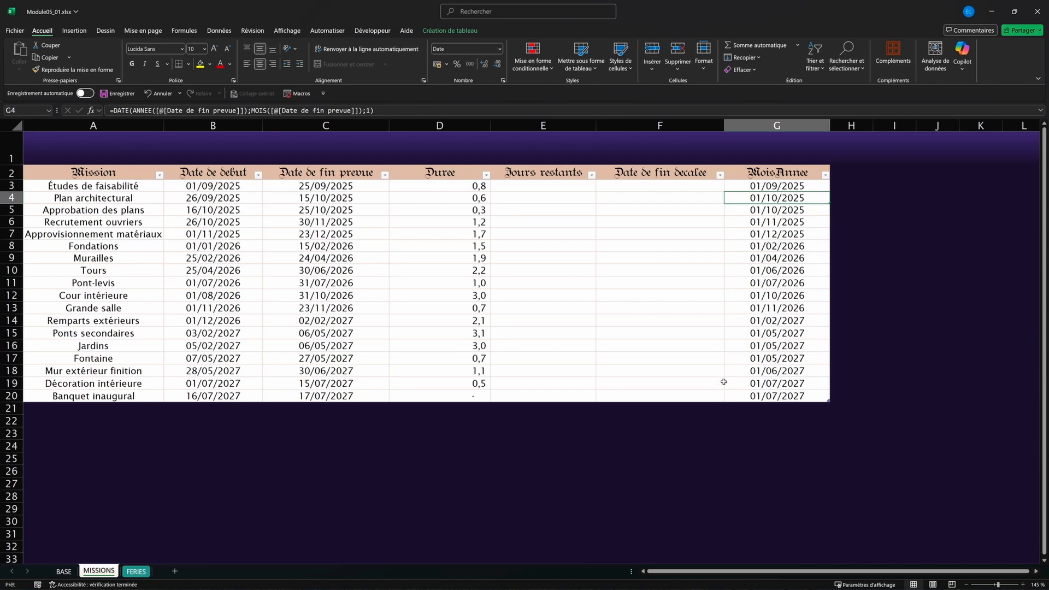
On the MISSIONS sheet, rename the MoisAnnee column header in G2 as JourSemDateDebut
left_click(754, 172)
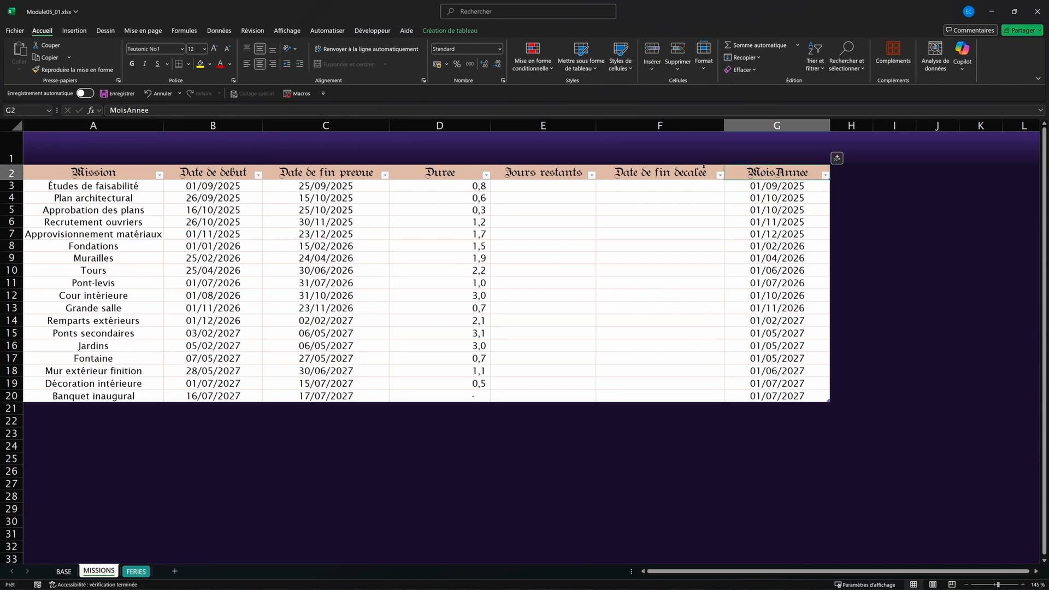
type("JourSemDateDebut")
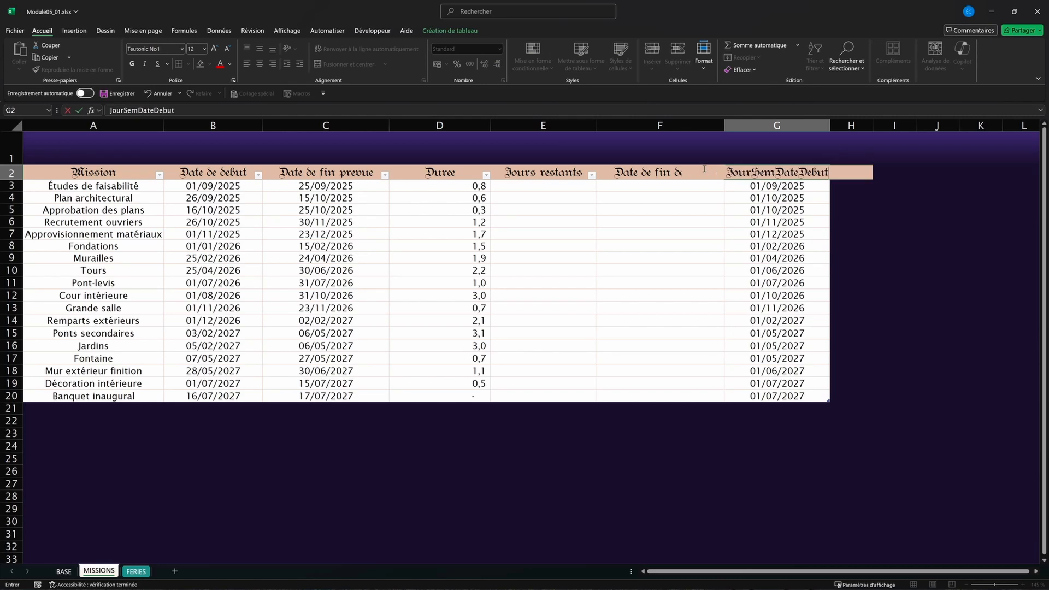
key("Return")
Fill the JourSemDateDebut column from G3 with =JOURSEM([@[Date de debut]];2)
type("=DATE(ANNEE([@[Date de fin prevue]]);MOIS([@[Date de fin prevue]]);1)")
type("=JOUR")
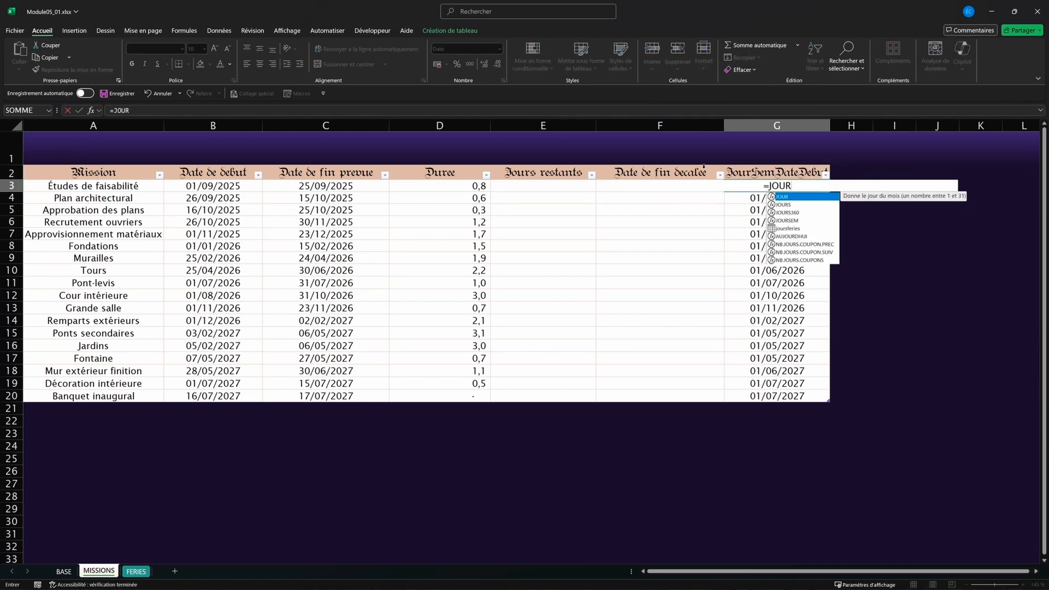
type("SEM(")
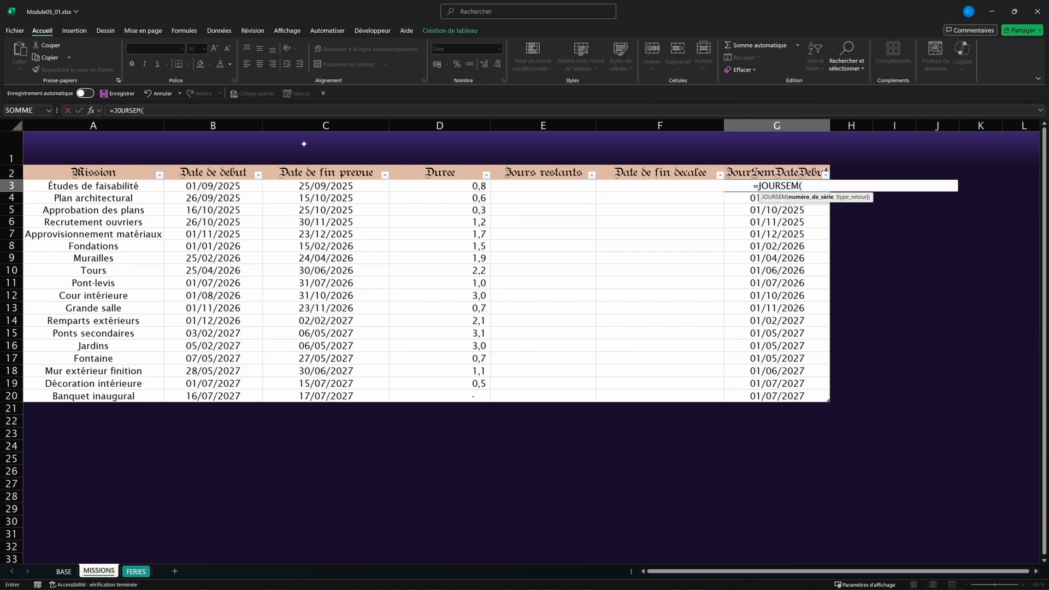
left_click(236, 186)
type(";2")
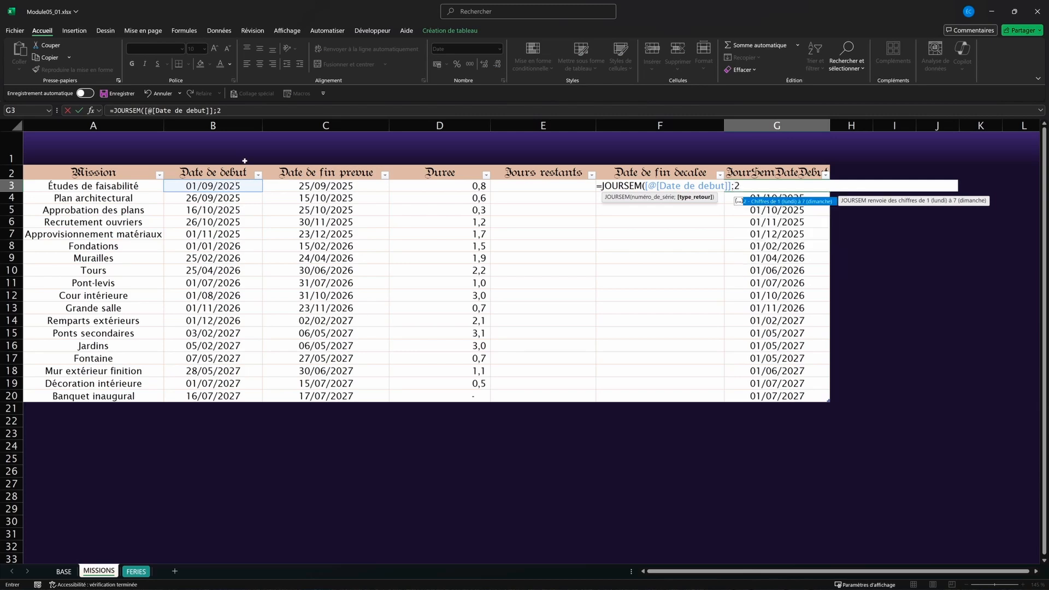
key("ctrl+Return")
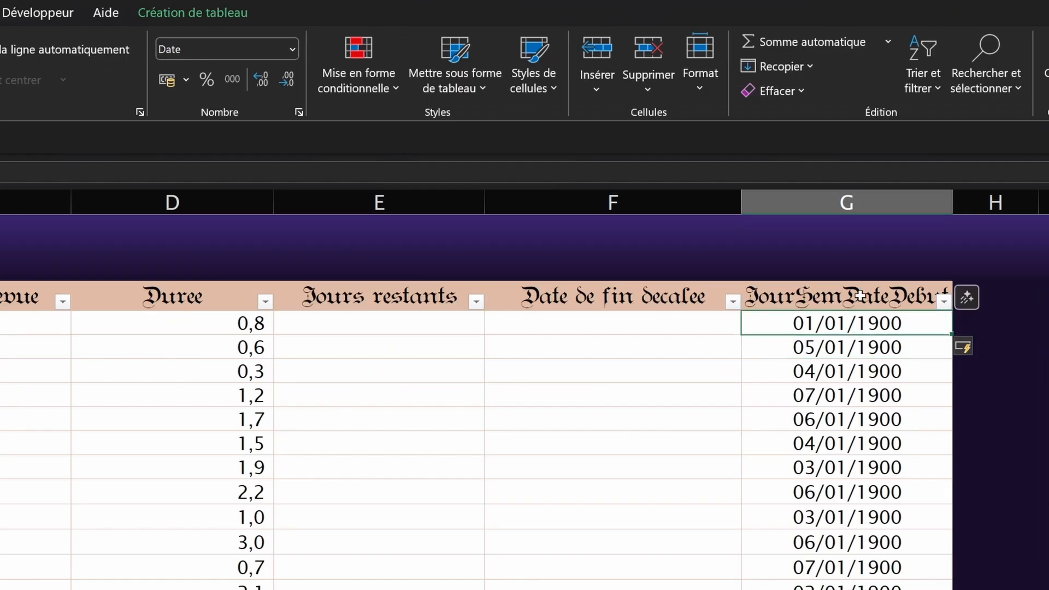
Format the JourSemDateDebut column as numbers in thousands-separator style with no decimals
left_click(860, 296)
left_click(224, 79)
left_click(281, 77)
left_click(282, 76)
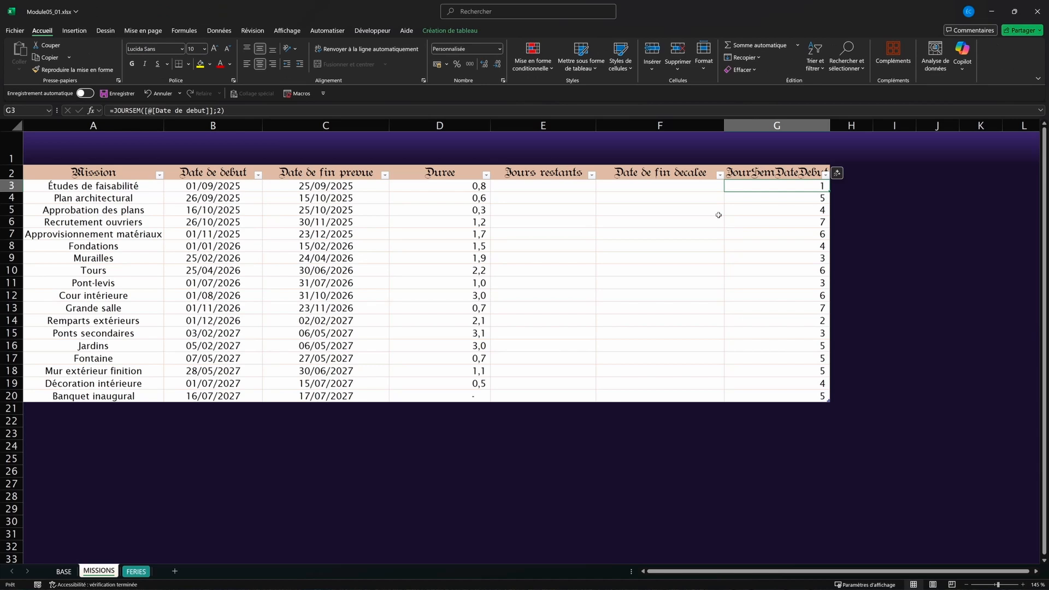
Replace the JourSemDateDebut column formula in G3 with =TEXTE([@[Date de debut]];"jjjj")
type("=")
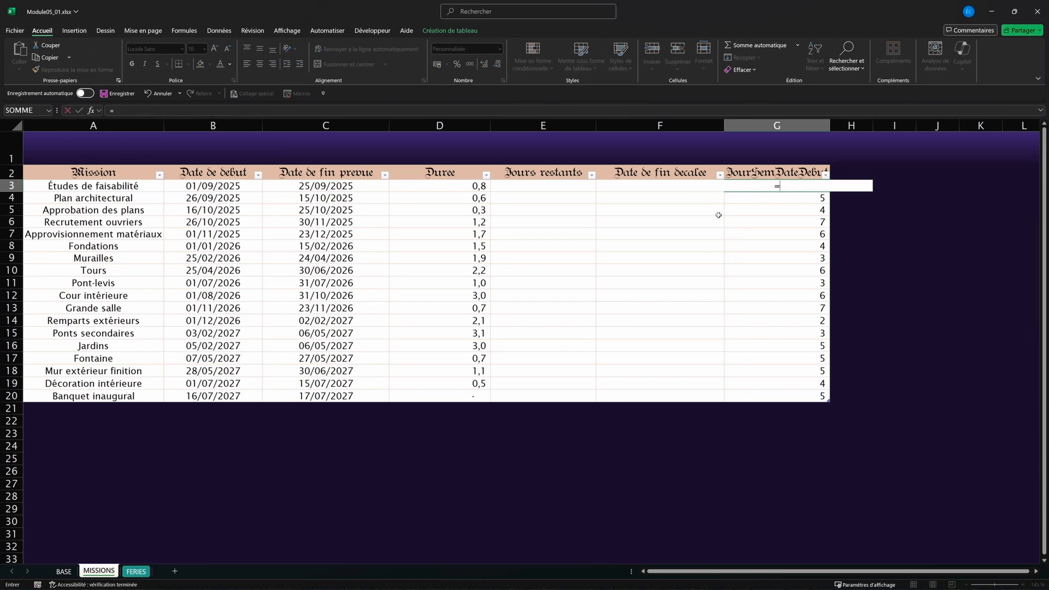
type("TEXTE(")
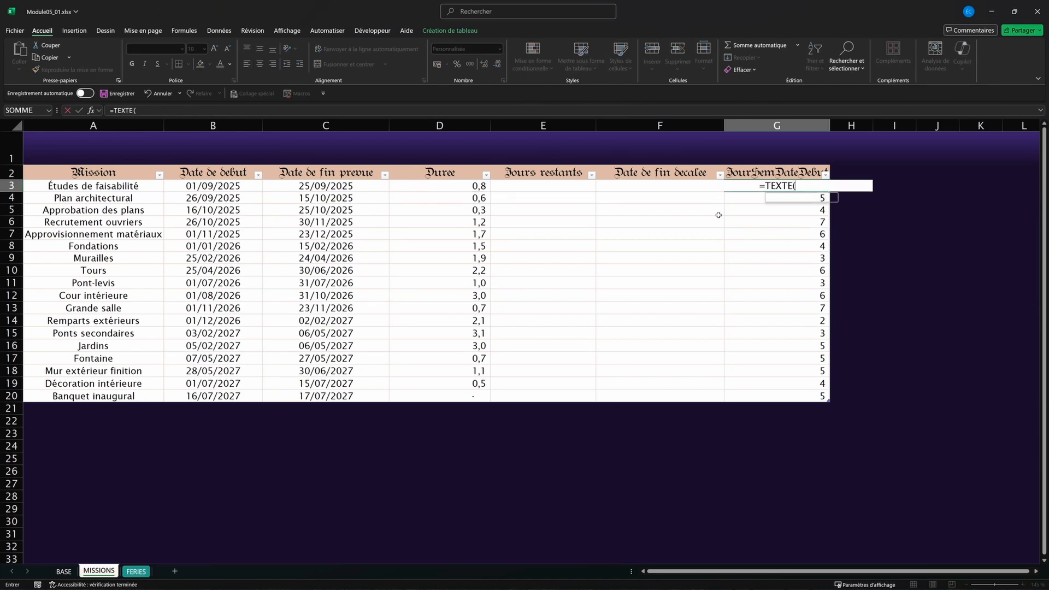
left_click(227, 188)
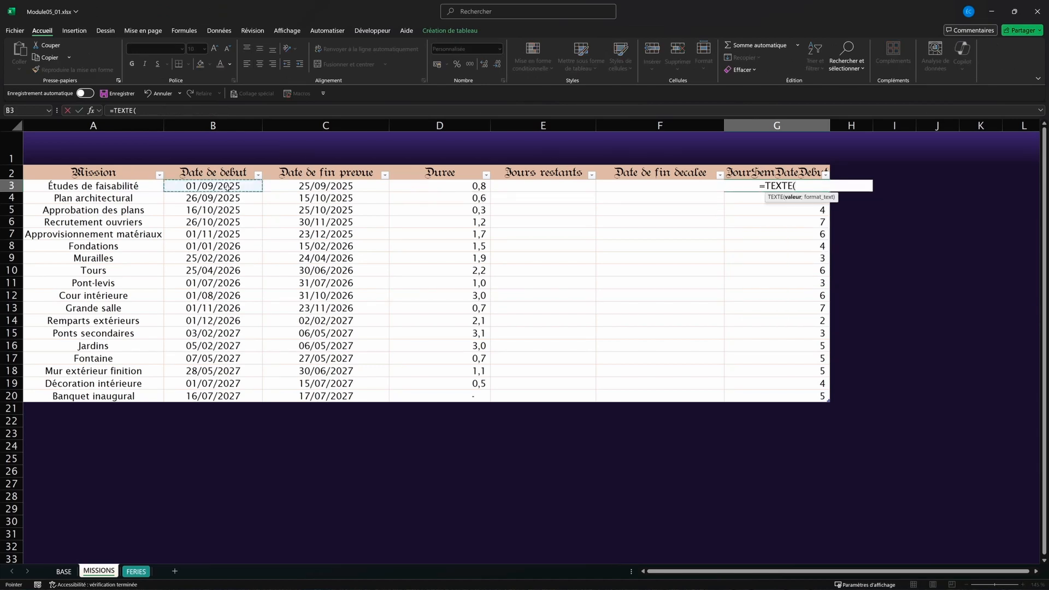
type(";")
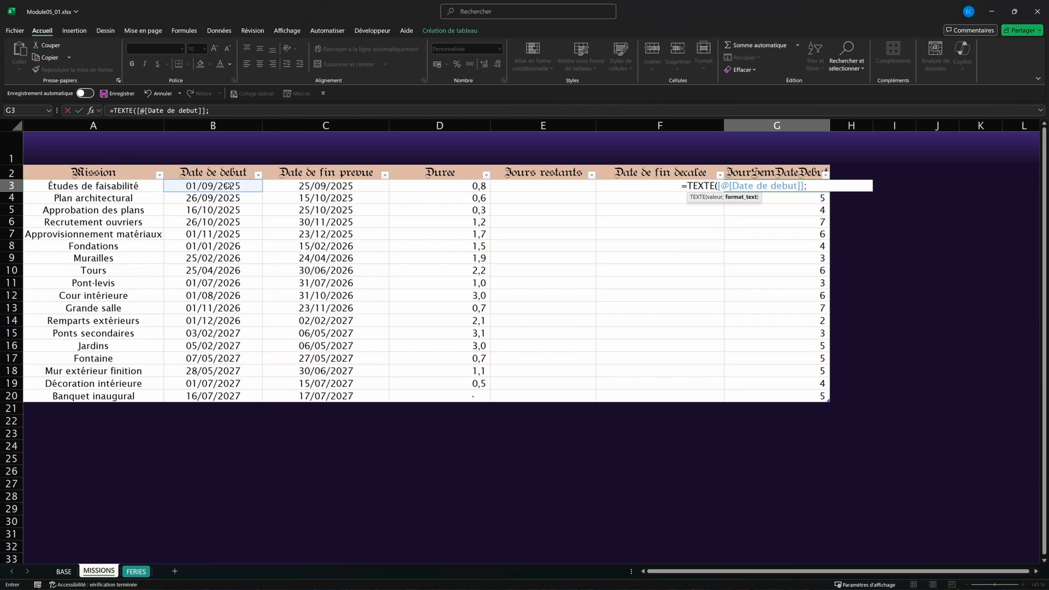
type("\"jjjj")
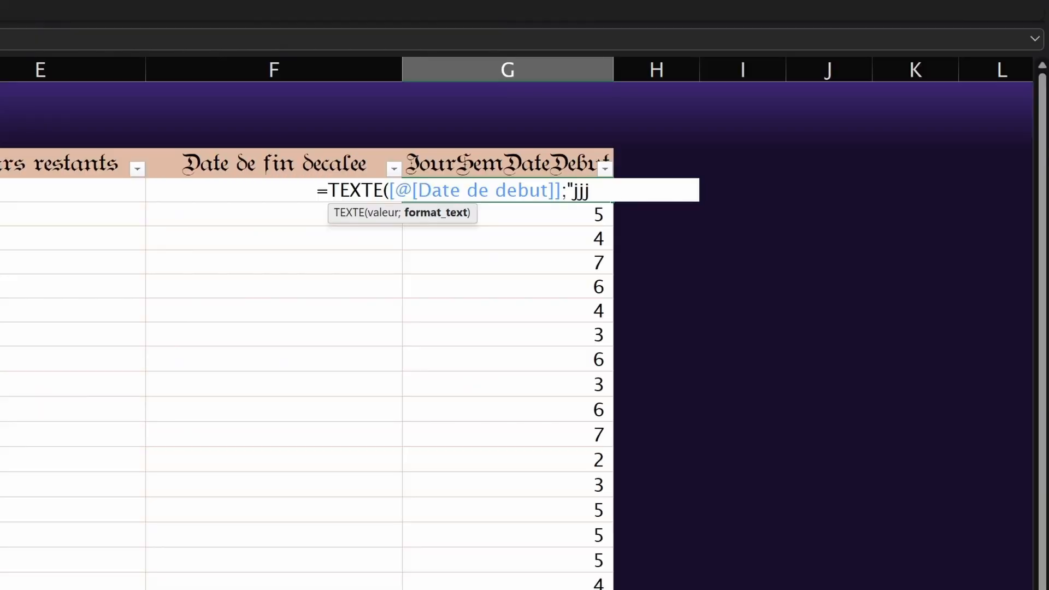
type("\")")
key("Return")
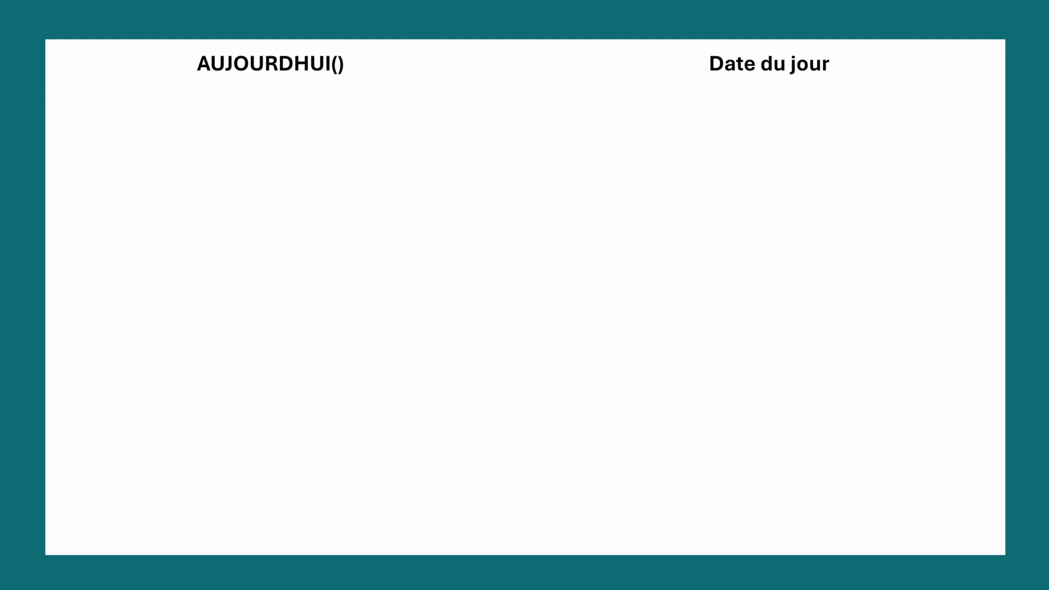
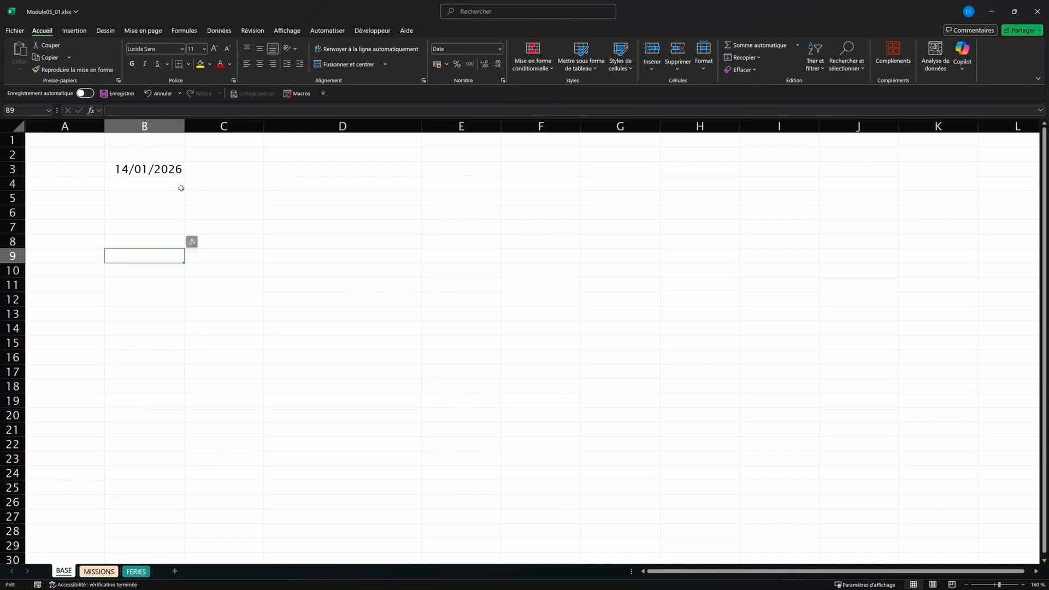
On the BASE sheet, enter =MOIS.DECALER(B3;5) in B6 to shift the date in B3 by five months
left_click(143, 212)
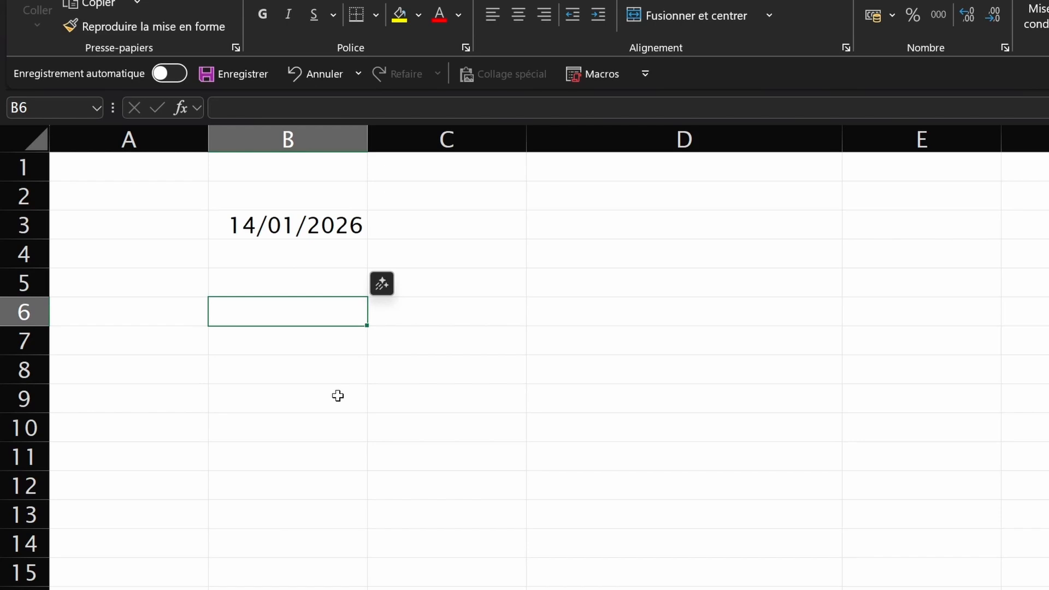
type("=")
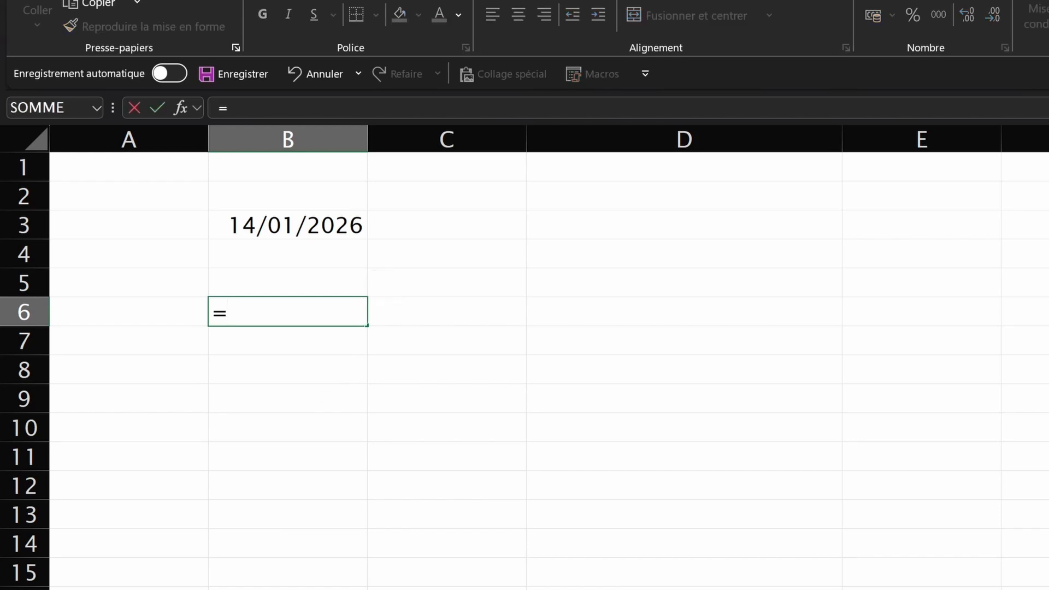
type("MOIS.DECA")
key("Tab")
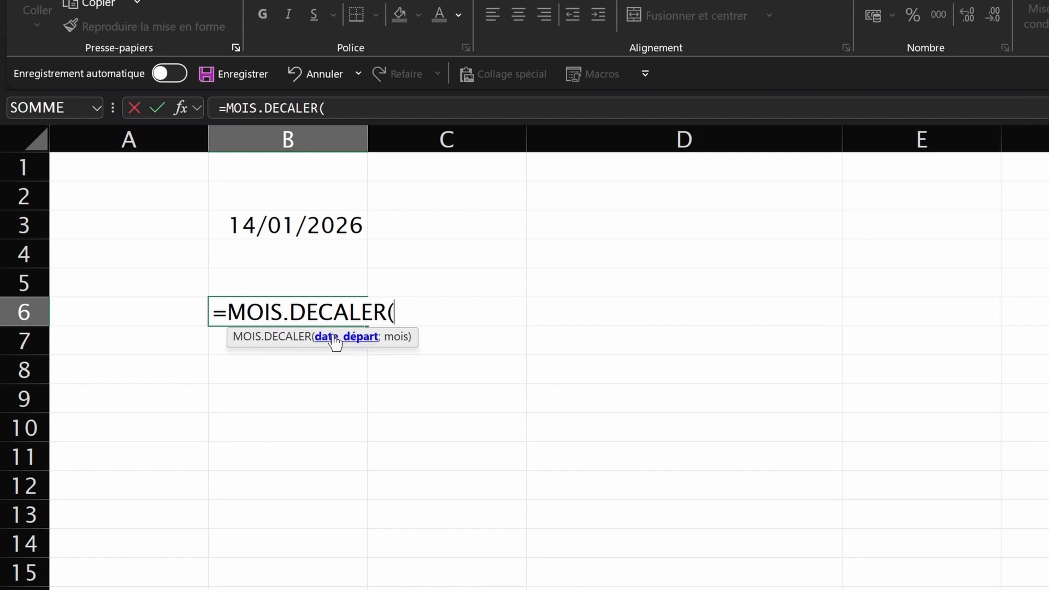
left_click(313, 226)
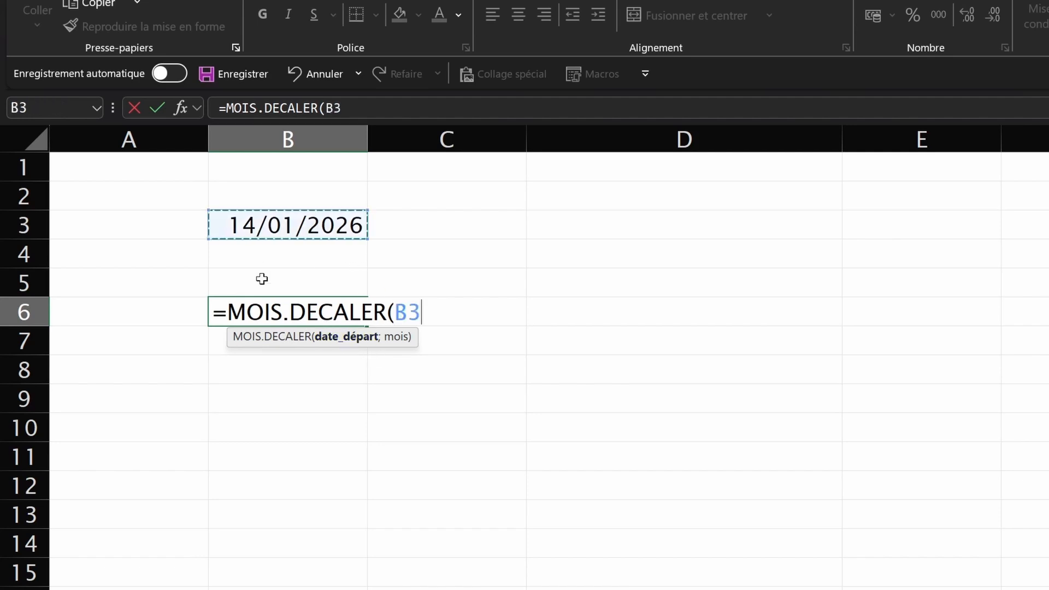
type(";")
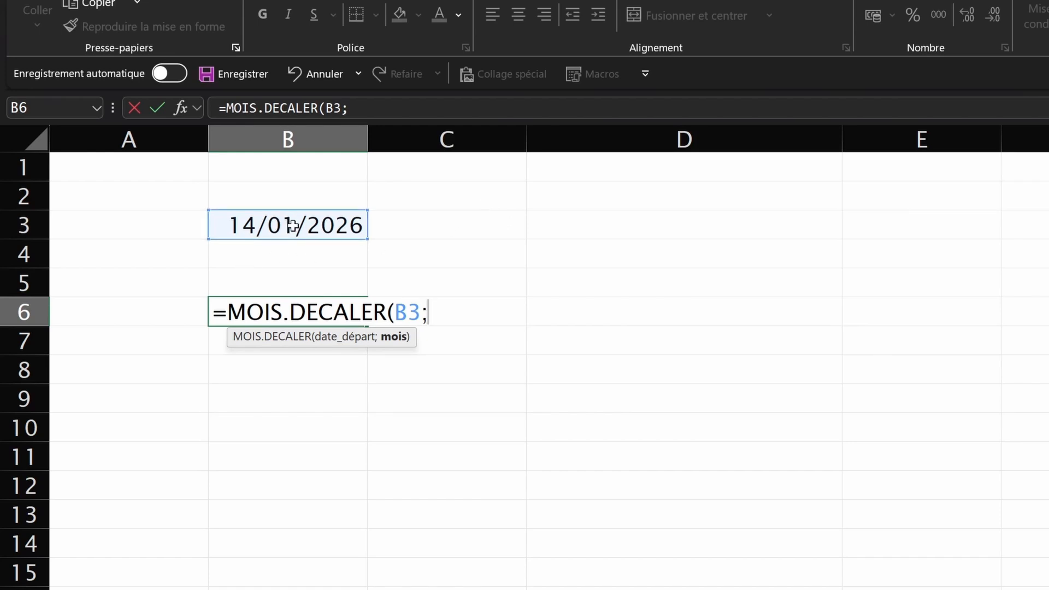
type("5")
key("Return")
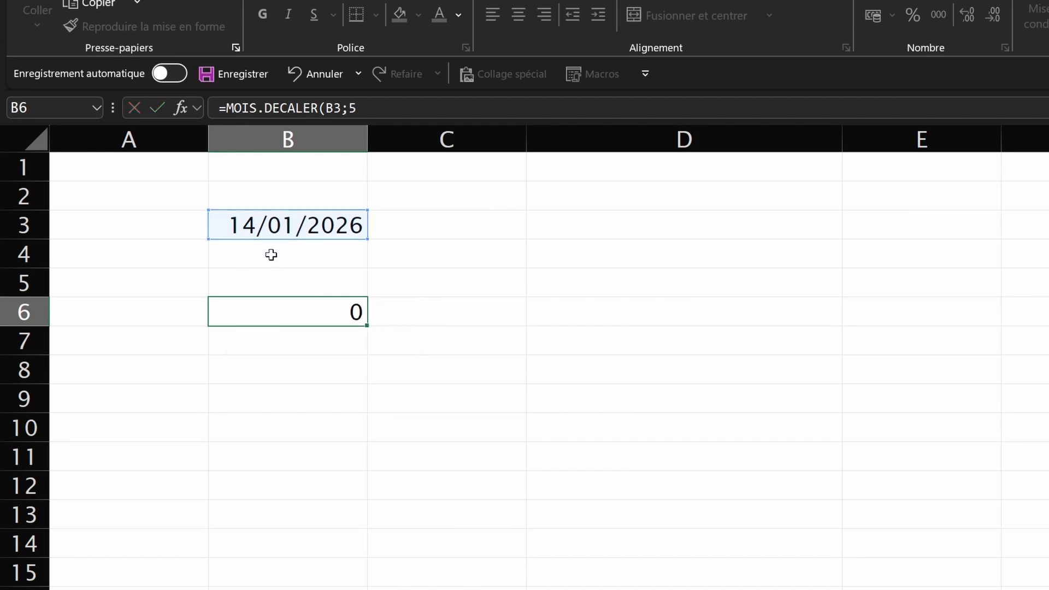
Format the MOIS.DECALER result in B6 as a short date
left_click(286, 316)
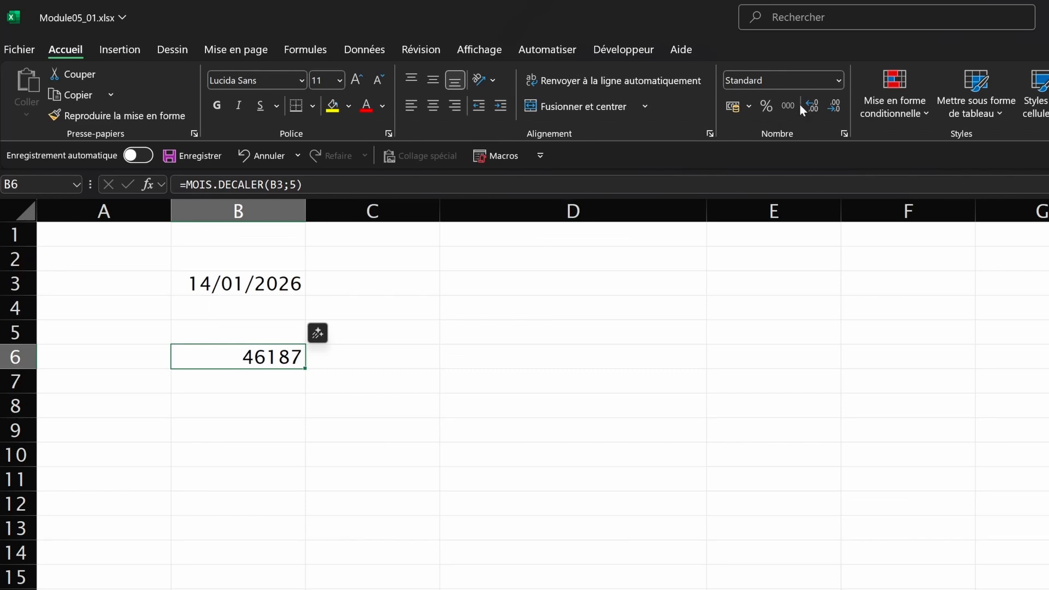
left_click(838, 81)
left_click(792, 264)
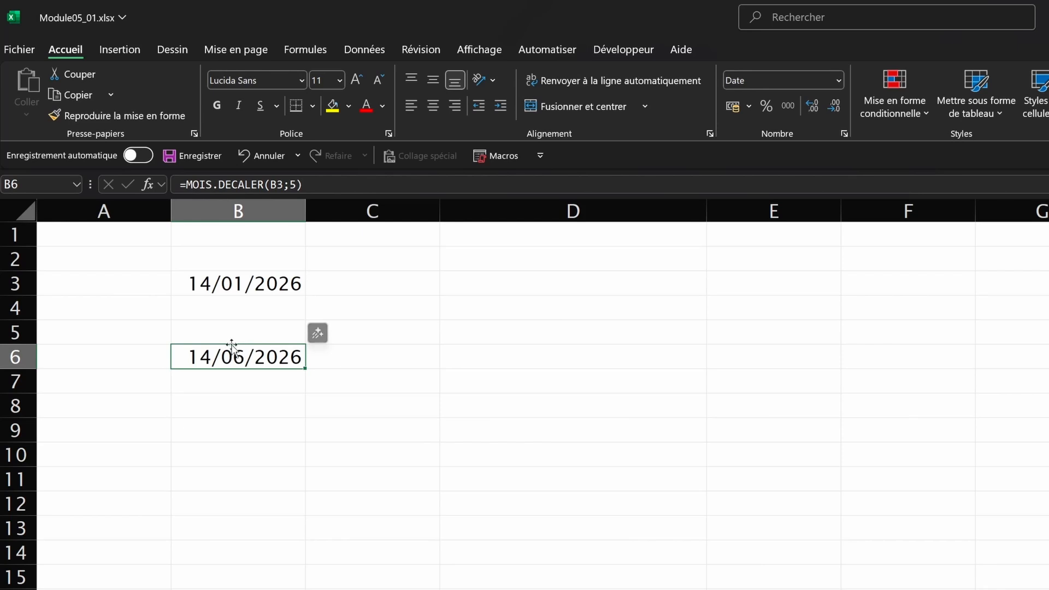
Set the month offset in B6's MOIS.DECALER formula to 14 and compare the result with the date in B3
left_click(243, 284)
left_click(244, 351)
left_click(293, 184)
key("BackSpace")
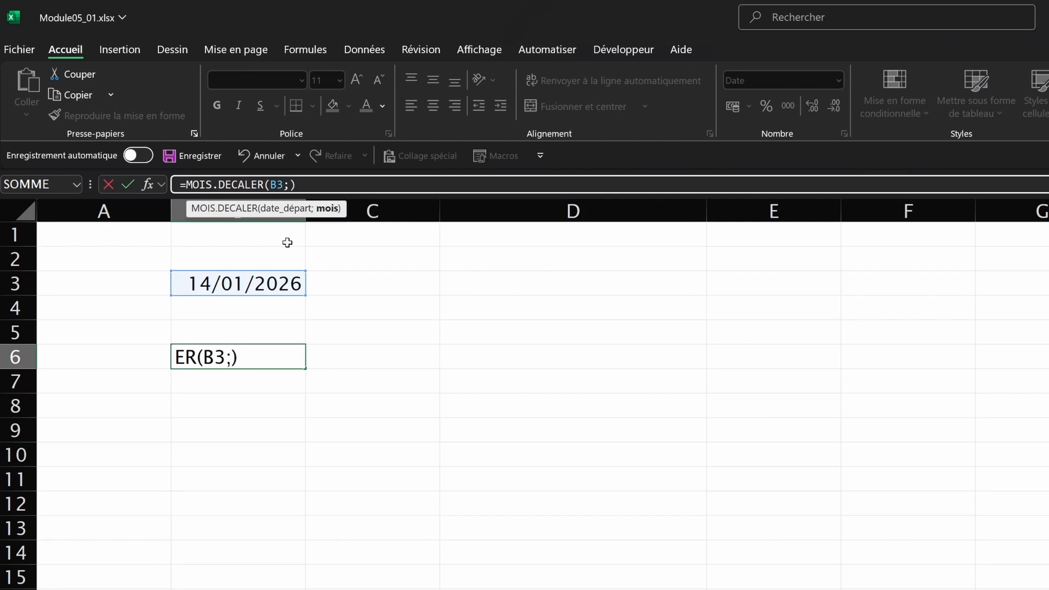
type("14")
key("Return")
left_click(268, 364)
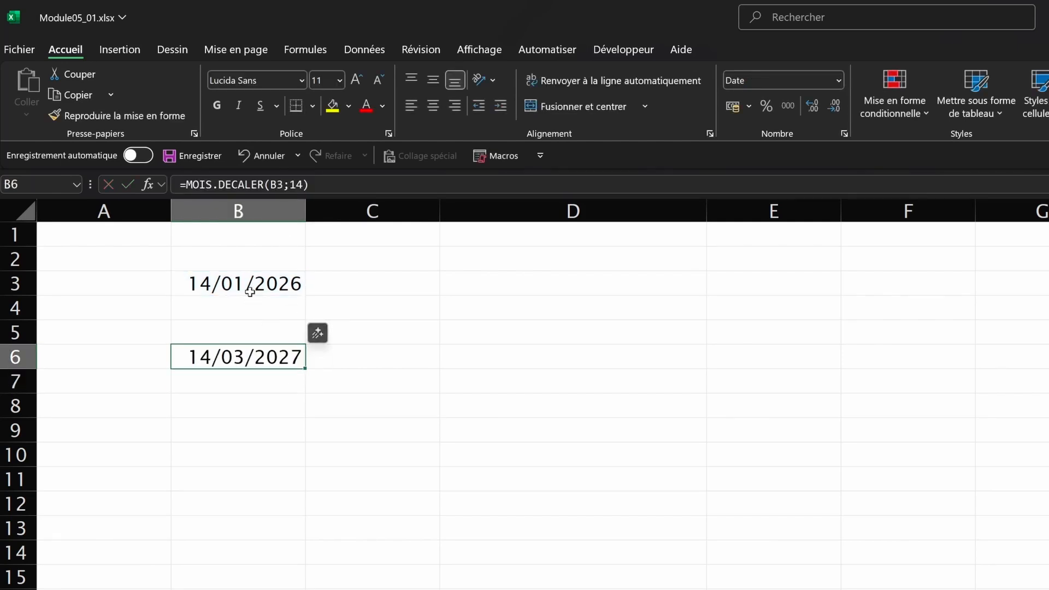
left_click(235, 280)
left_click(237, 358)
left_click(243, 284)
left_click(256, 360)
left_click(264, 284)
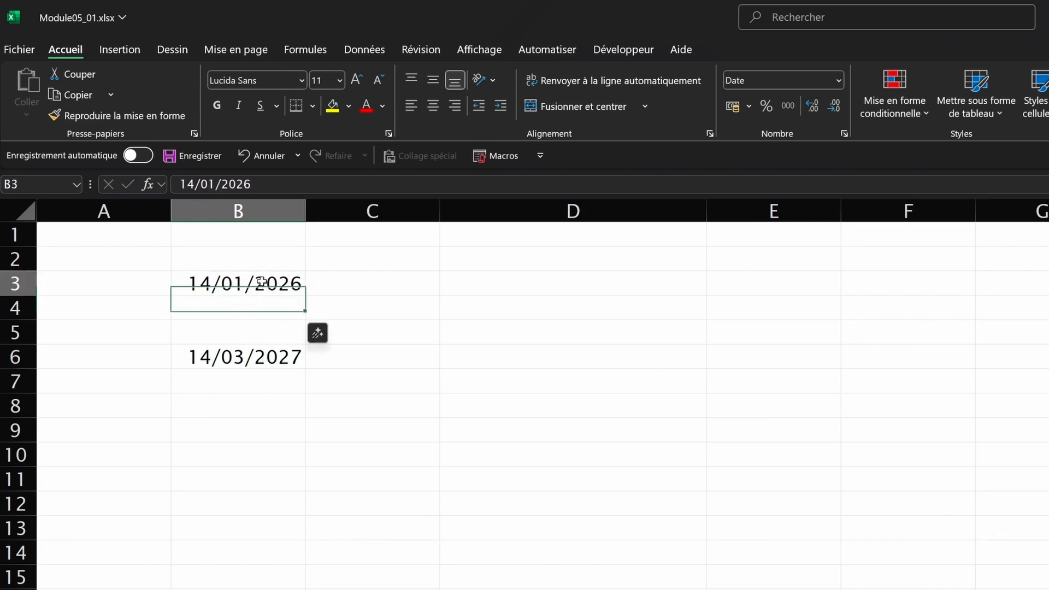
Make the month offset in B6's MOIS.DECALER formula negative, as -14
left_click(237, 357)
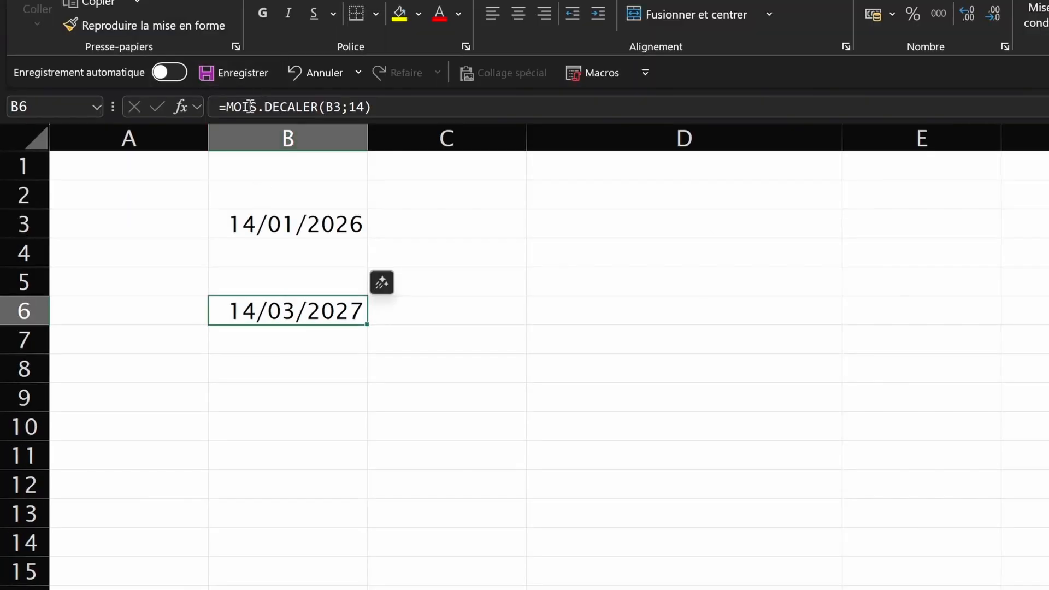
left_click(350, 109)
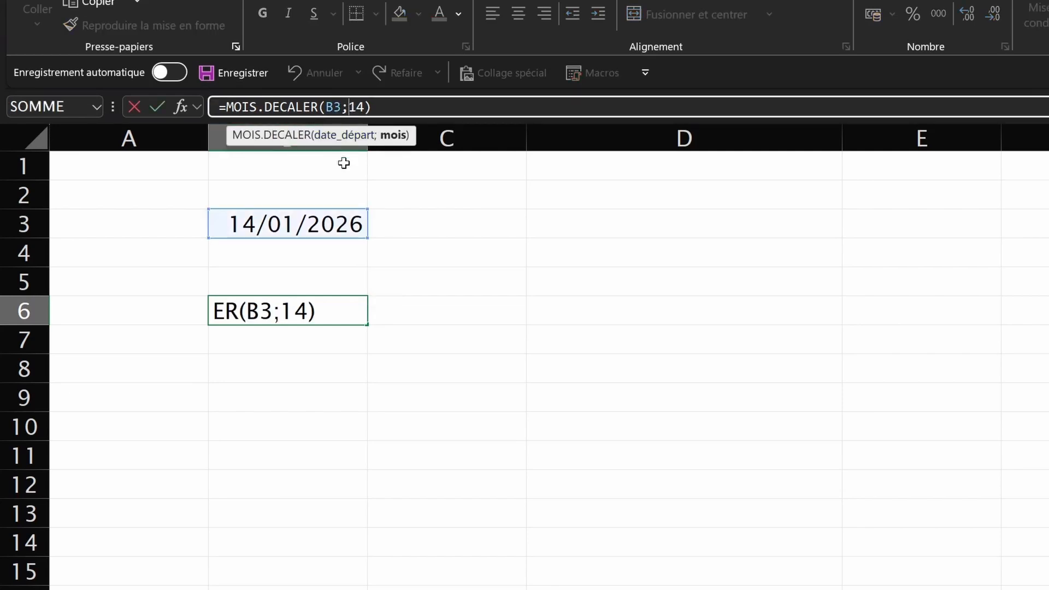
type("-")
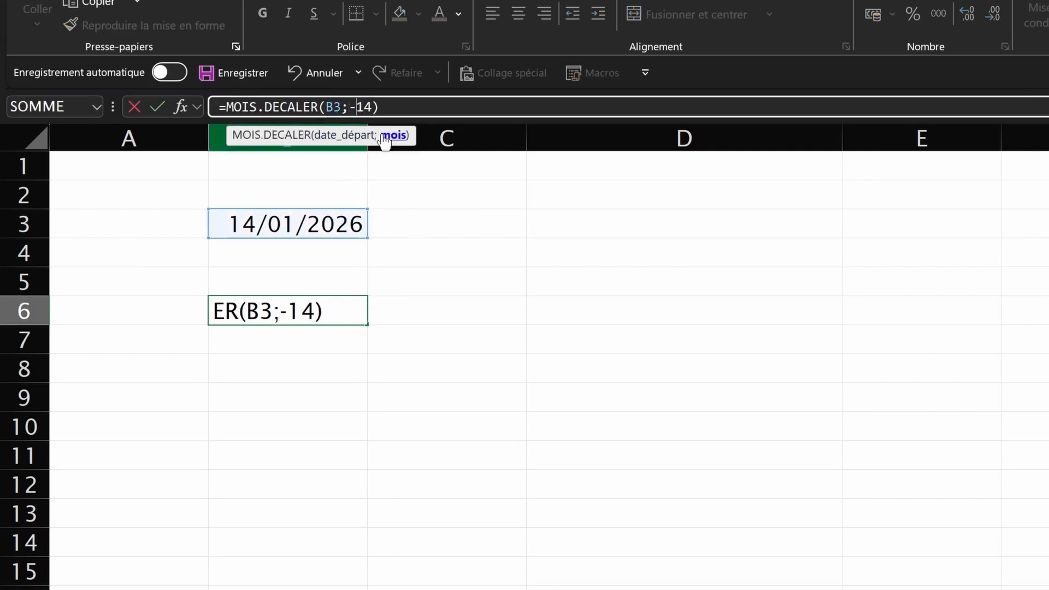
key("Return")
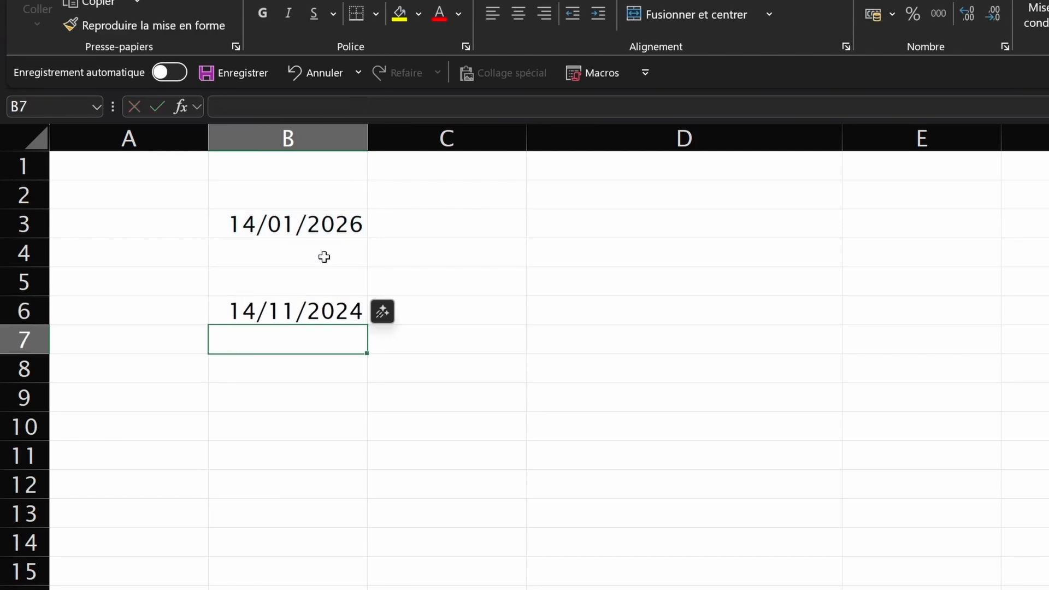
Set the month offset in B6's MOIS.DECALER formula to 11*12 to shift the date by eleven years
left_click(305, 306)
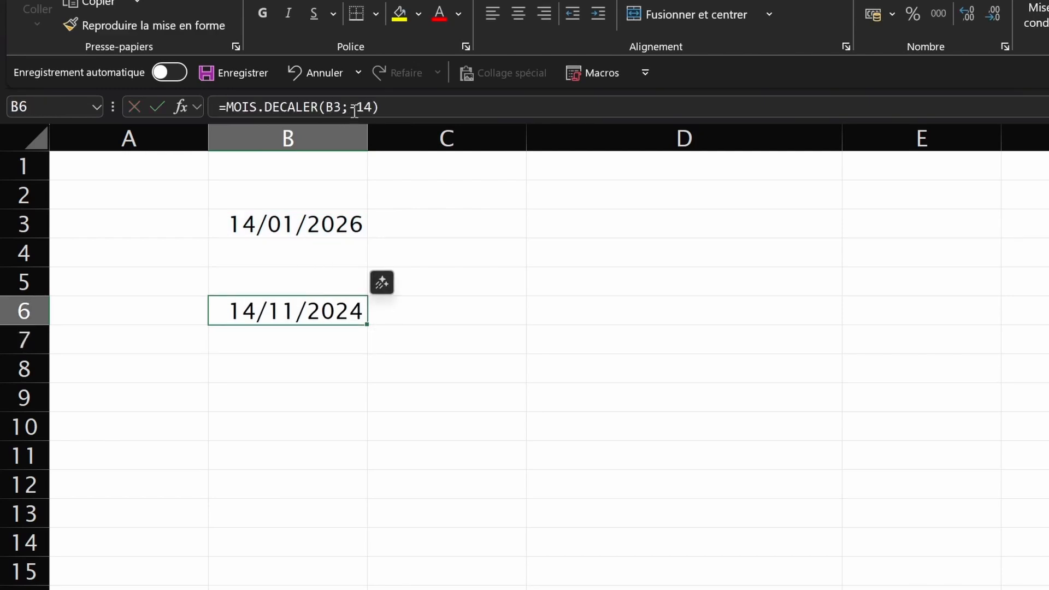
left_click_drag(349, 107, 373, 107)
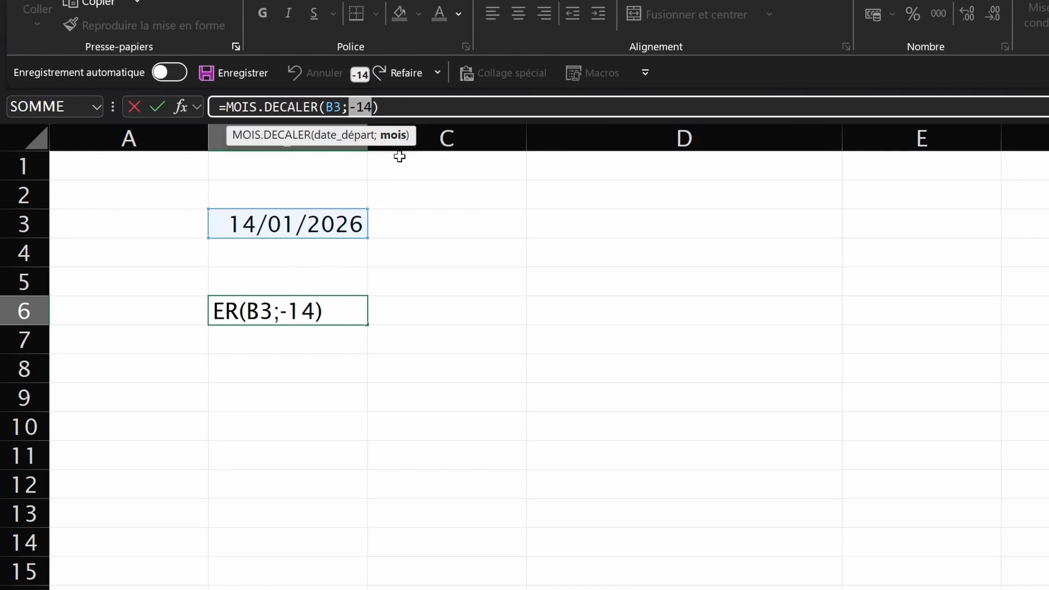
type("11")
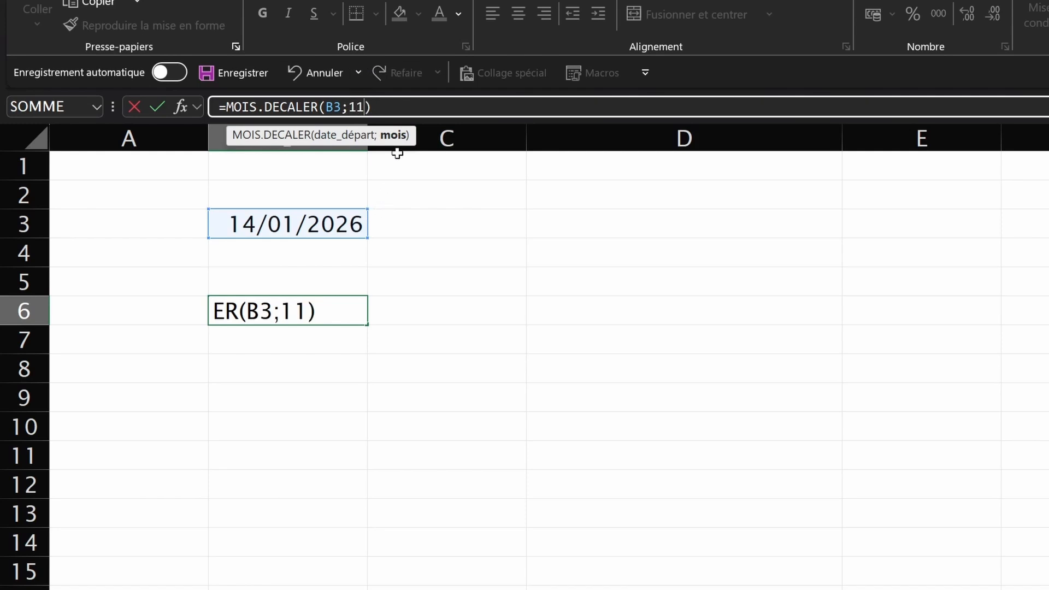
type("*12")
left_click_drag(371, 107, 349, 108)
key("Return")
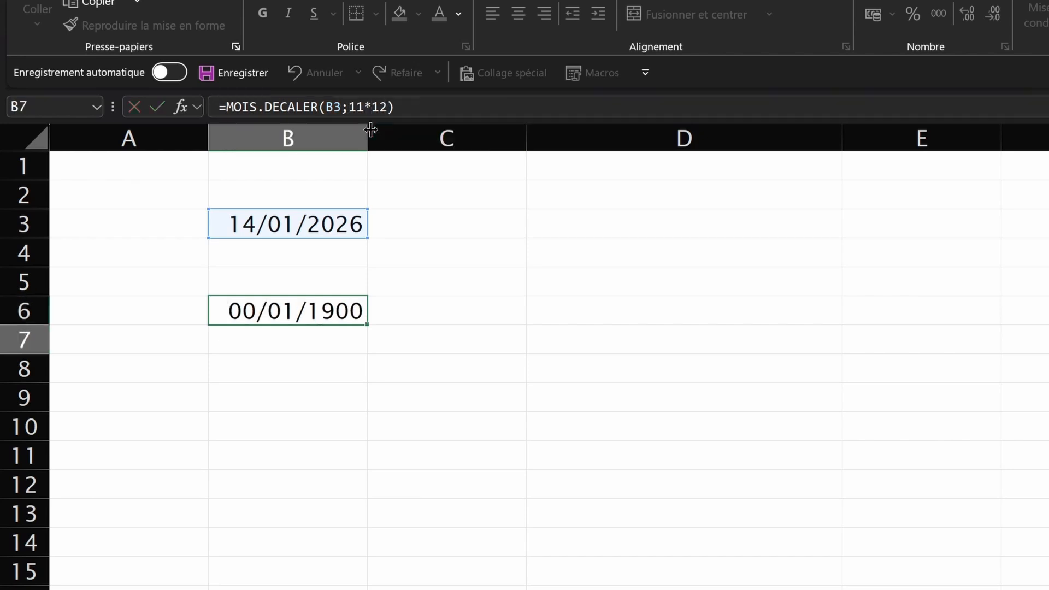
key("Up")
Enter =B3+24 in B8 to add 24 days to the date in B3
left_click(284, 359)
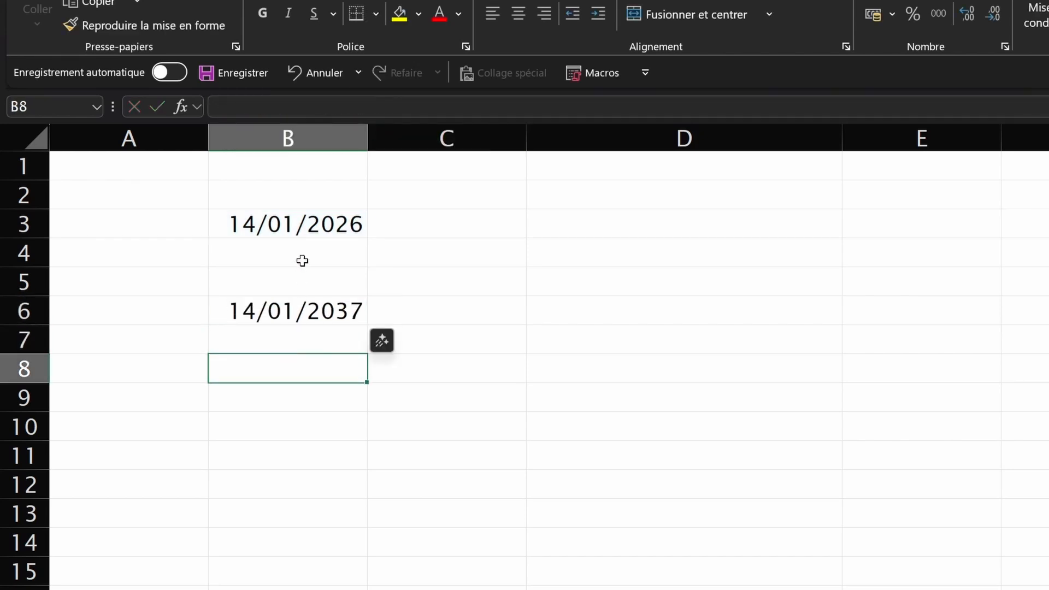
left_click(255, 104)
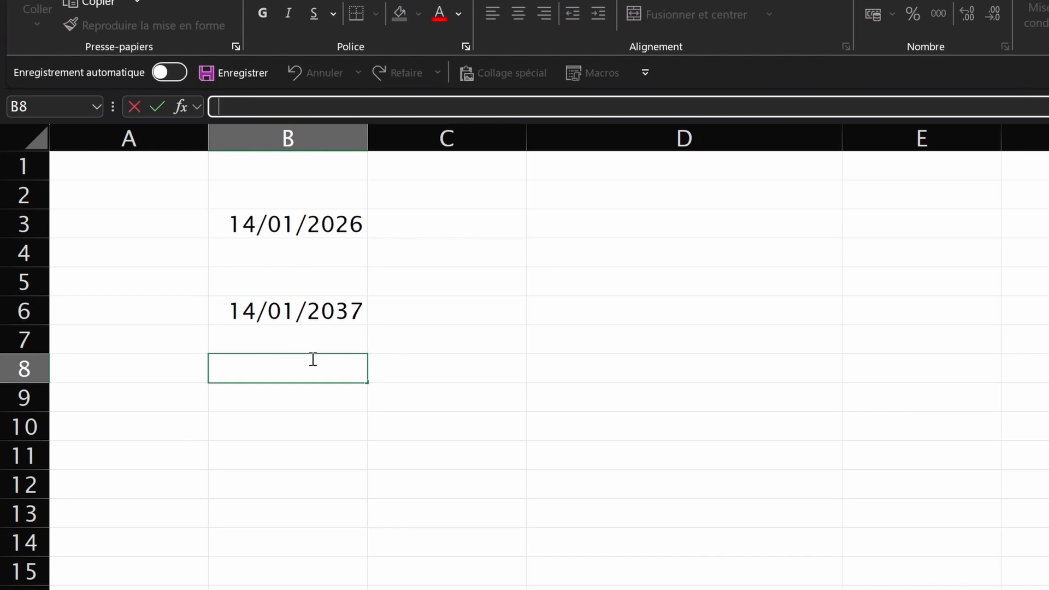
type("=")
left_click(294, 229)
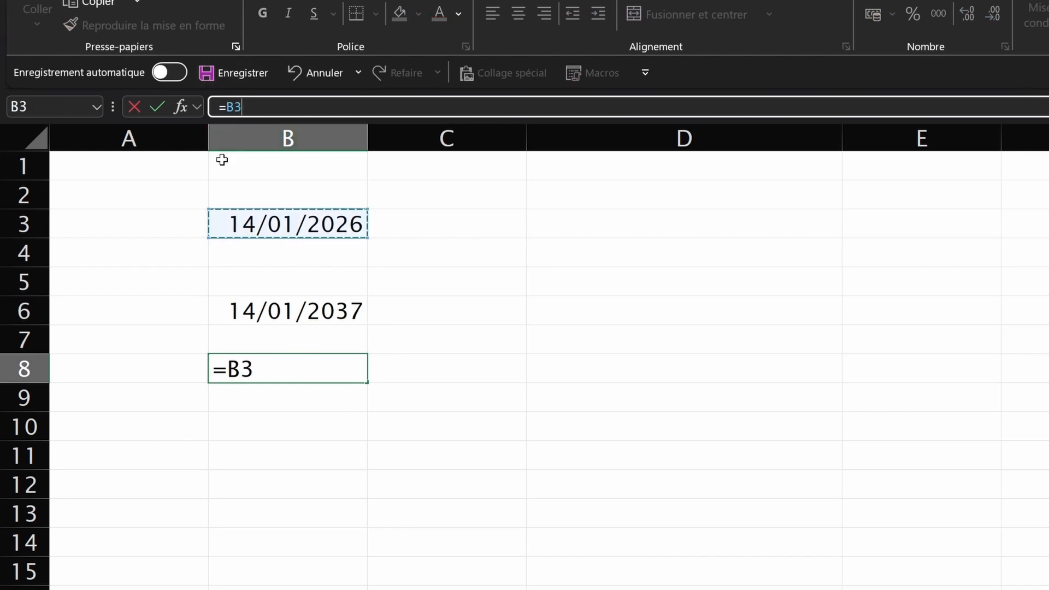
type("+24")
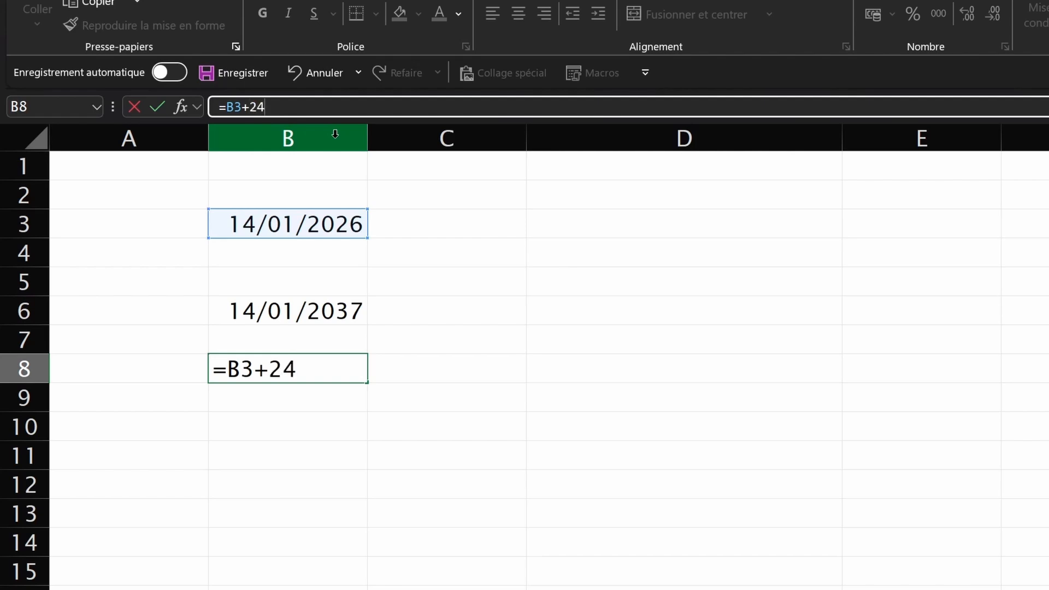
key("Return")
left_click(316, 386)
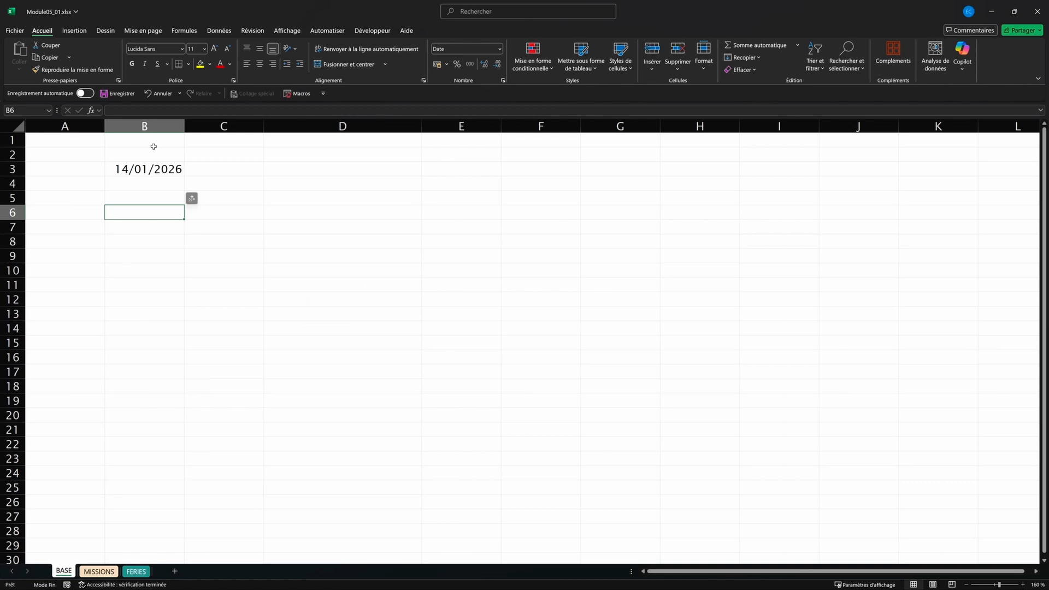
Enter =FIN.MOIS(B3;0) in B6 to get the last day of the month of B3's date
type("=F")
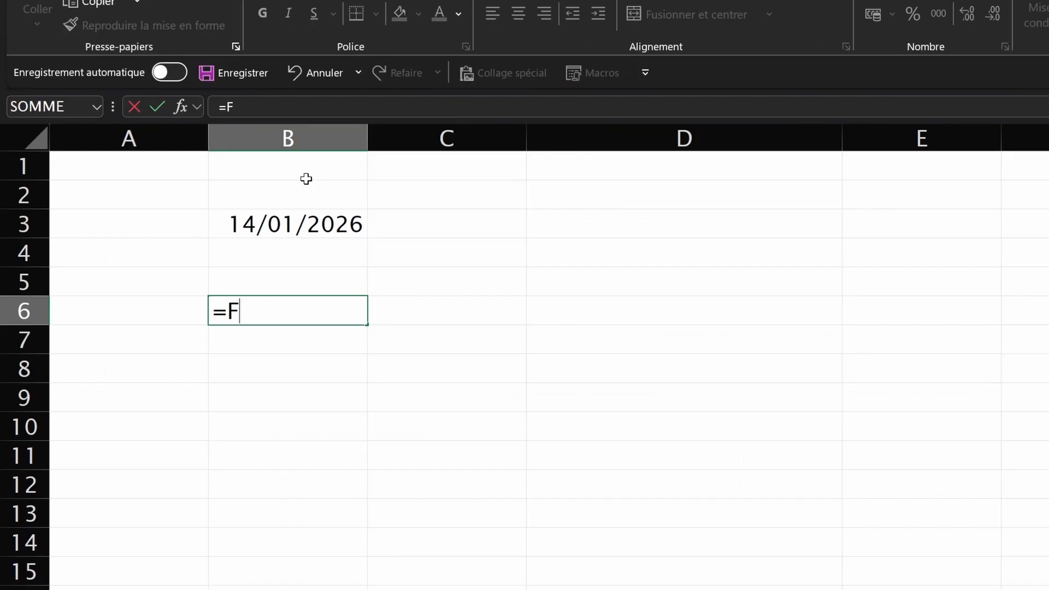
type("IN.MOIS")
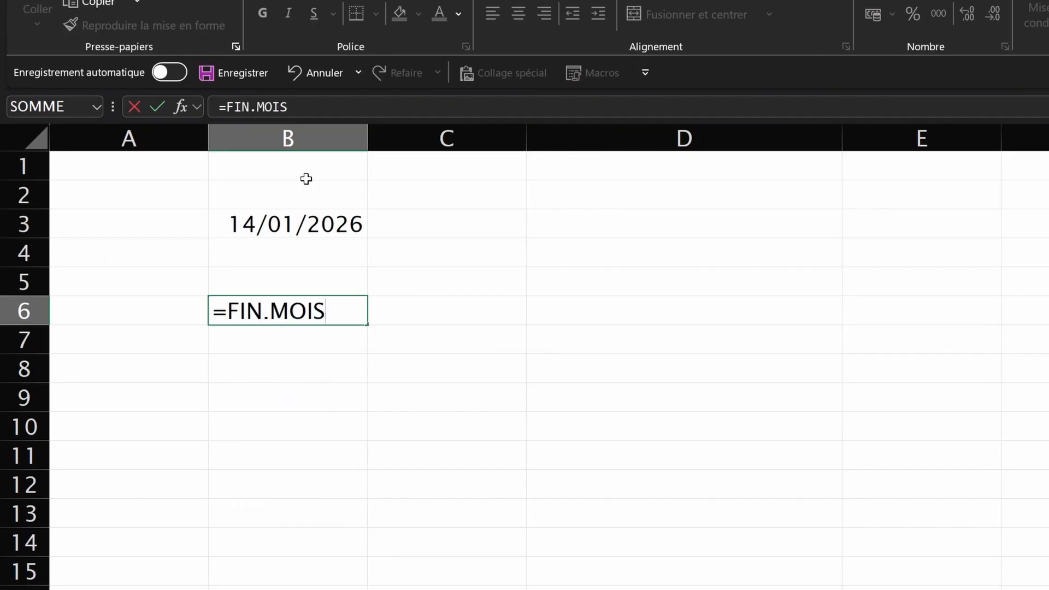
type("(")
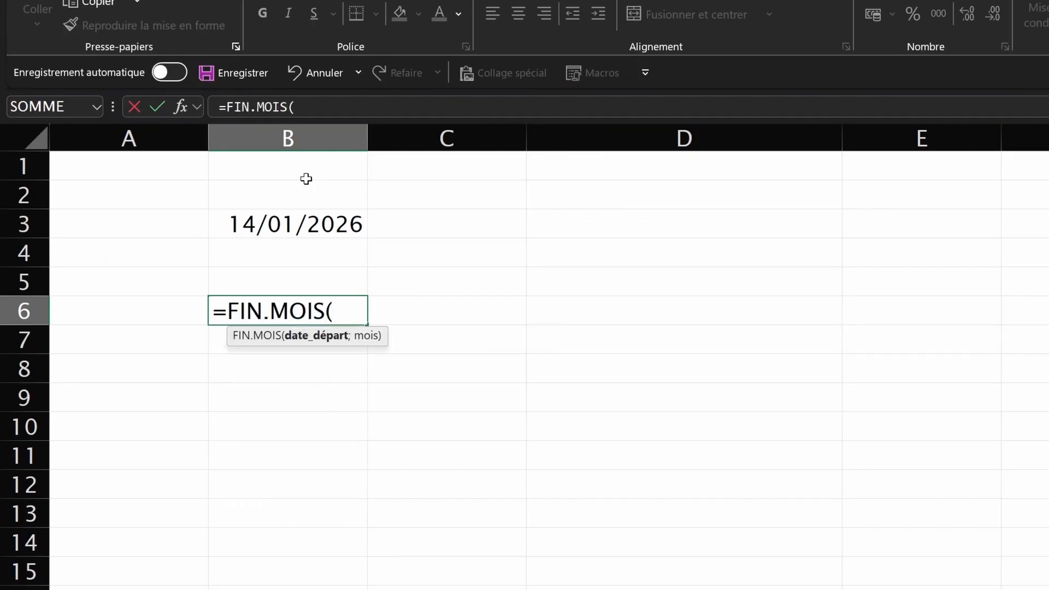
left_click(311, 230)
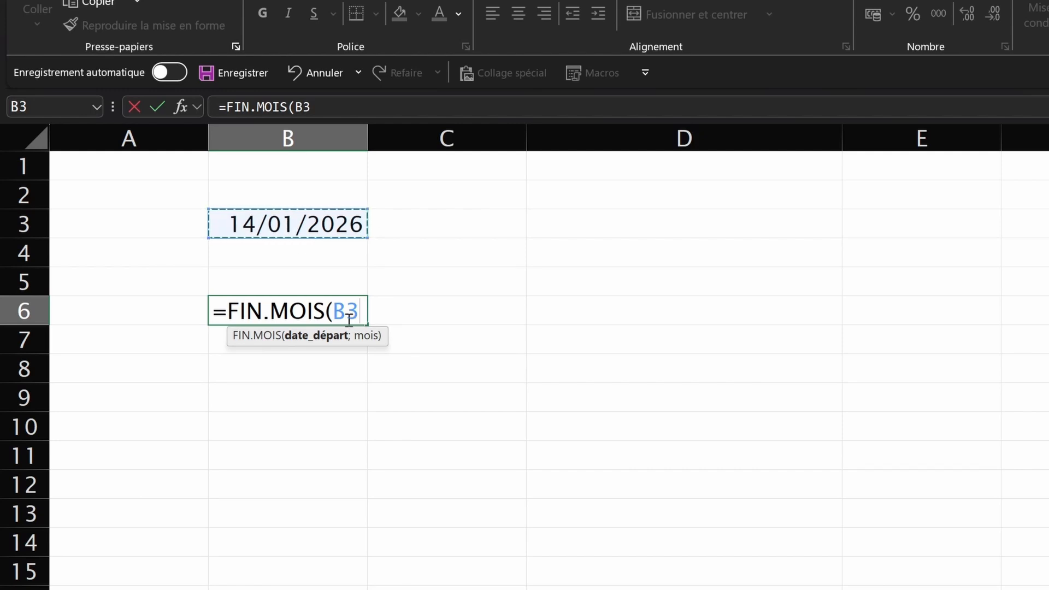
type(";")
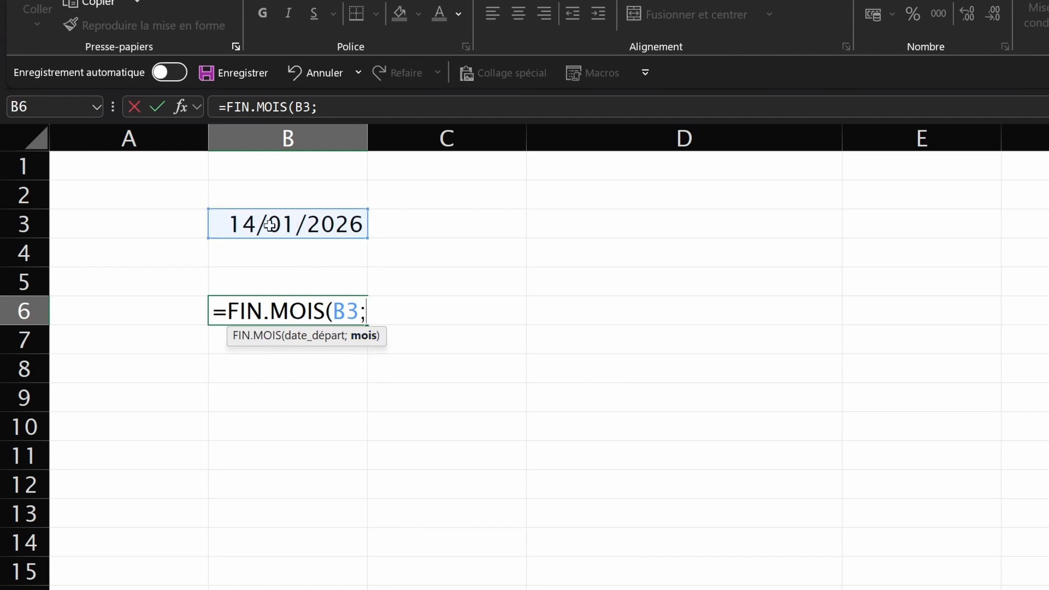
type("0")
key("Return")
left_click(283, 309)
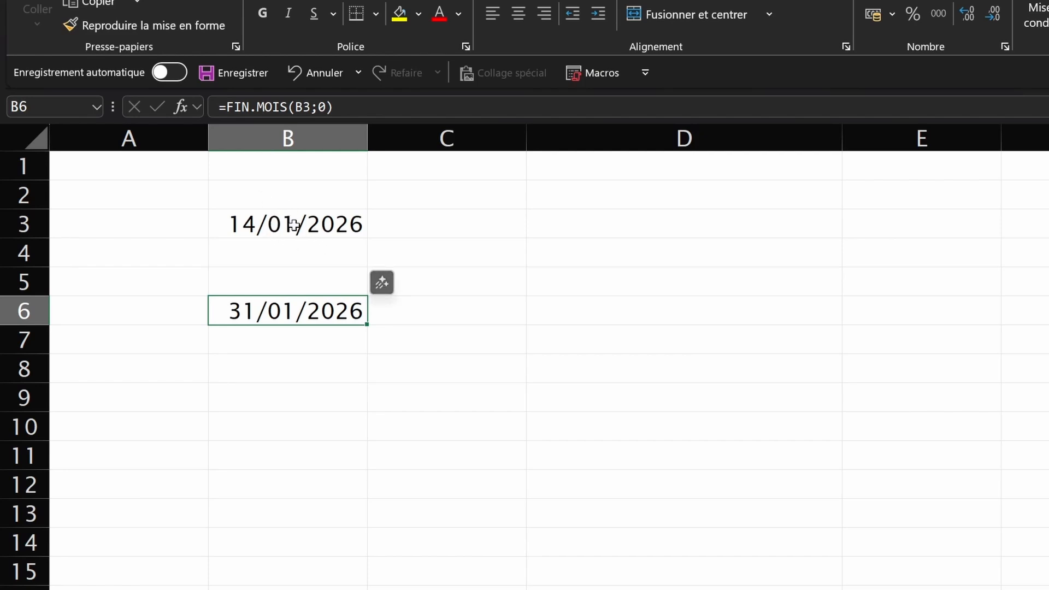
Set the month offset in B6's FIN.MOIS formula to 2
left_click(319, 109)
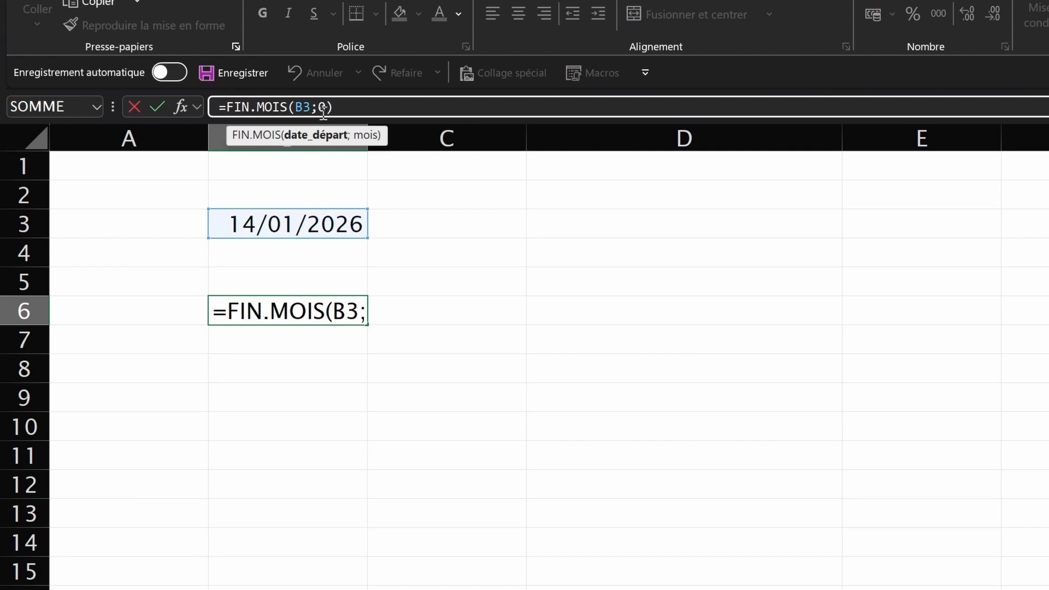
double_click(322, 111)
type("2")
key("ctrl+Return")
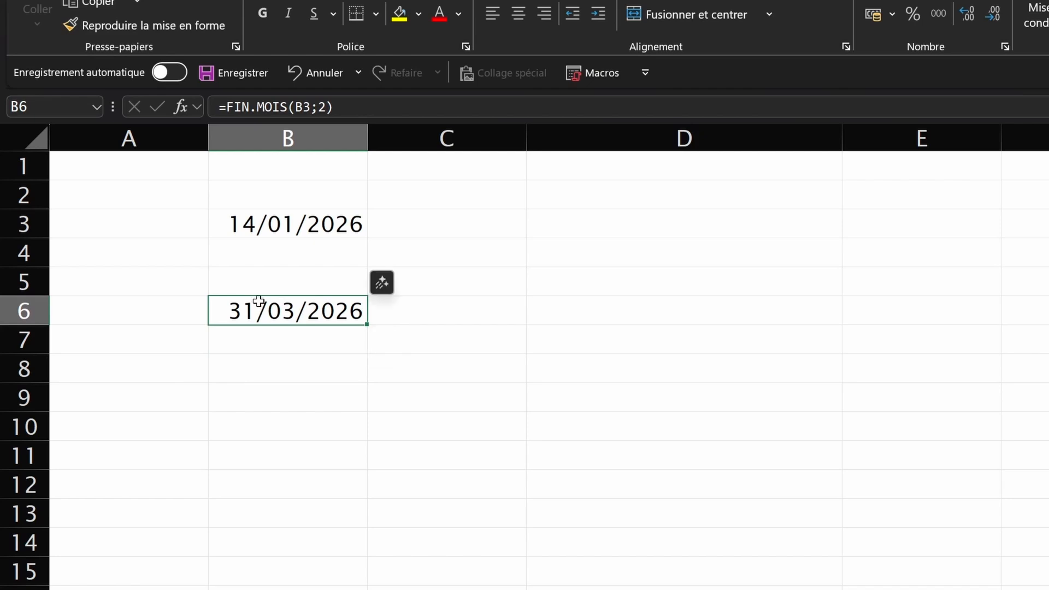
Enter =FIN.MOIS(AUJOURDHUI();0) in B8 to get the last day of the current month
left_click(278, 369)
type("=FIN")
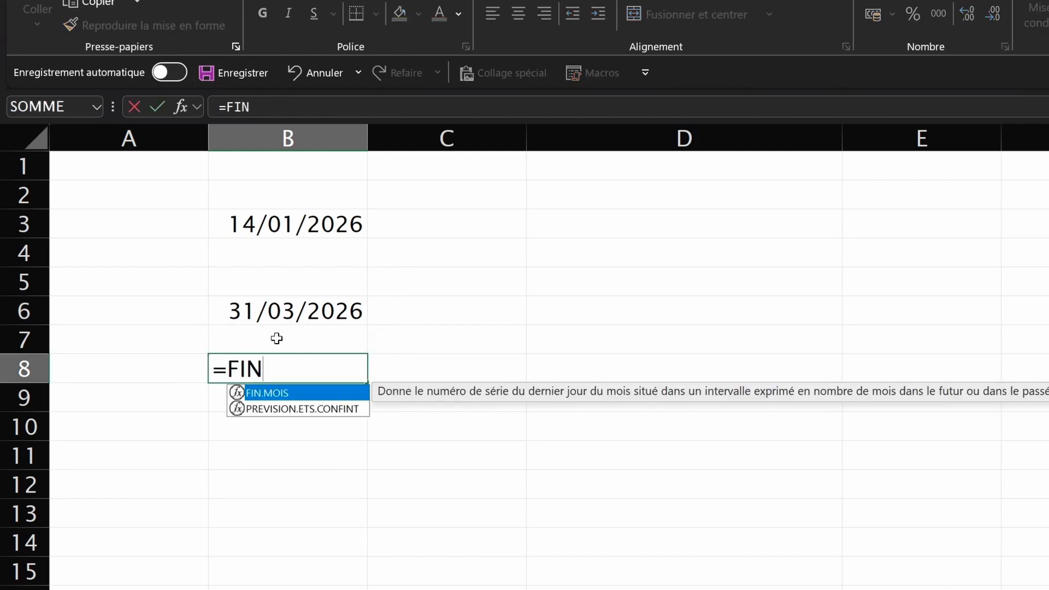
type(".MOIS(au")
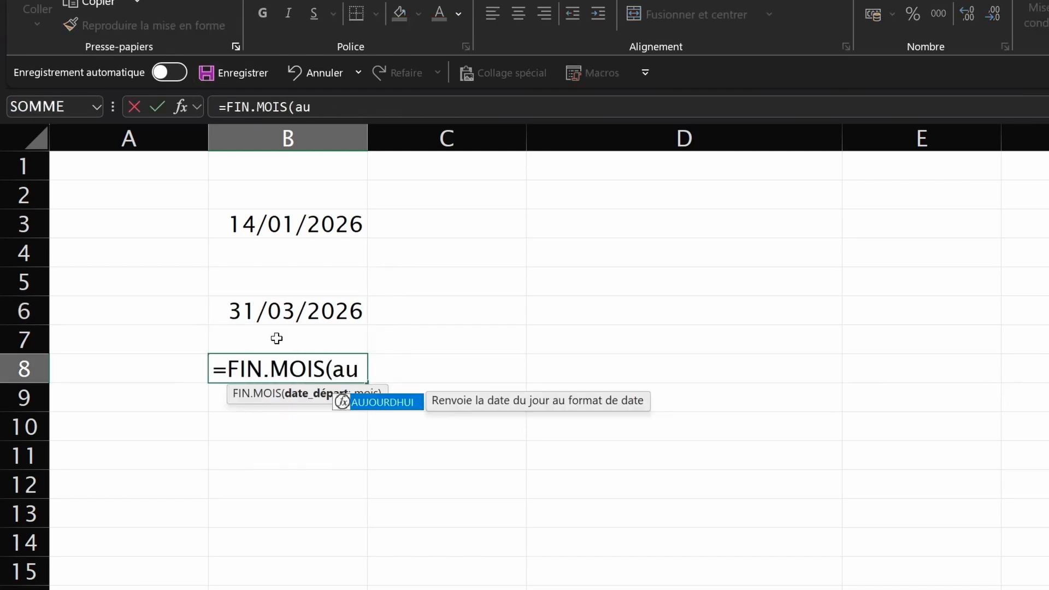
type("jourdhui();0)")
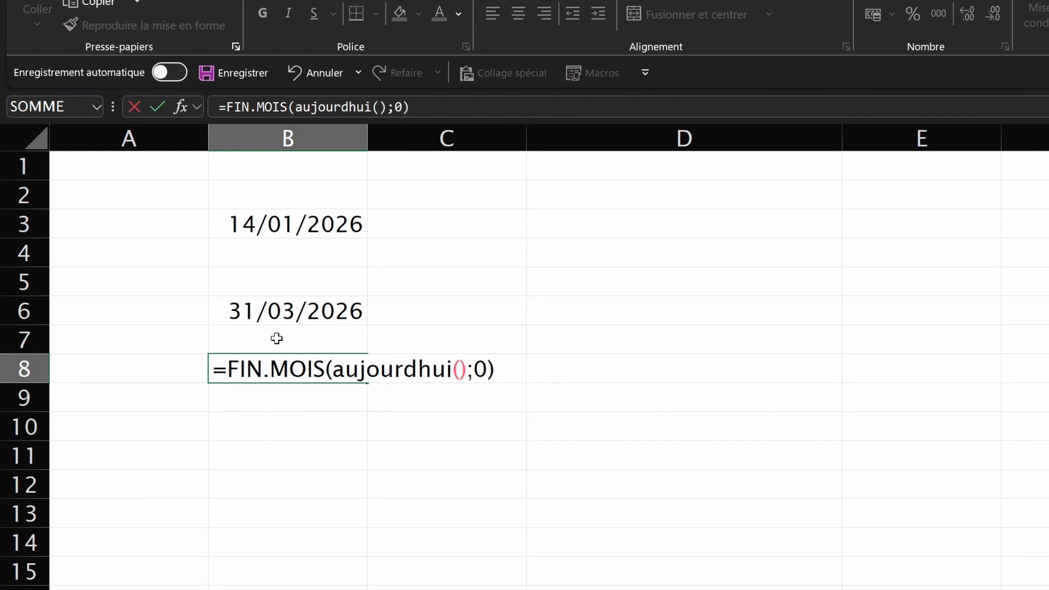
key("Return")
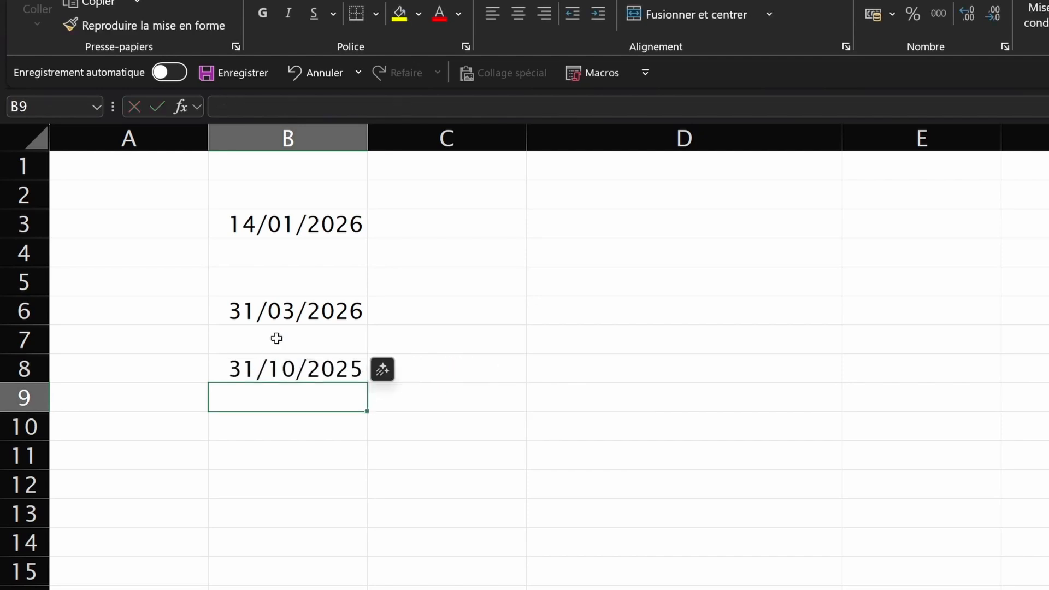
key("Up")
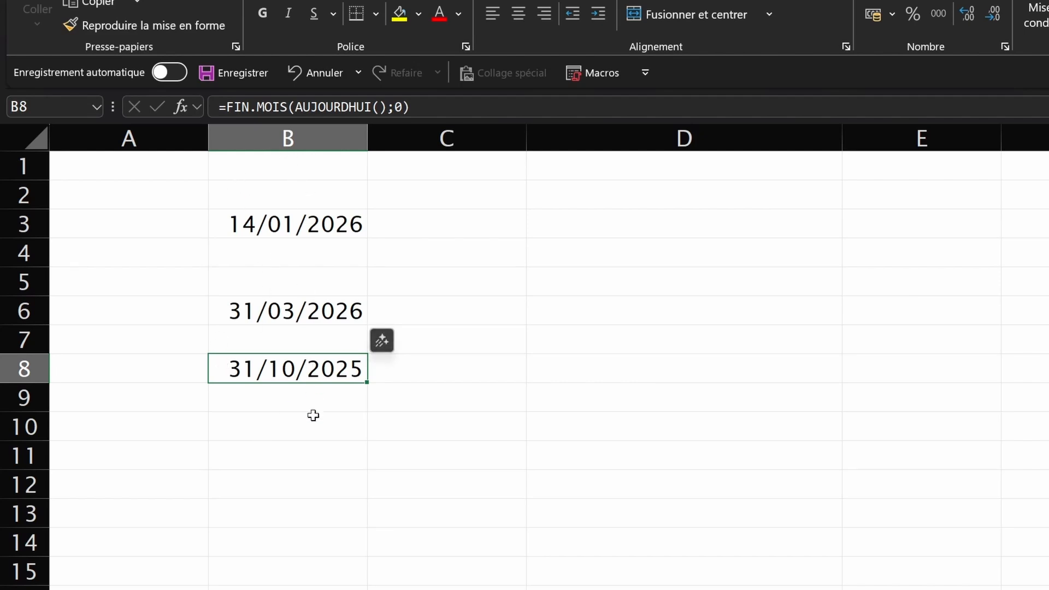
Enter =DATE(ANNEE(B3);MOIS(B3)+1;1) in B10 to get the first day of the month following B3's date
left_click(272, 414)
type("=date(")
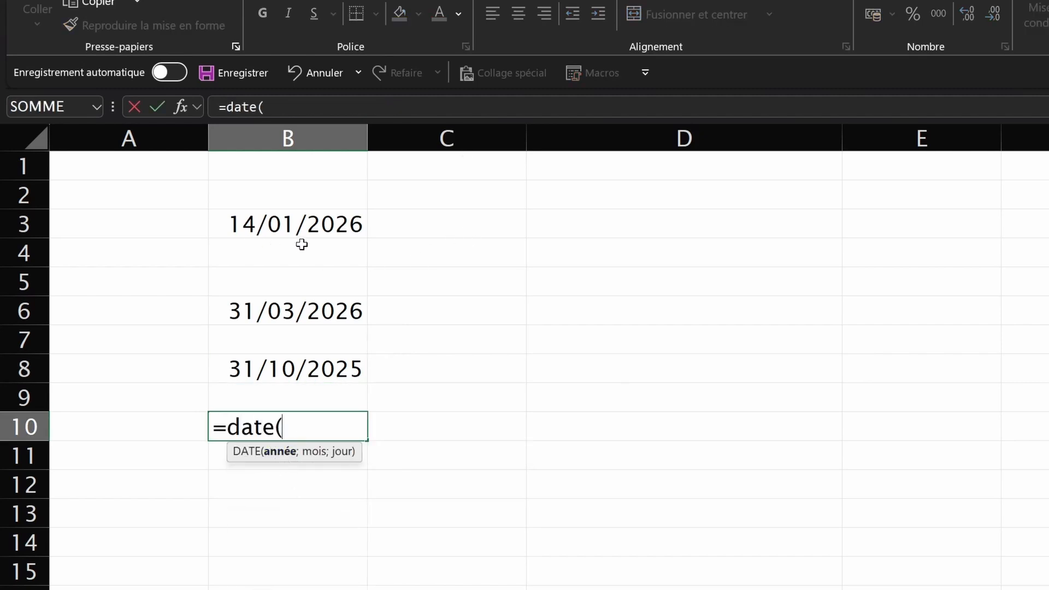
type("annee(")
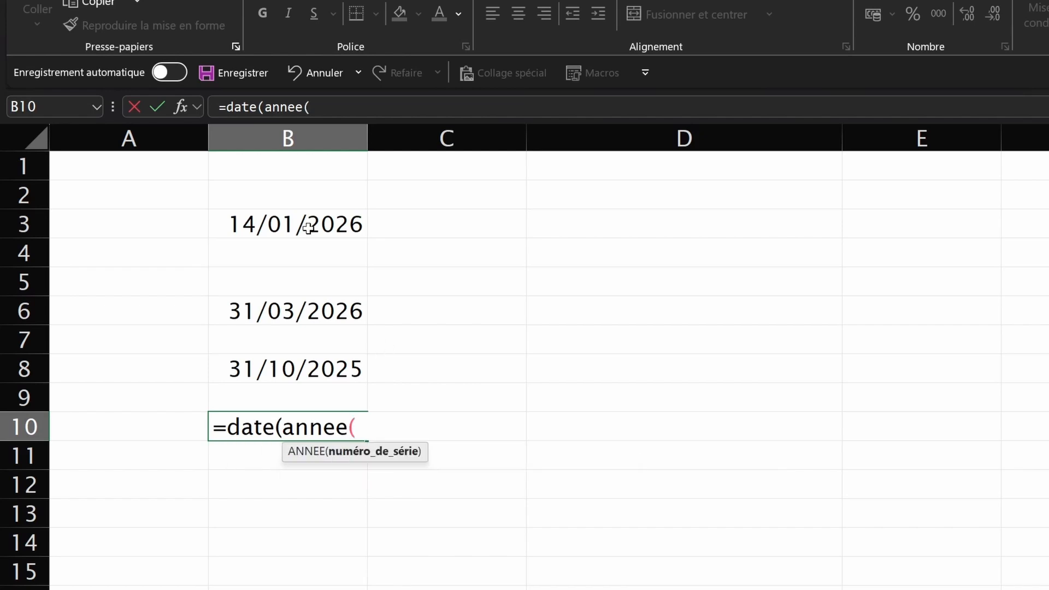
left_click(309, 229)
type(")")
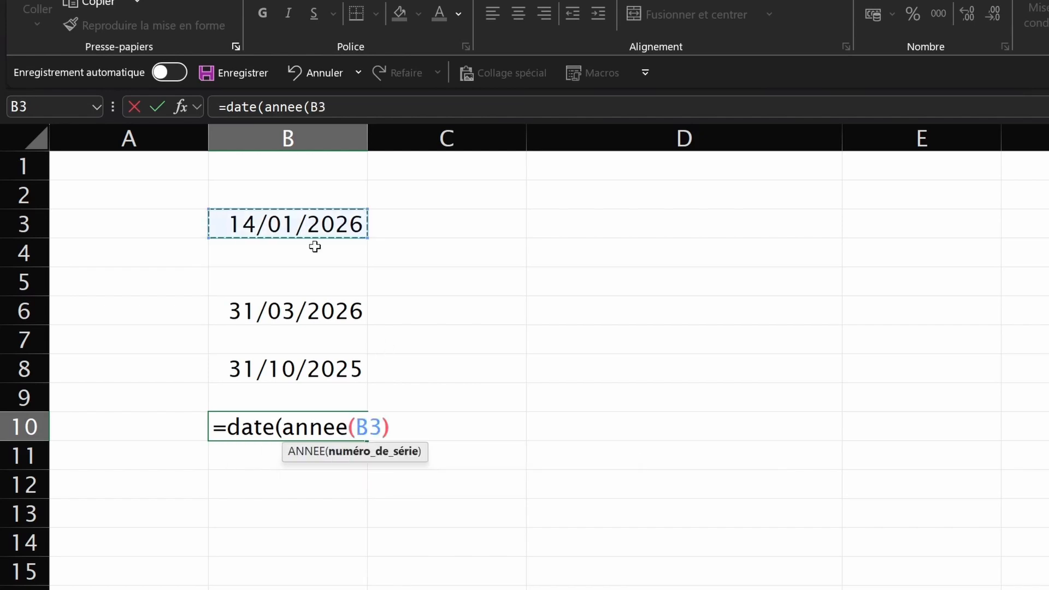
type(";")
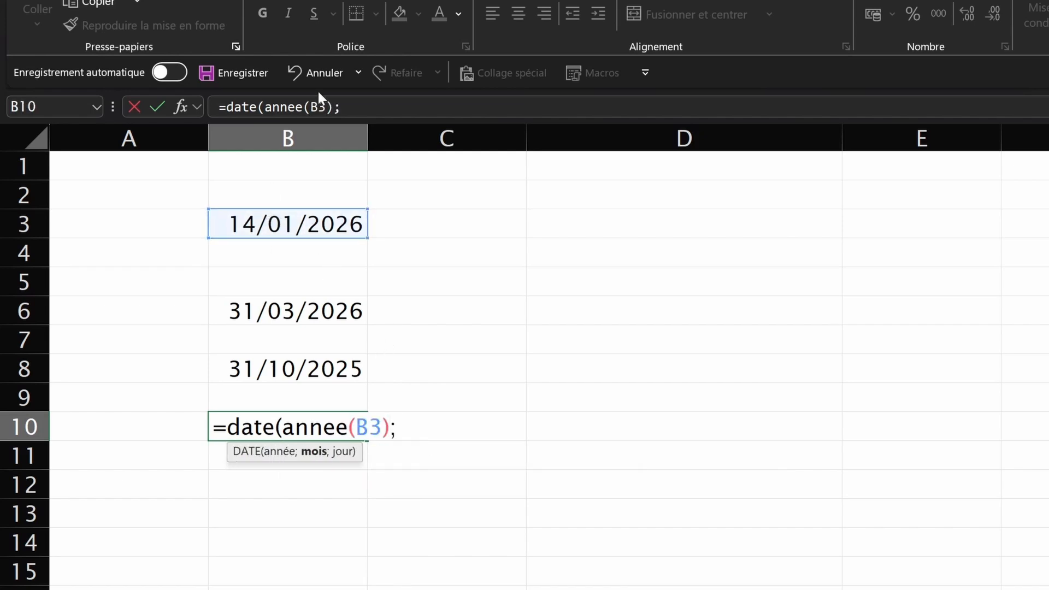
type("mois(")
left_click(335, 225)
type(")")
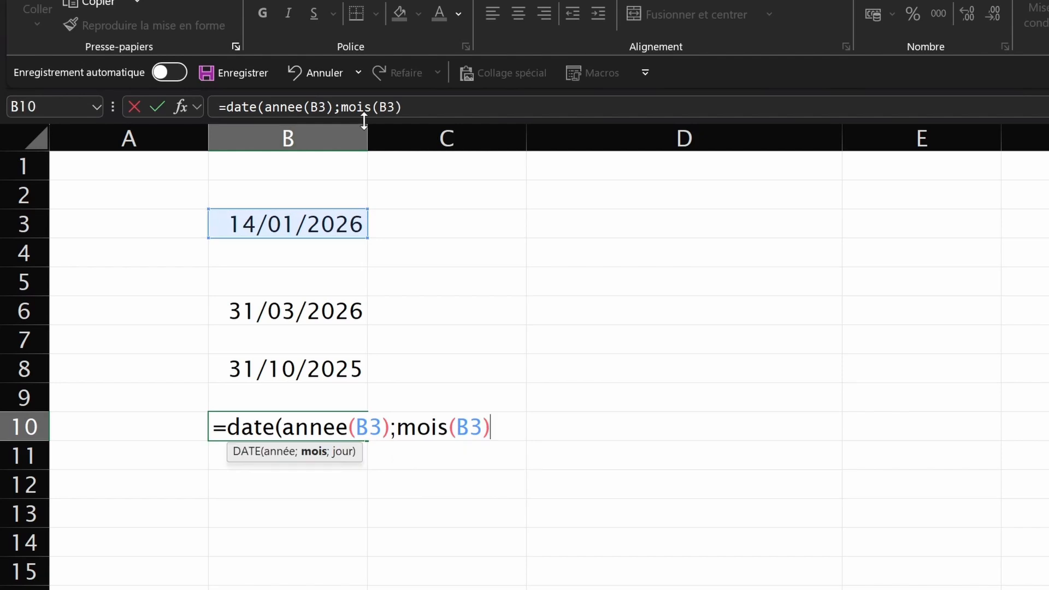
type("+1;1")
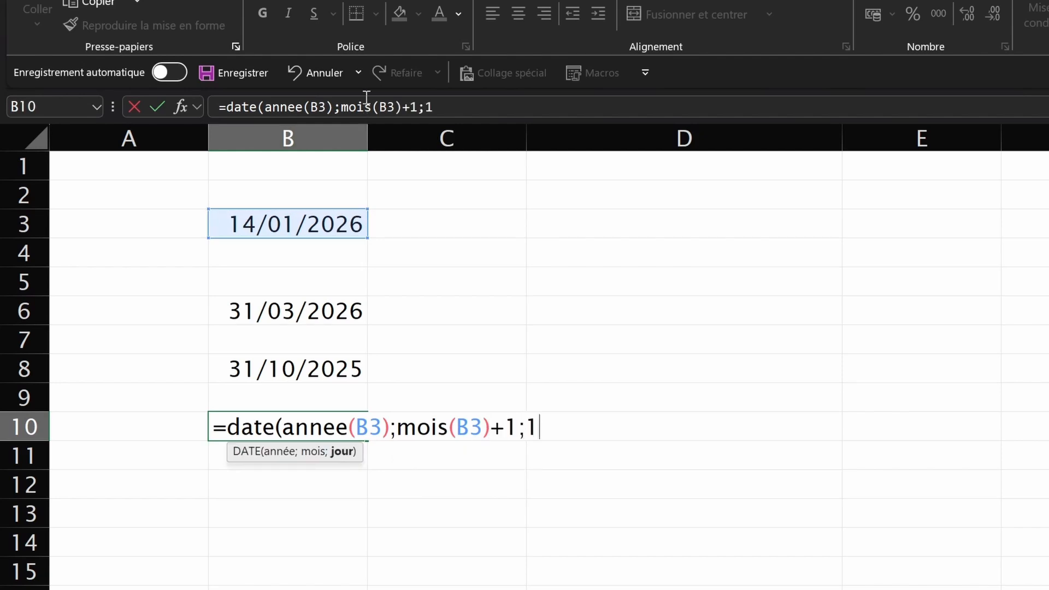
key("Return")
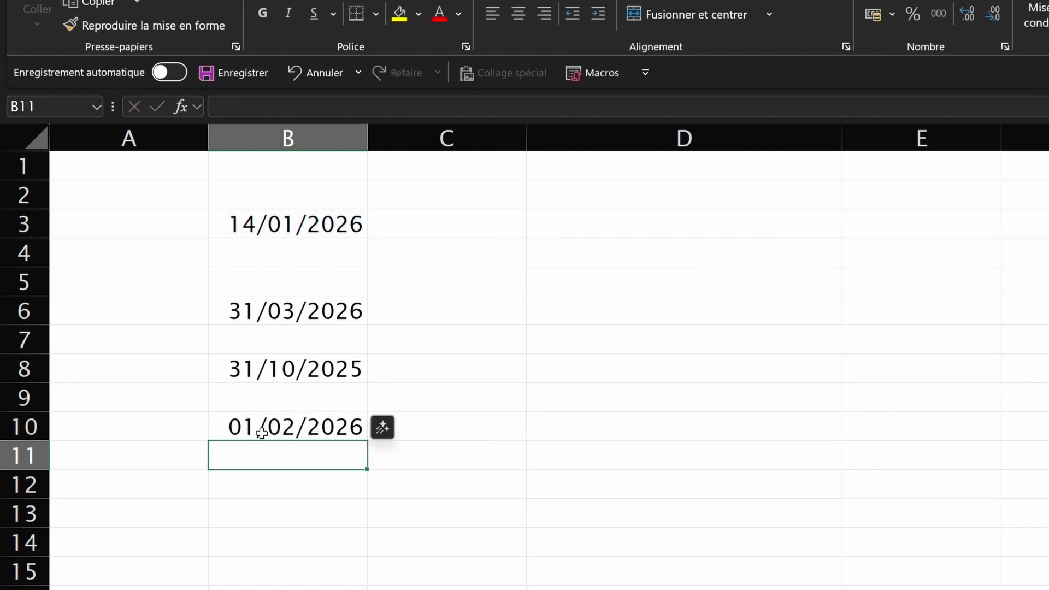
left_click(277, 429)
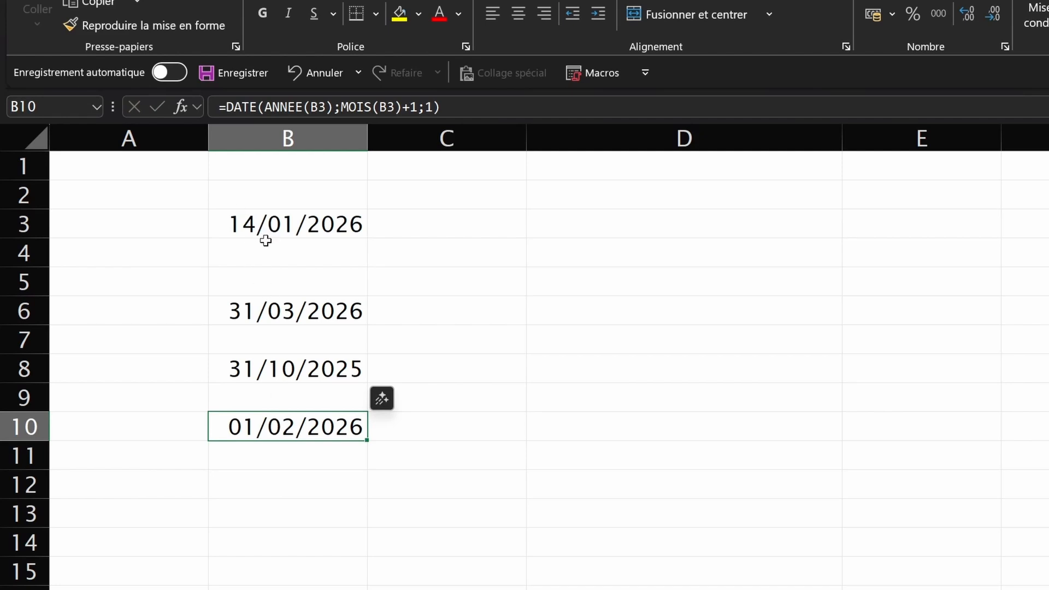
Append -1 to B10's DATE formula to get the last day of B3's month, and review the formula against B3
left_click(457, 109)
type("-1")
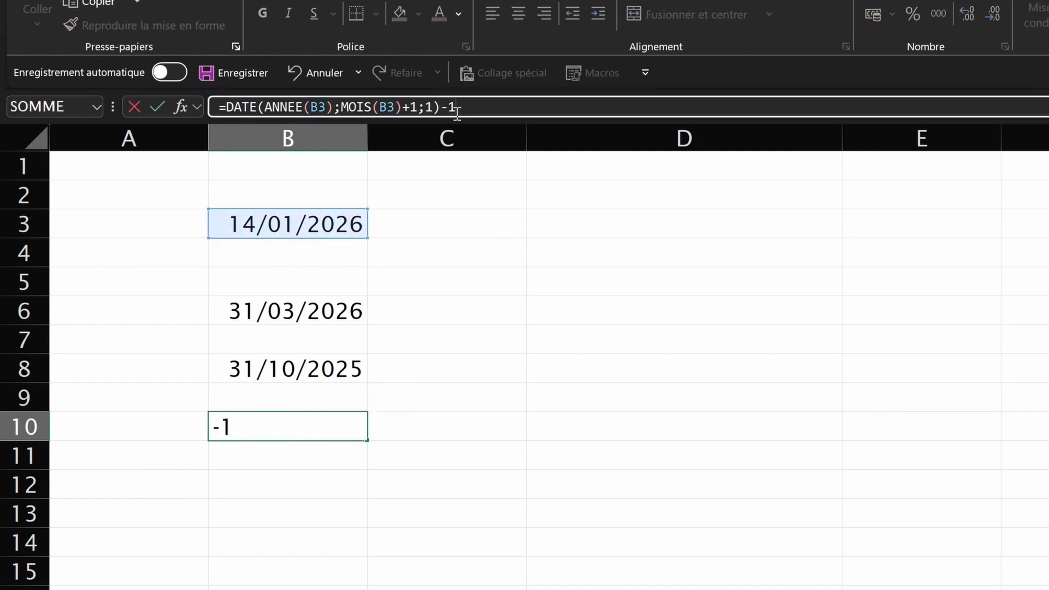
left_click(285, 428)
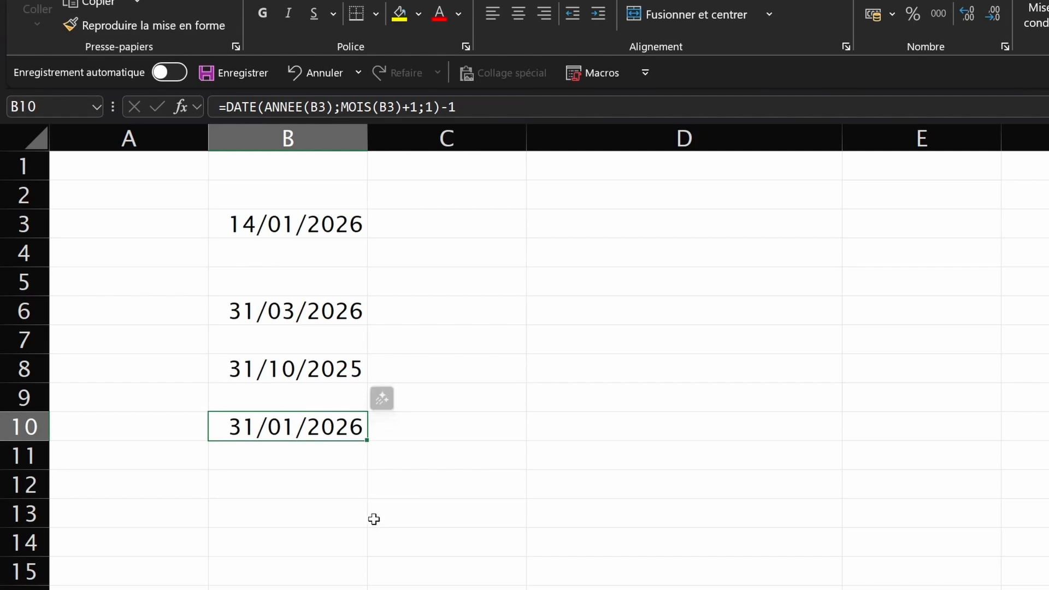
left_click(360, 227)
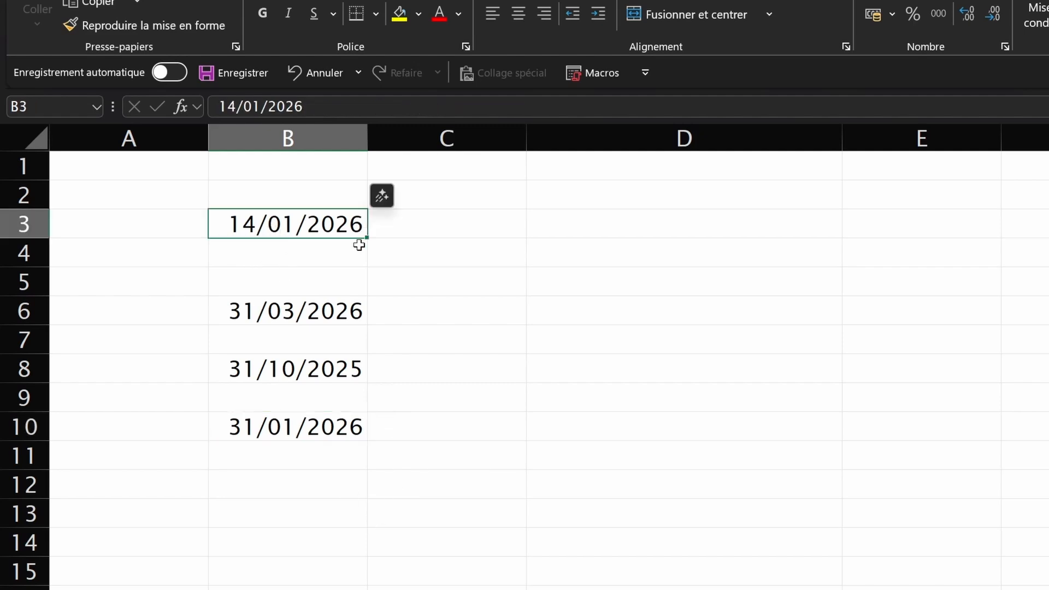
left_click(288, 426)
left_click(431, 106)
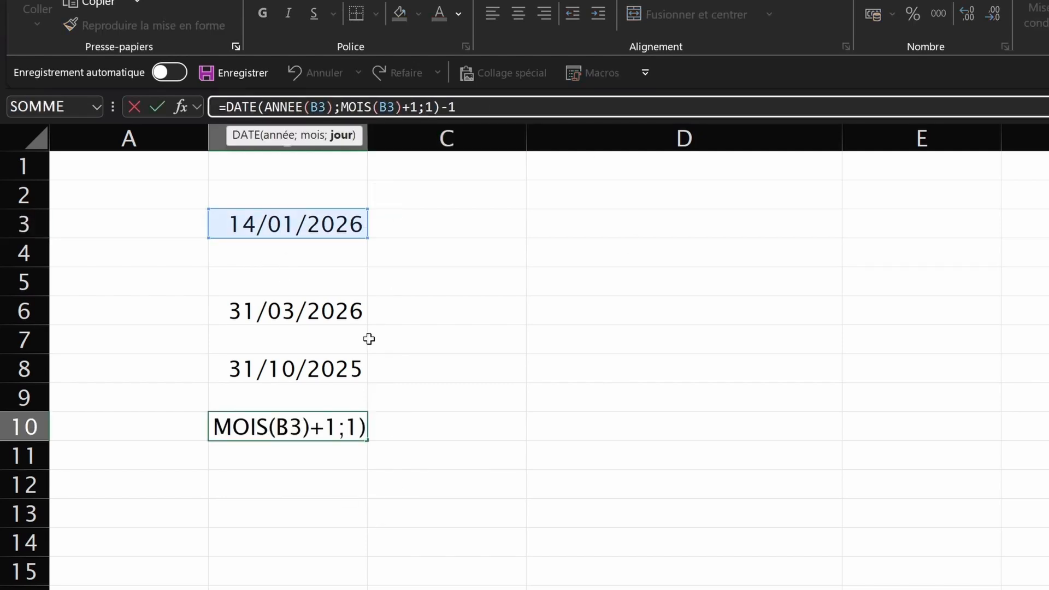
Set the month offset in B6's FIN.MOIS formula back to 0
left_click(323, 309)
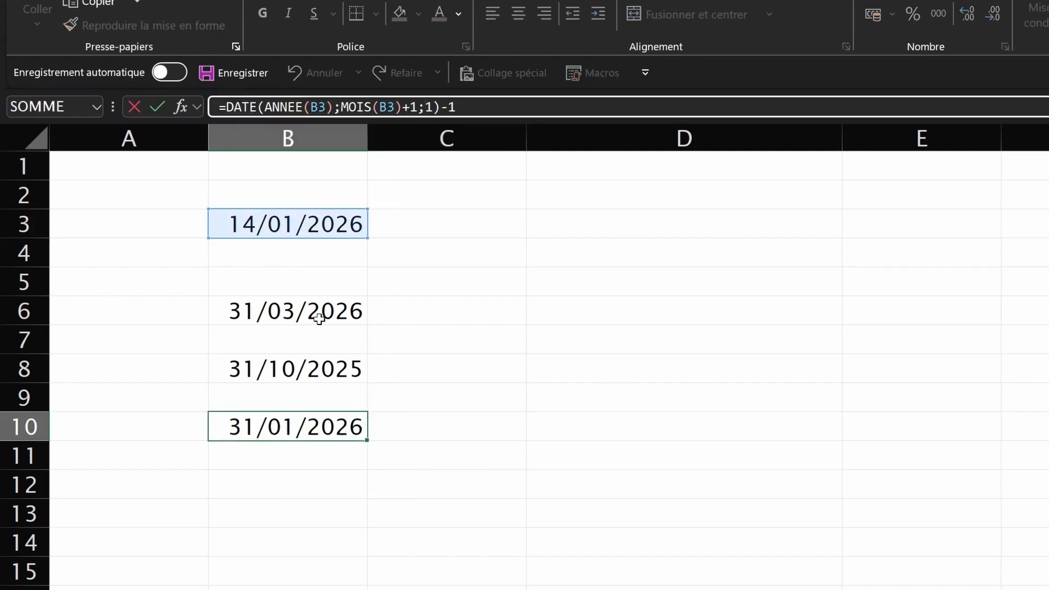
left_click(330, 107)
key("BackSpace")
type("0")
key("Return")
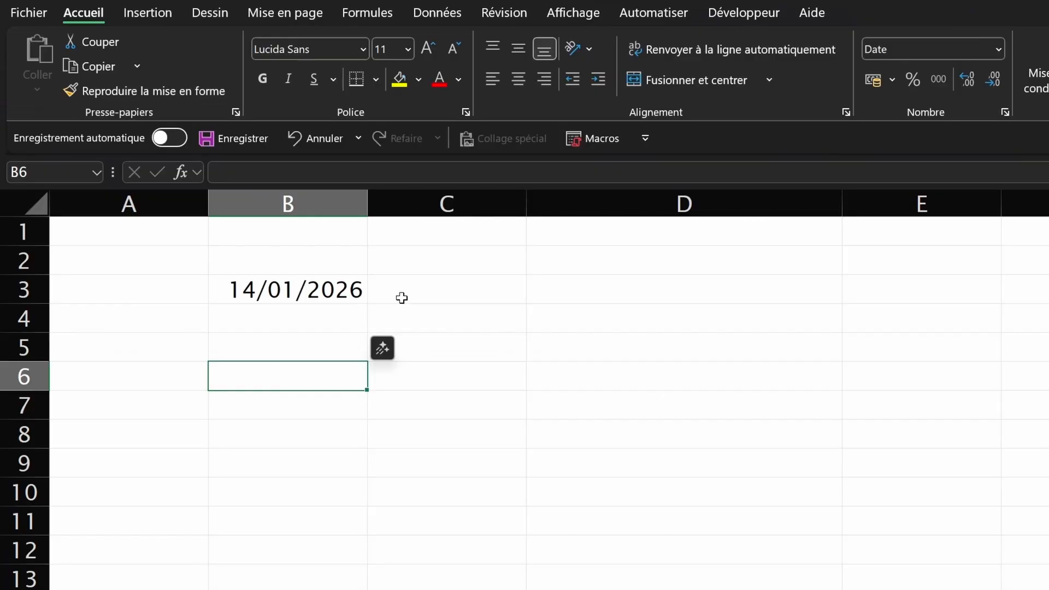
Enter =SERIE.JOUR.OUVRE(B3;10) in B6 to add 10 working days to B3's date, and examine its number-of-days argument
type("=SERIE")
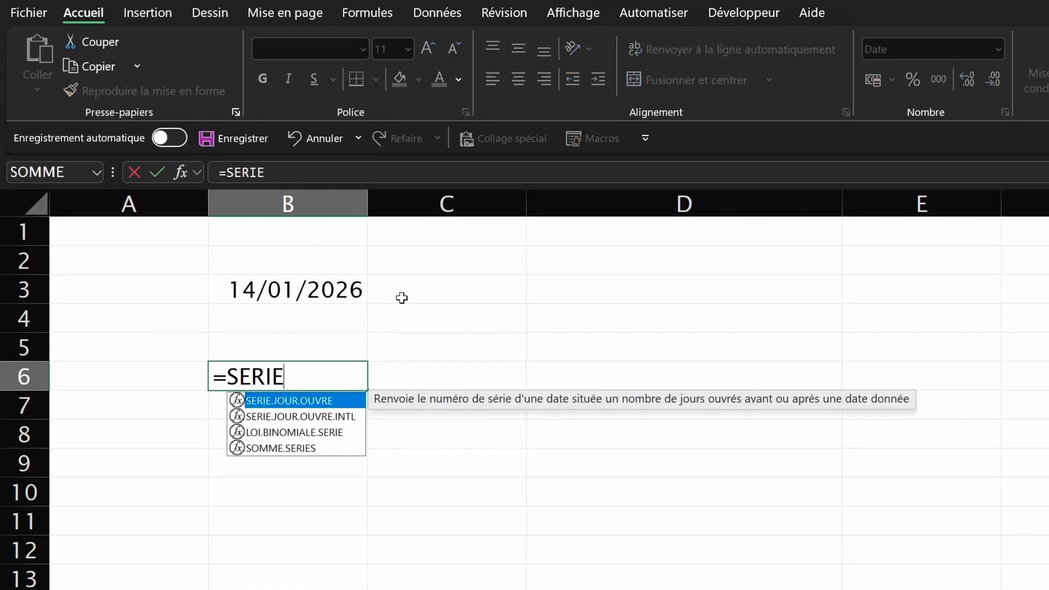
double_click(319, 407)
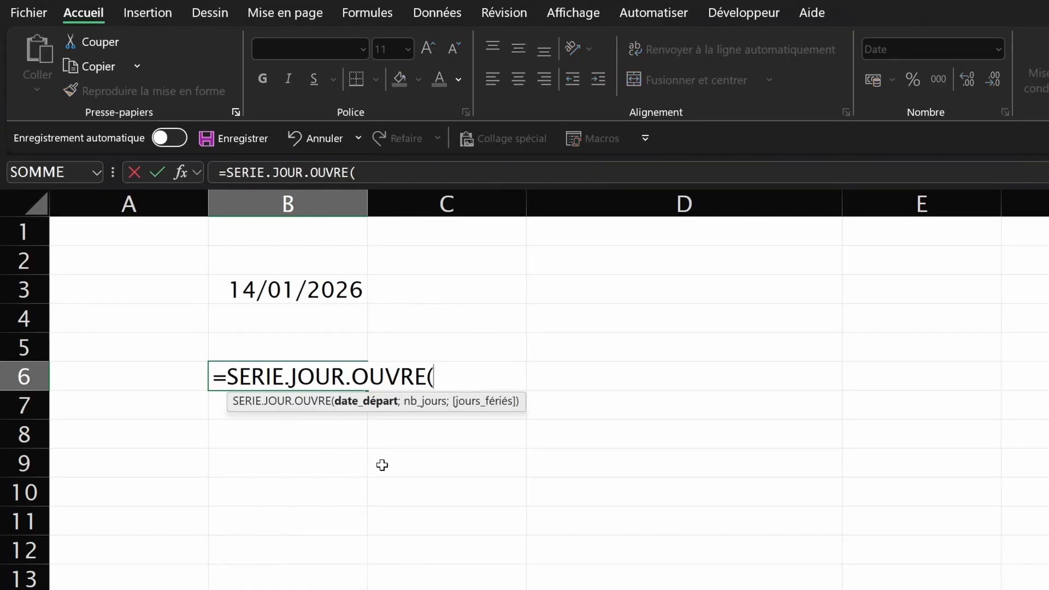
left_click(292, 281)
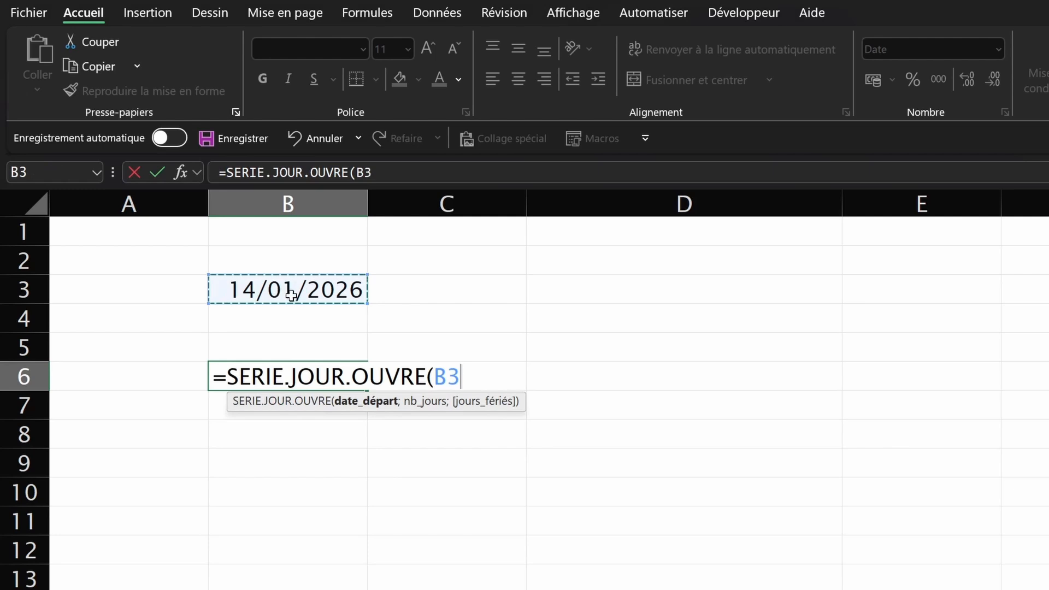
type(";")
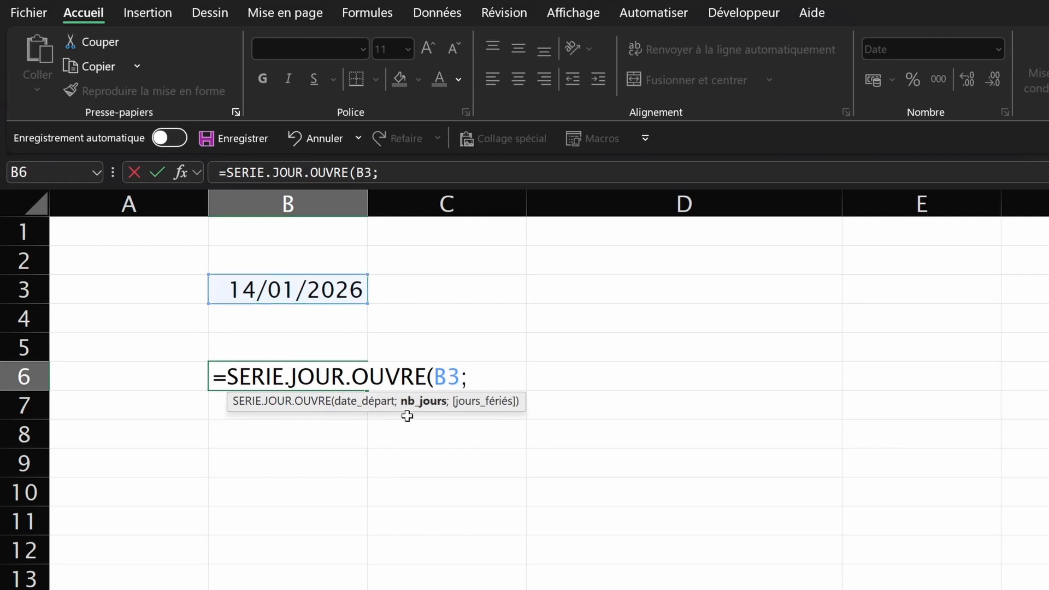
type("10")
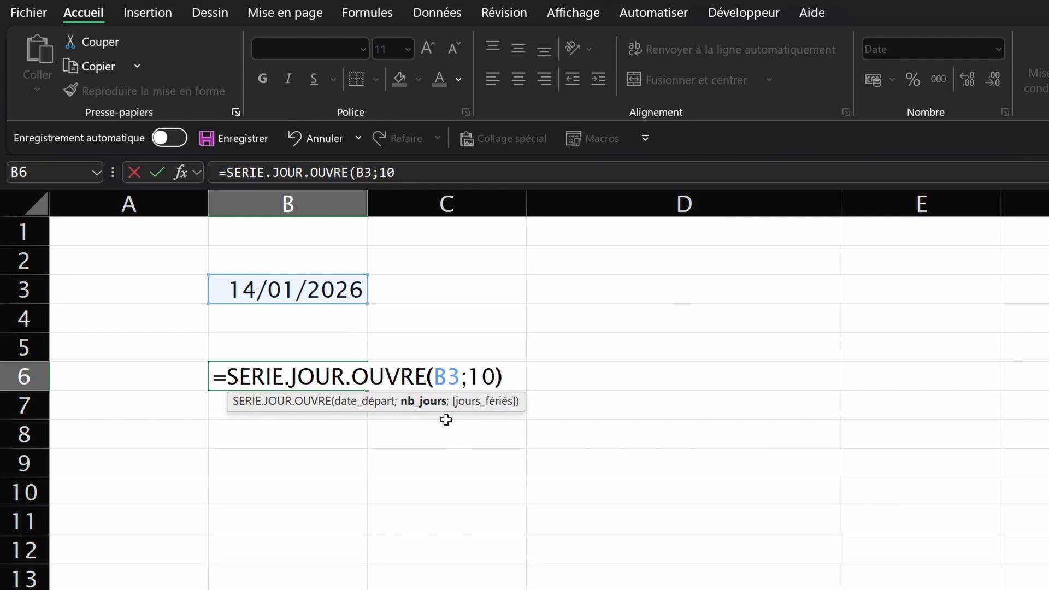
key("Return")
key("Up")
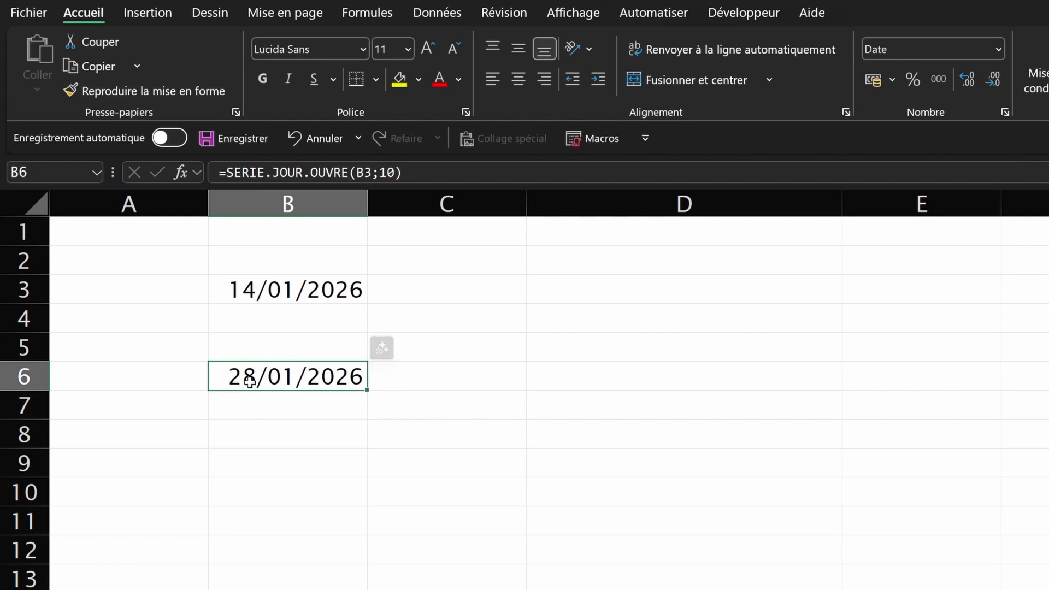
left_click(374, 173)
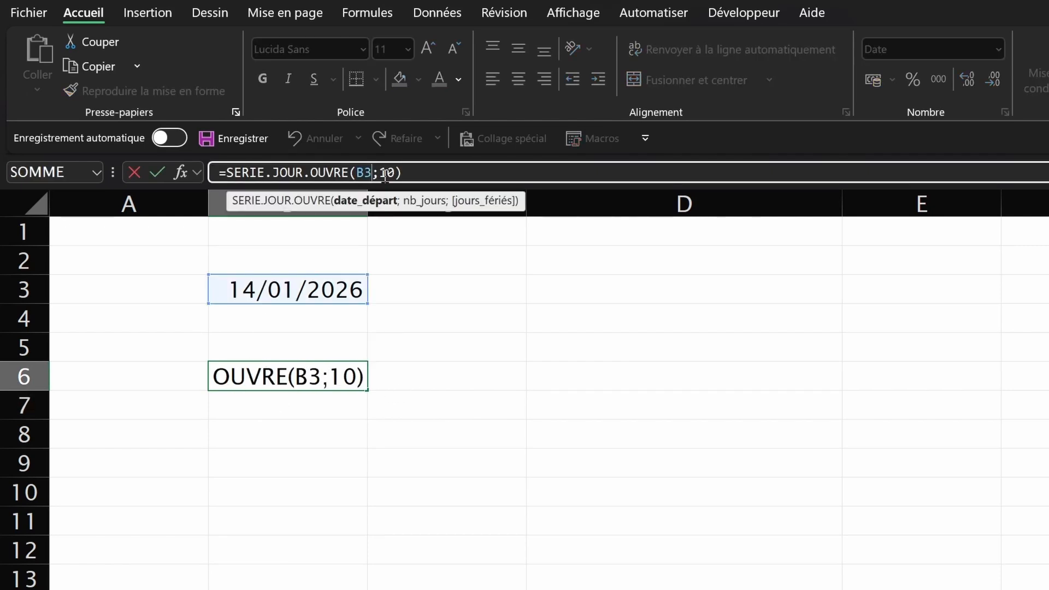
double_click(387, 173)
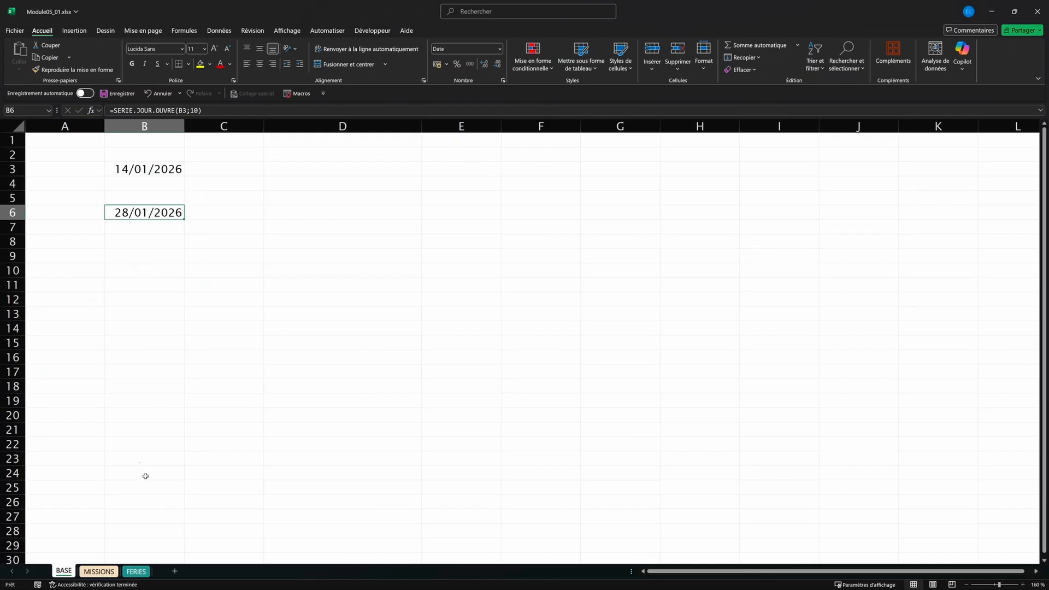
Review the FERIES holiday list and add its JoursFeries column as the holidays argument of the SERIE.JOUR.OUVRE formula in BASE cell B6
left_click(134, 574)
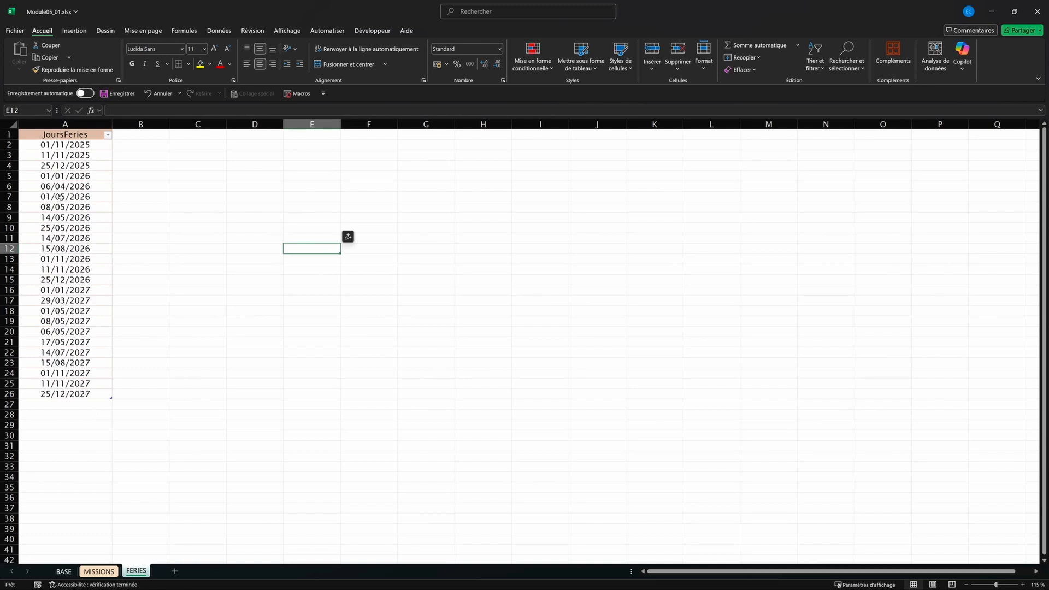
left_click_drag(73, 146, 97, 398)
left_click(139, 375)
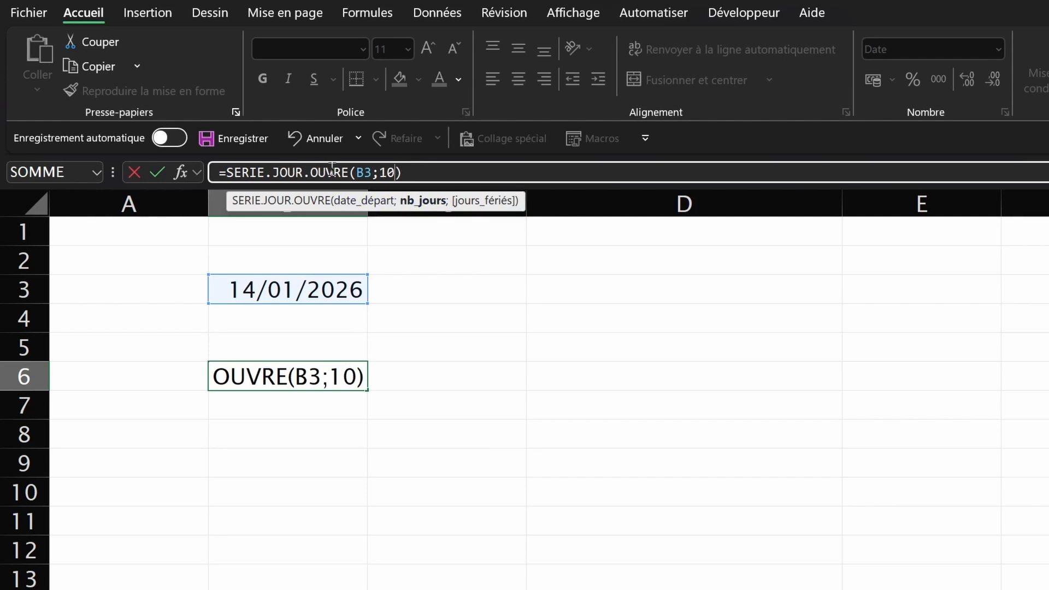
type(";")
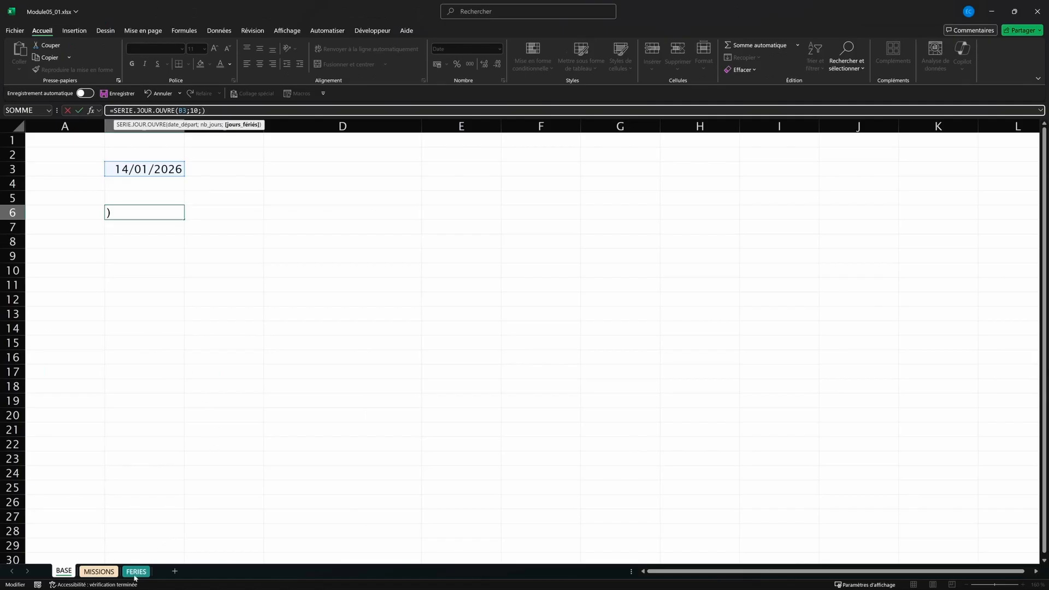
left_click(135, 574)
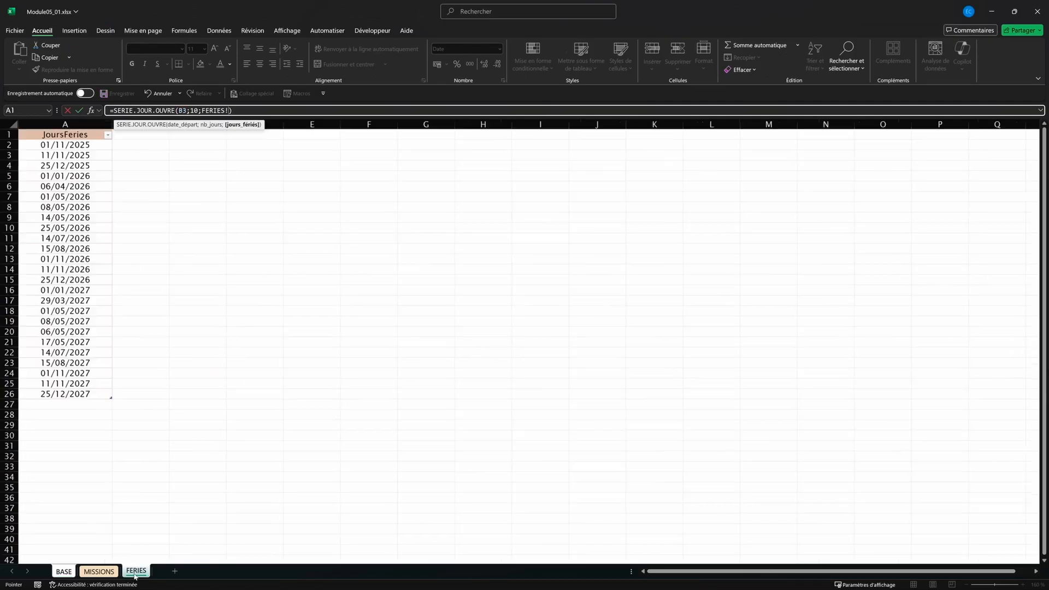
left_click(74, 145)
left_click_drag(74, 145, 104, 395)
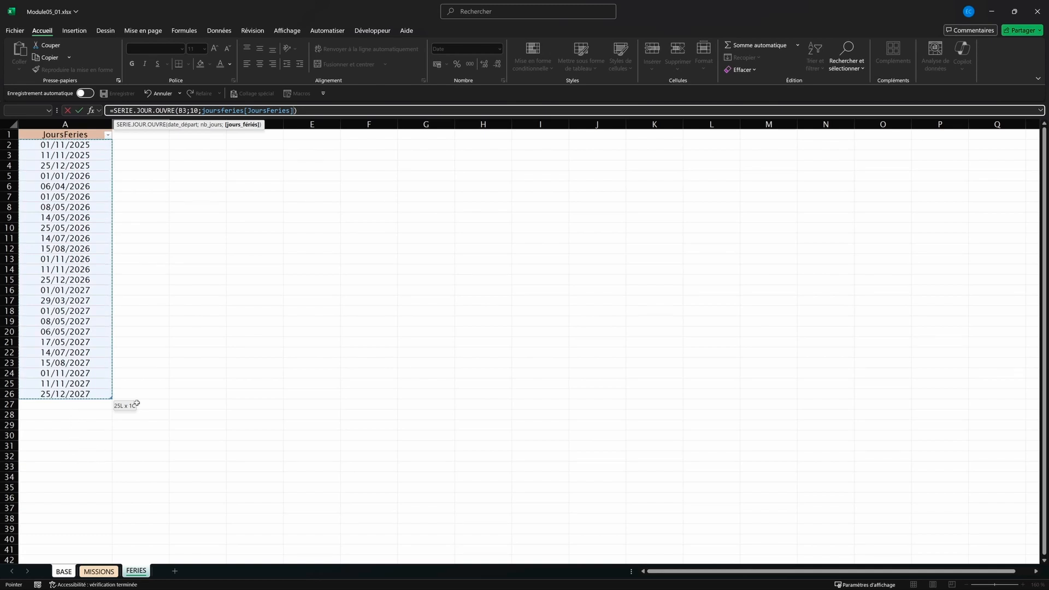
left_click(241, 107)
key("Return")
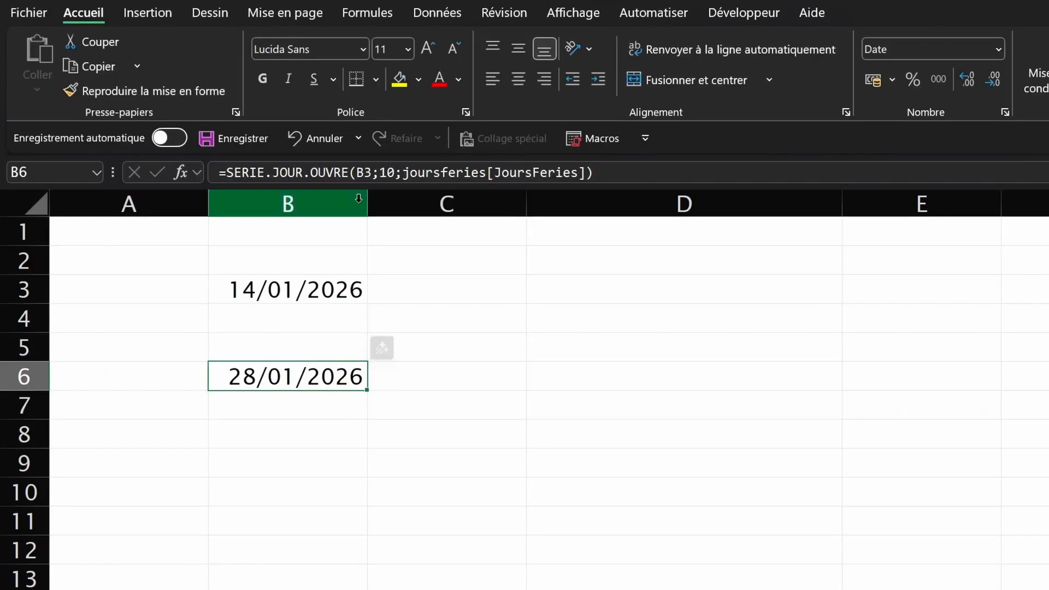
Set the number of working days in B6's SERIE.JOUR.OUVRE formula to 360
double_click(387, 172)
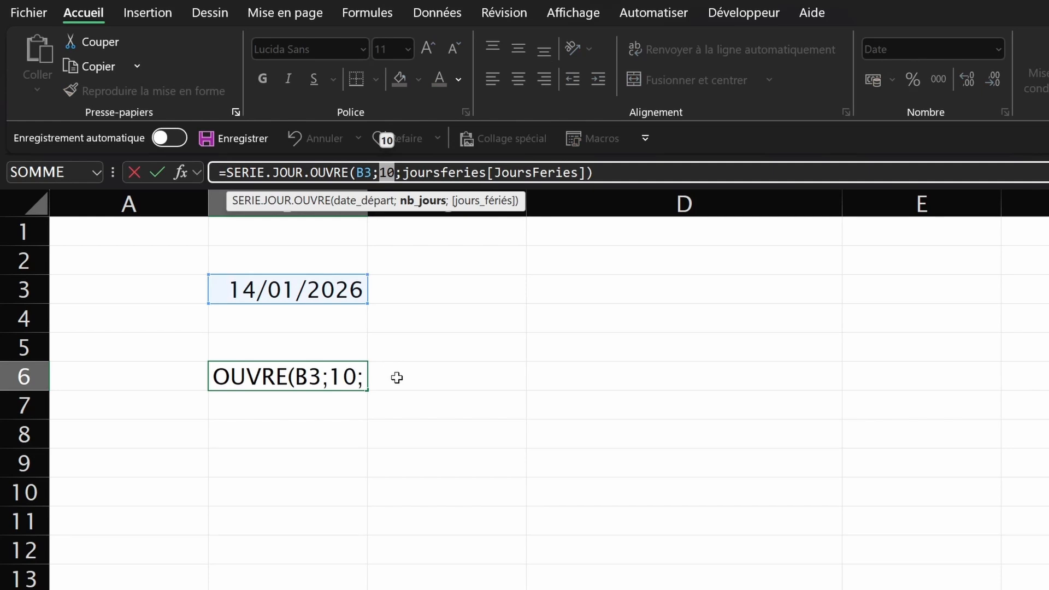
type("360")
left_click(305, 358)
left_click(309, 395)
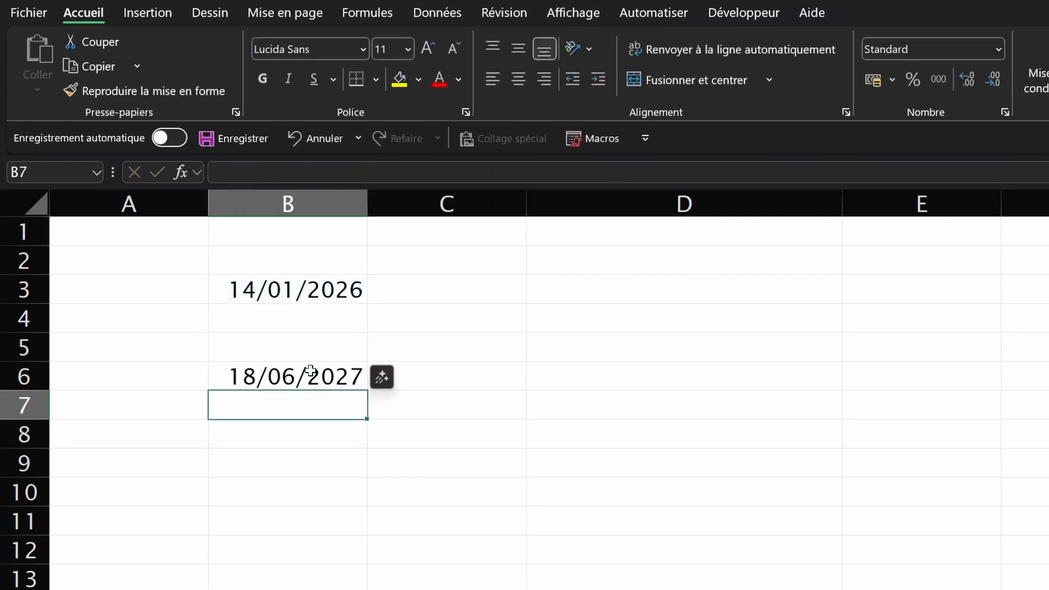
left_click(311, 376)
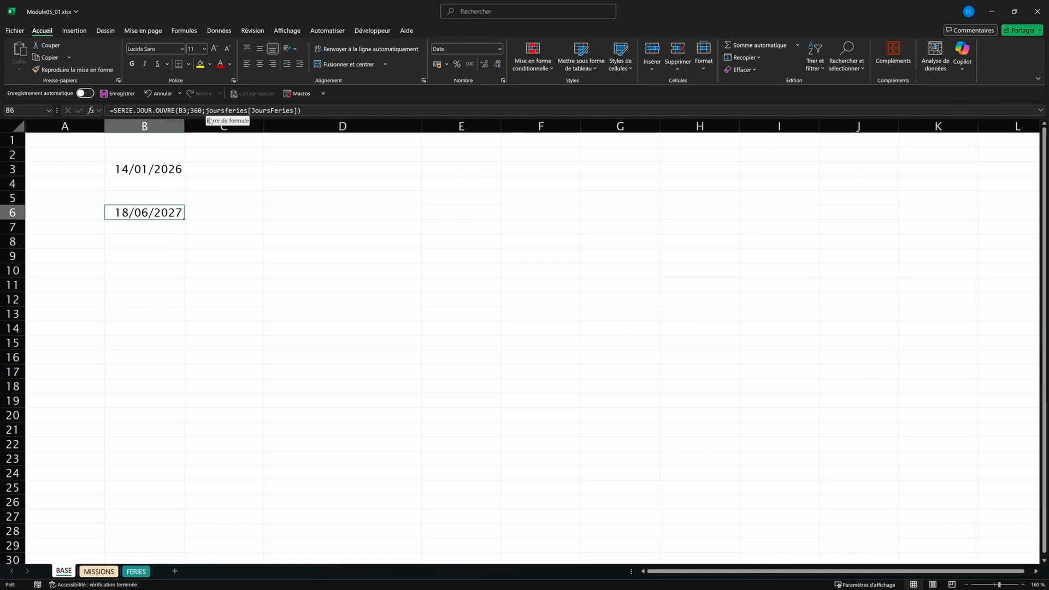
Fill the Duree column on the MISSIONS sheet with =[@[Date de fin prevue]]-[@[Date de debut]]
left_click(112, 572)
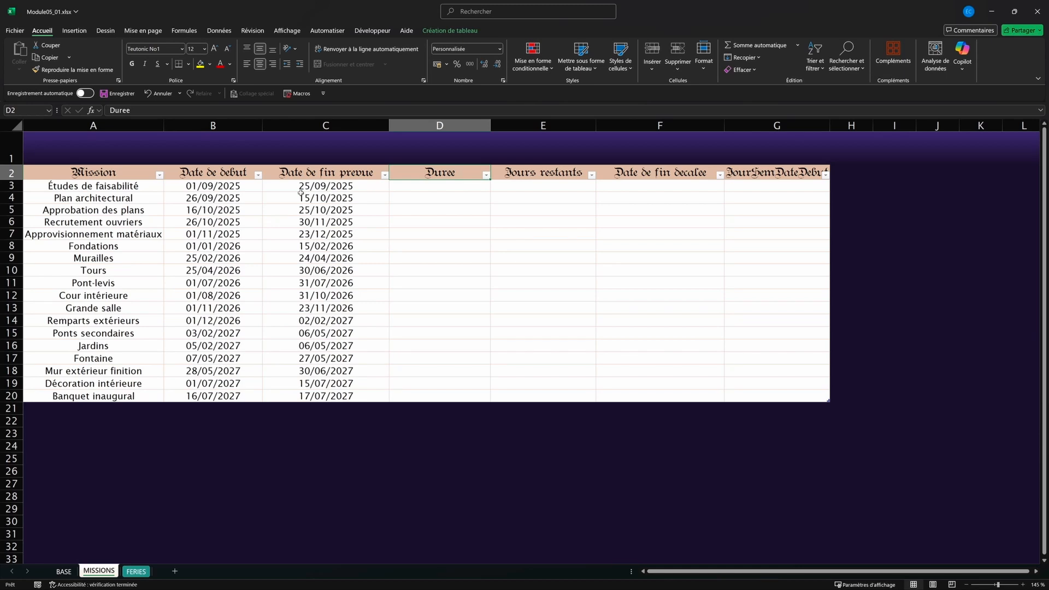
key("Down")
key("Down")
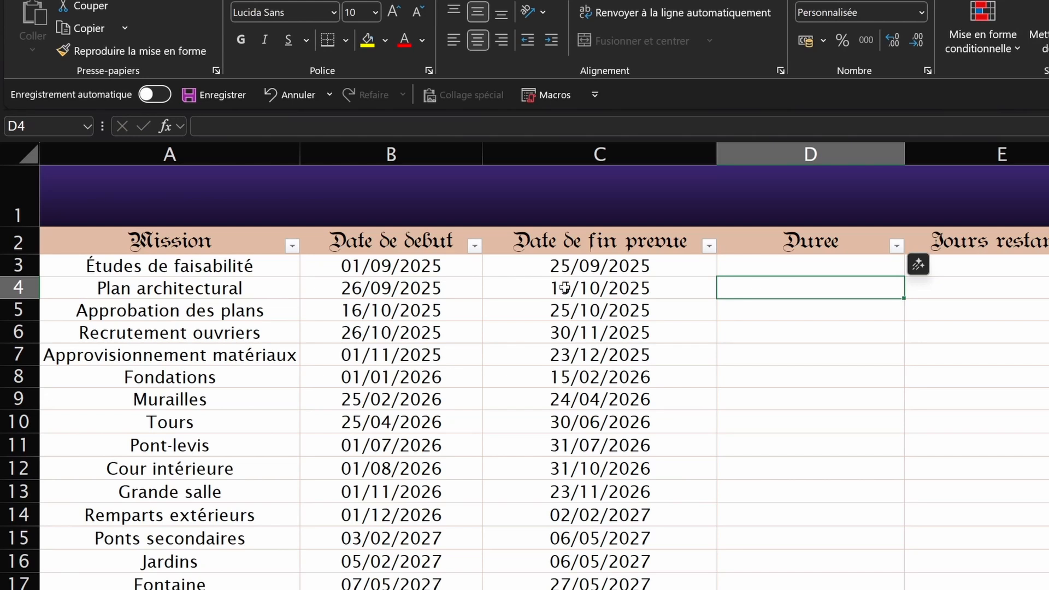
left_click_drag(814, 269, 817, 587)
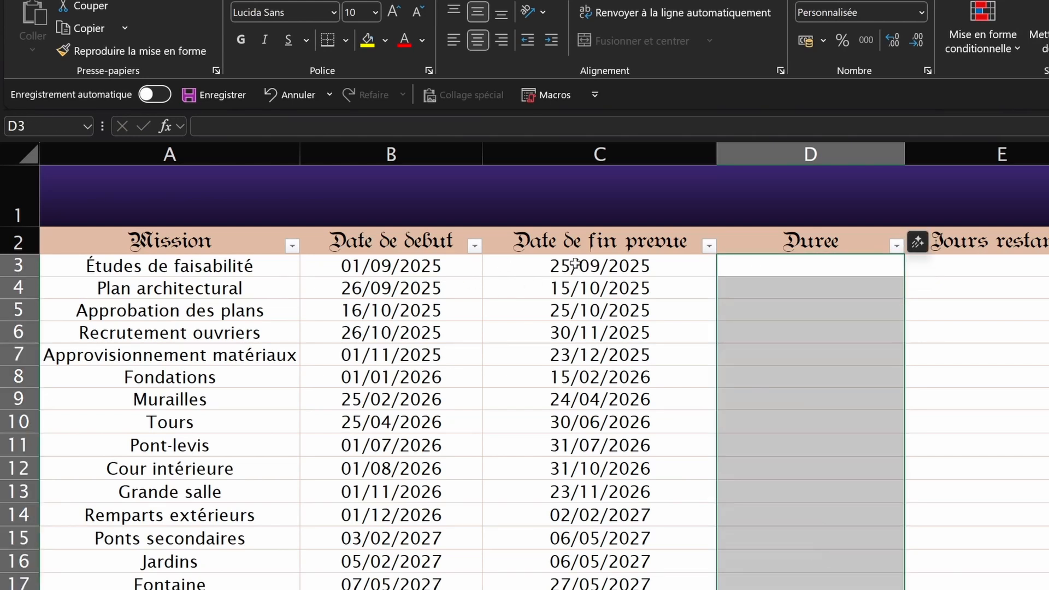
left_click_drag(600, 265, 641, 589)
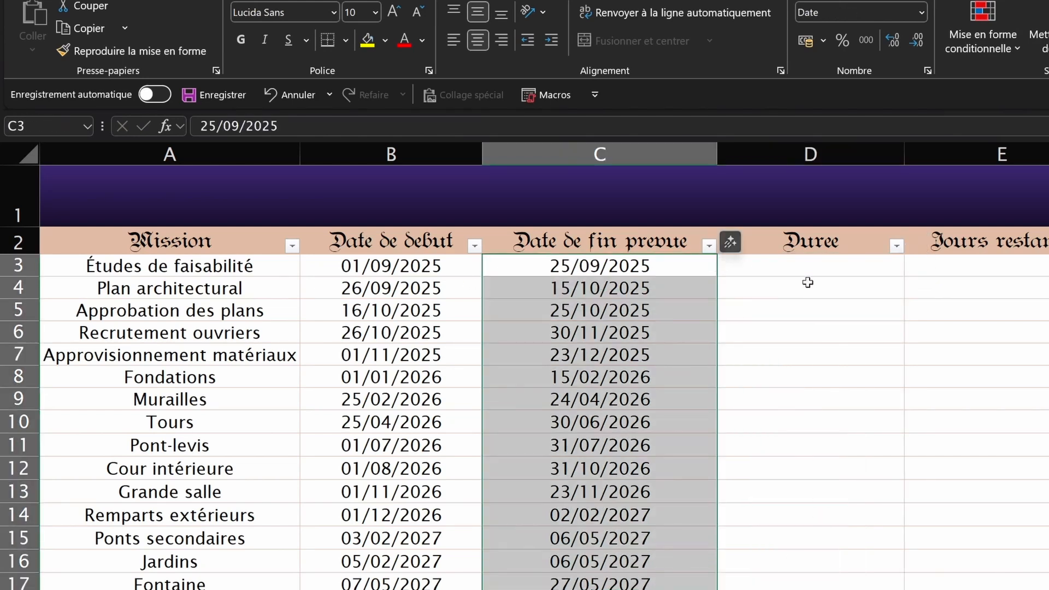
left_click(754, 265)
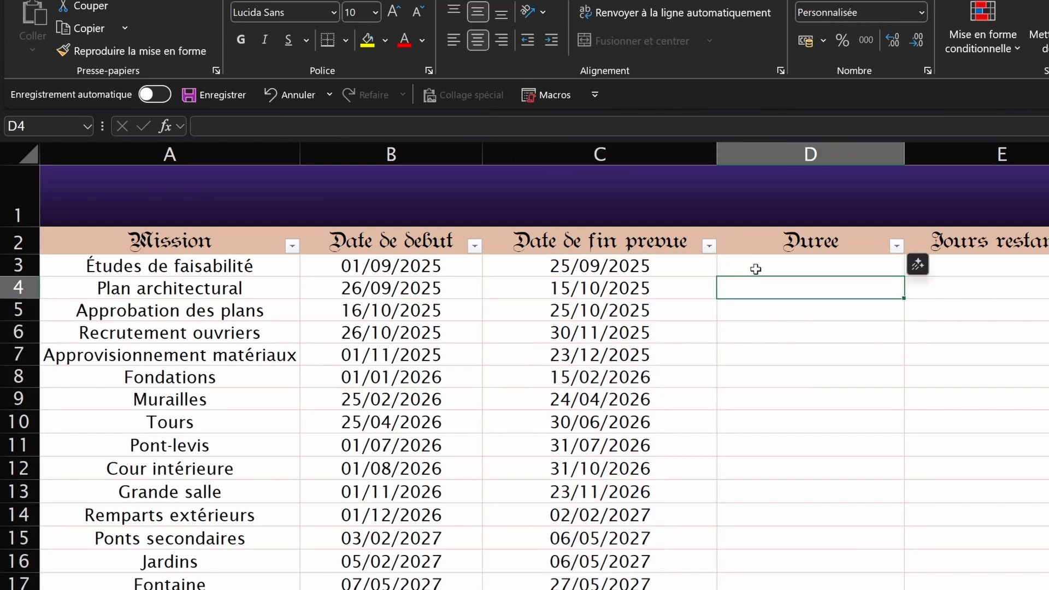
type("=")
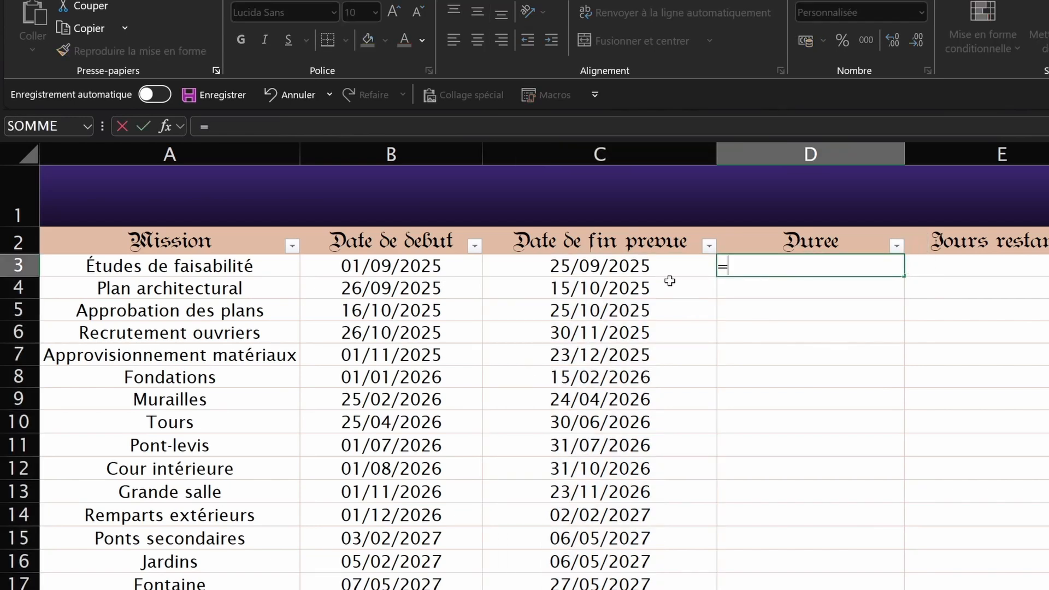
left_click(656, 267)
type("-")
left_click(418, 271)
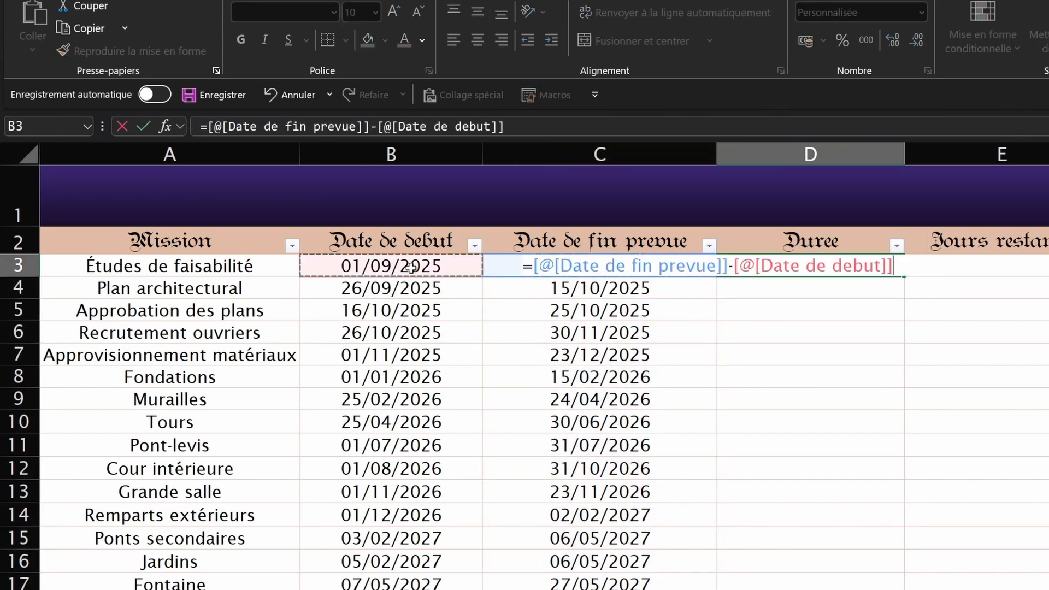
key("Return")
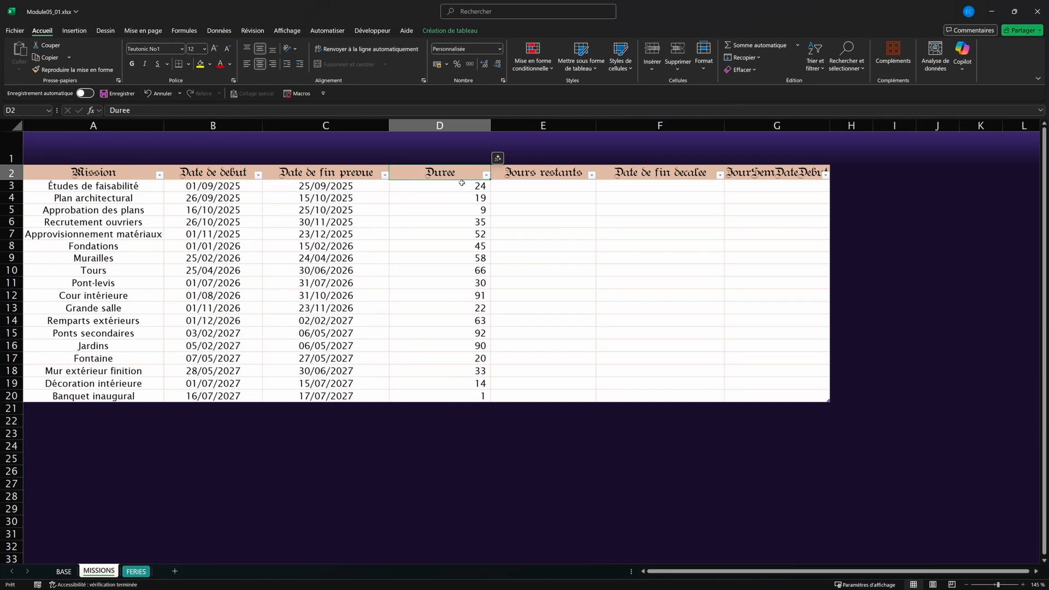
Replace the formulas in the Duree column, D3:D20, with their values
left_click(461, 185)
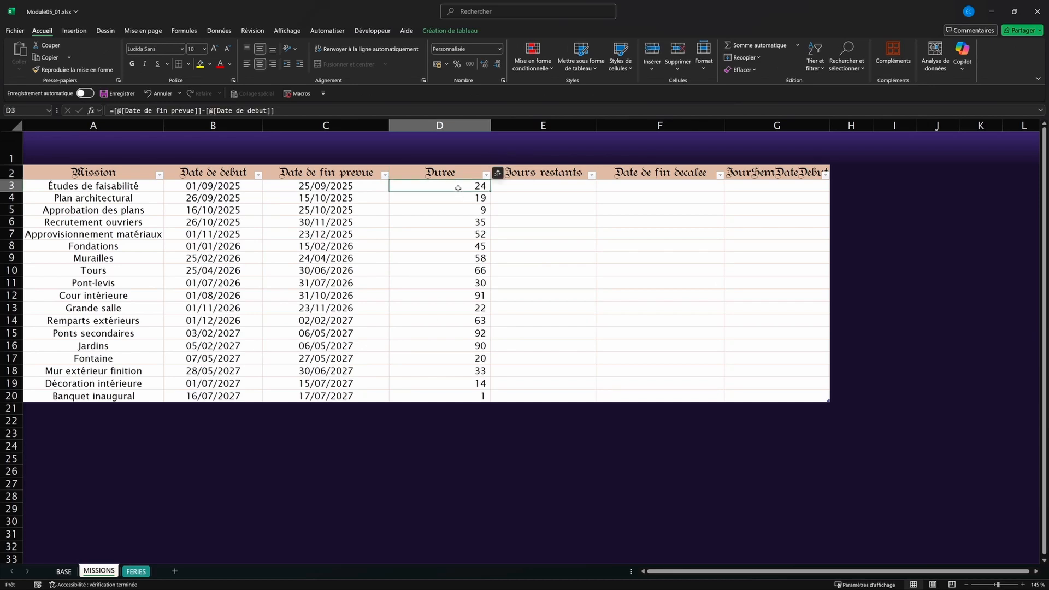
key("ctrl+shift+Down")
key("ctrl+c")
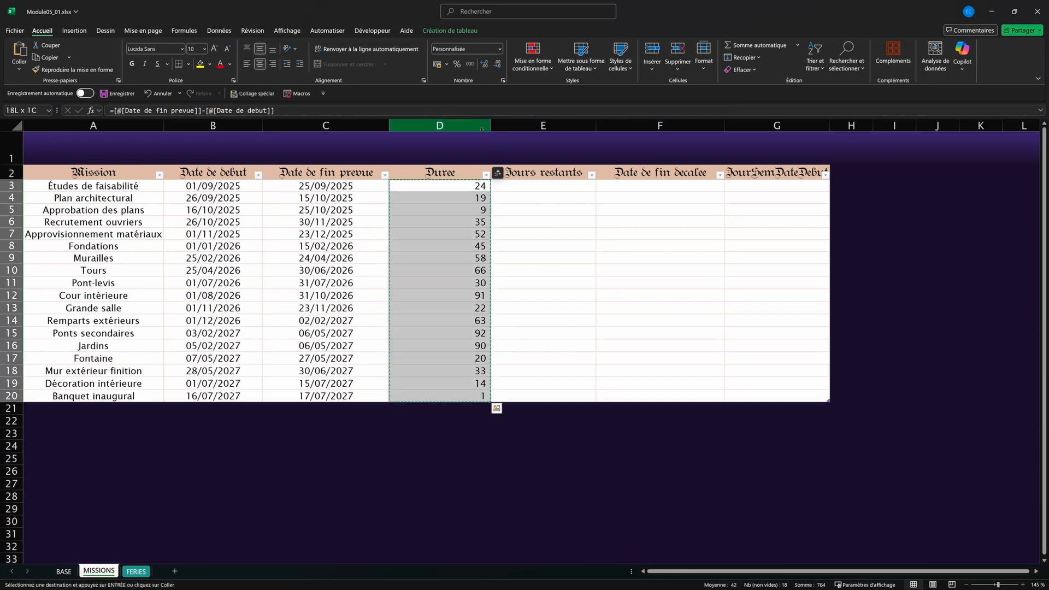
key("ctrl+shift+v")
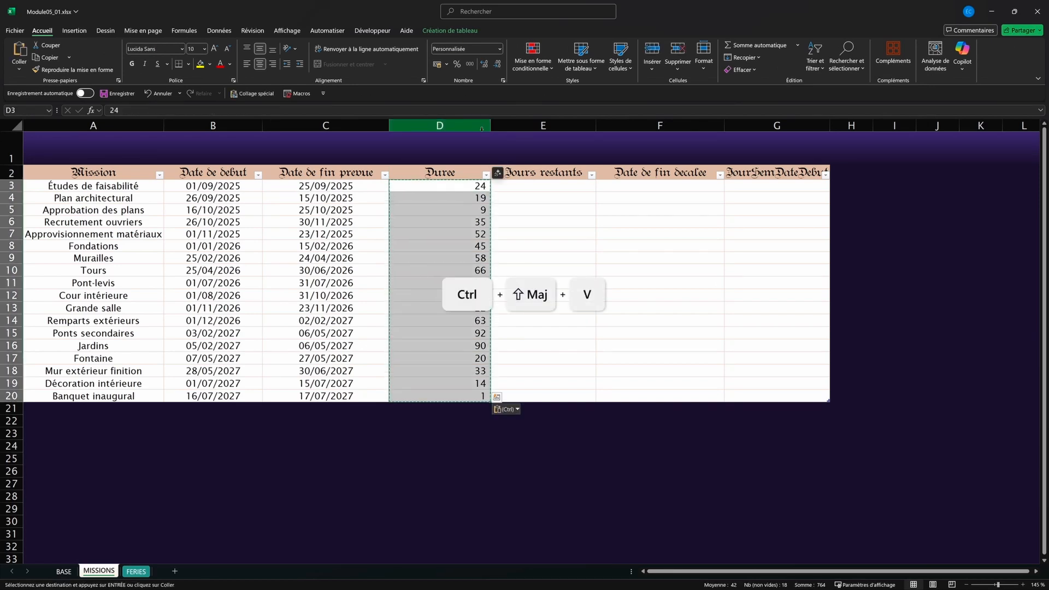
Clear all the dates in the Date de fin prevue column, C3:C20
left_click(310, 187)
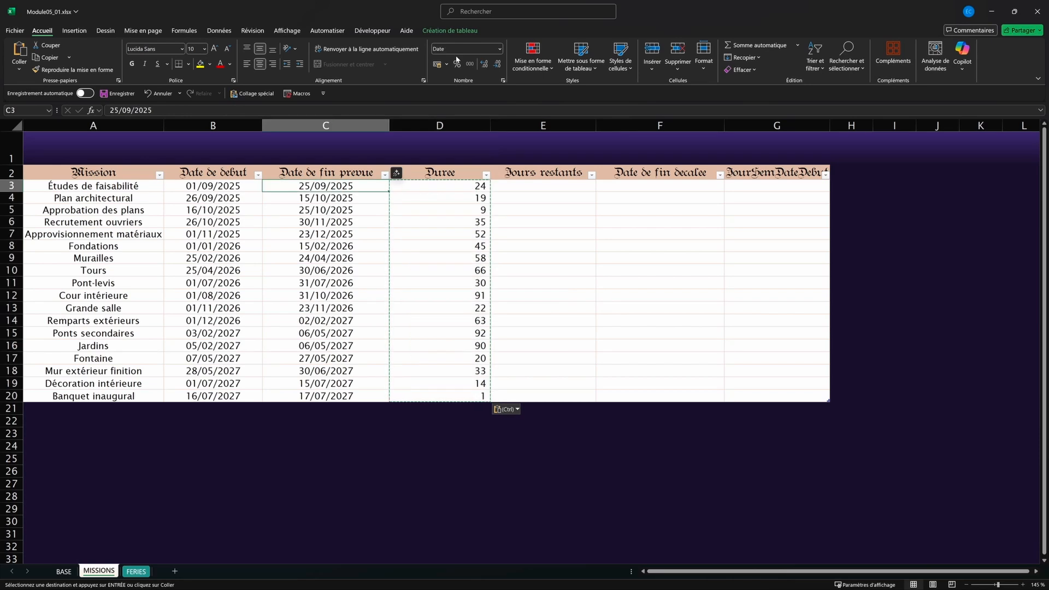
key("ctrl+shift+Down")
key("Delete")
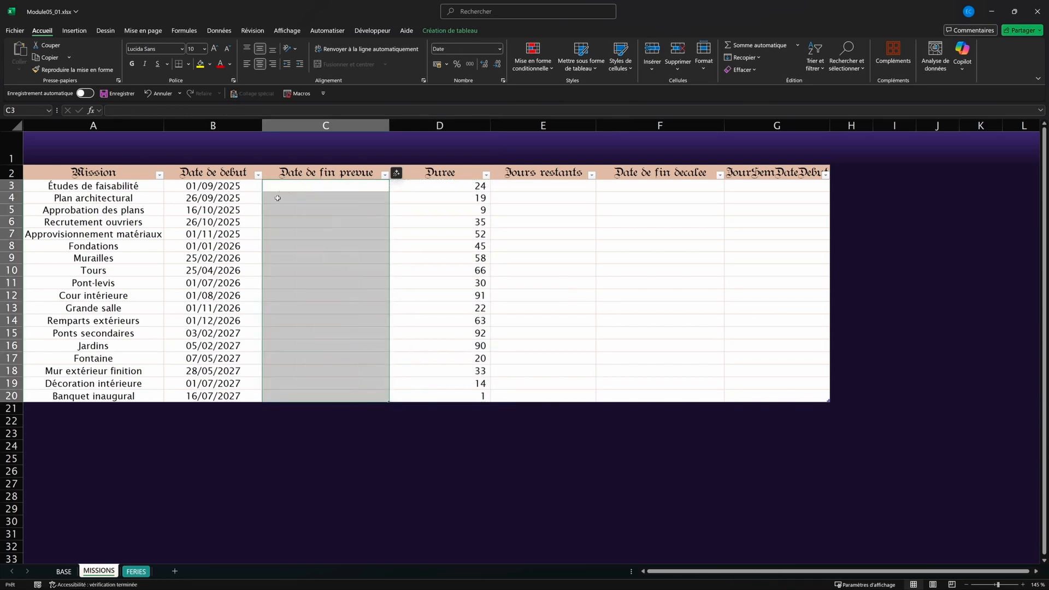
left_click(290, 188)
type("=")
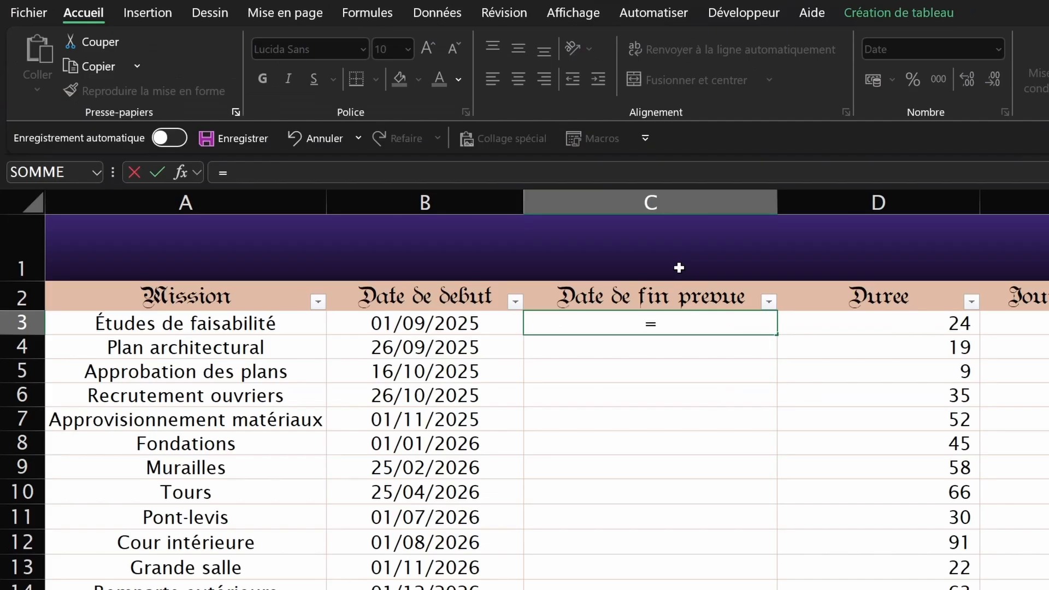
type("SERIE.JOUR.")
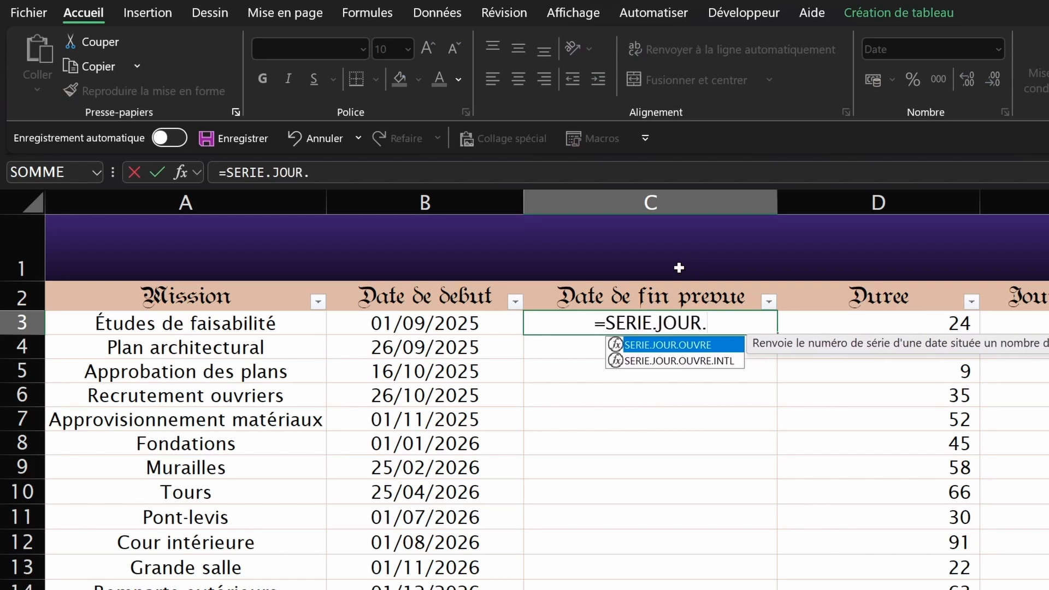
type("OUVRE(")
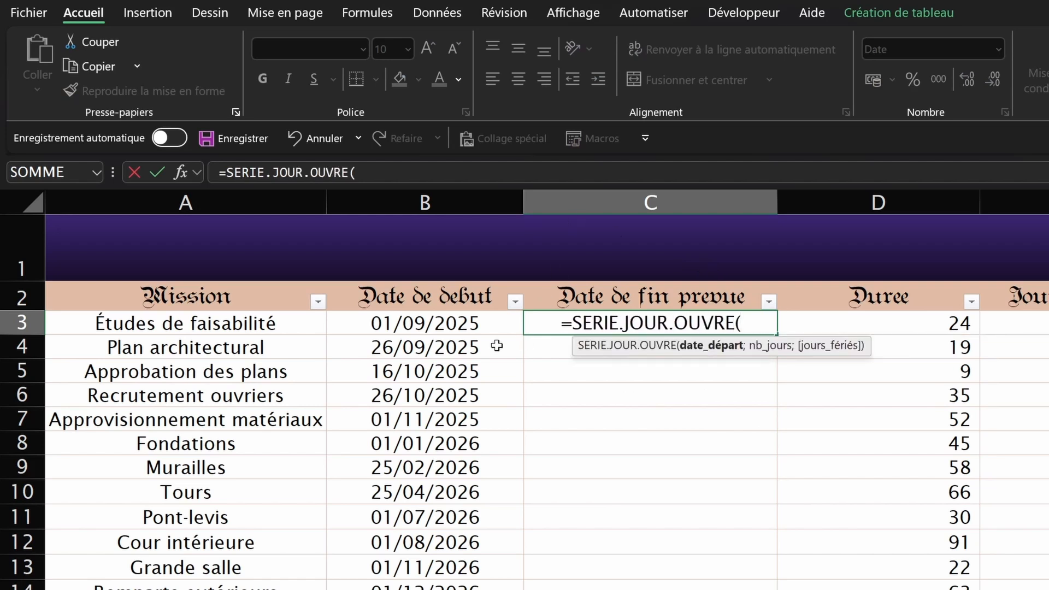
left_click(462, 323)
type(";")
left_click(931, 351)
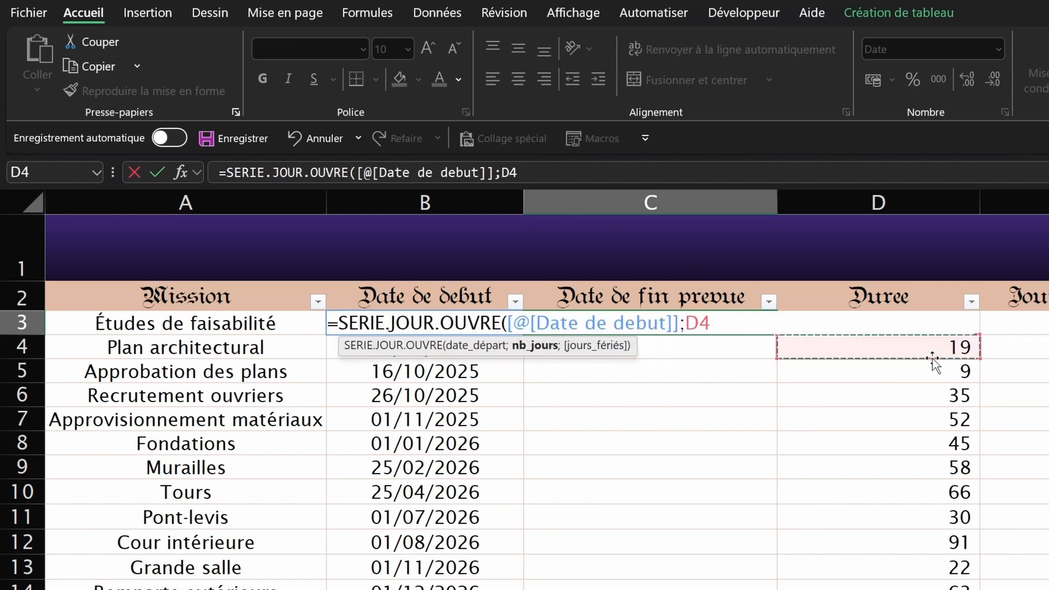
key("Up")
type(";")
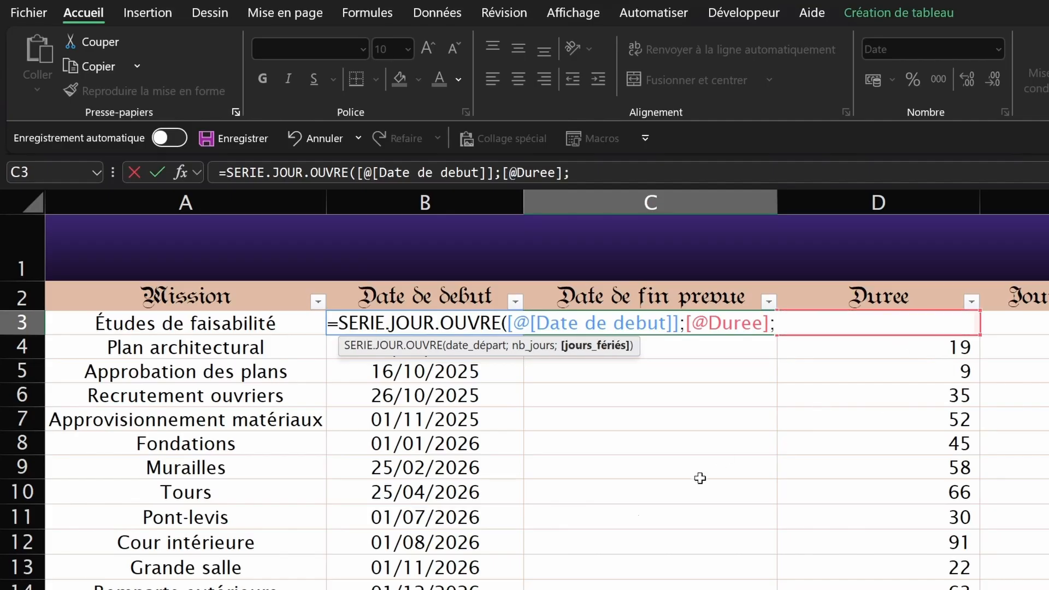
left_click(136, 570)
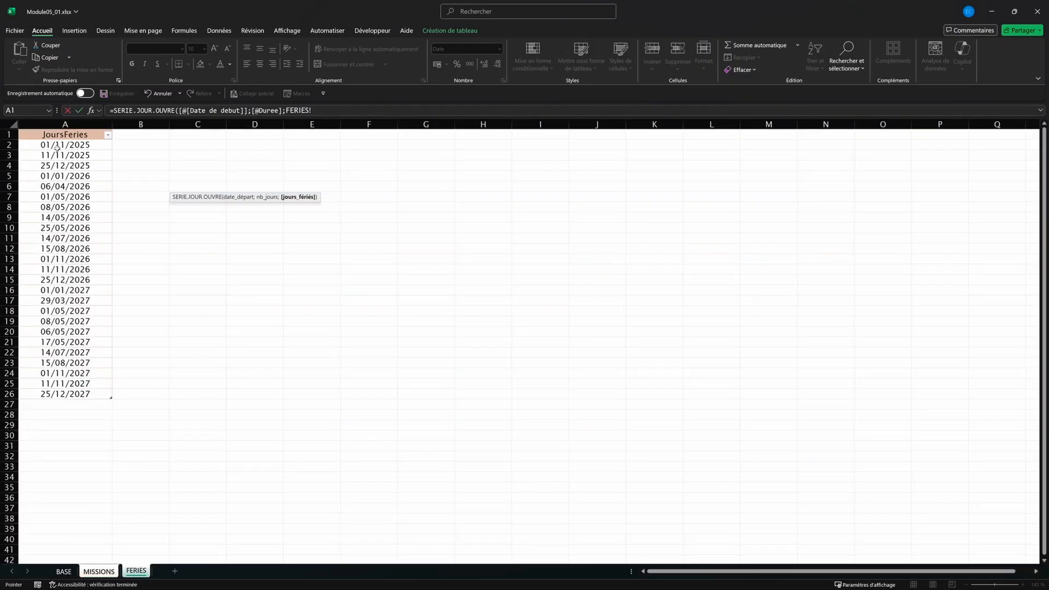
left_click(57, 146)
left_click(67, 136)
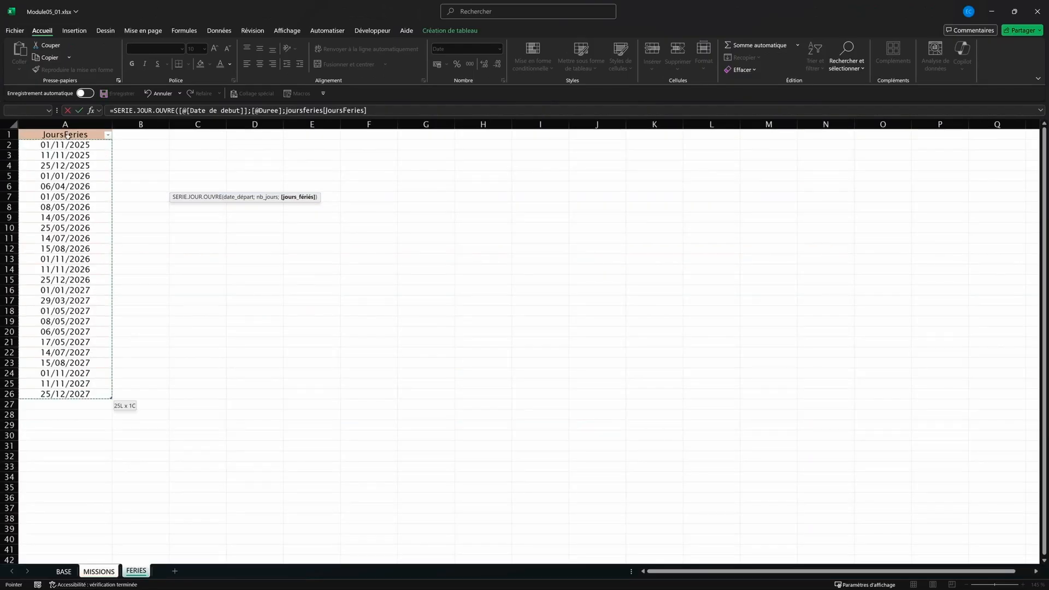
type(")")
key("Return")
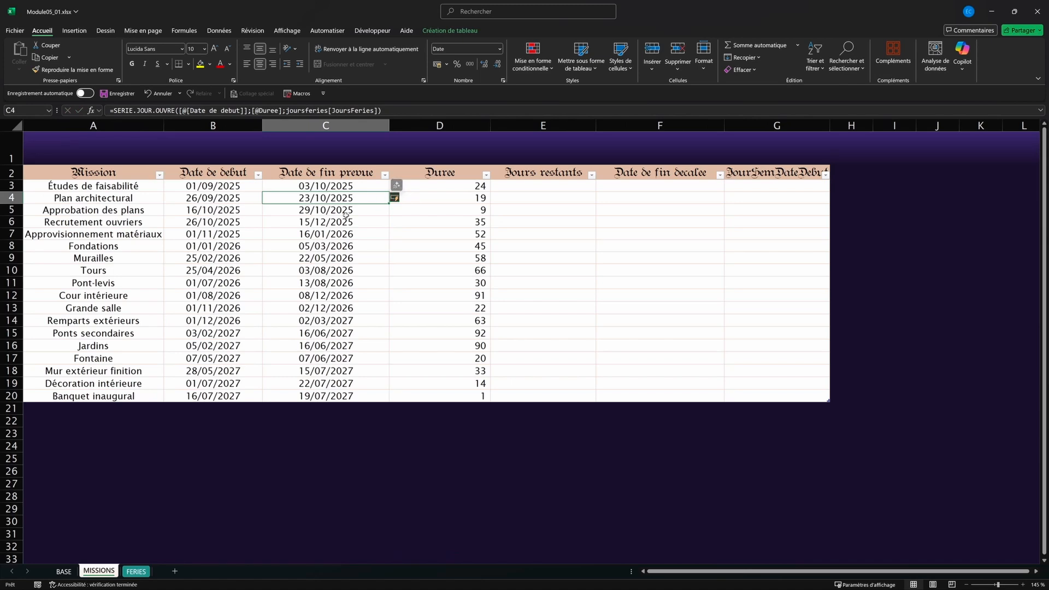
Compare the calculated planned end dates with the durations, start dates and first missions in the table
left_click(343, 187)
left_click_drag(343, 187, 340, 395)
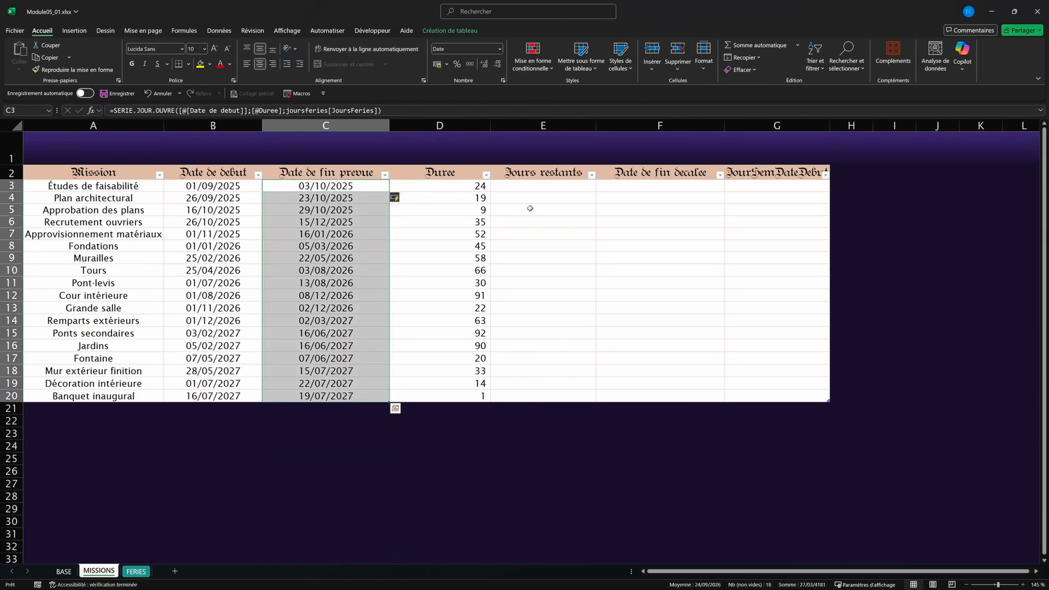
left_click_drag(444, 186, 401, 395)
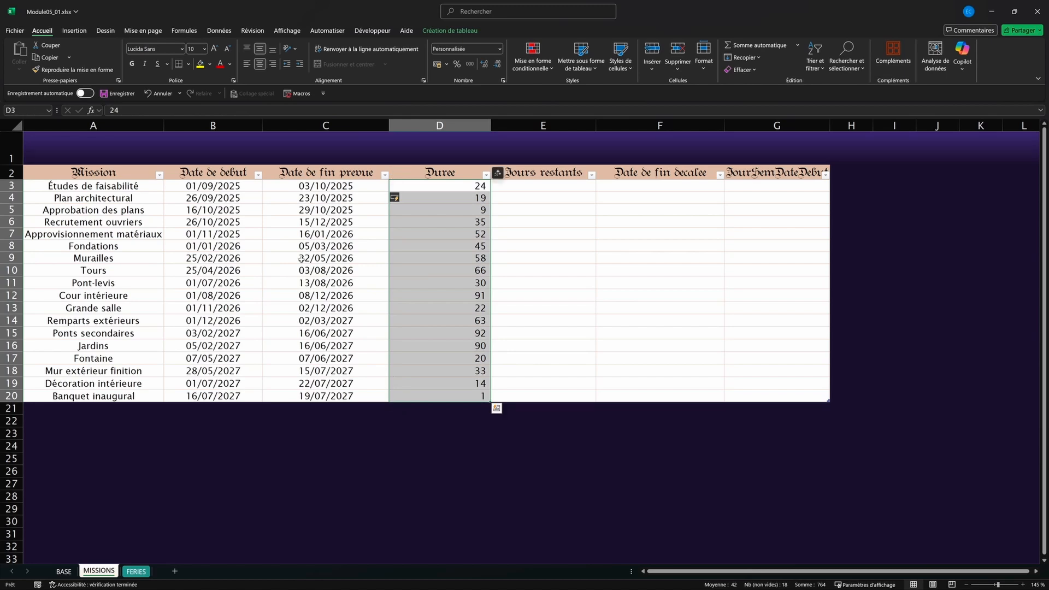
left_click(207, 188)
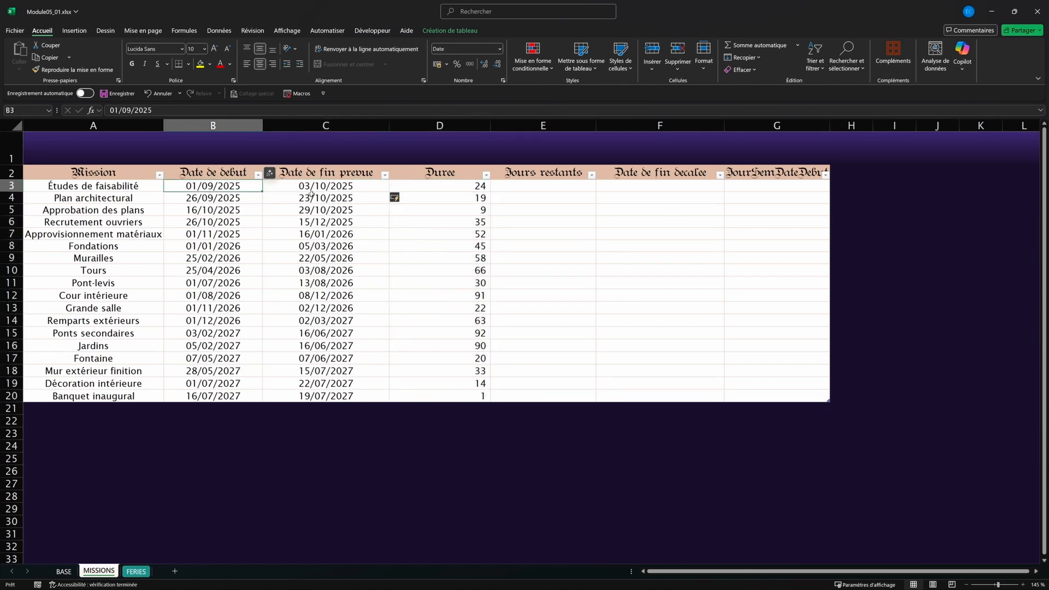
left_click(143, 199)
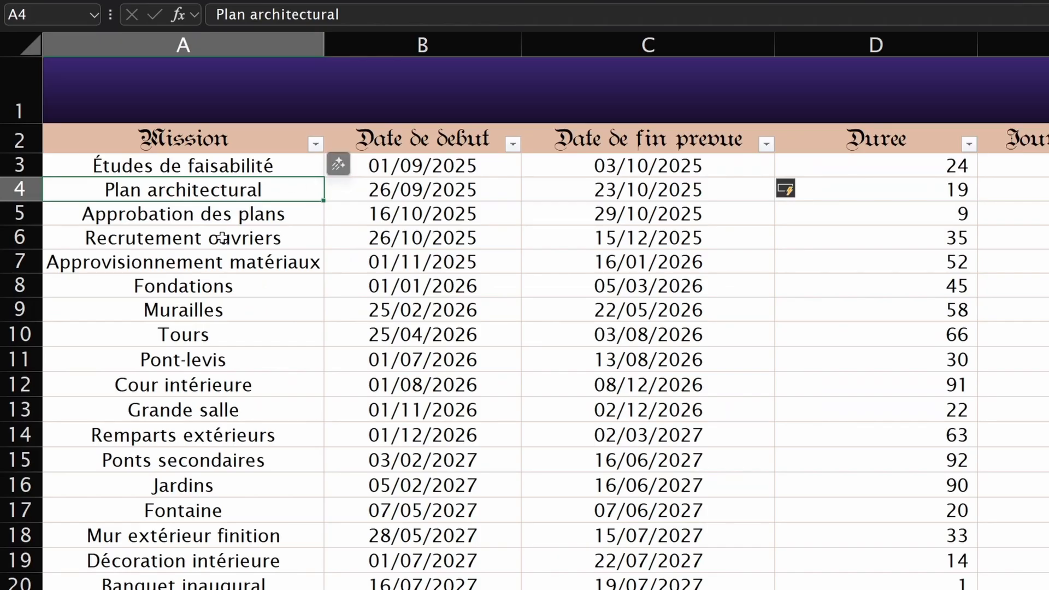
left_click(198, 224)
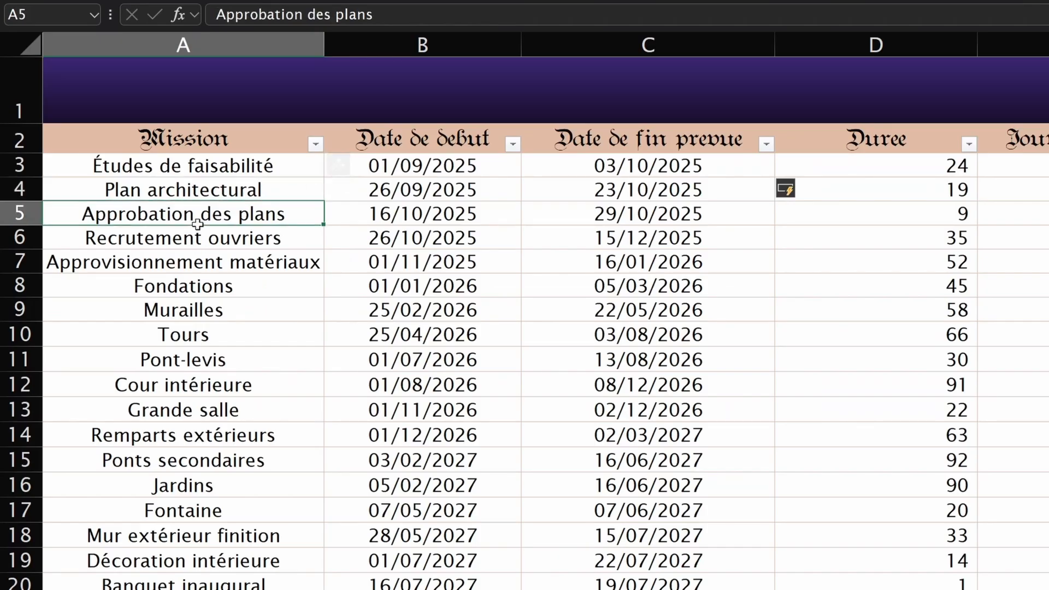
Replace the Plan architectural start date in B4 with the formula =C3+1, the day after the previous mission's planned end
left_click(198, 188)
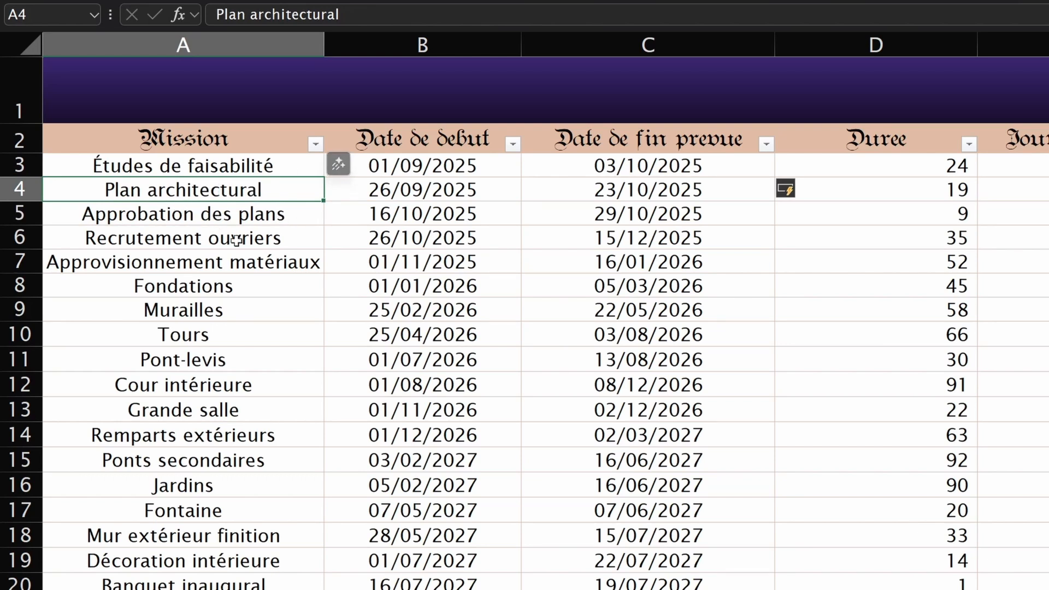
left_click(219, 215)
left_click(428, 188)
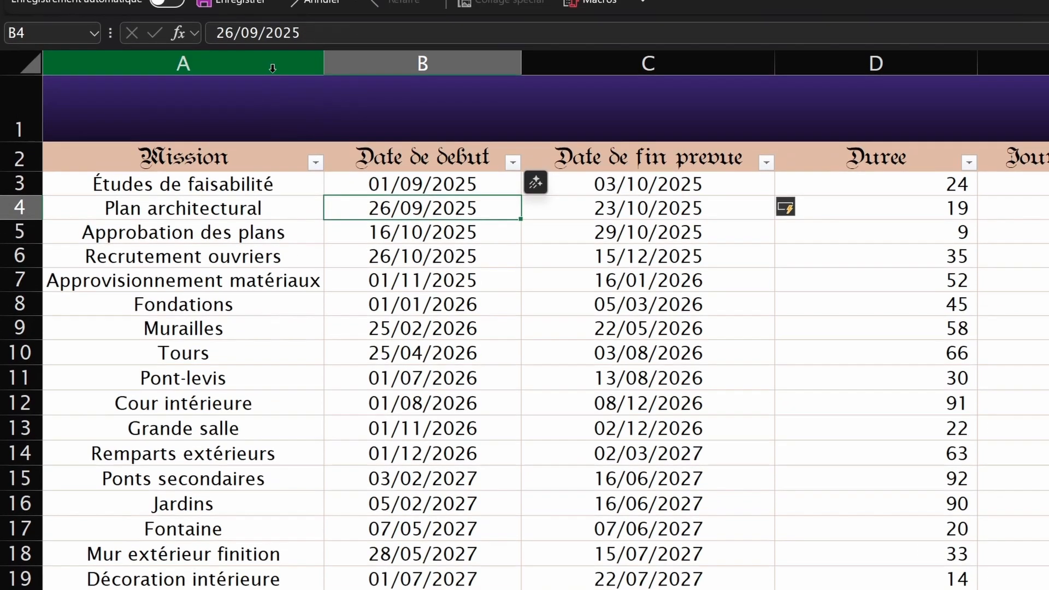
triple_click(235, 14)
type("=")
left_click(614, 255)
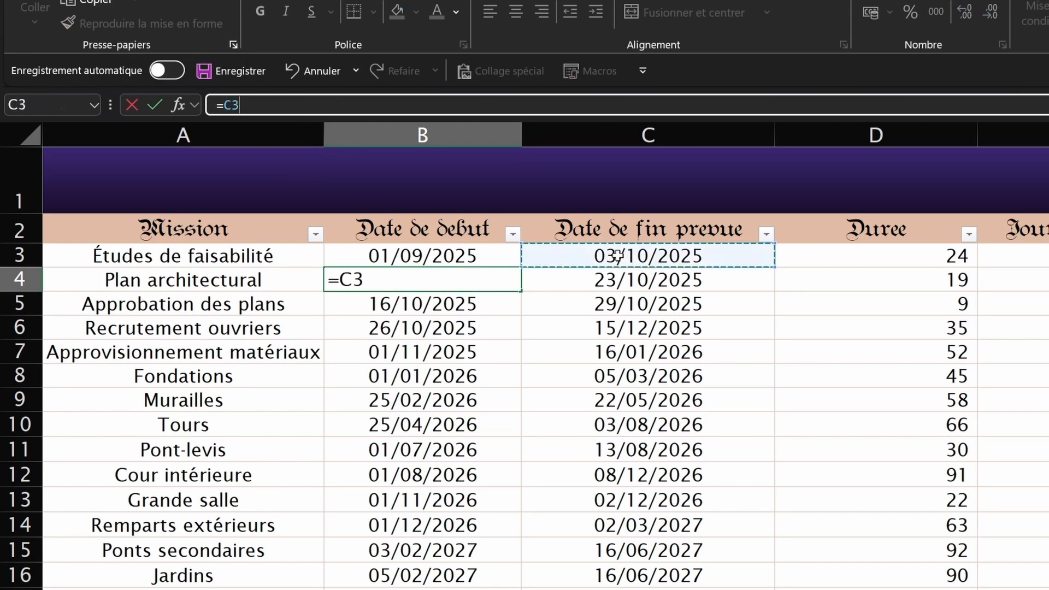
type("+1")
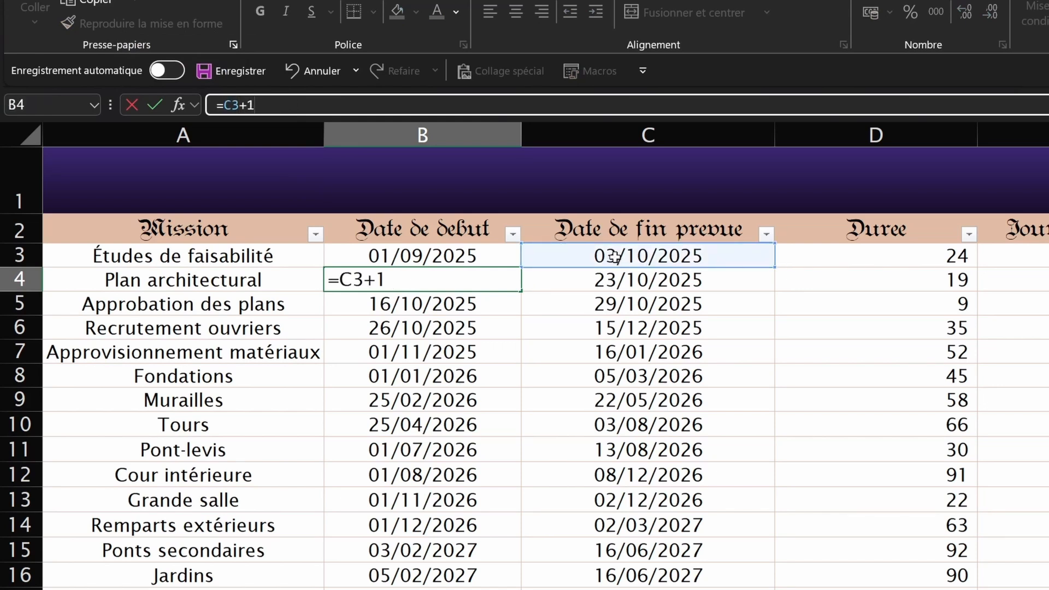
key("Return")
Compare the fixed start date in B3 with the formula in B4 and the remaining Date de debut values
left_click(407, 263)
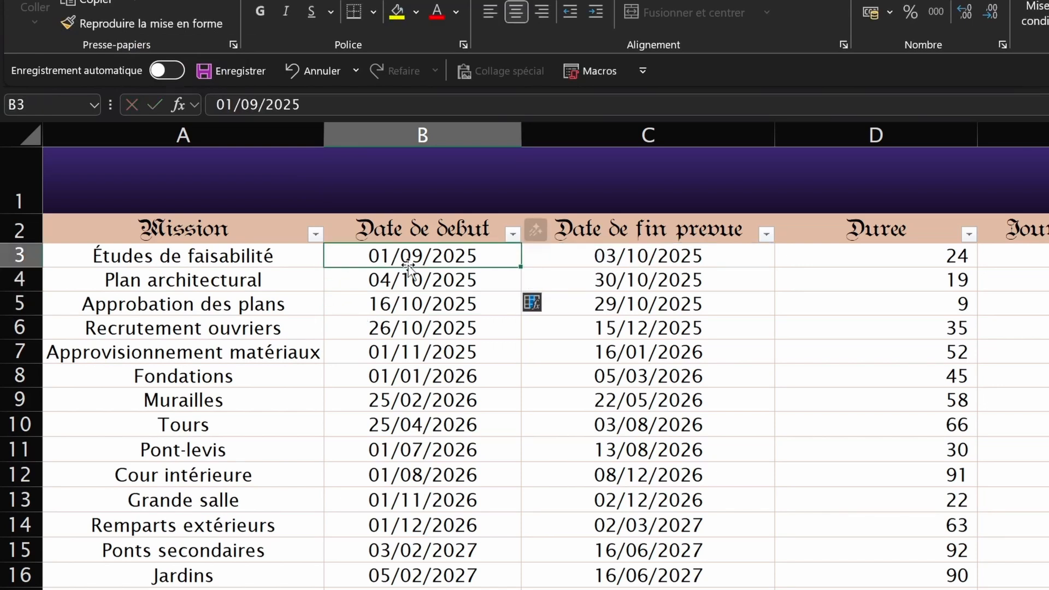
left_click(412, 277)
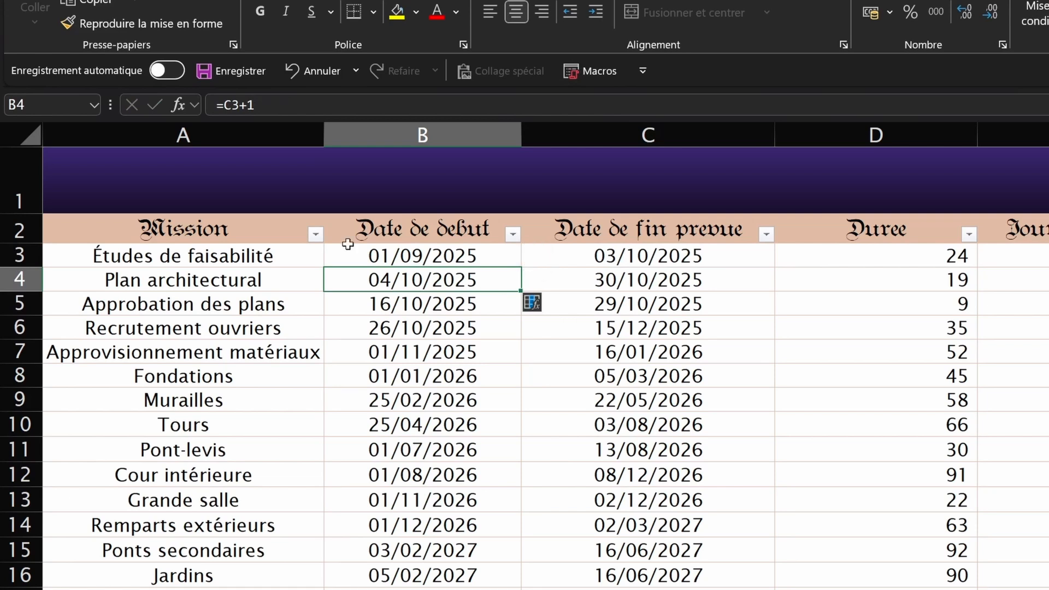
key("F2")
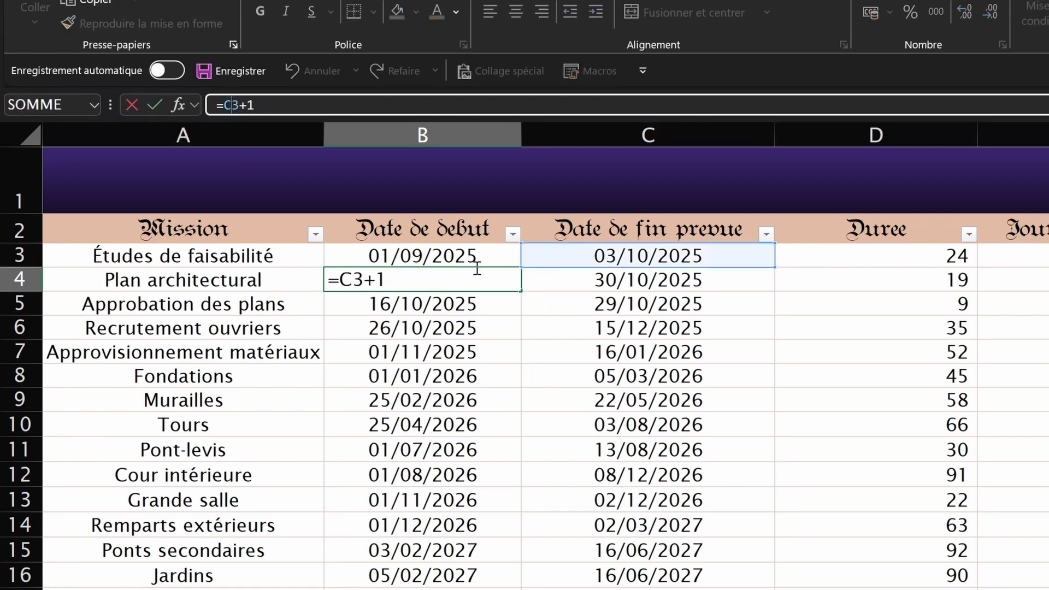
key("Return")
left_click_drag(477, 260, 501, 568)
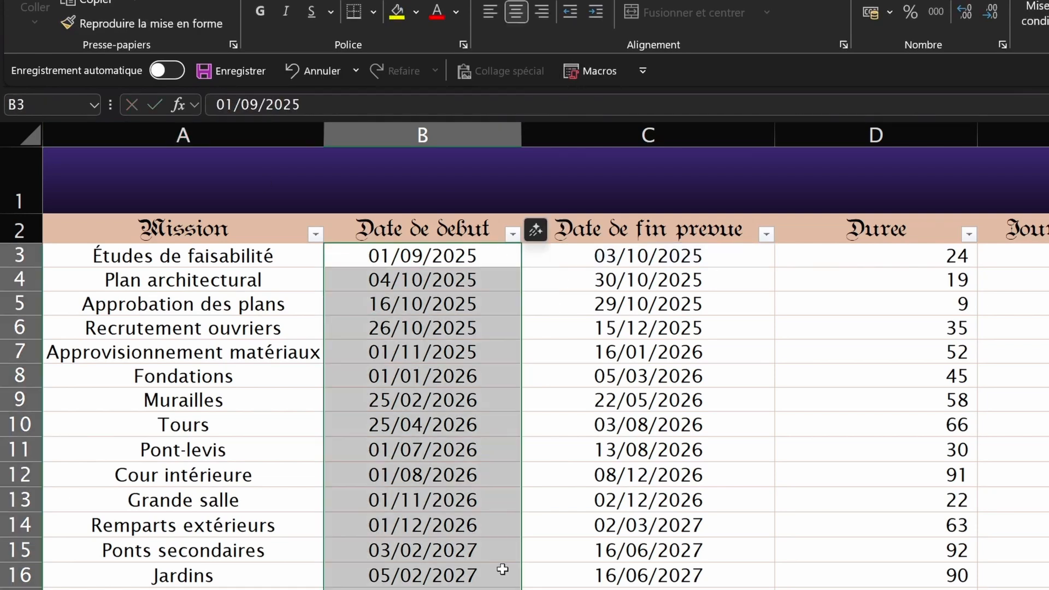
left_click(416, 283)
left_click(412, 256)
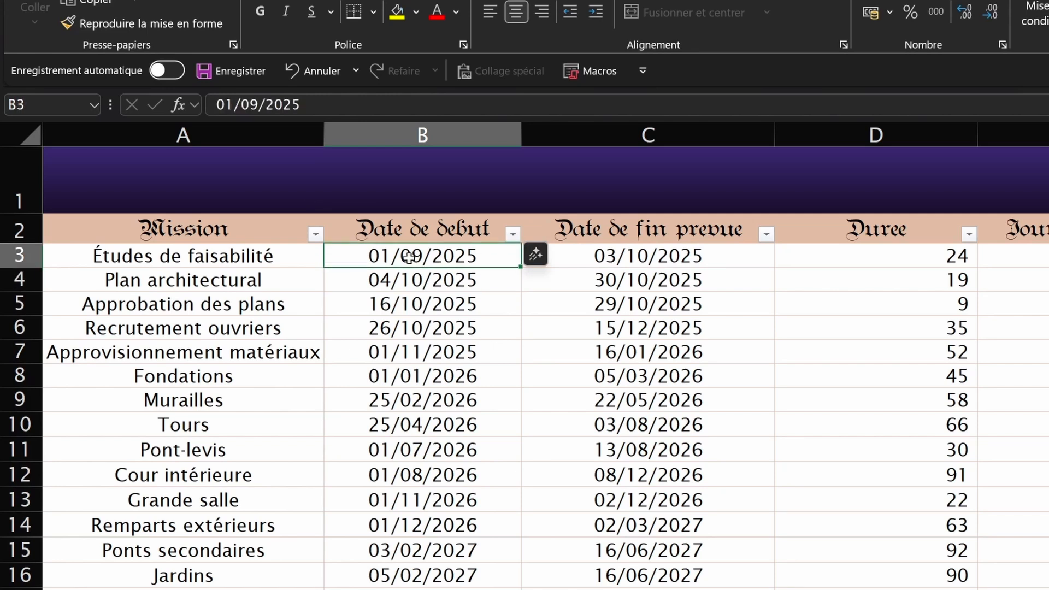
left_click(265, 102)
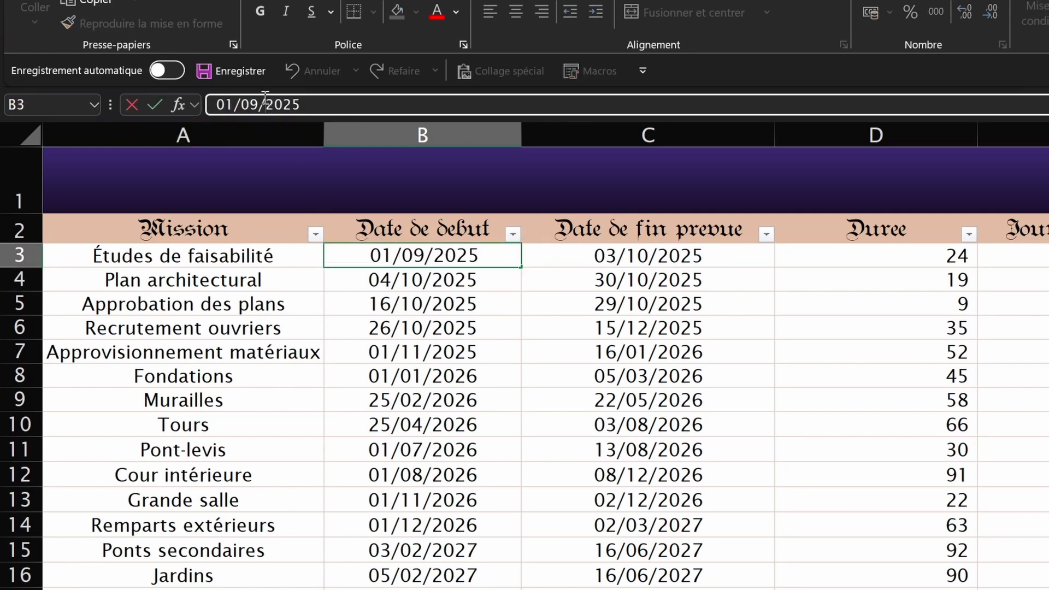
key("Escape")
Check the =C3+1 formula in B4 and copy it down the Date de debut column
double_click(469, 280)
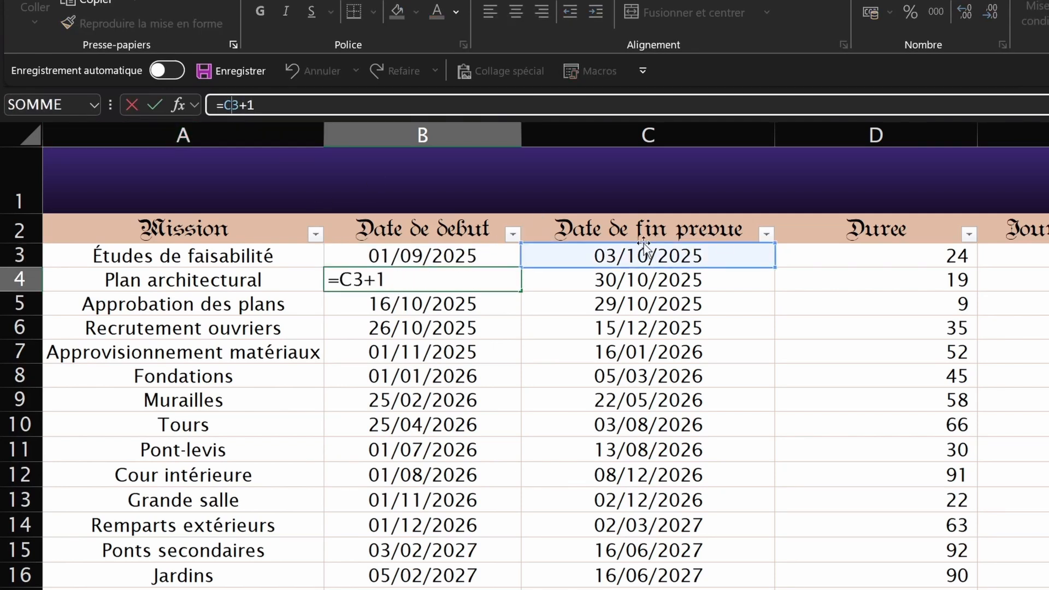
key("ctrl+Return")
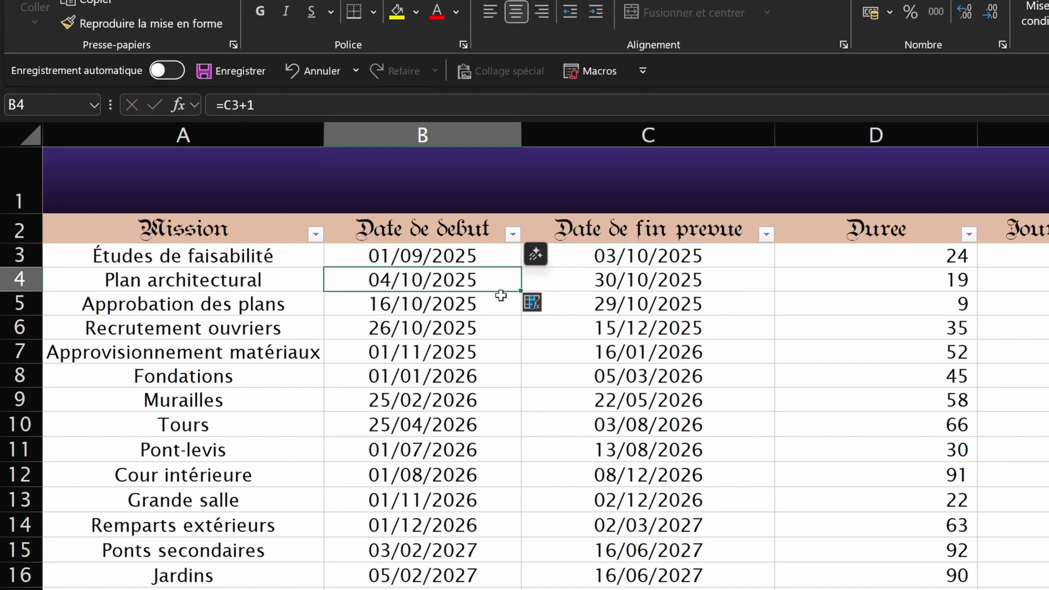
left_click_drag(519, 294, 449, 475)
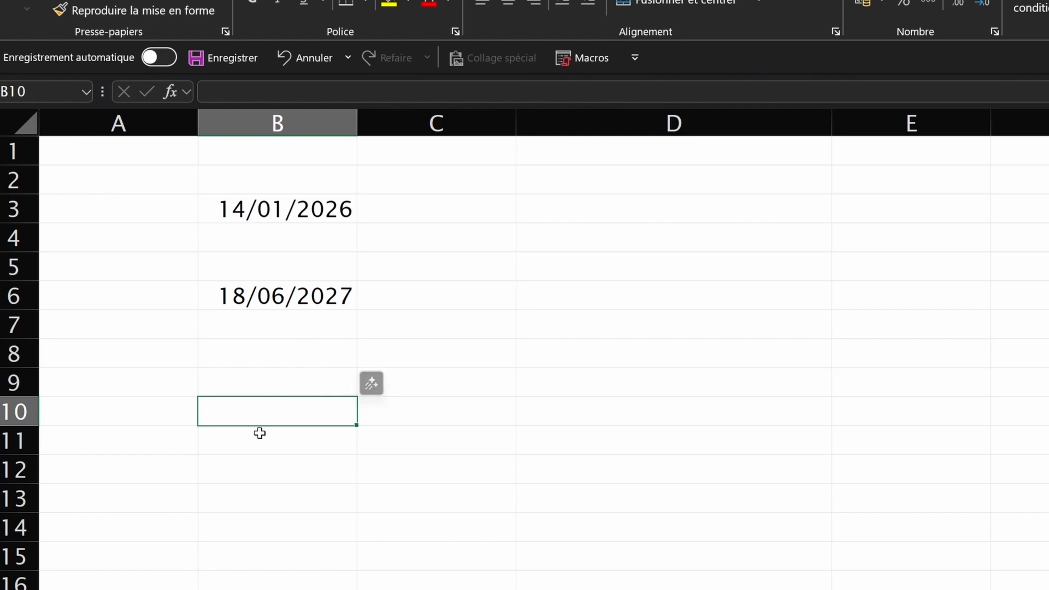
Count the working days in B10 of the BASE sheet with =NB.JOURS.OUVRES(B3;B6;joursferies[JoursFeries]), taking the holidays from the FERIES sheet
type("=")
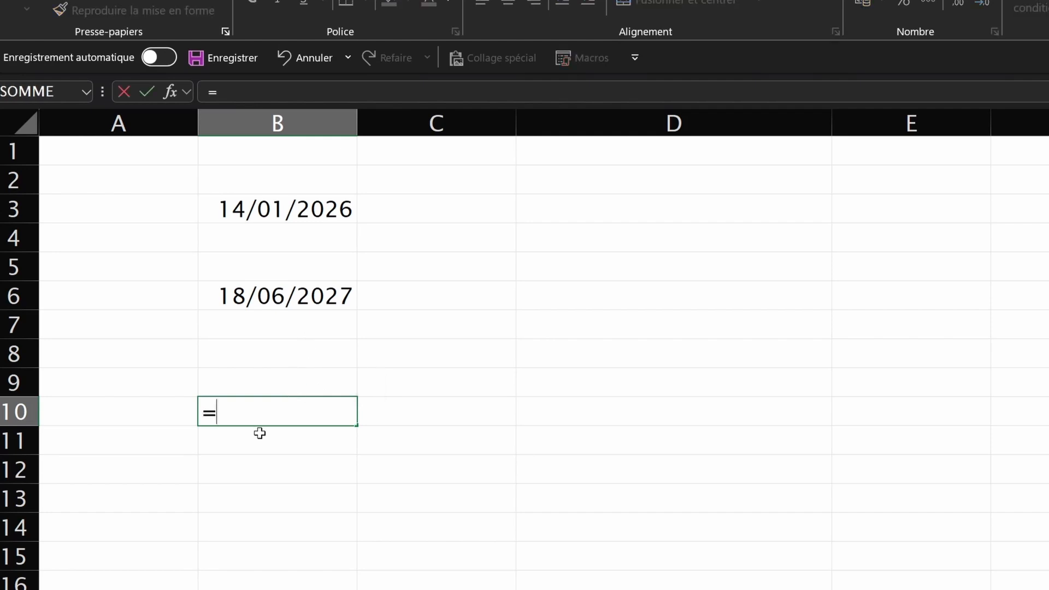
type("NB.")
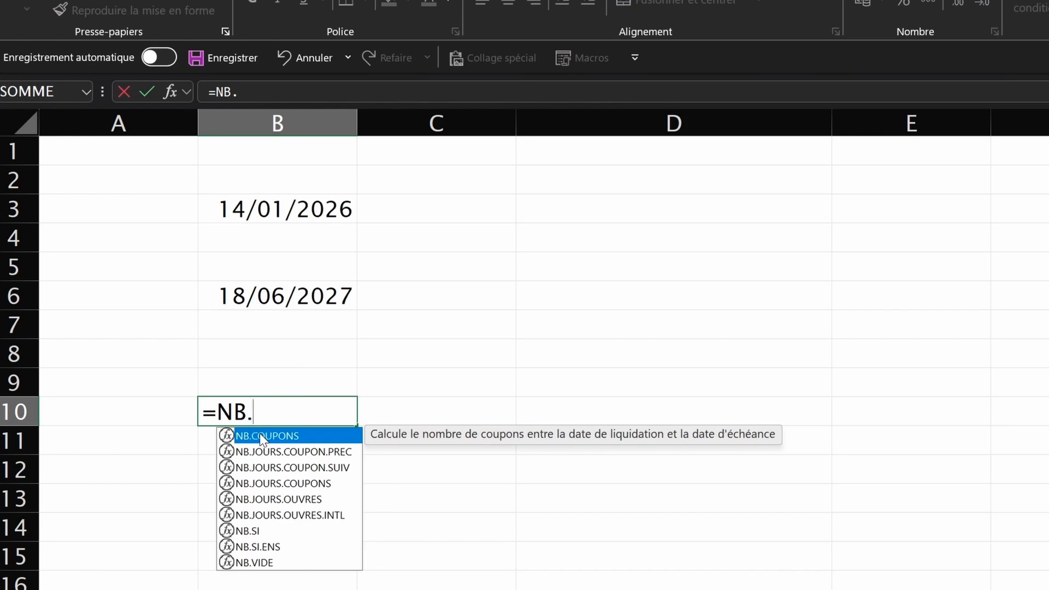
type("JOURS.OUVR")
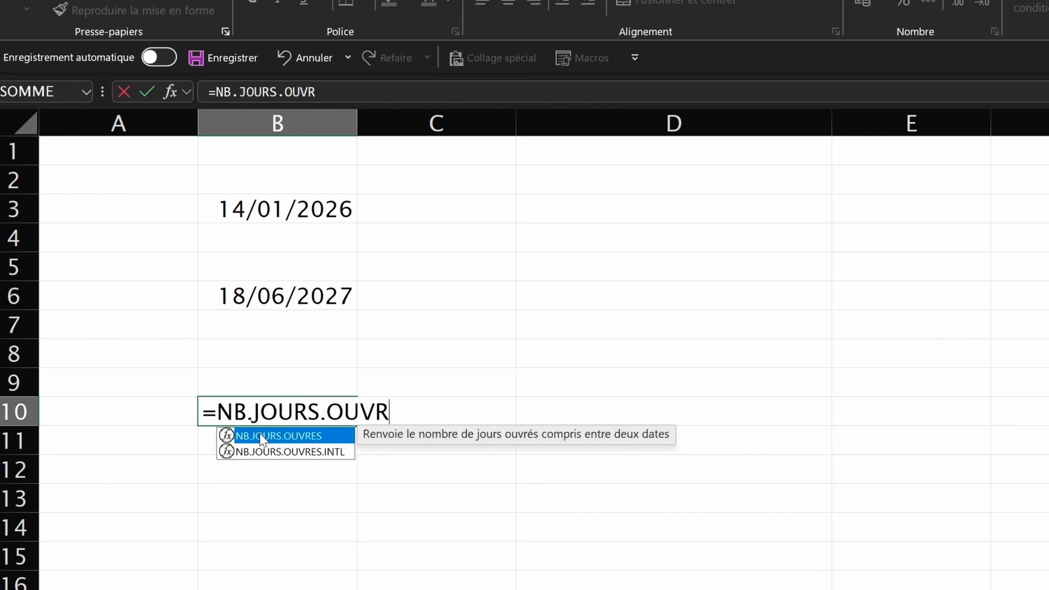
type("ES(")
left_click(288, 219)
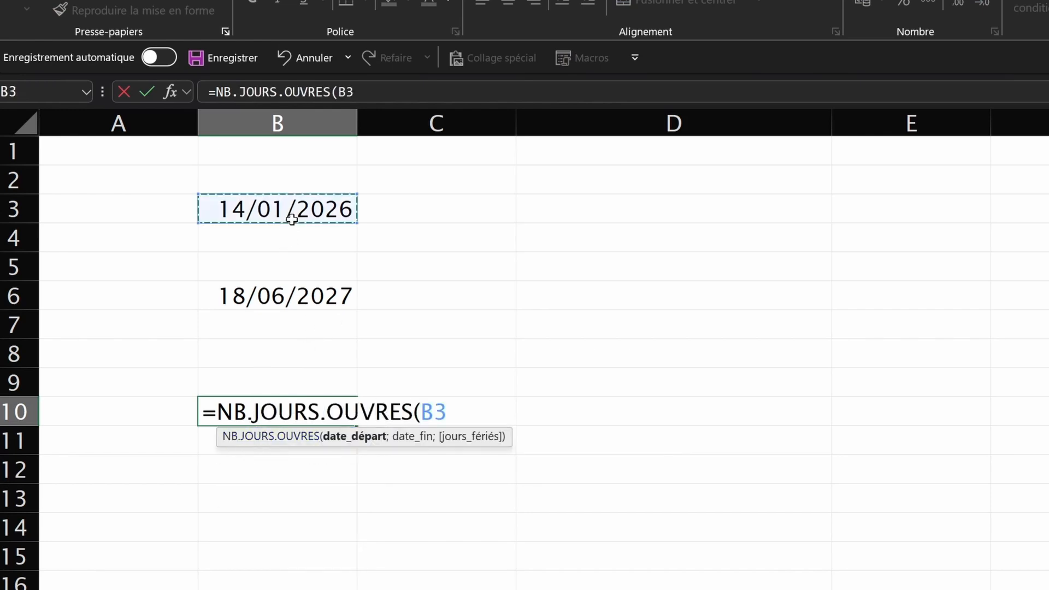
type(";")
left_click(289, 286)
type(";")
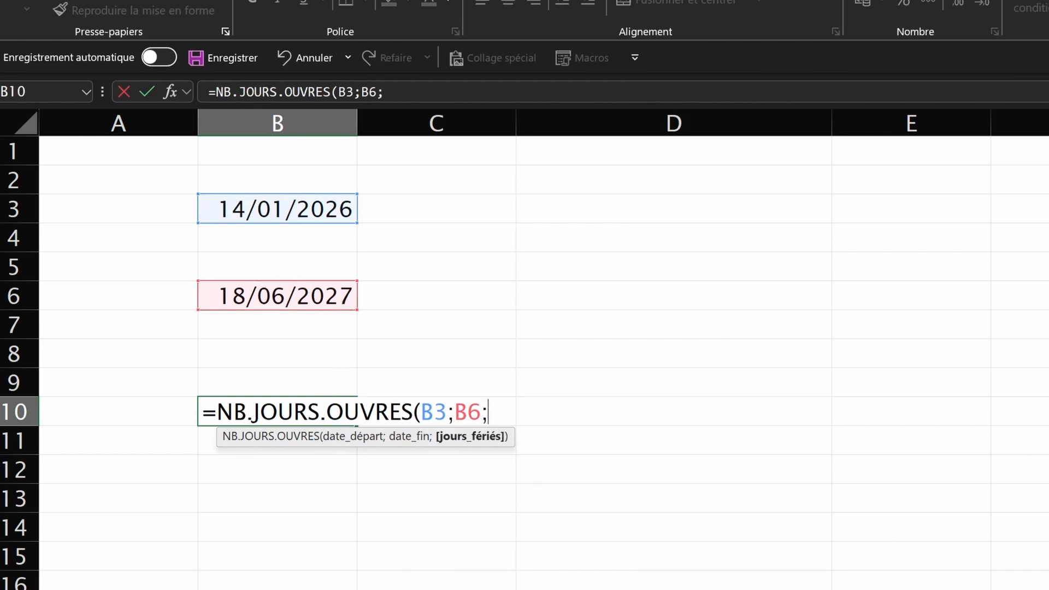
left_click(136, 570)
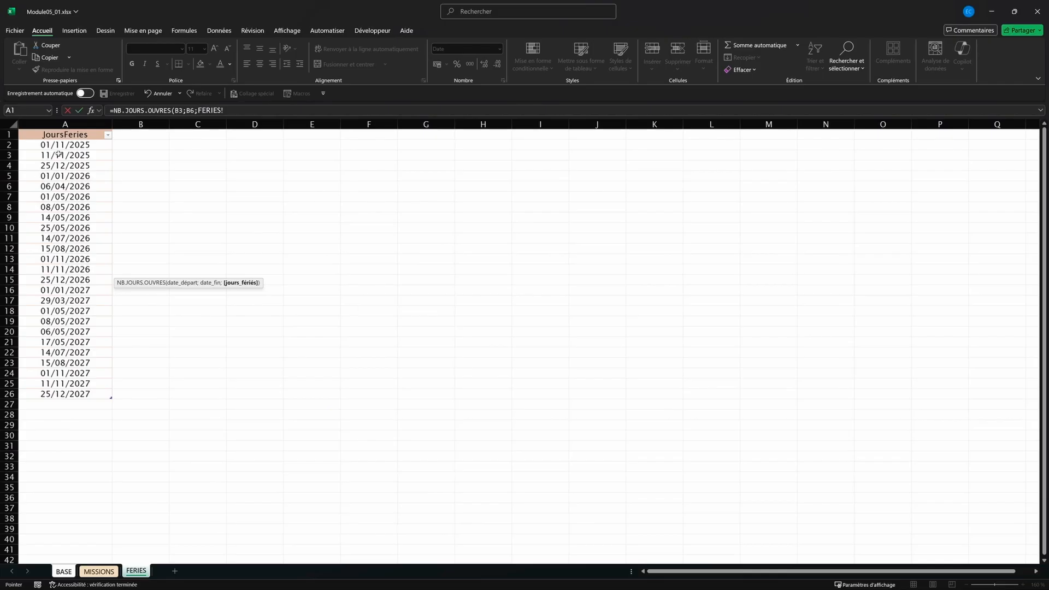
left_click(63, 145)
key("ctrl+shift+Down")
key("Return")
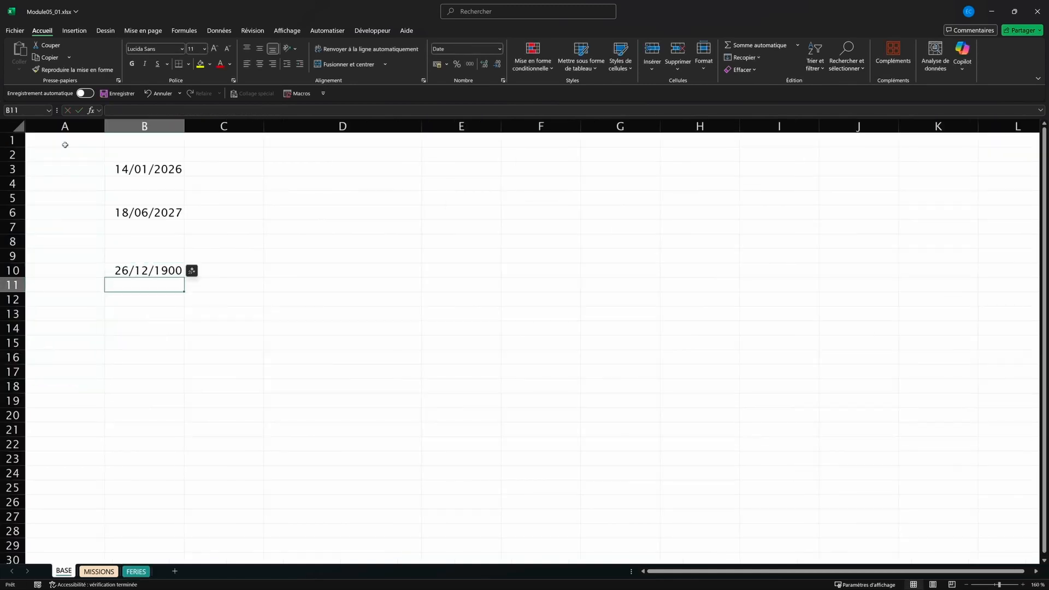
Format B10 as a thousands-separated number without decimals and compare it with the dates in B3 and B6
key("Up")
left_click(470, 64)
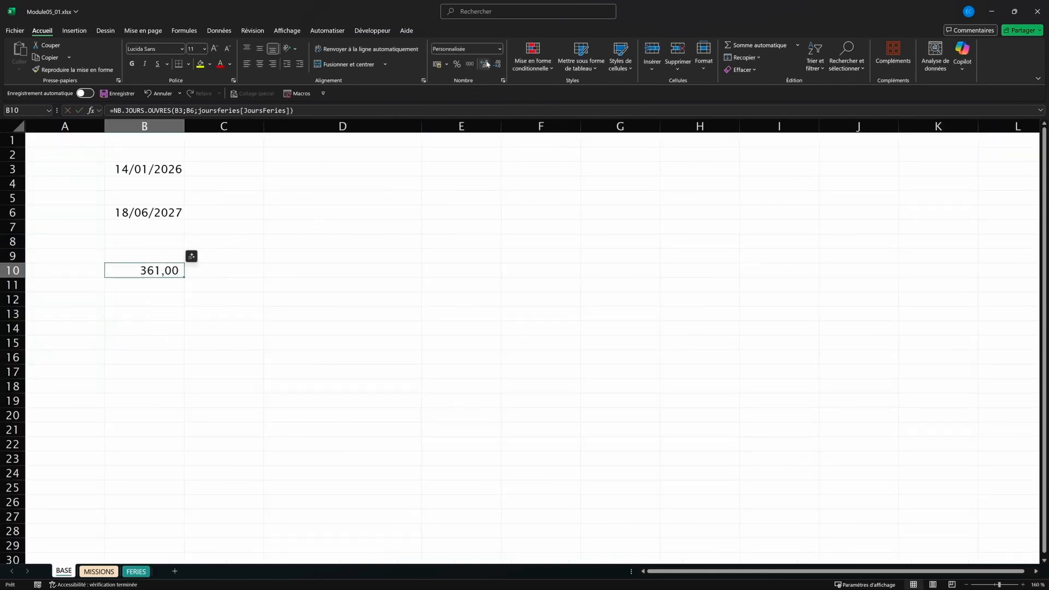
left_click(497, 64)
left_click(497, 64)
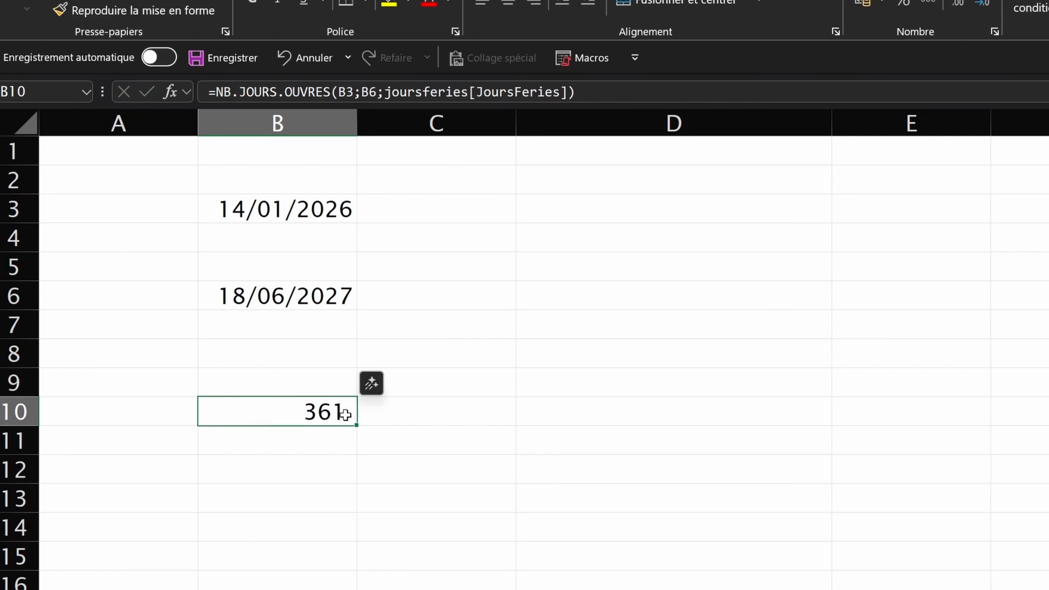
left_click(300, 216)
left_click(299, 288)
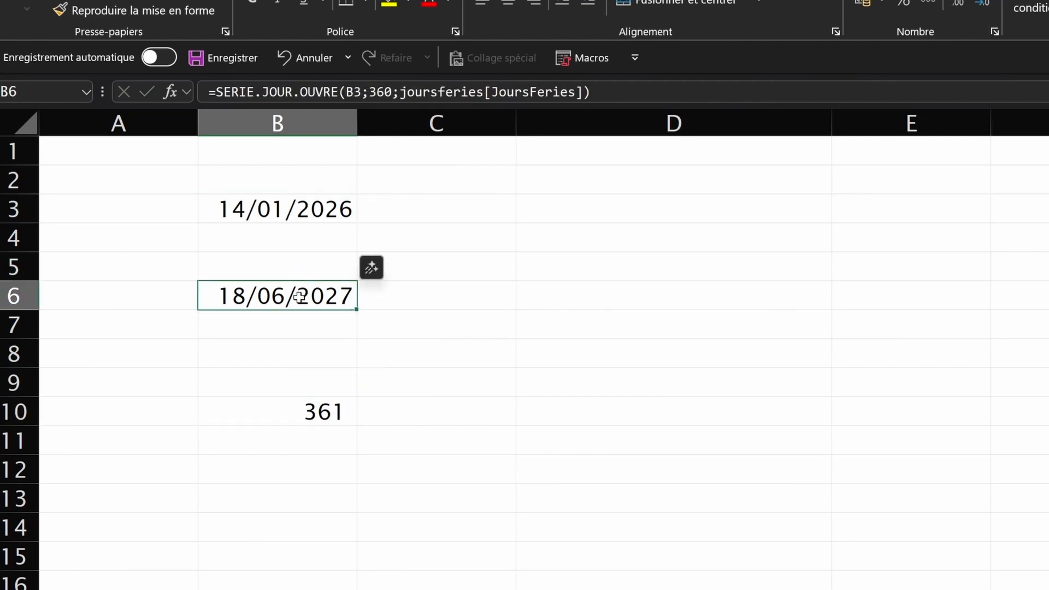
left_click(317, 354)
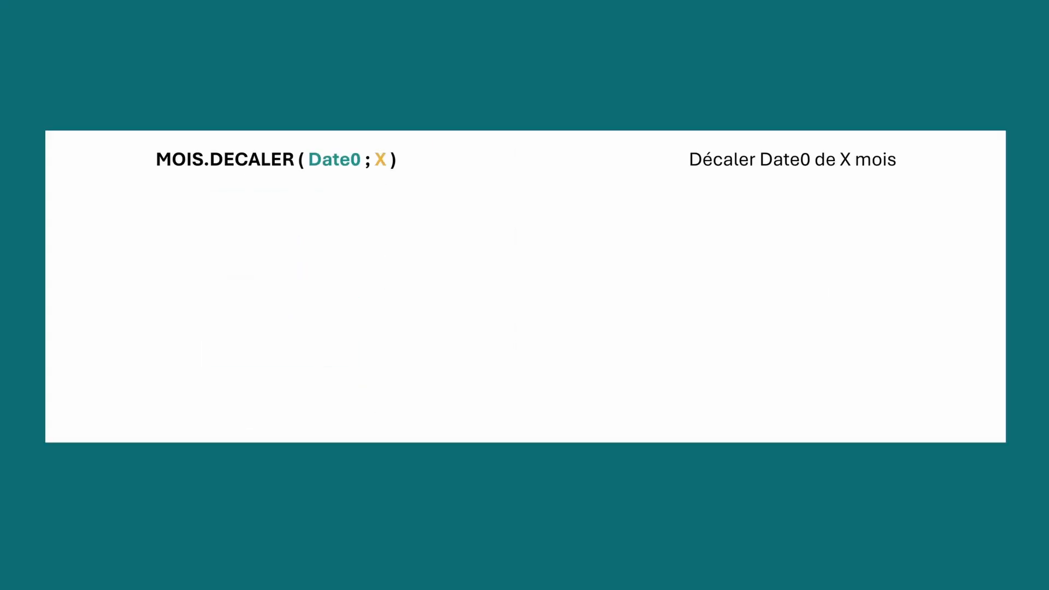
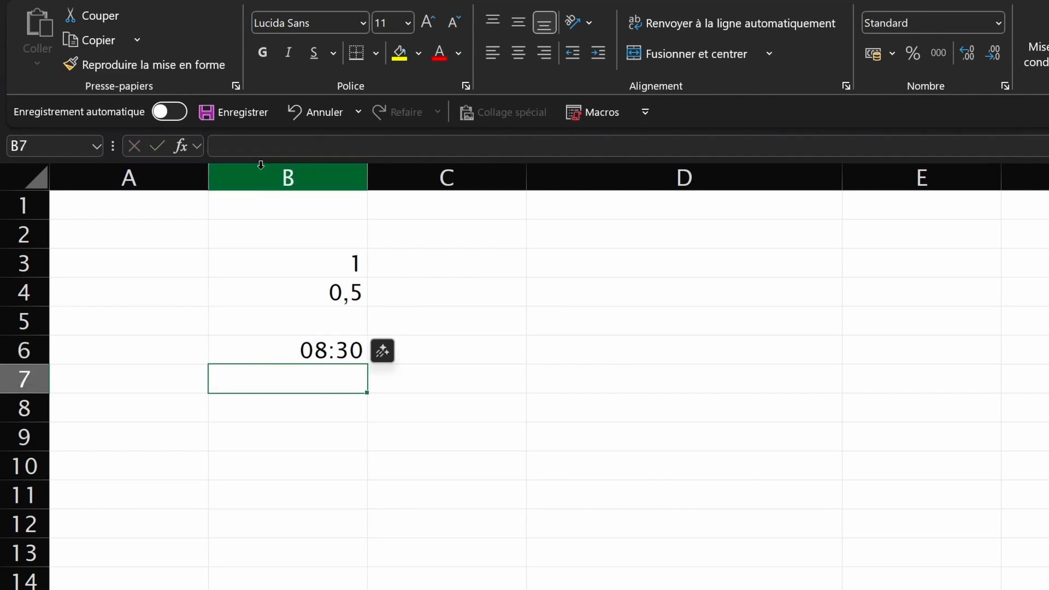
Enter the end time 17:45 in B7
type("17")
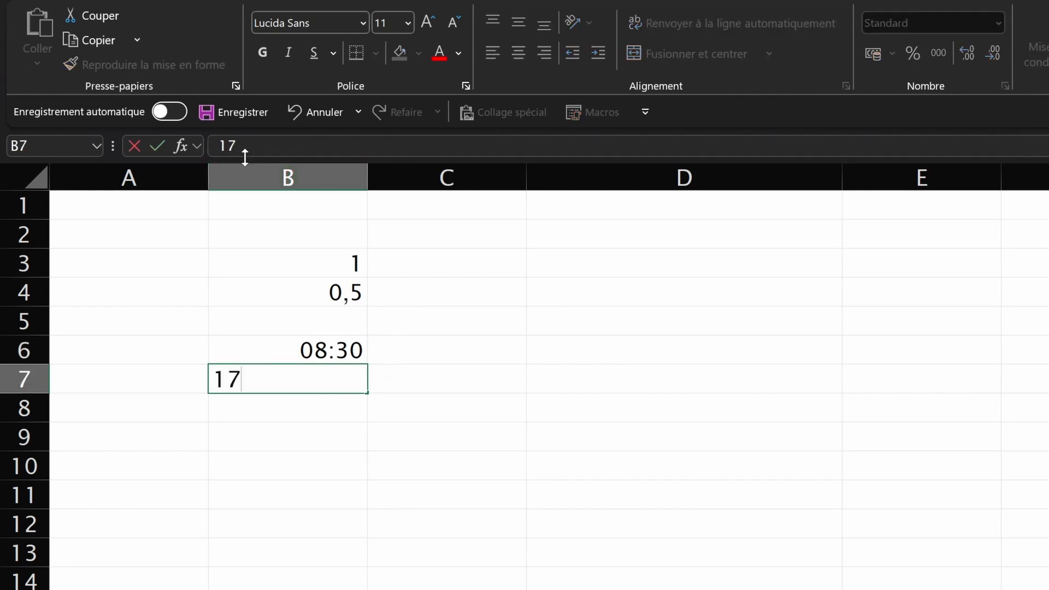
type(":45")
key("Return")
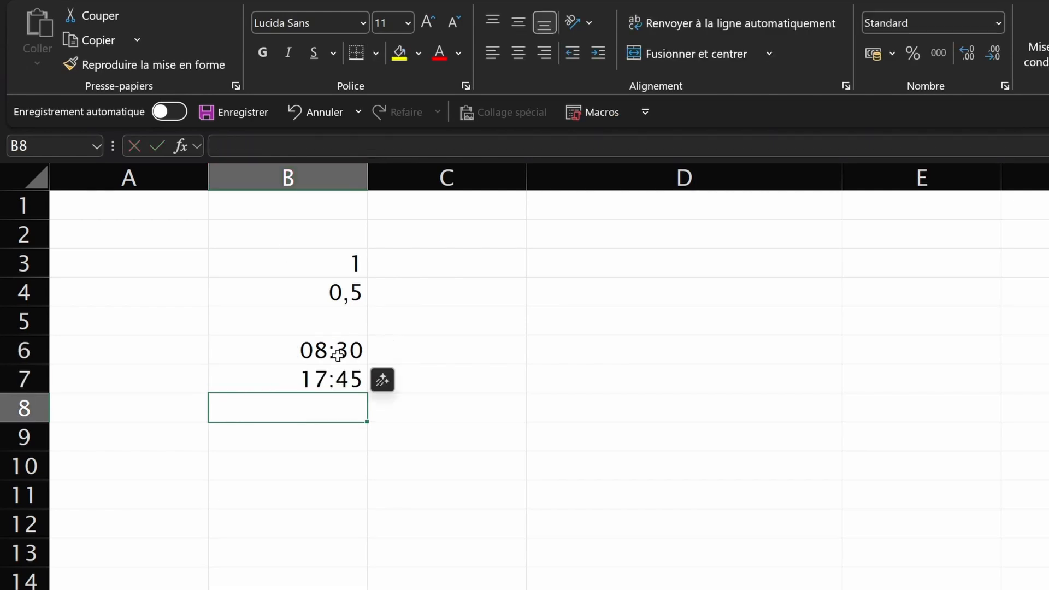
Calculate the elapsed time between B6 and B7 in B9 with =B7-B6
left_click(340, 360)
left_click_drag(340, 361, 336, 383)
left_click(328, 429)
type("=")
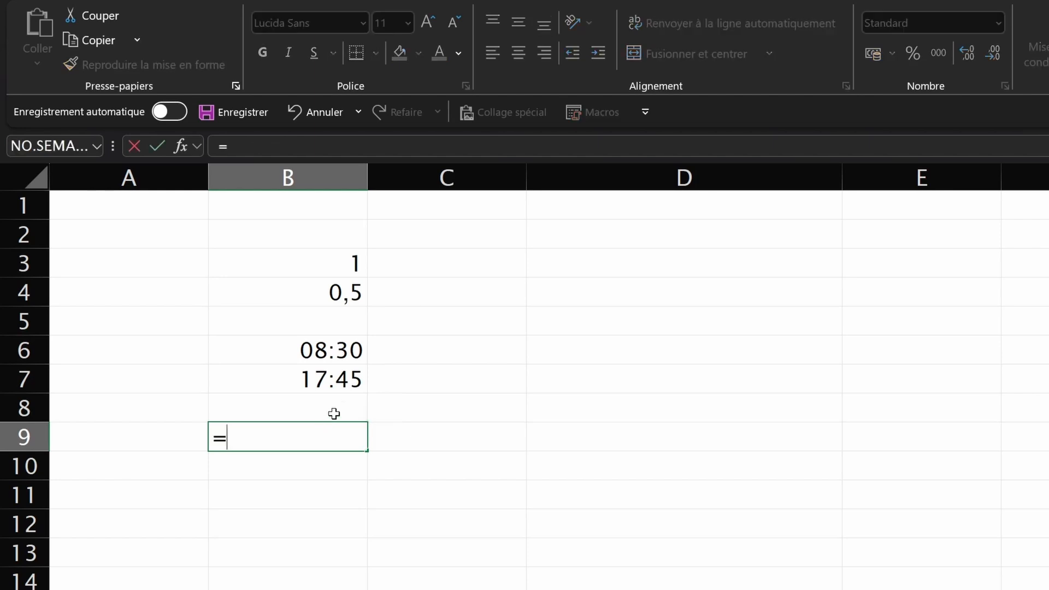
left_click(340, 378)
type("-")
left_click(334, 361)
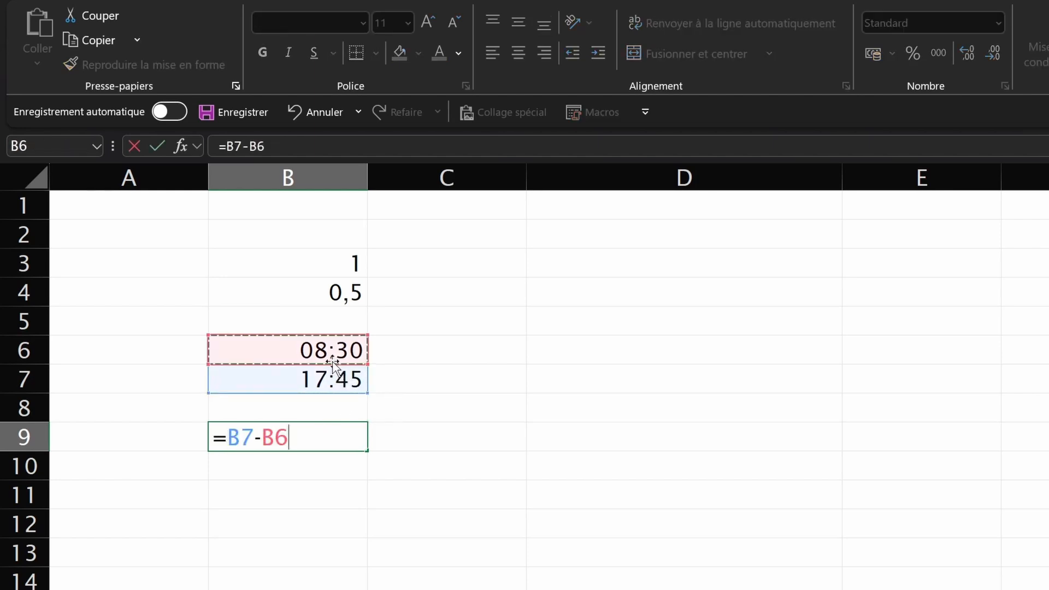
key("Return")
Format the elapsed time in B9 as a thousands-separated number with two decimals
left_click(331, 440)
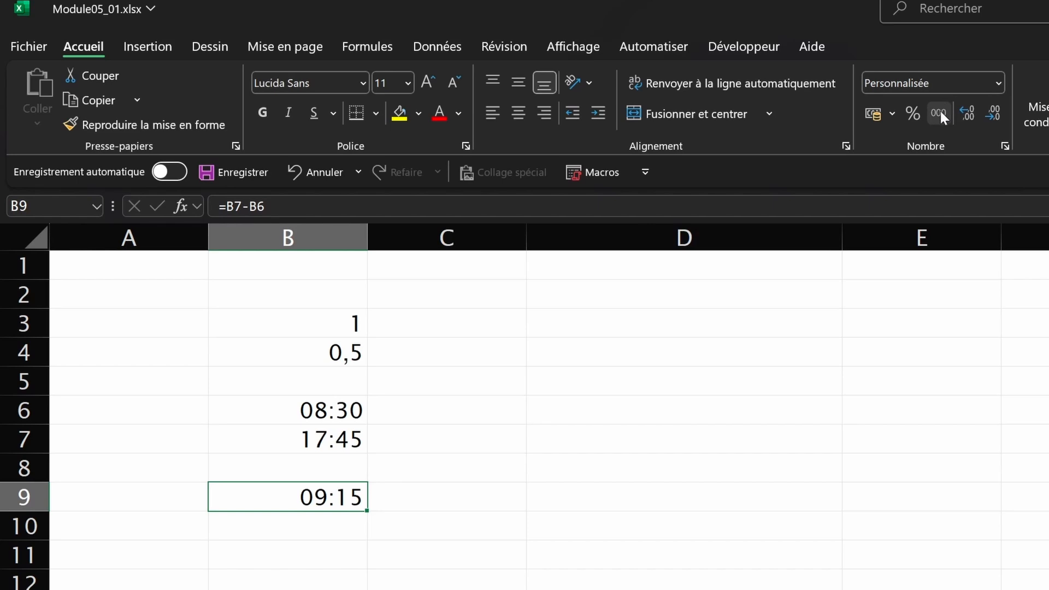
left_click(940, 111)
left_click(970, 113)
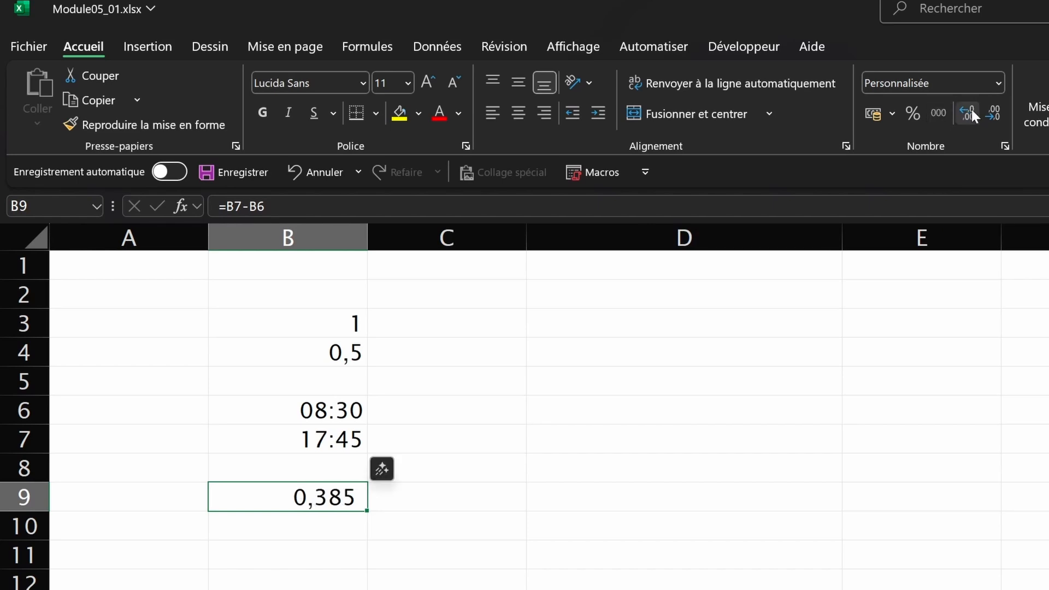
left_click(994, 112)
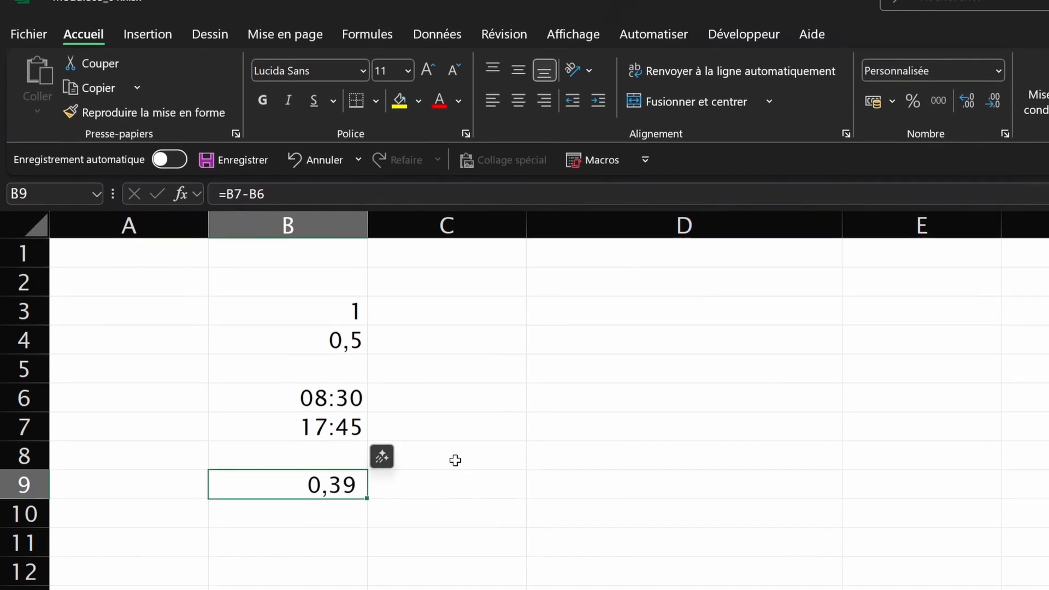
Calculate nine hours as a fraction of a day in C8 with =9/24
left_click(453, 467)
type("=9/")
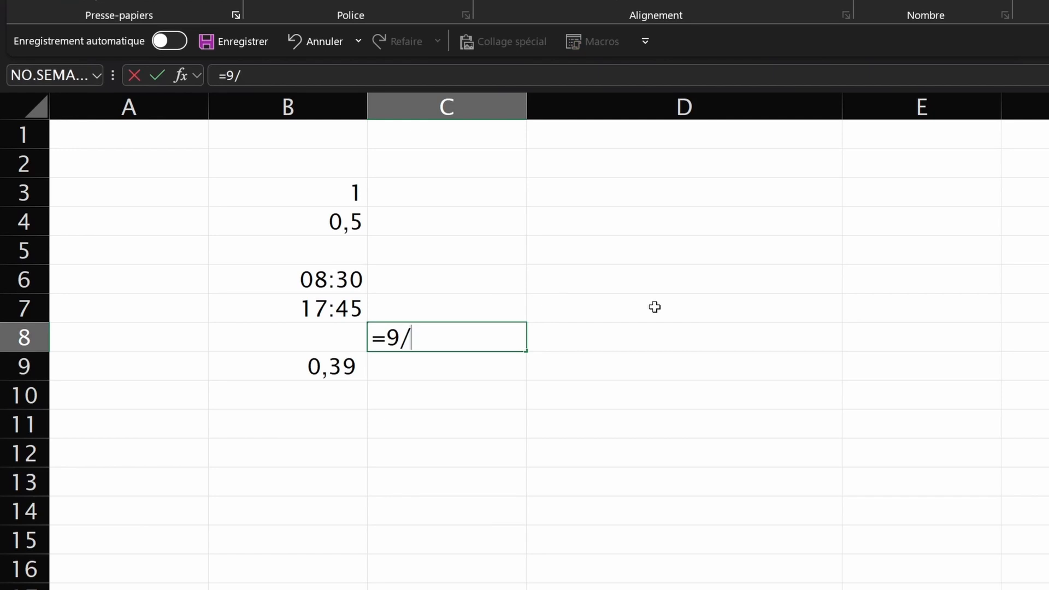
type("24")
key("Return")
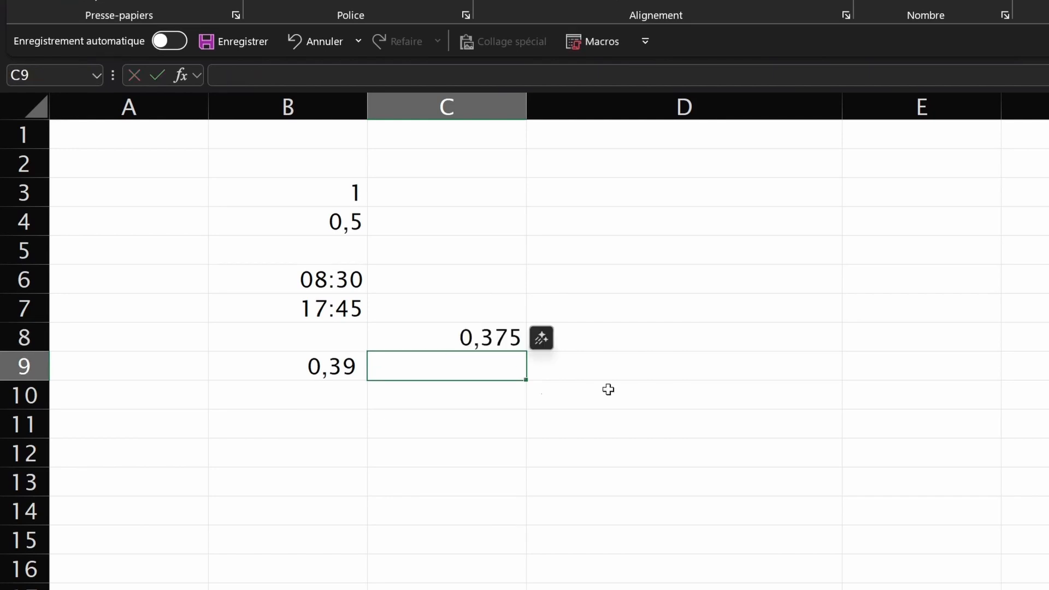
Clear the trial calculation from cells C7:C9
left_click(496, 342)
left_click_drag(488, 310, 492, 365)
key("Delete")
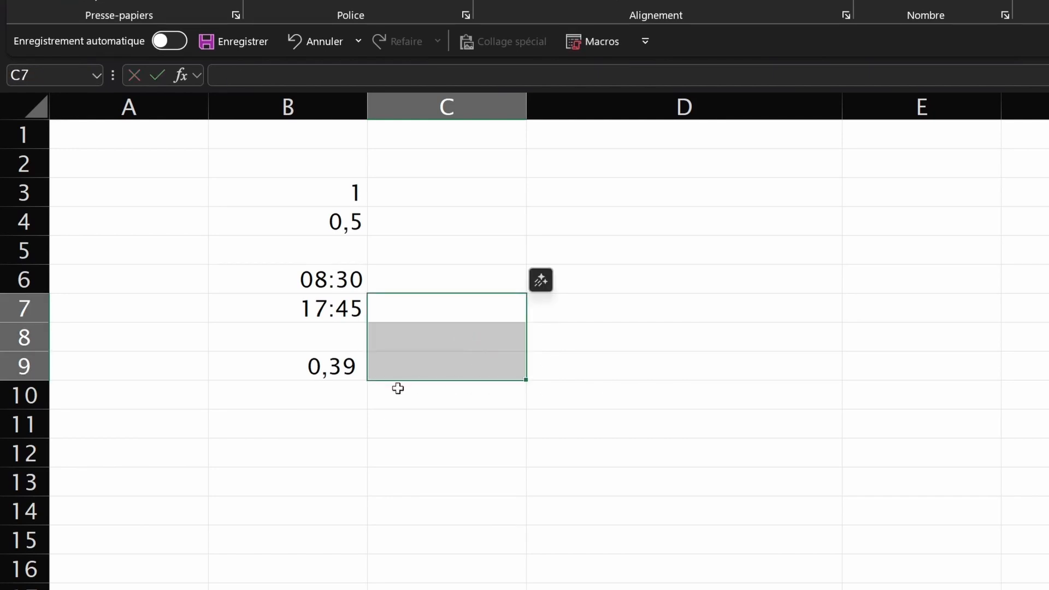
Format the times in B6:B7 with the combined date-and-time type 14/3/12 13:30 from the Heure category
left_click(350, 374)
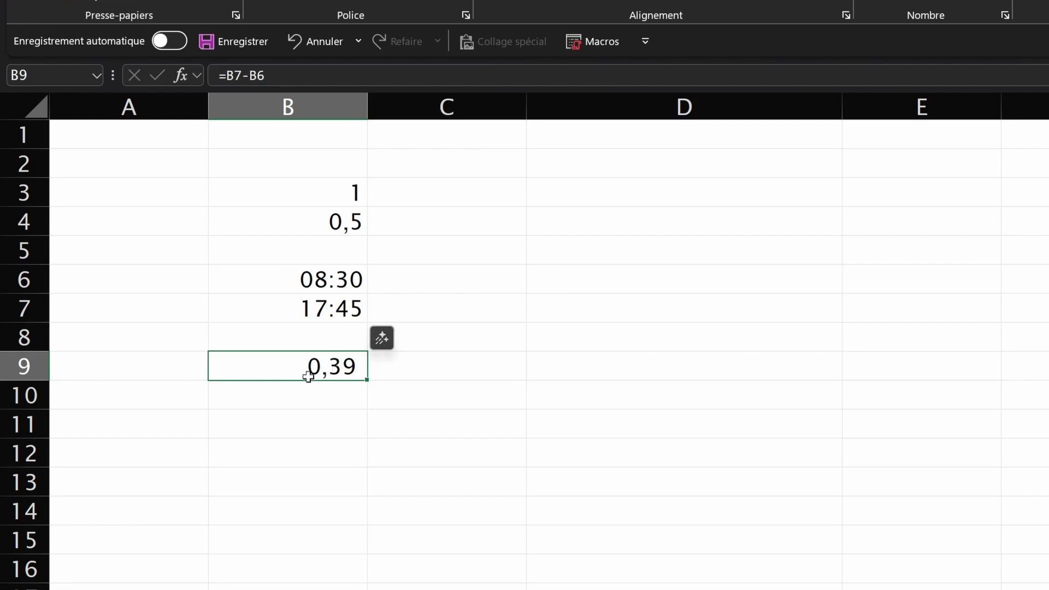
left_click_drag(328, 279, 348, 303)
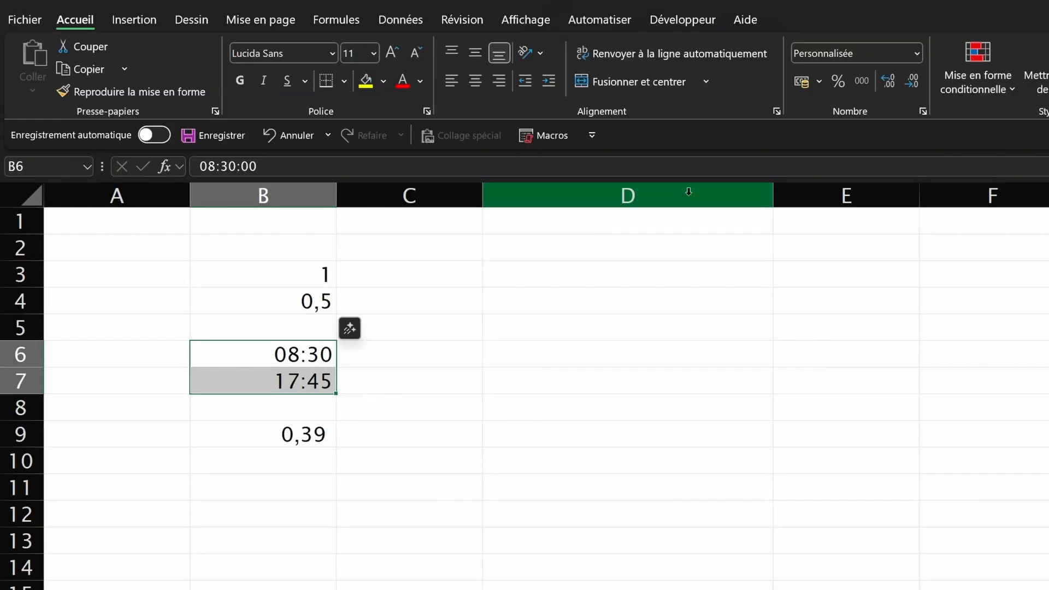
left_click(918, 53)
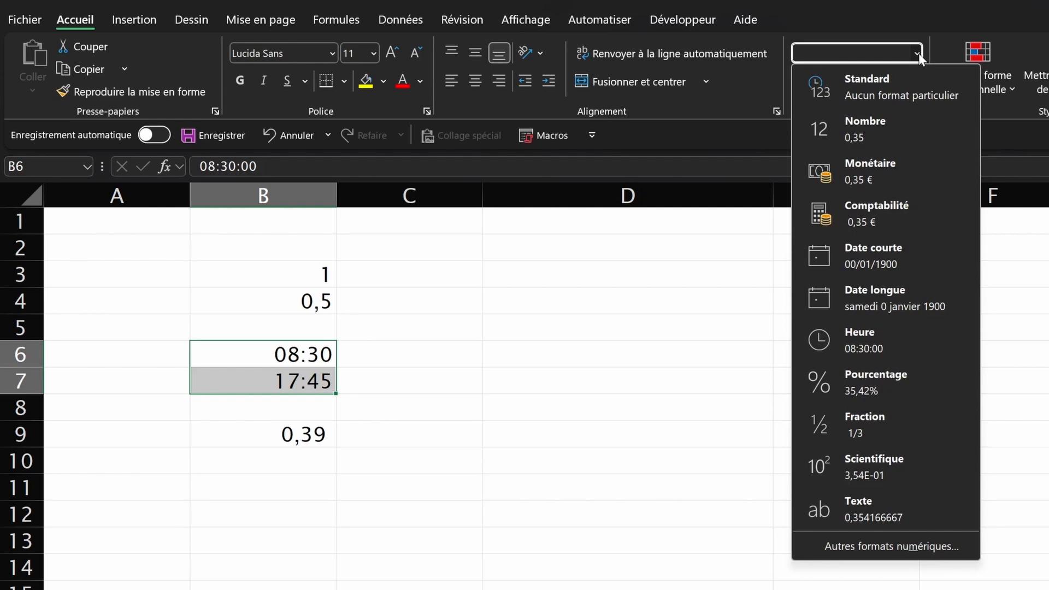
left_click(873, 340)
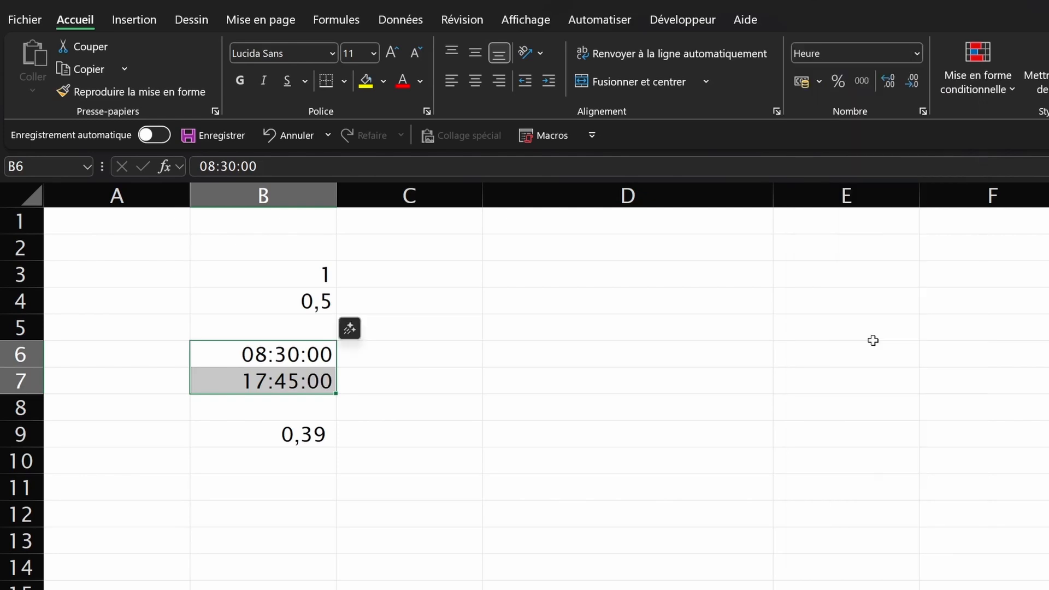
left_click(922, 53)
left_click(884, 541)
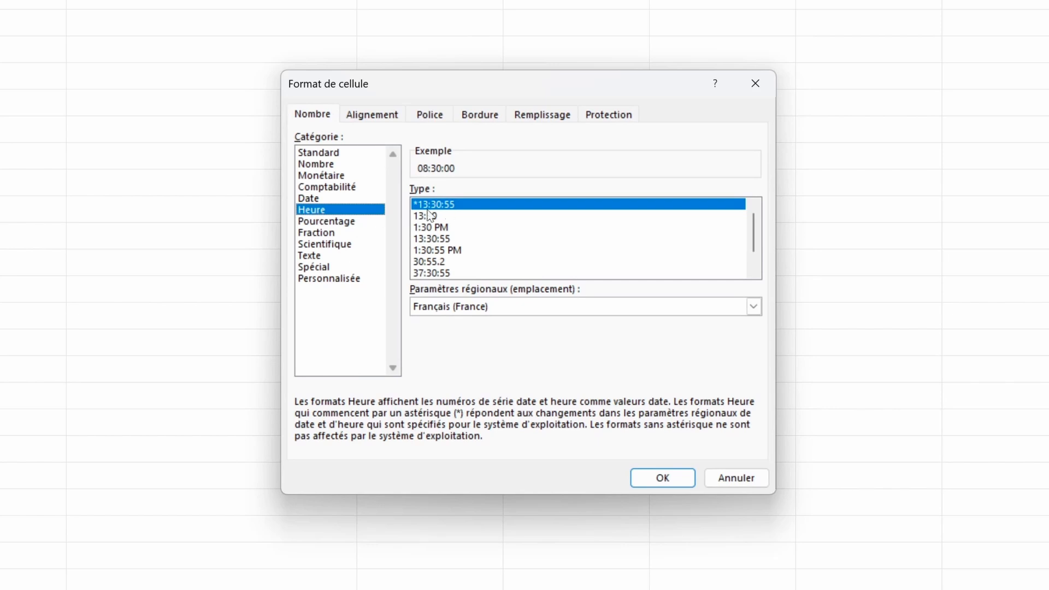
left_click(440, 226)
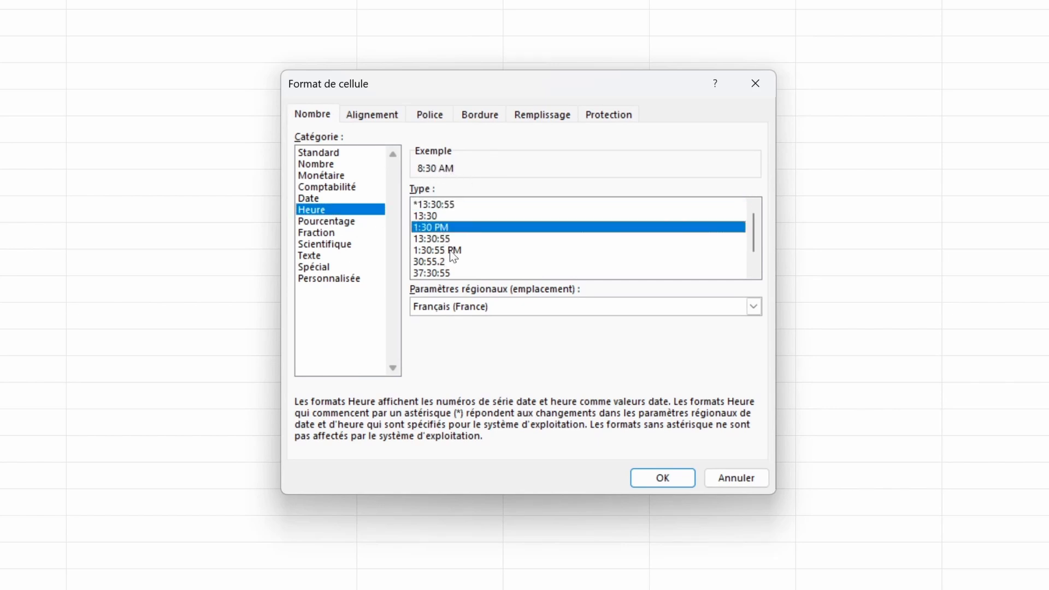
scroll(450, 250, "down", 1)
left_click(444, 263)
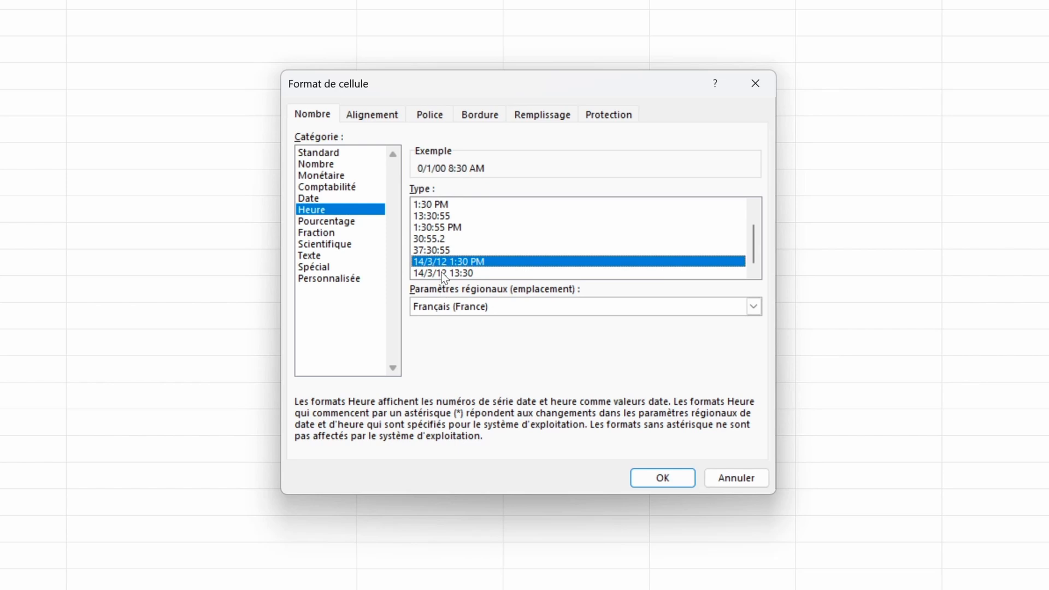
left_click(444, 274)
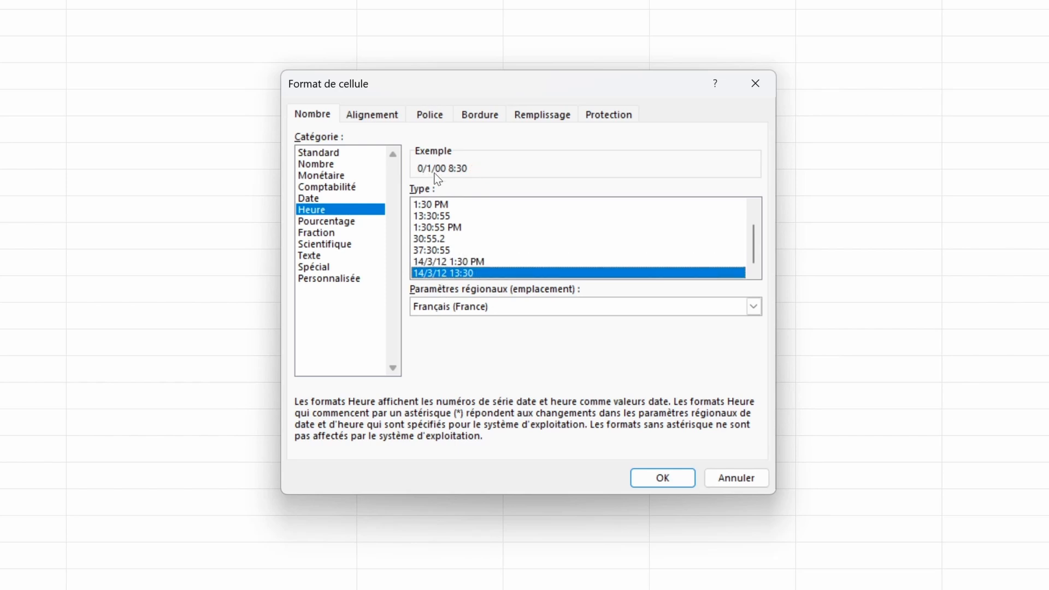
left_click(658, 474)
Change the date part of B6 to 01/01/2026, keeping its 08:30:00 time
left_click(153, 212)
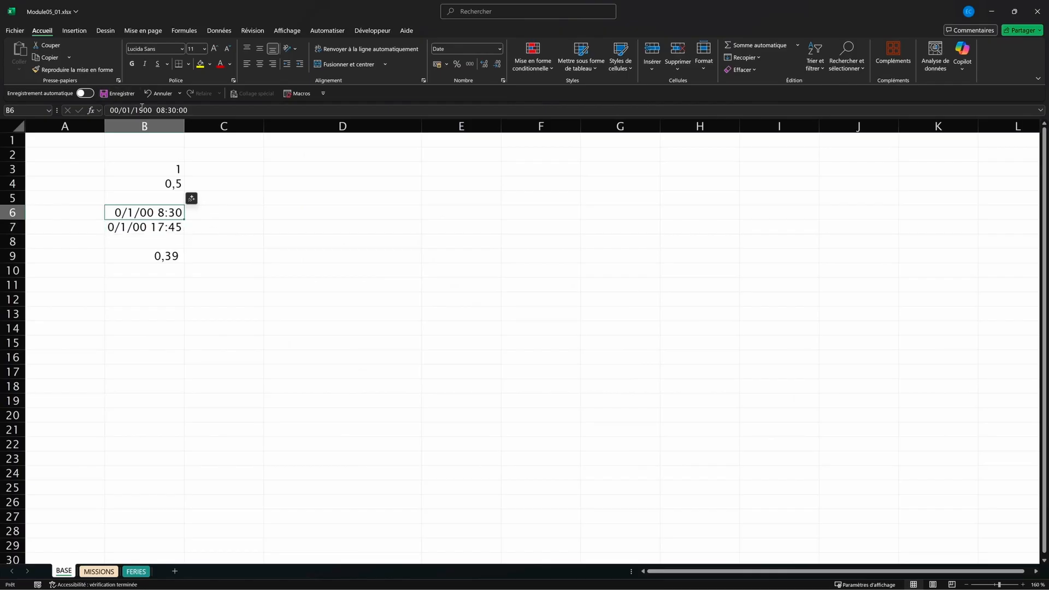
left_click(142, 109)
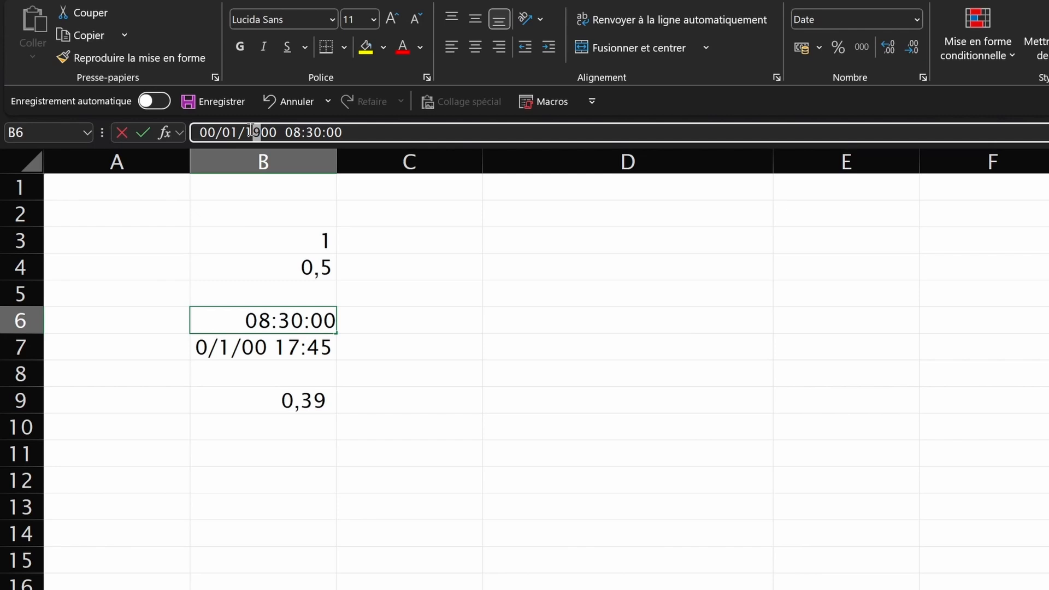
double_click(251, 129)
type("2026")
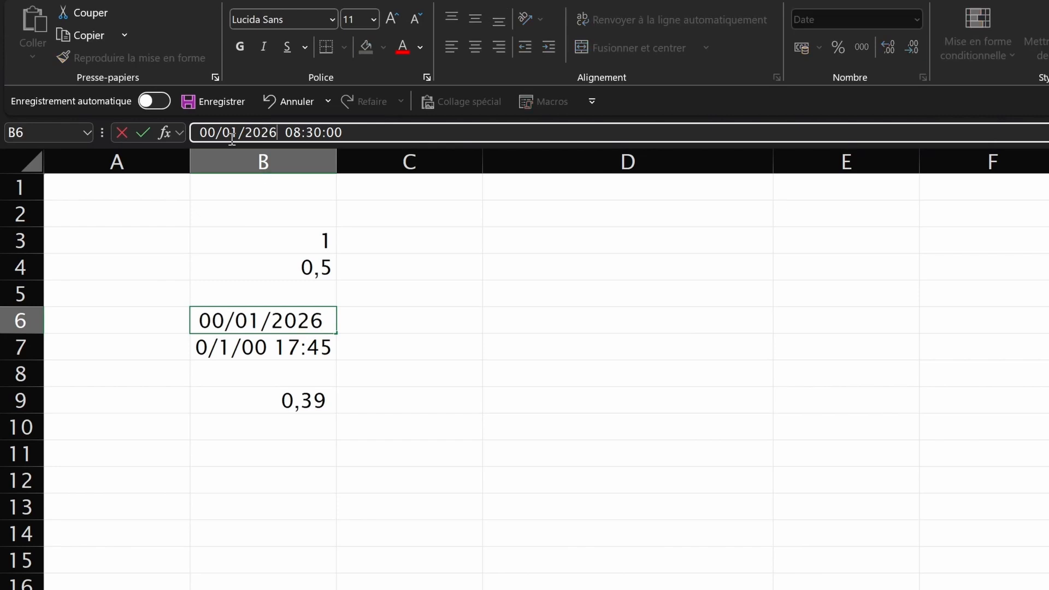
double_click(207, 132)
type("01")
key("Return")
Change the date part of B7 to 02/01/2026, keeping its 17:45:00 time
left_click_drag(278, 133, 154, 121)
type("02/01/2026")
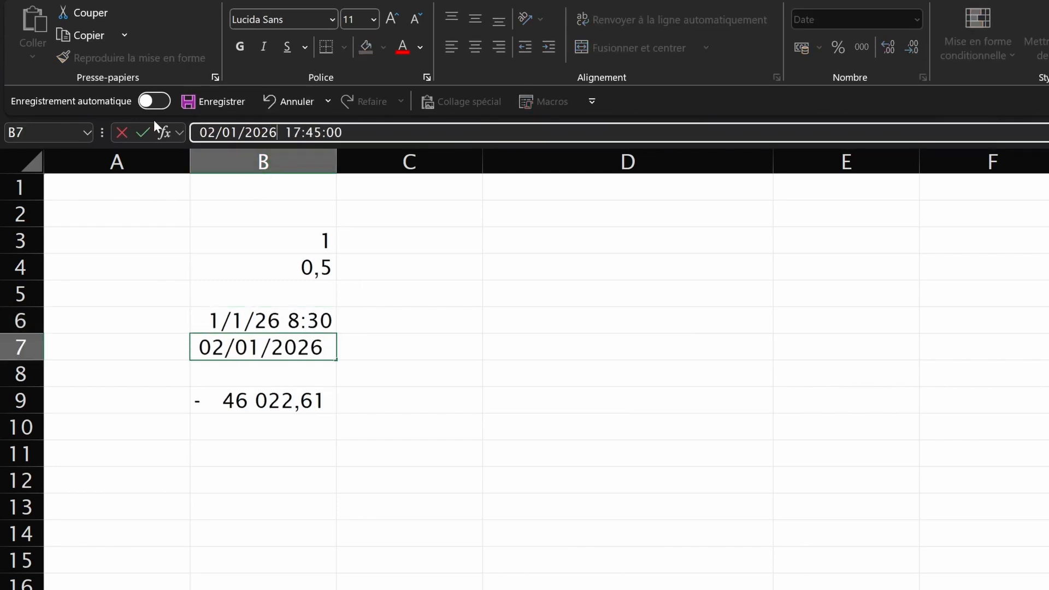
key("Return")
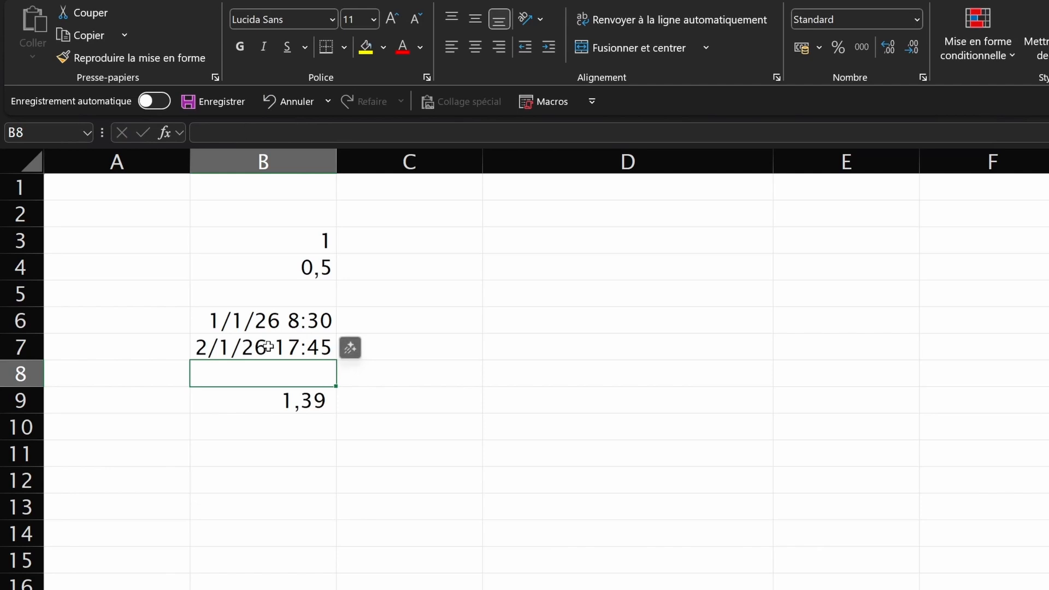
Apply the standard Heure format to the elapsed time in B9
left_click(311, 399)
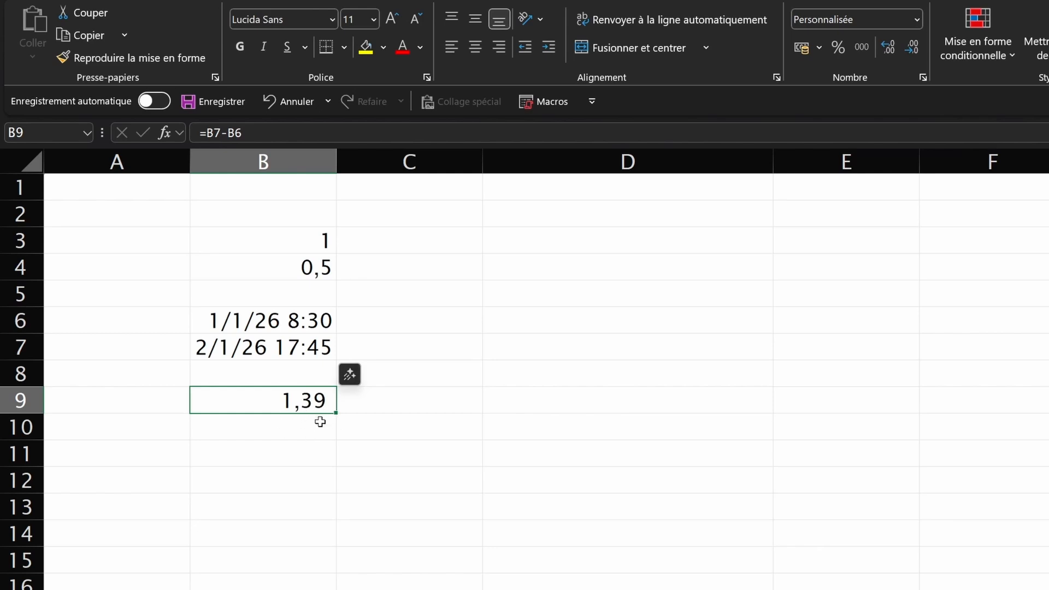
left_click(916, 21)
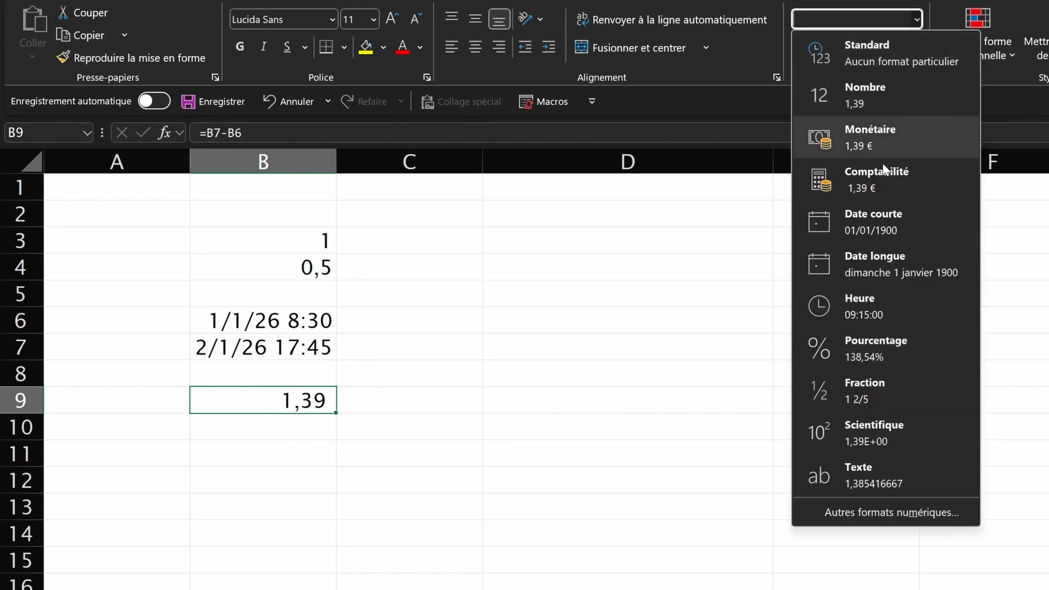
left_click(866, 308)
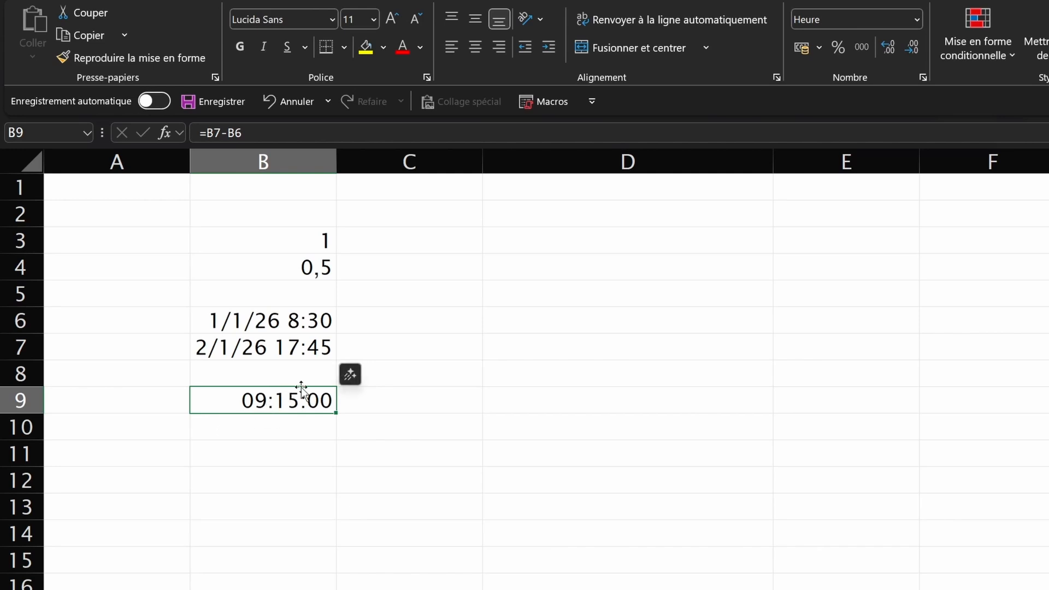
Give the elapsed time in B9 the custom number format [h]:mm, based on the existing [h]:mm:ss code
left_click(916, 20)
left_click(868, 521)
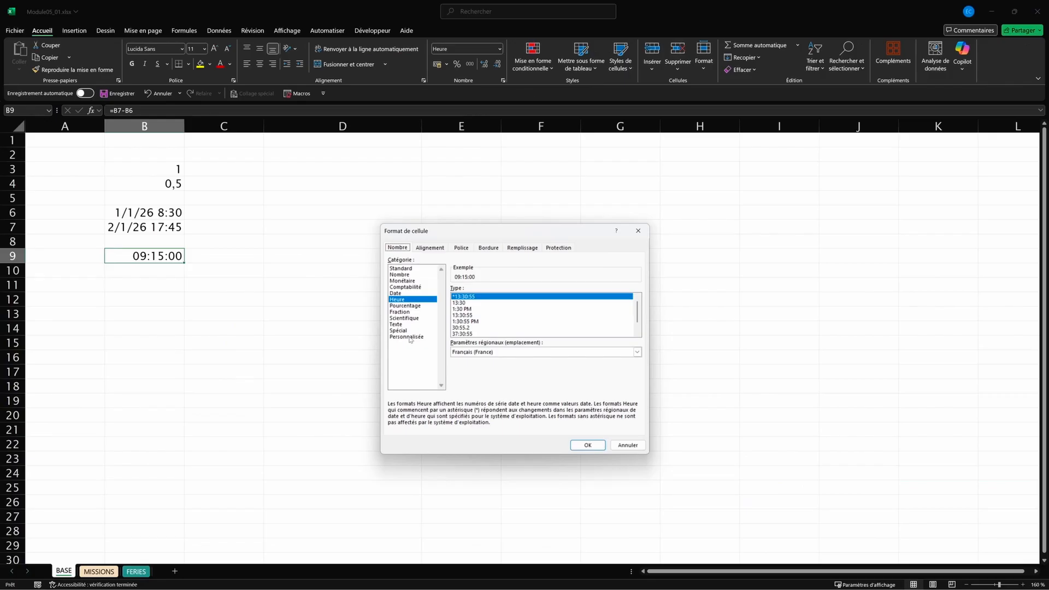
left_click(410, 338)
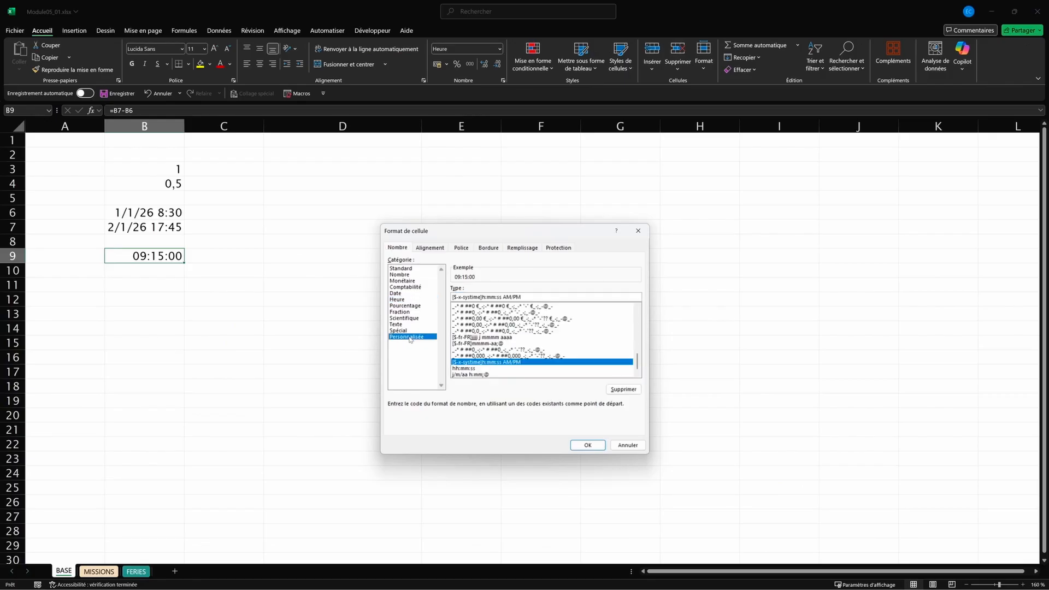
scroll(492, 348, "up", 1)
left_click(463, 319)
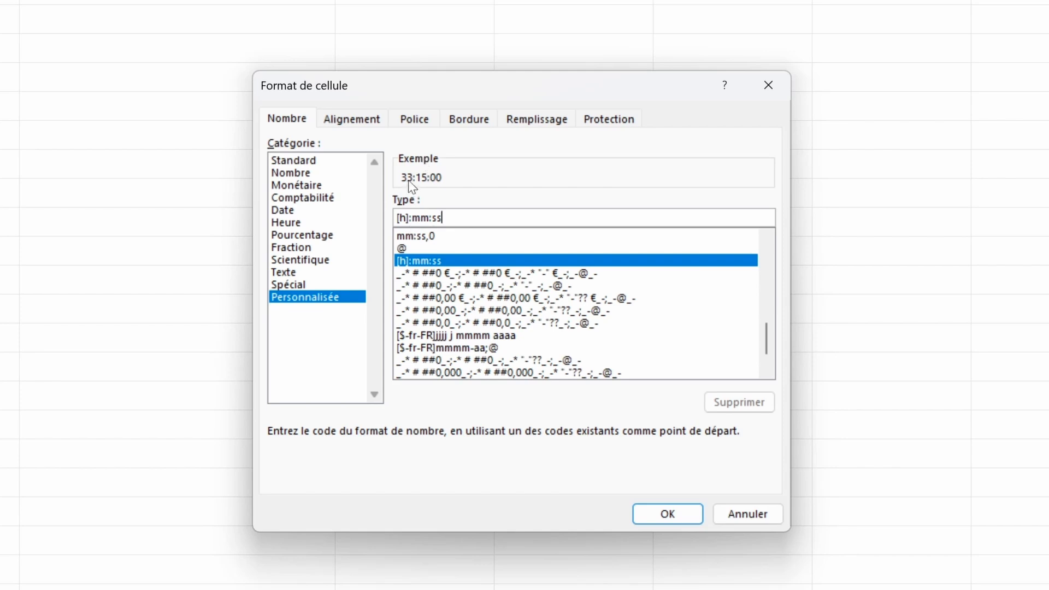
key("BackSpace")
key("BackSpace")
key("BackSpace")
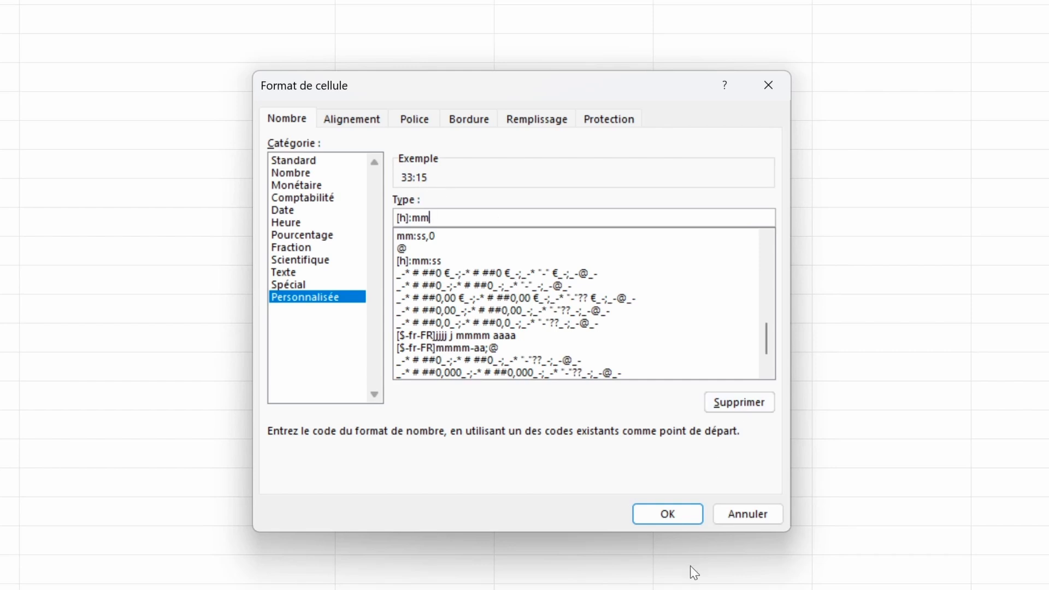
left_click(662, 512)
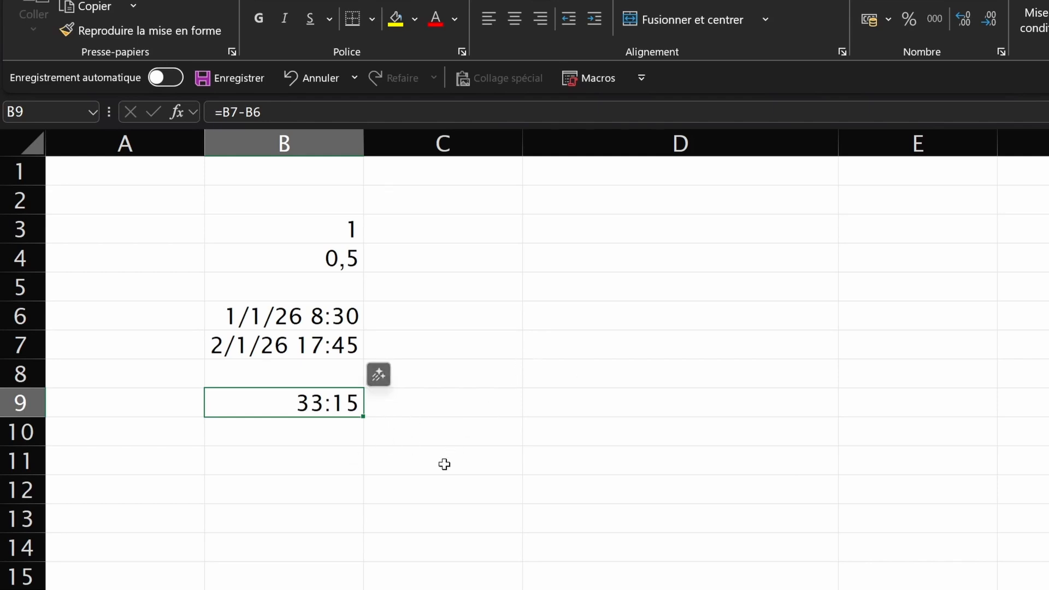
Extract the hour of B6 in cell B11 with =HEURE(B6)
left_click(252, 460)
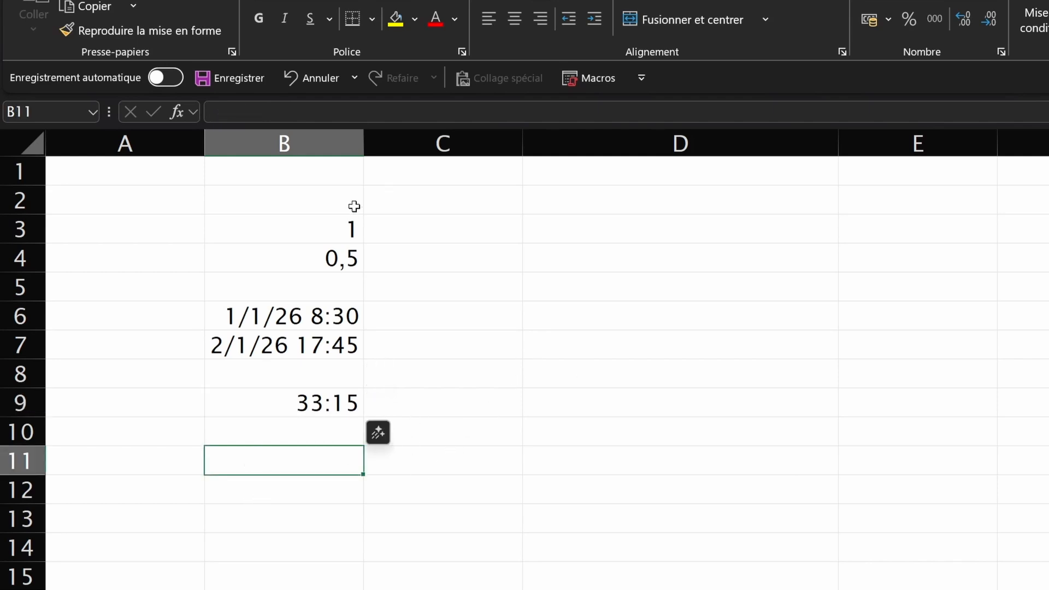
type("=HEURE(")
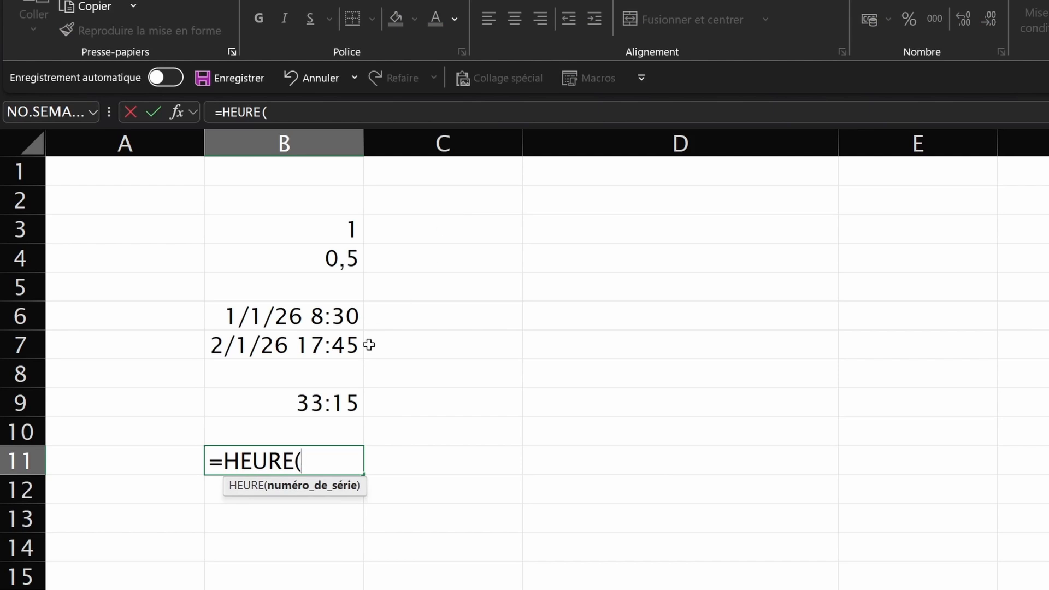
left_click(279, 316)
key("Return")
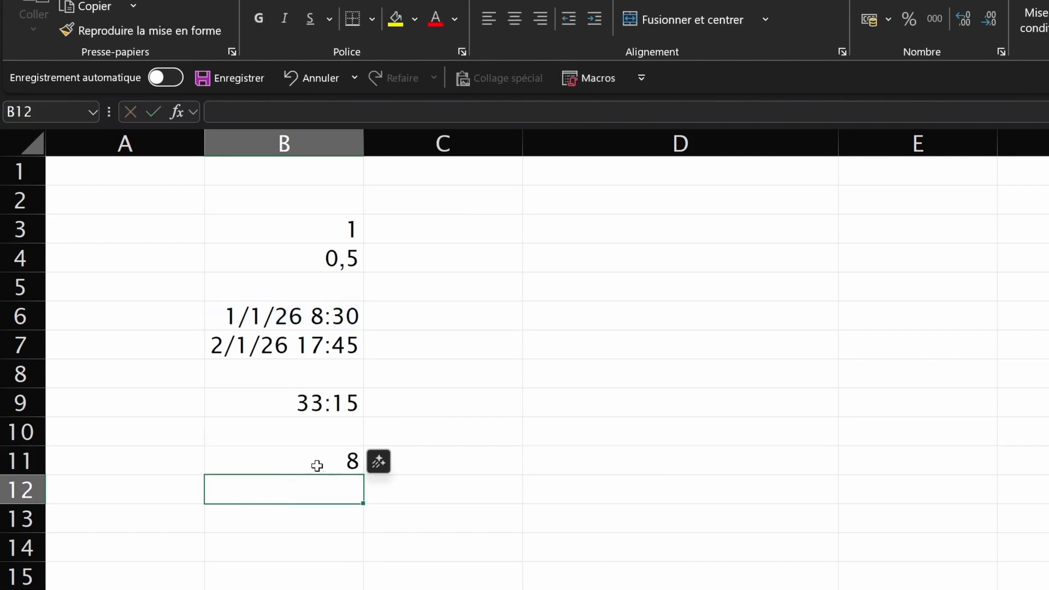
Replace the function in B11 with MINUTE to extract the minutes of B6
left_click(317, 463)
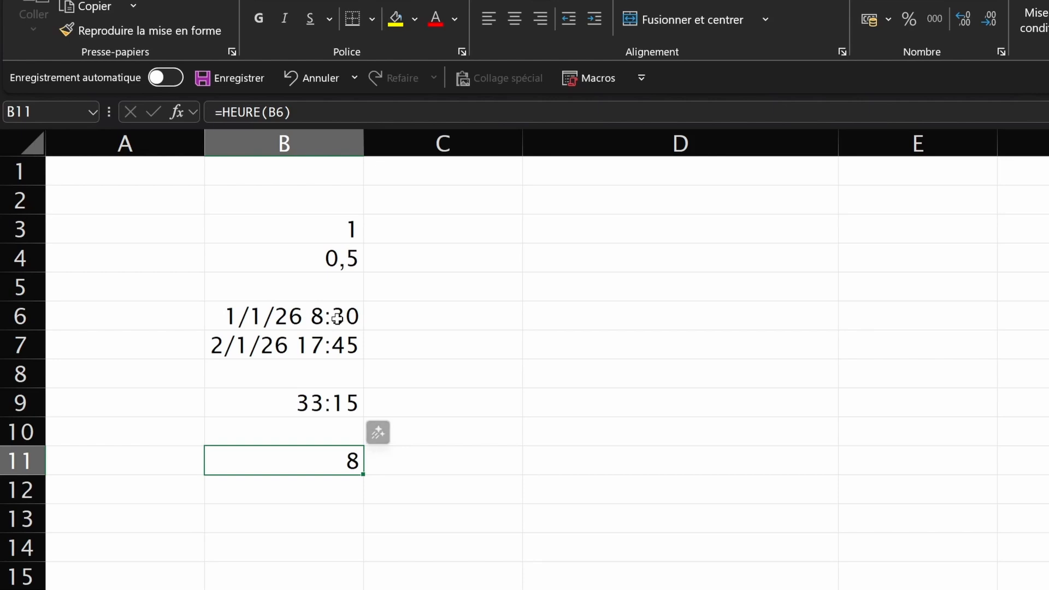
left_click(254, 112)
double_click(254, 111)
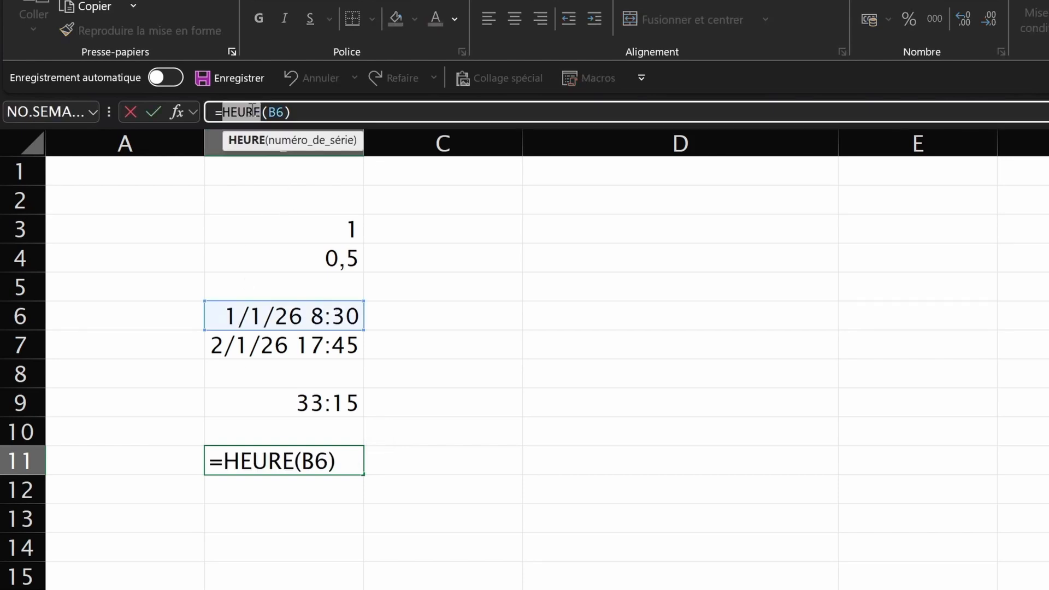
type("minute")
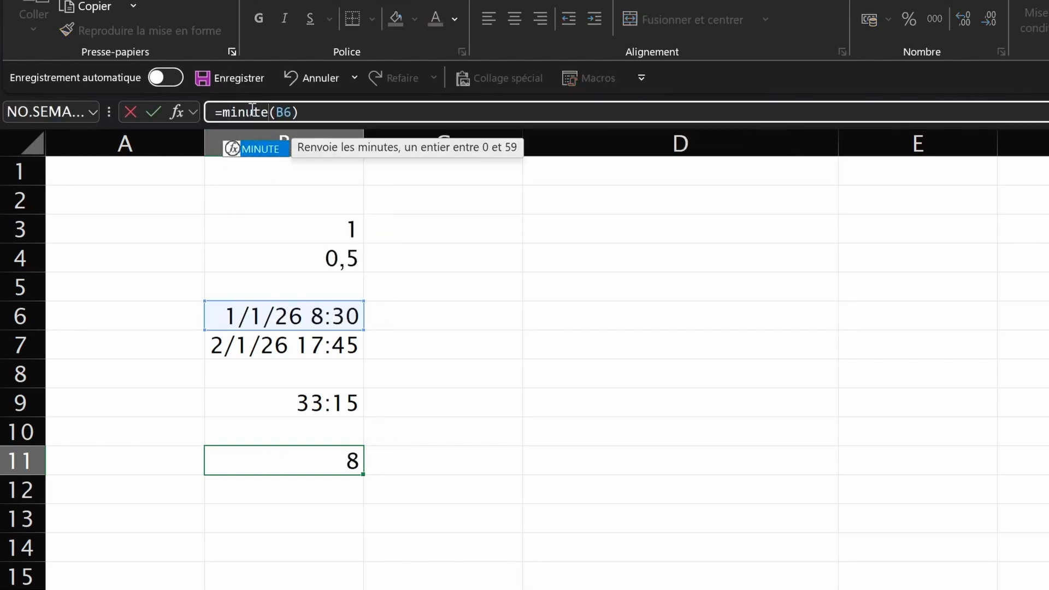
key("Return")
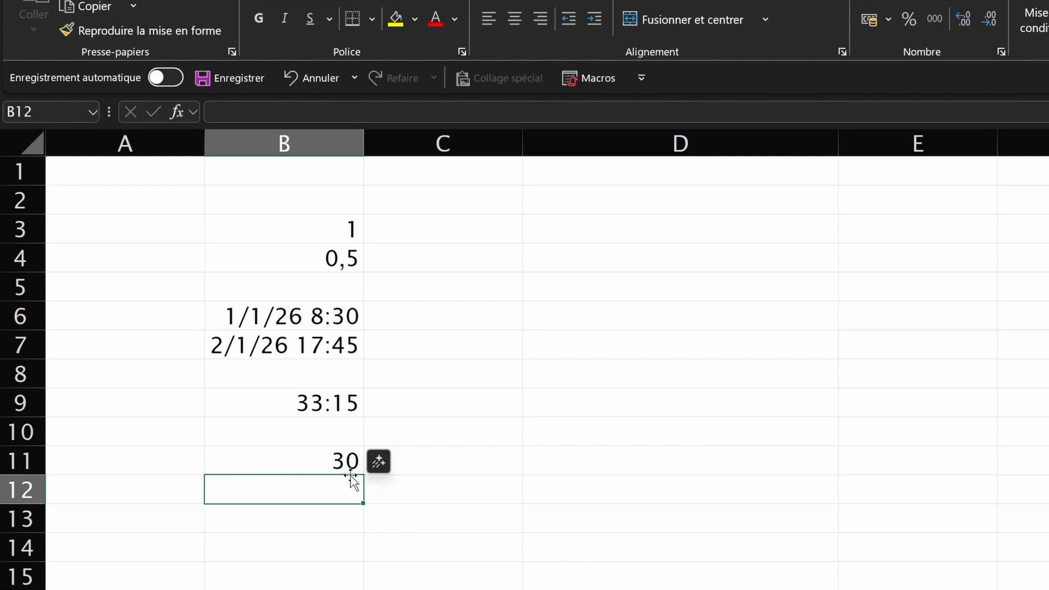
Replace the function in B11 with SECONDE to extract the seconds of B6
left_click(327, 460)
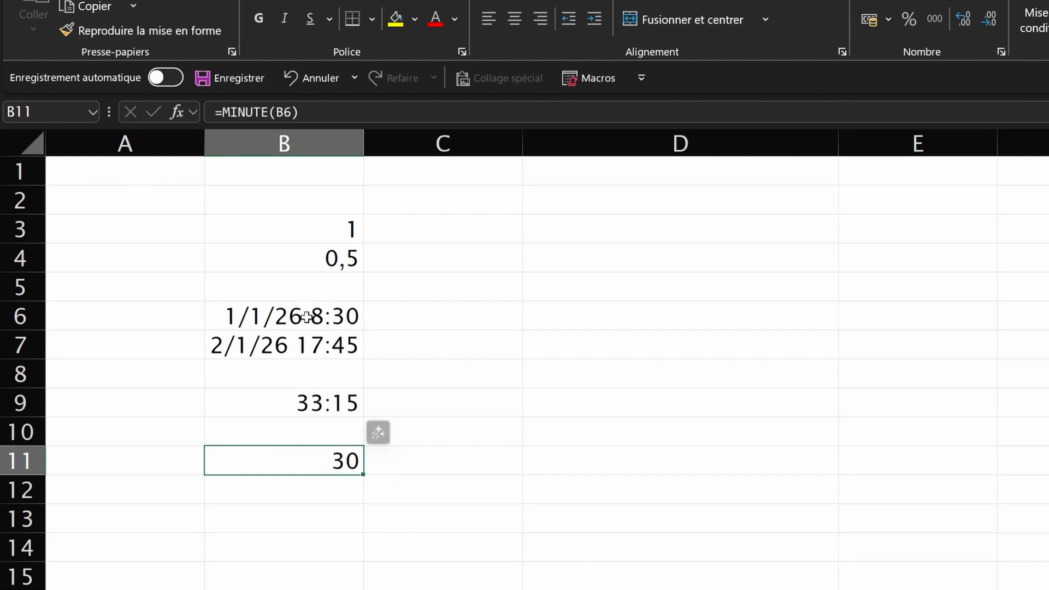
double_click(243, 112)
type("seconde(B6")
key("Return")
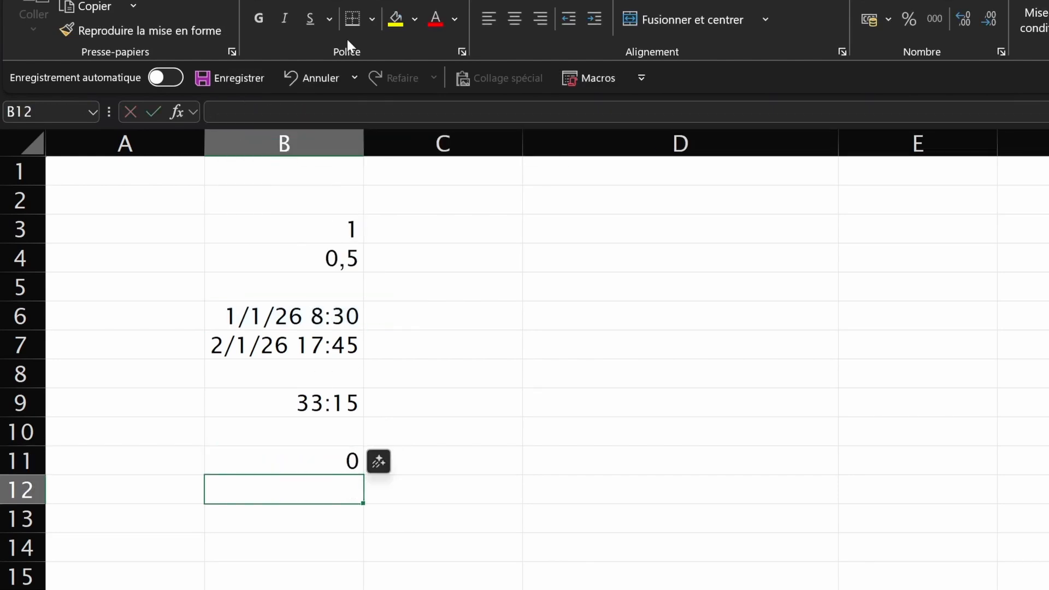
left_click(334, 461)
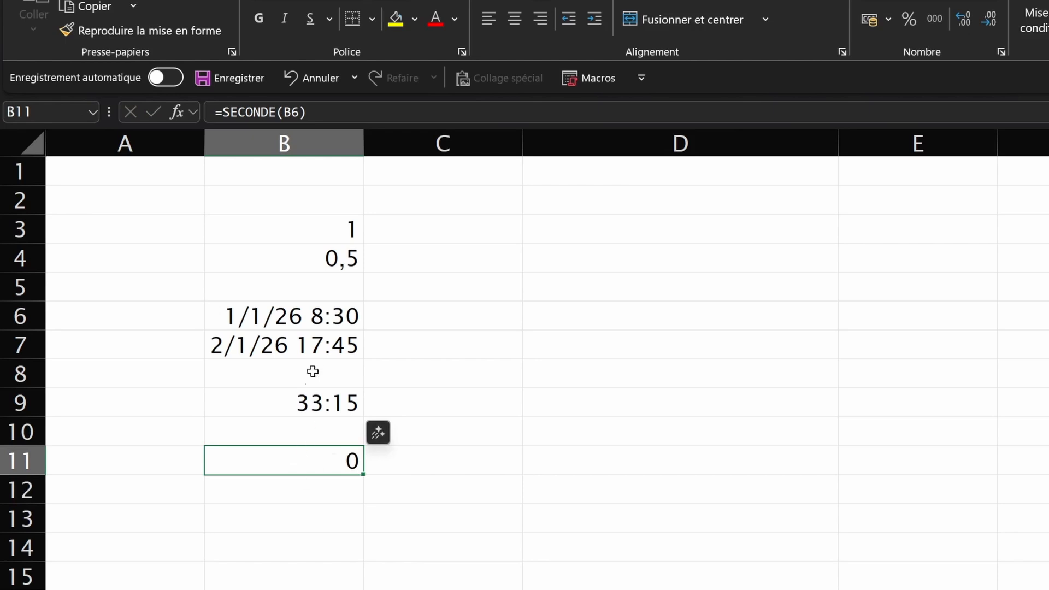
Replace the fixed date and time in B6 with the formula =MAINTENANT()
left_click(312, 317)
type("=")
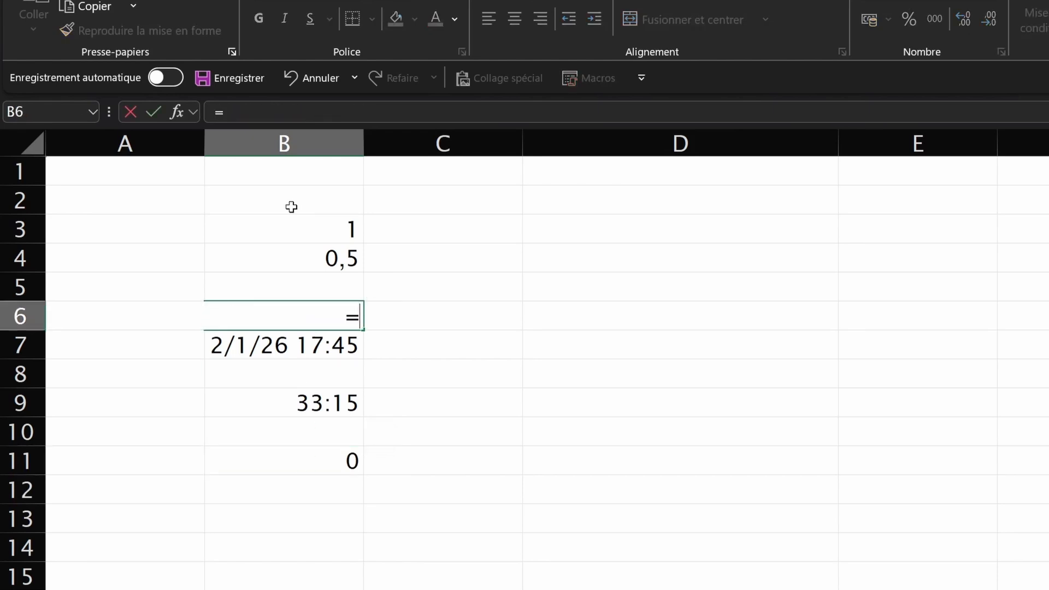
type("maintenant())")
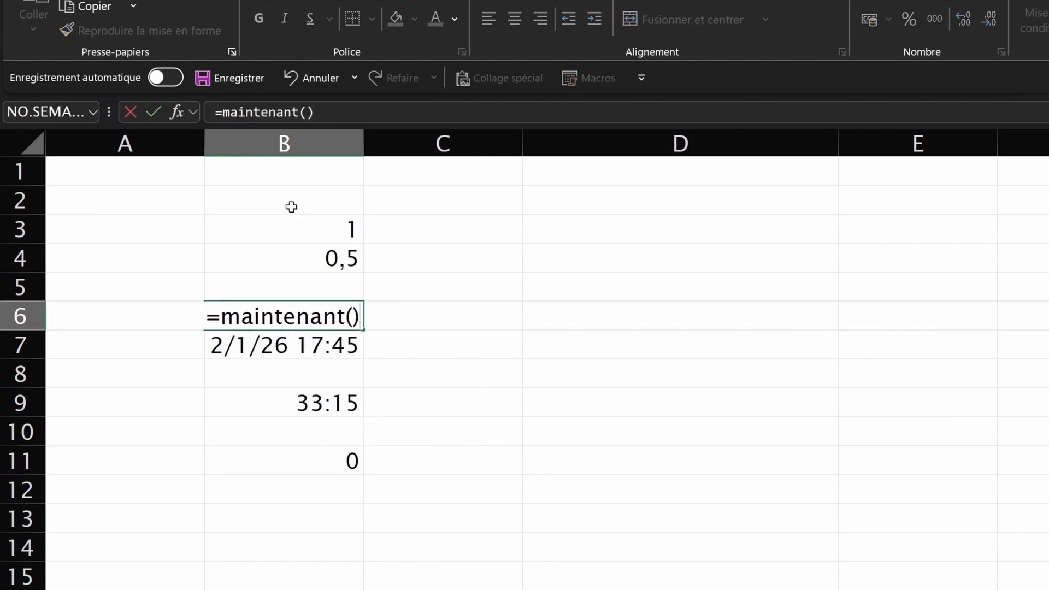
key("BackSpace")
key("Return")
Re-enter the formula =SECONDE(B6) in cell B11 to recalculate the seconds from the current time
key("Down")
key("Down")
key("Down")
key("Down")
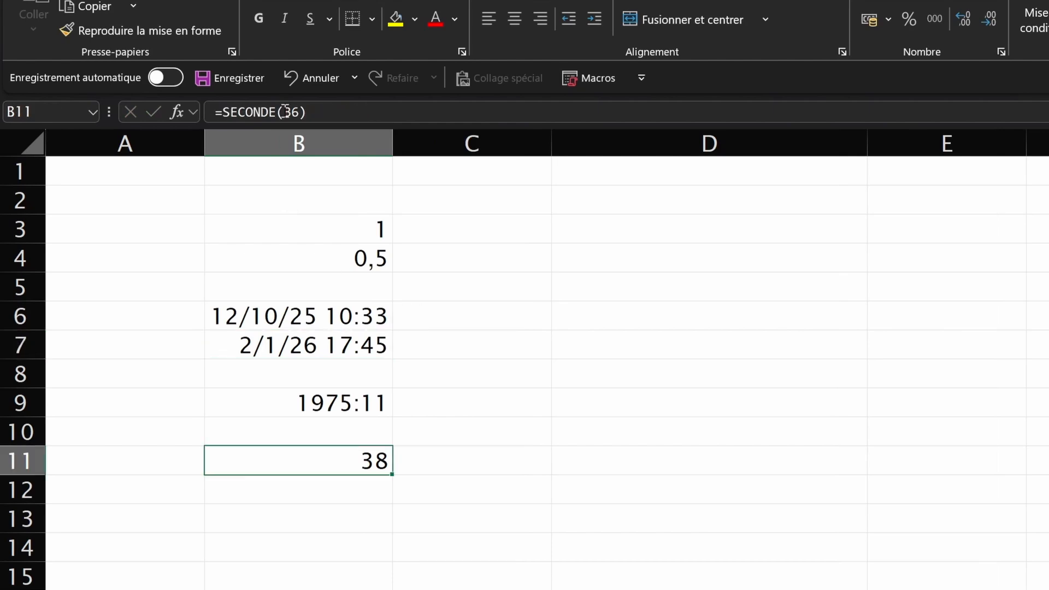
left_click(284, 111)
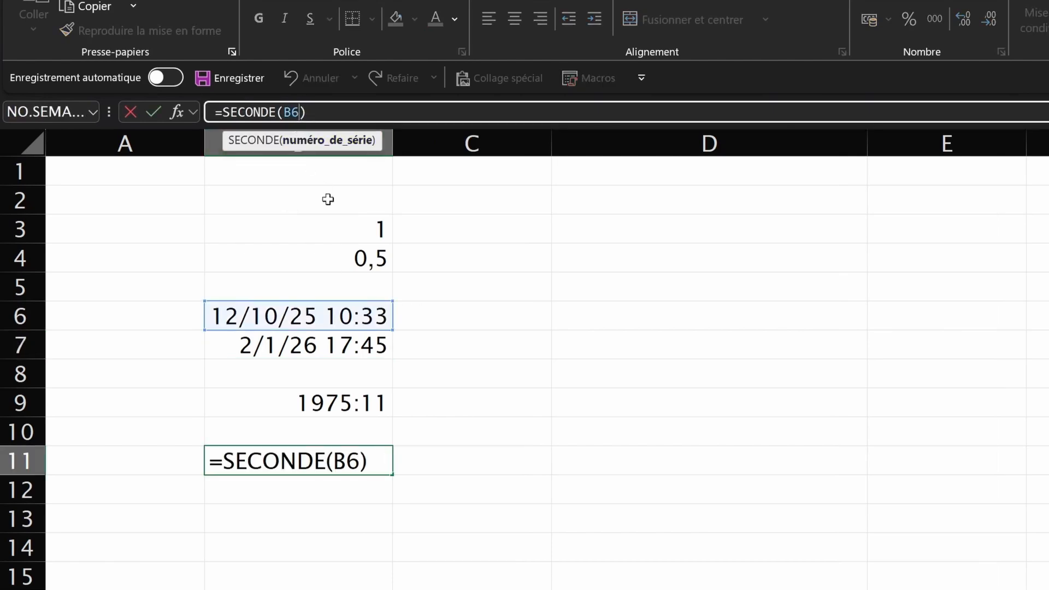
key("Return")
double_click(364, 465)
key("Return")
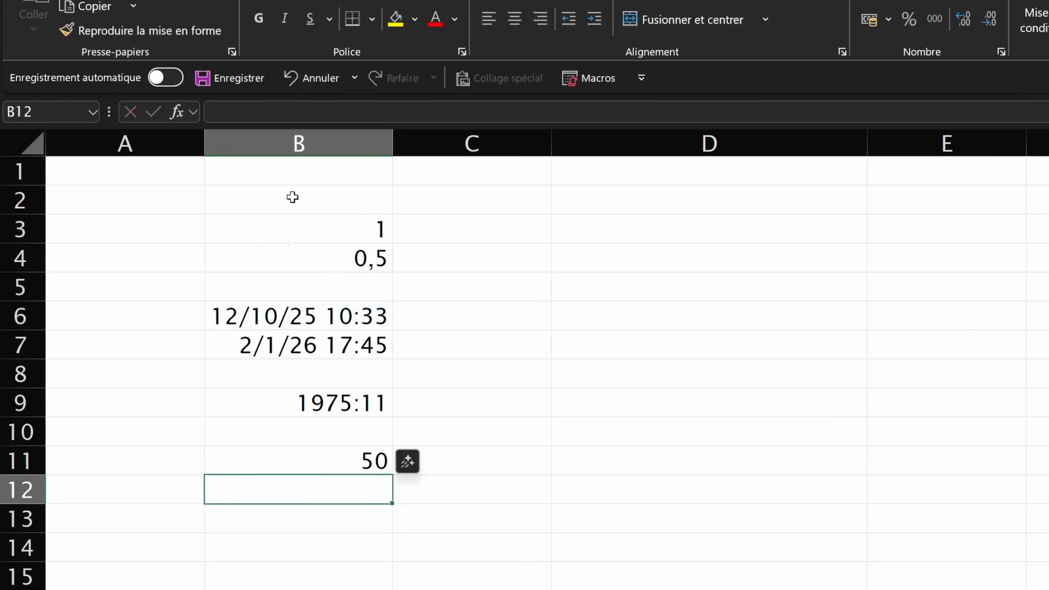
Build a time of 10 hours, 0 minutes and 0 seconds in cell B13 with =TEMPS(10;0;0)
key("Down")
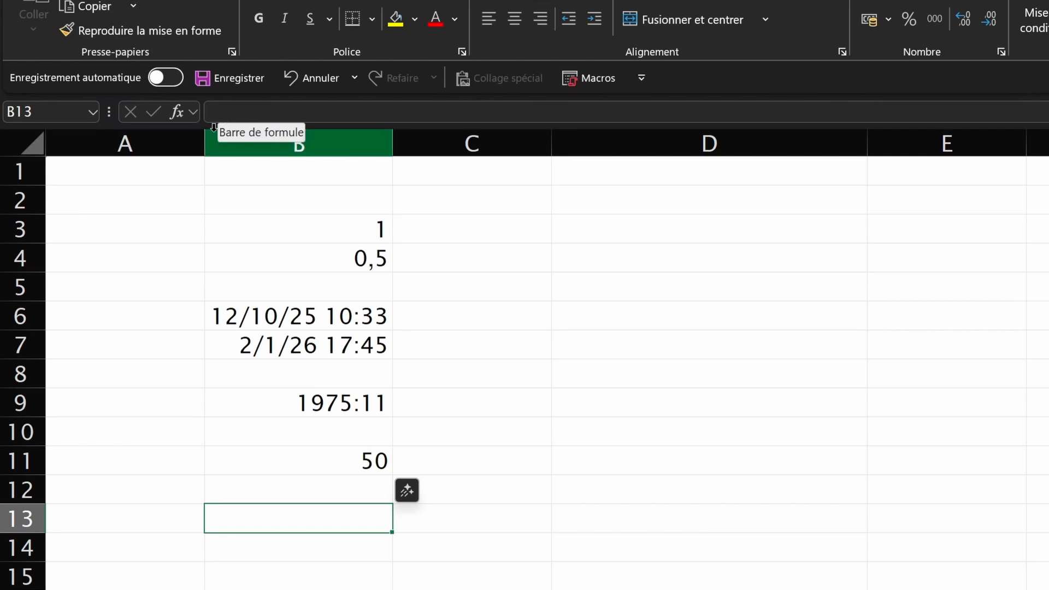
left_click(212, 107)
type("=TEMPS(")
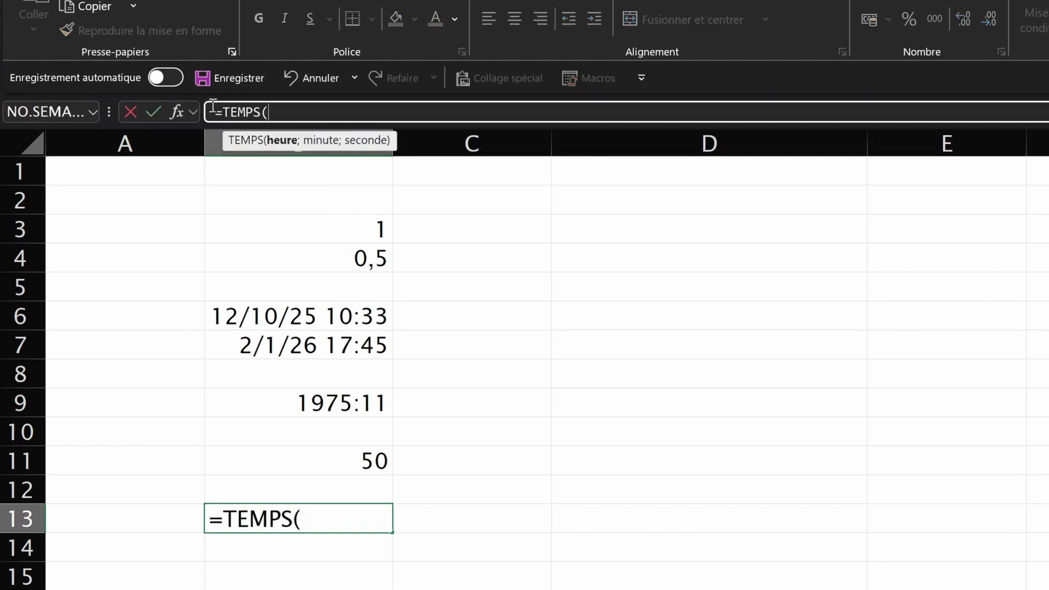
type("10;0")
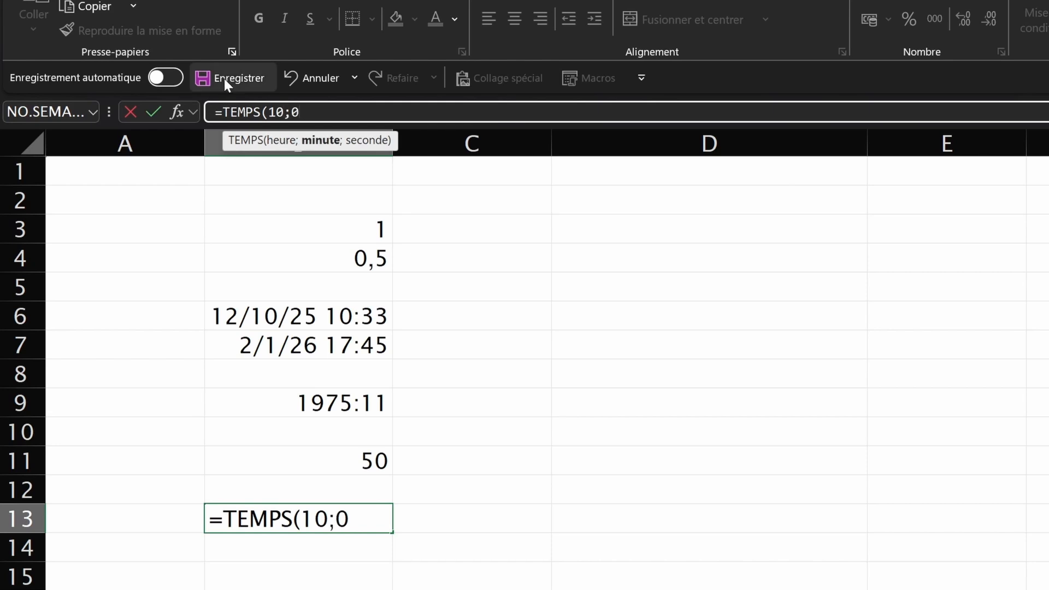
type(";0)")
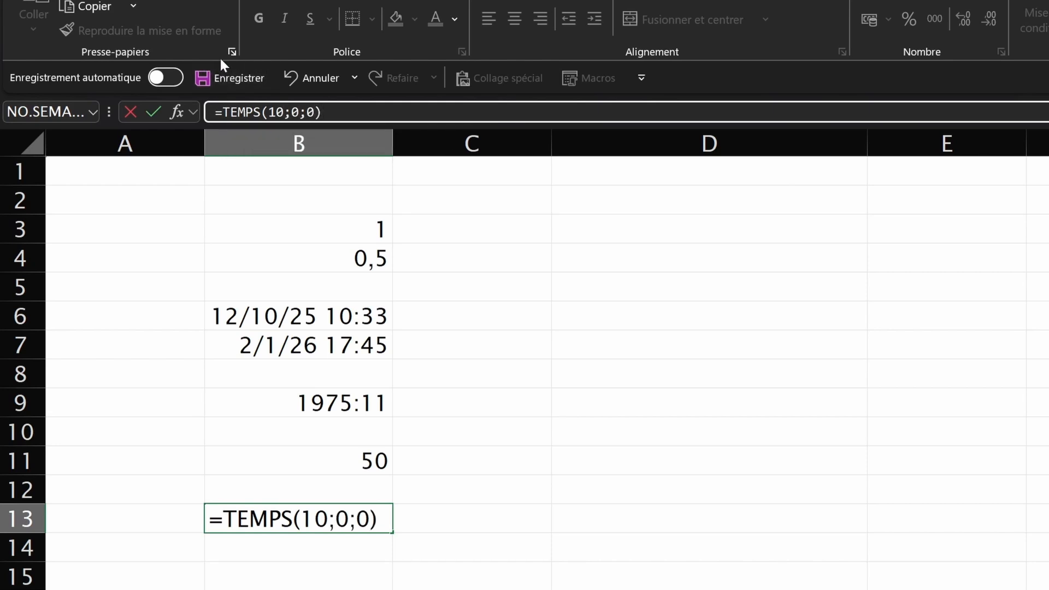
key("ctrl+Return")
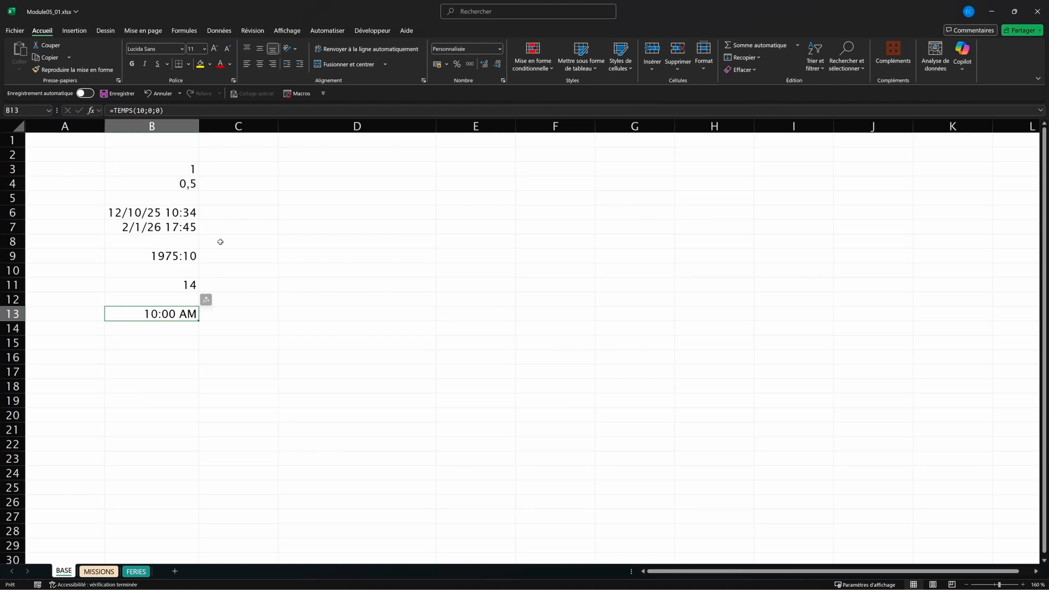
Enter the date 12/10/2025 in cell C6
left_click(175, 217)
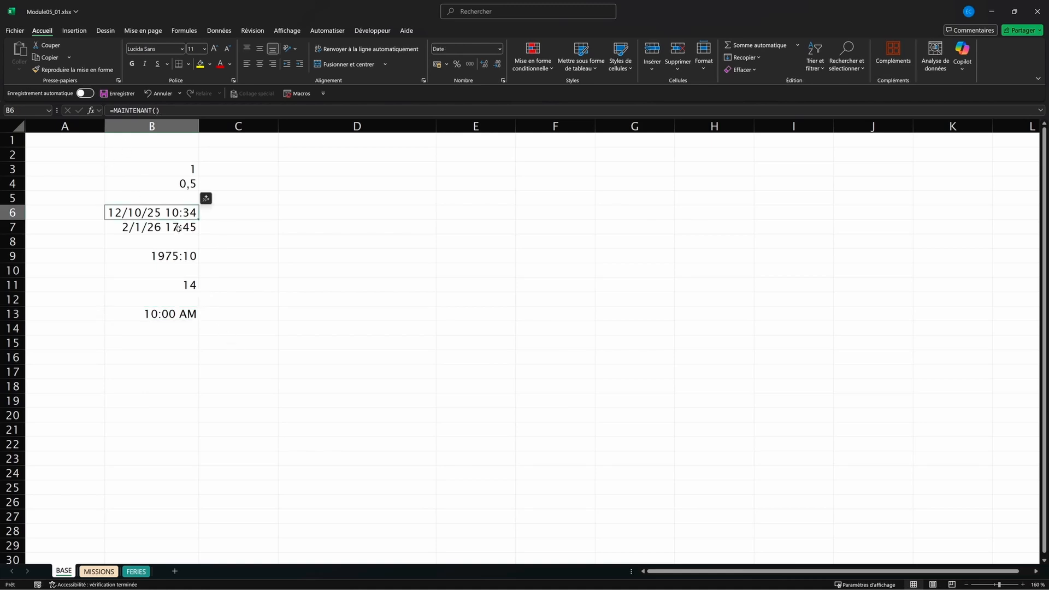
left_click(258, 214)
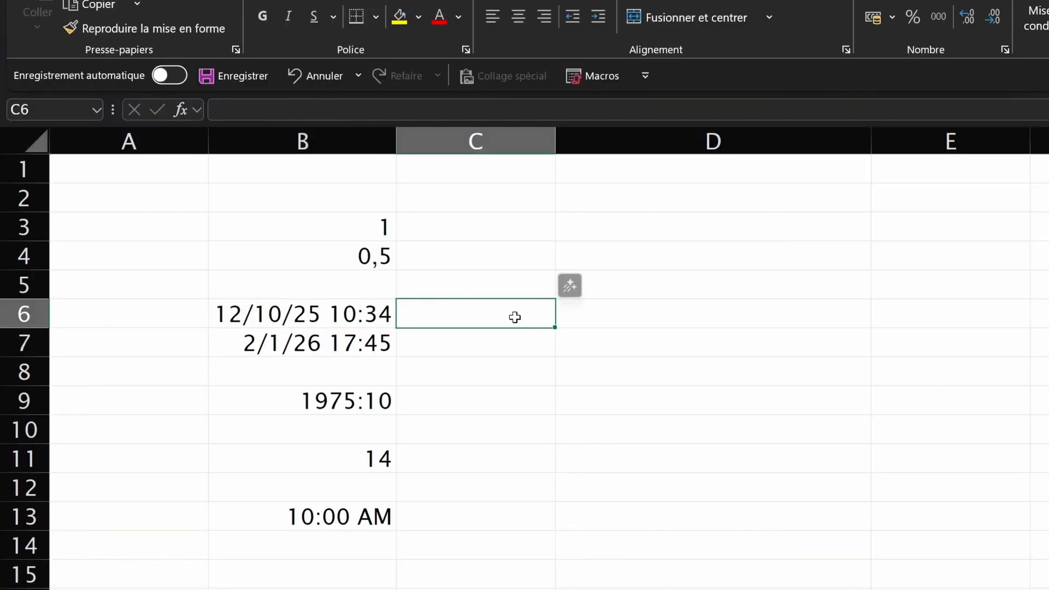
type("12/10/202")
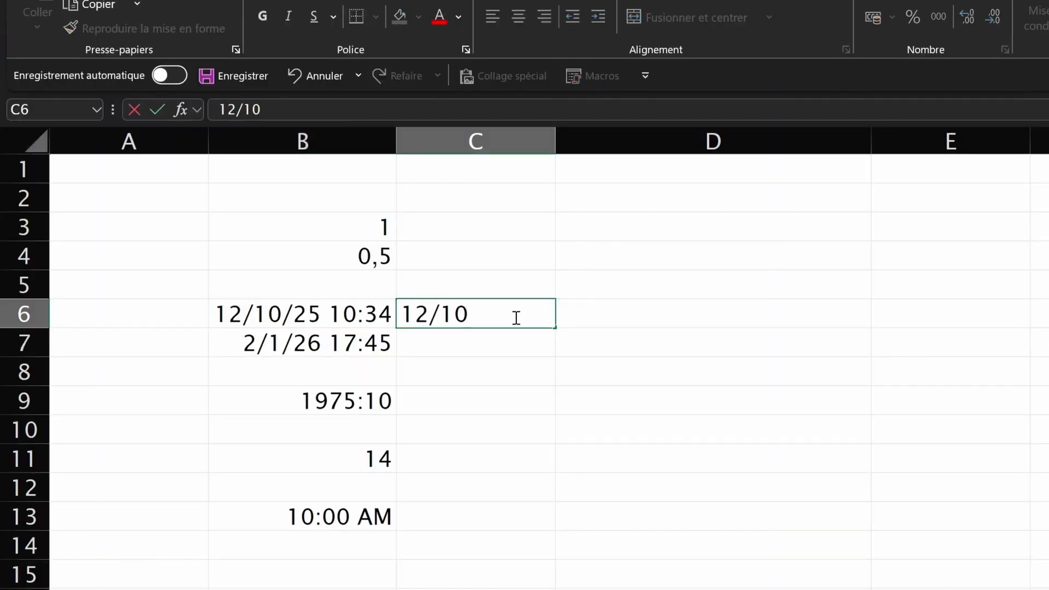
type("5")
key("Return")
Apply the Heure format to cell C6, then undo and redo the change to compare both displays
left_click(516, 318)
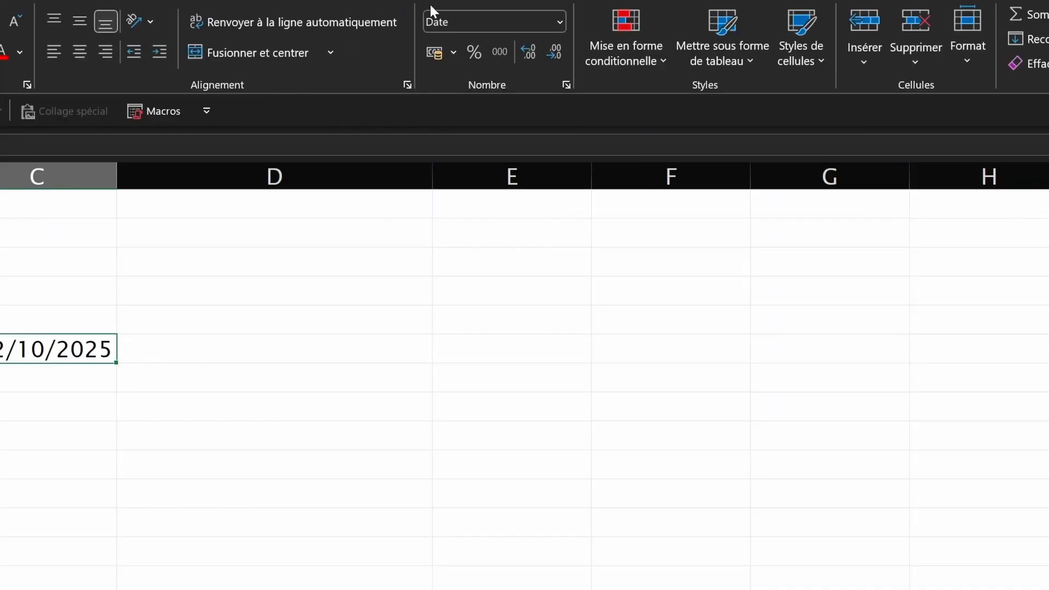
left_click(997, 0)
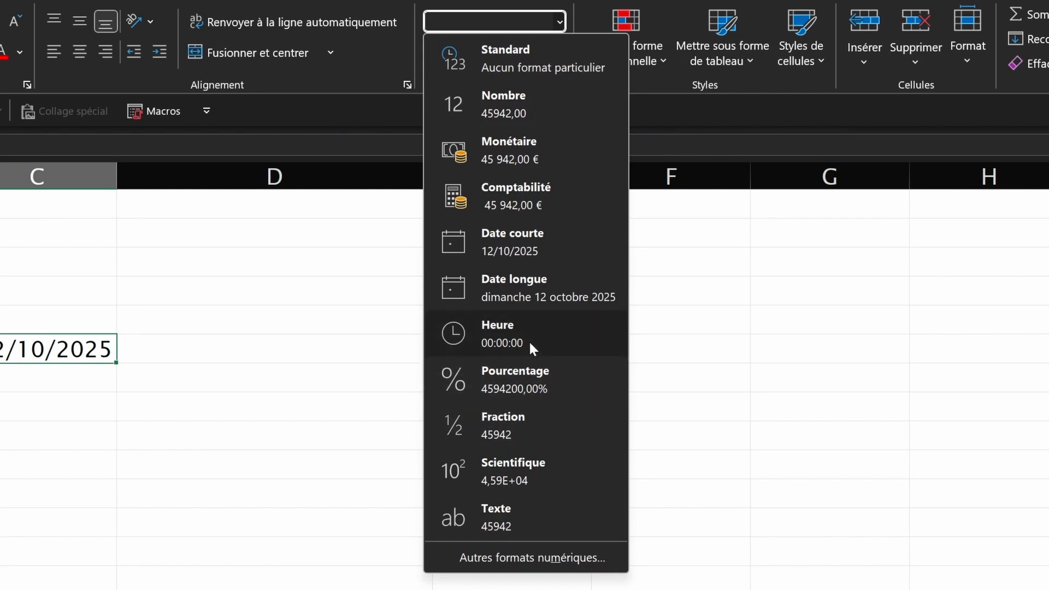
left_click(529, 340)
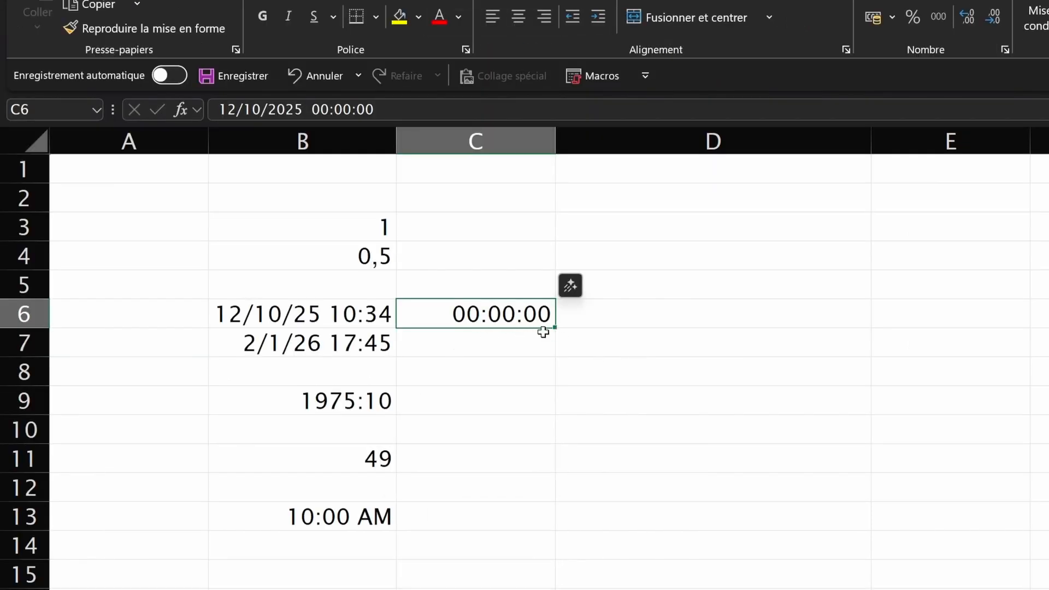
key("ctrl+z")
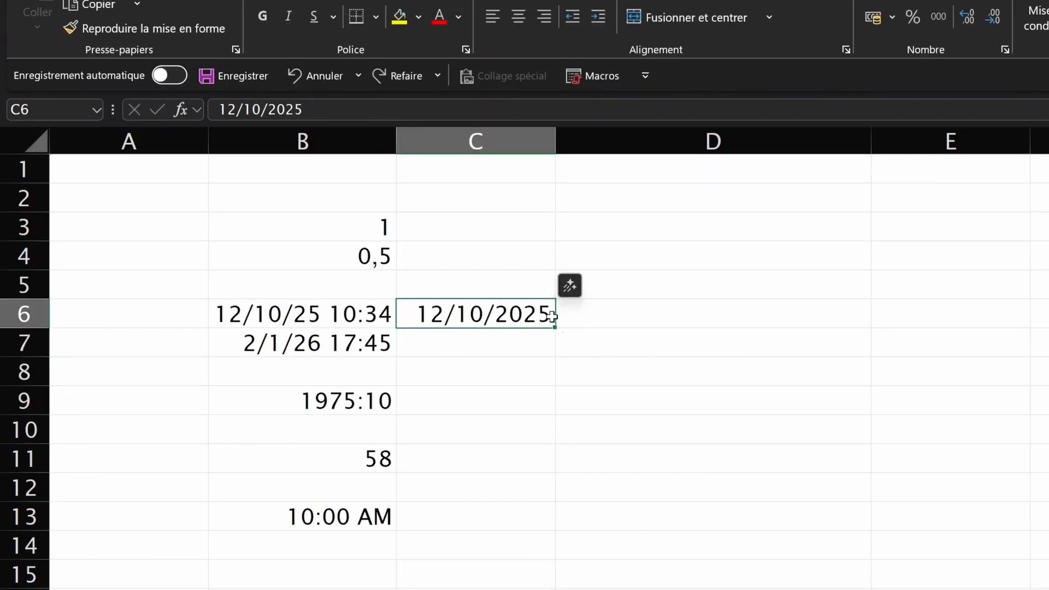
key("ctrl+y")
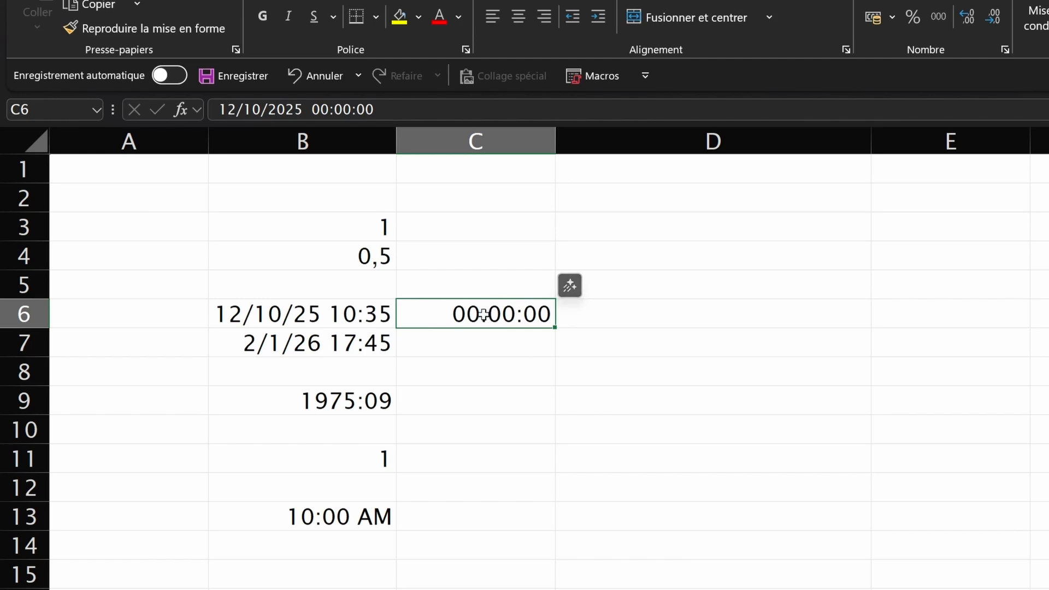
Change the time part of the date in C6 to 10:00:00
left_click(329, 109)
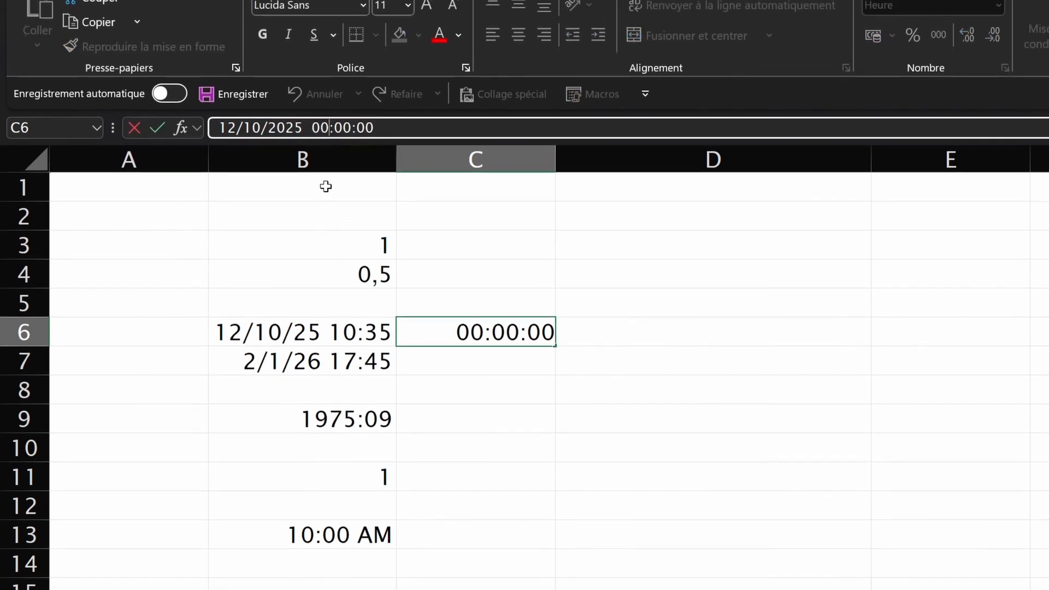
key("BackSpace")
key("BackSpace")
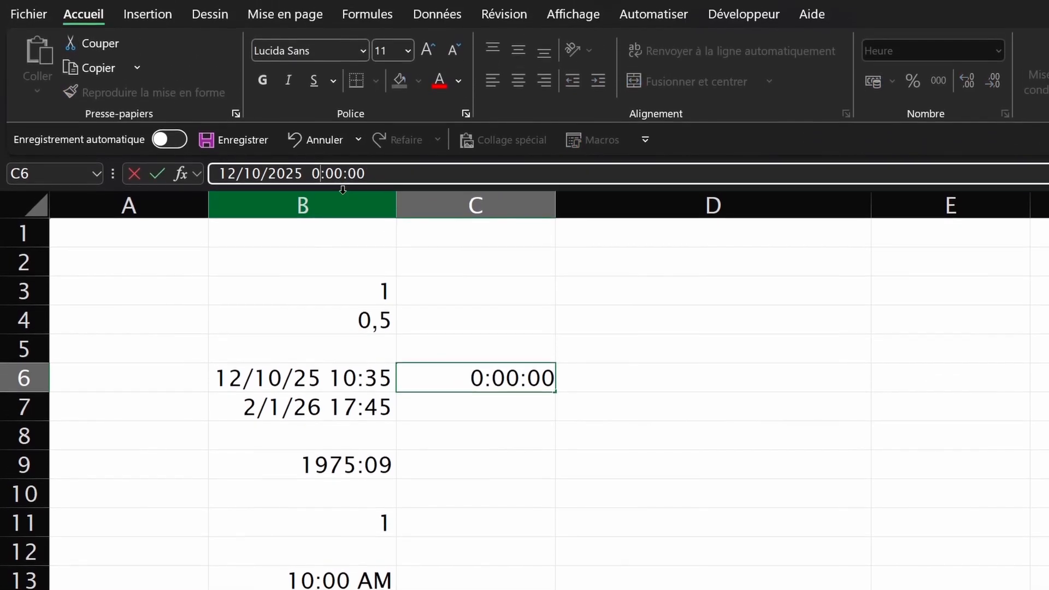
type("10")
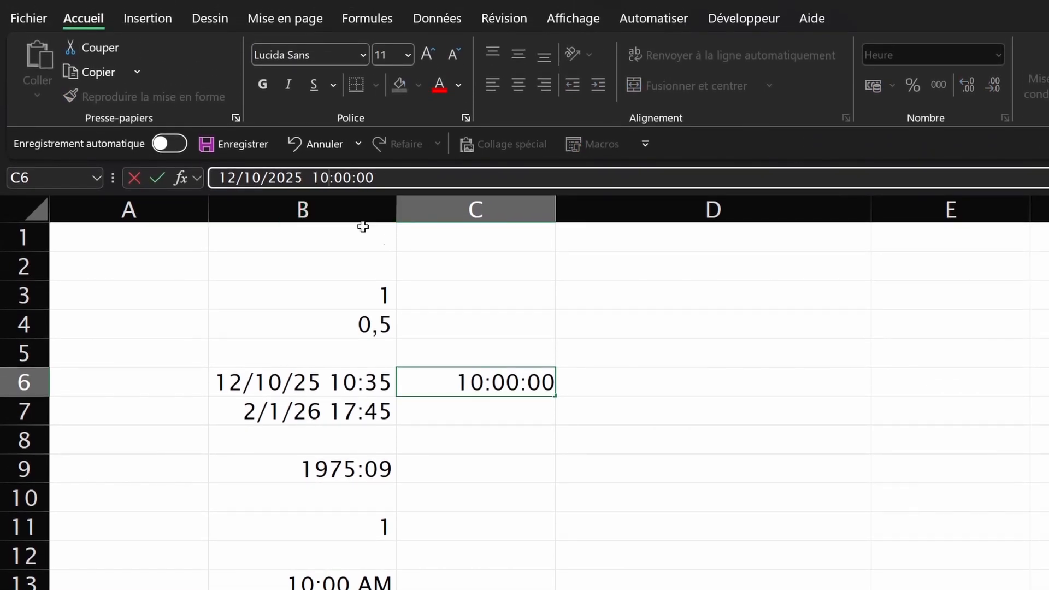
key("ctrl+Return")
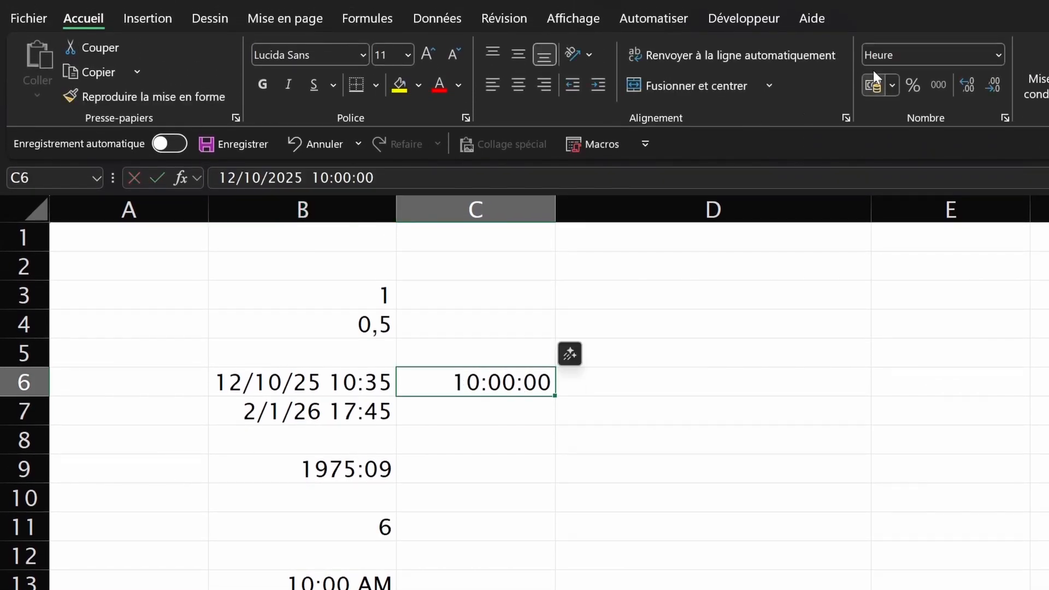
Display C6 as a number with a thousands separator, then apply the short date format (Date courte)
left_click(937, 87)
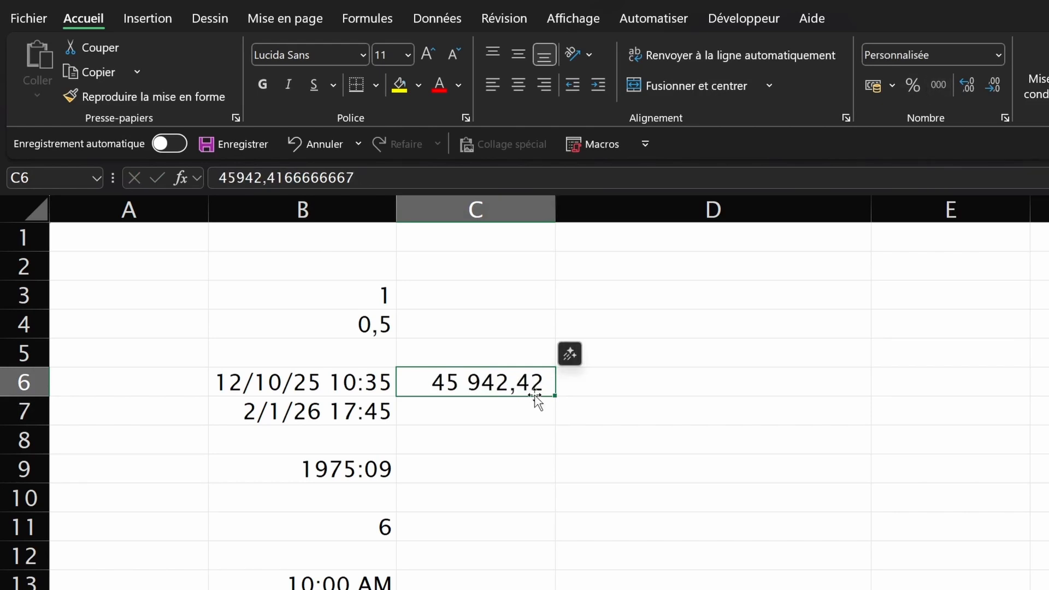
left_click(998, 54)
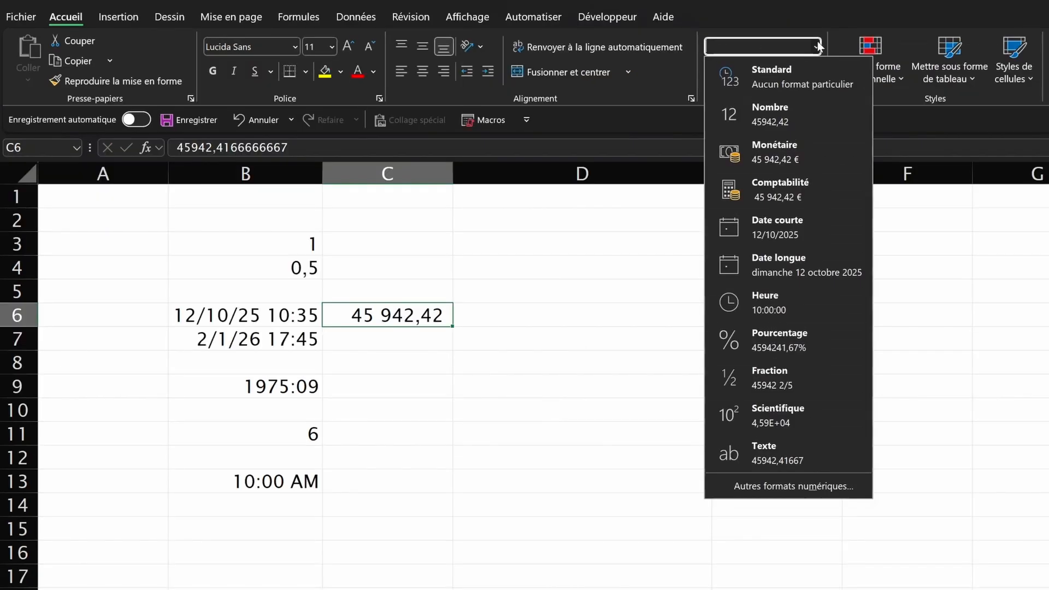
left_click(953, 284)
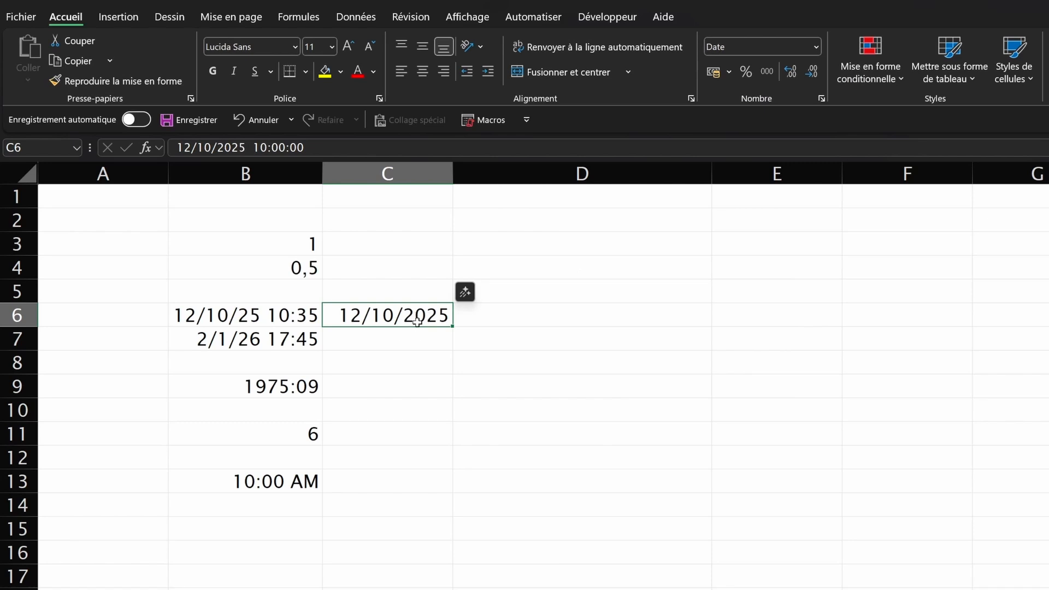
Enter the date 12/10/2025 without a time in cell C5
double_click(411, 292)
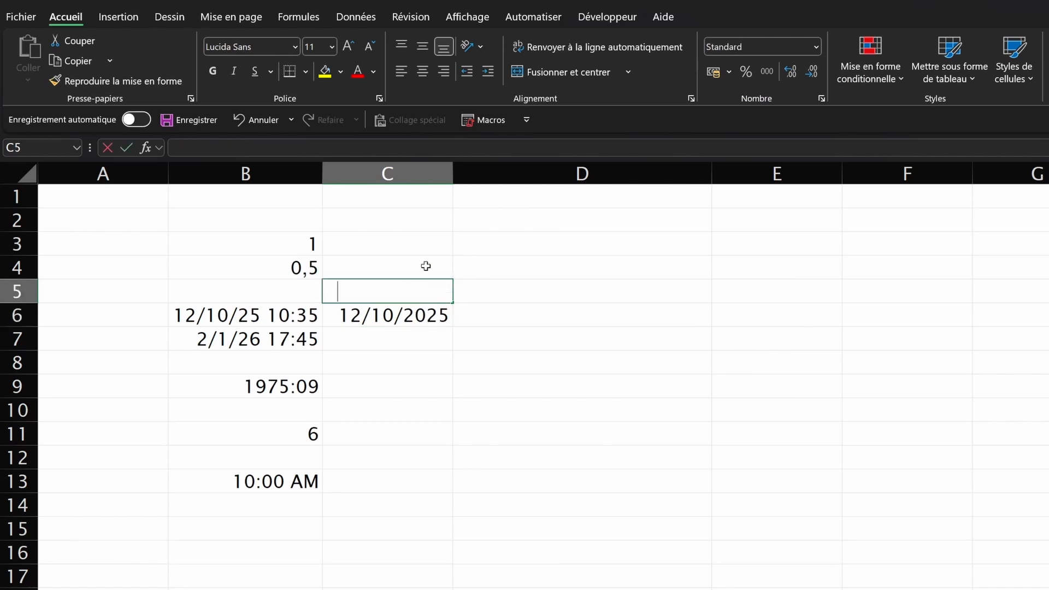
type("12/10/2025")
key("Return")
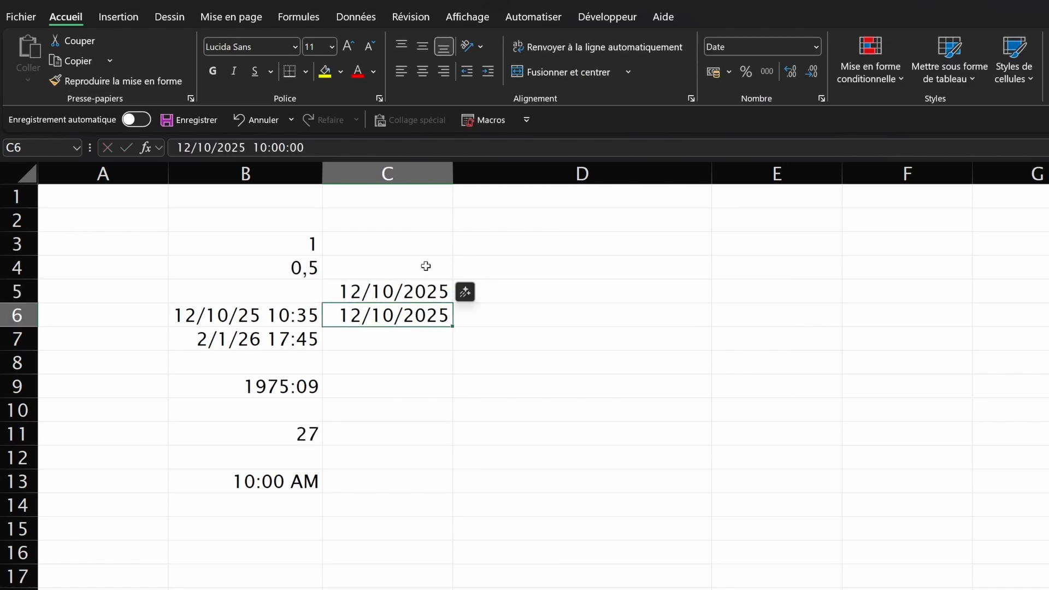
key("Up")
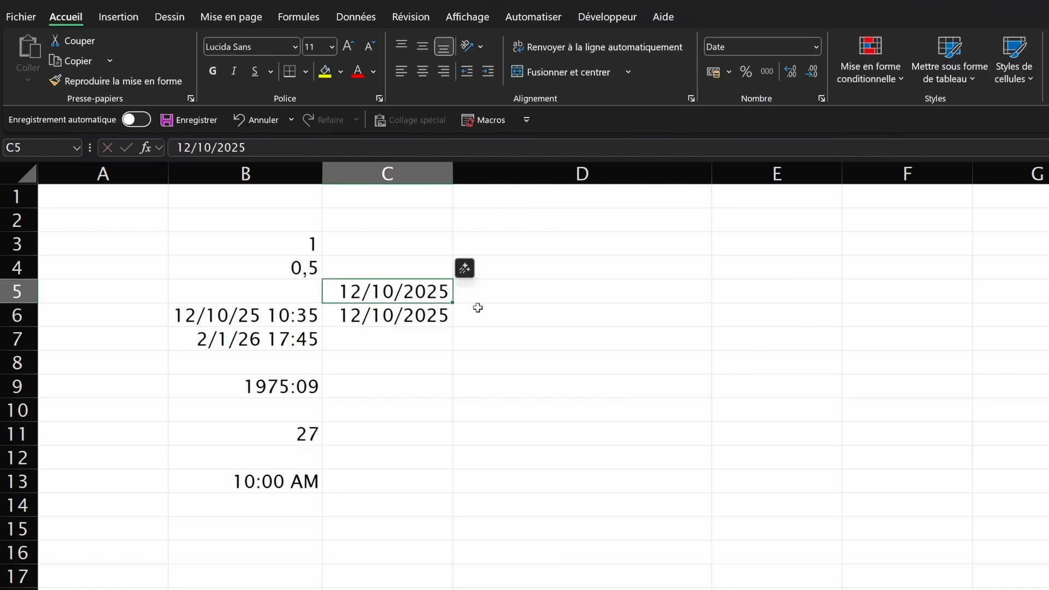
Test whether the two dates are equal in cell D6 with the formula =C5=C6
key("Down")
key("Right")
type("=")
left_click(411, 291)
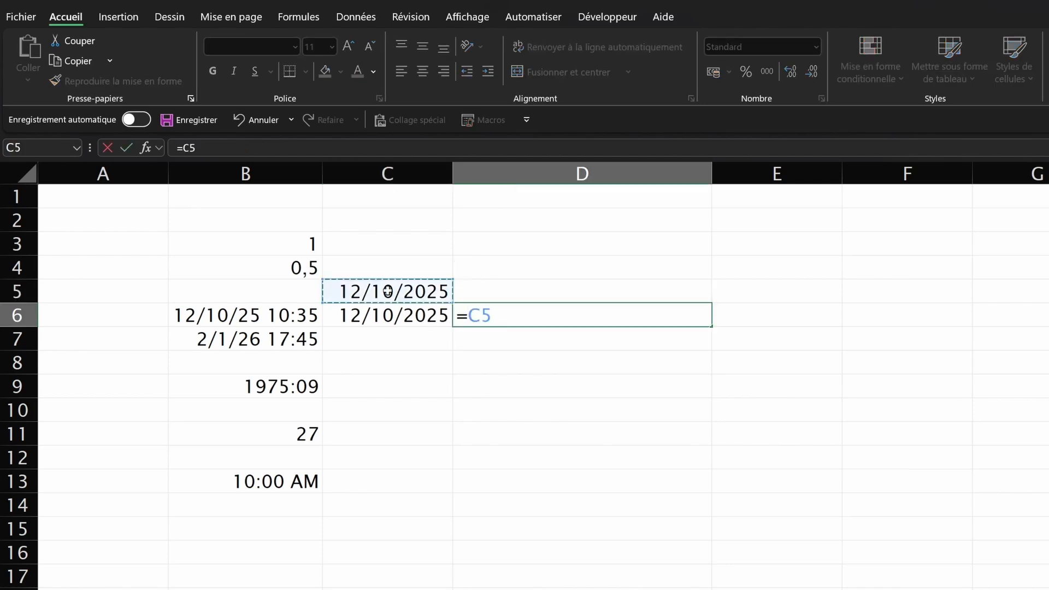
type("=")
left_click(411, 315)
key("Return")
left_click(562, 297)
left_click(562, 310)
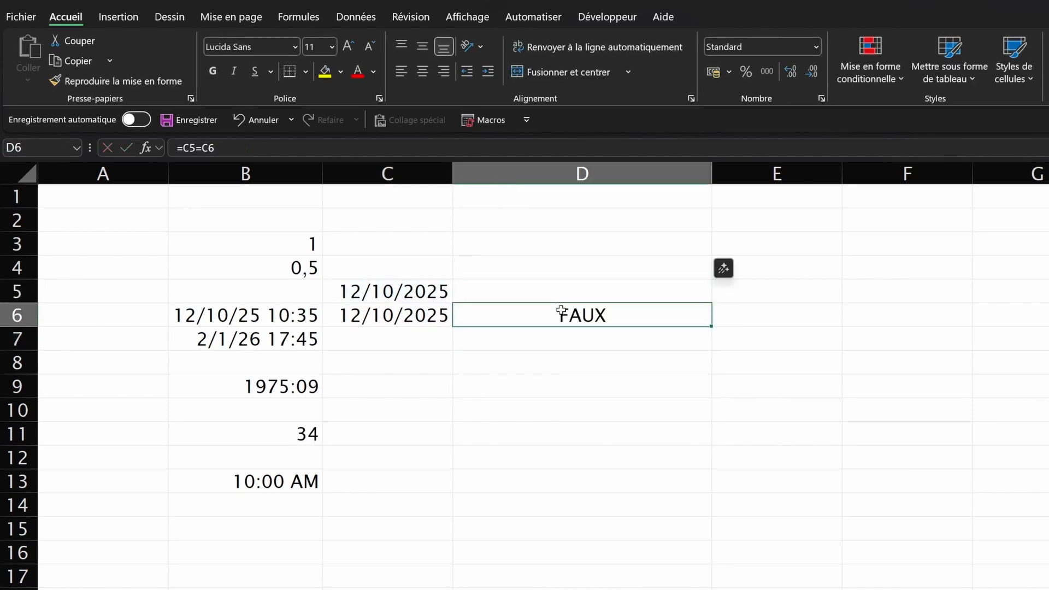
Remove the time part from the date in C6 and check the comparison in D6
left_click(409, 335)
left_click(384, 314)
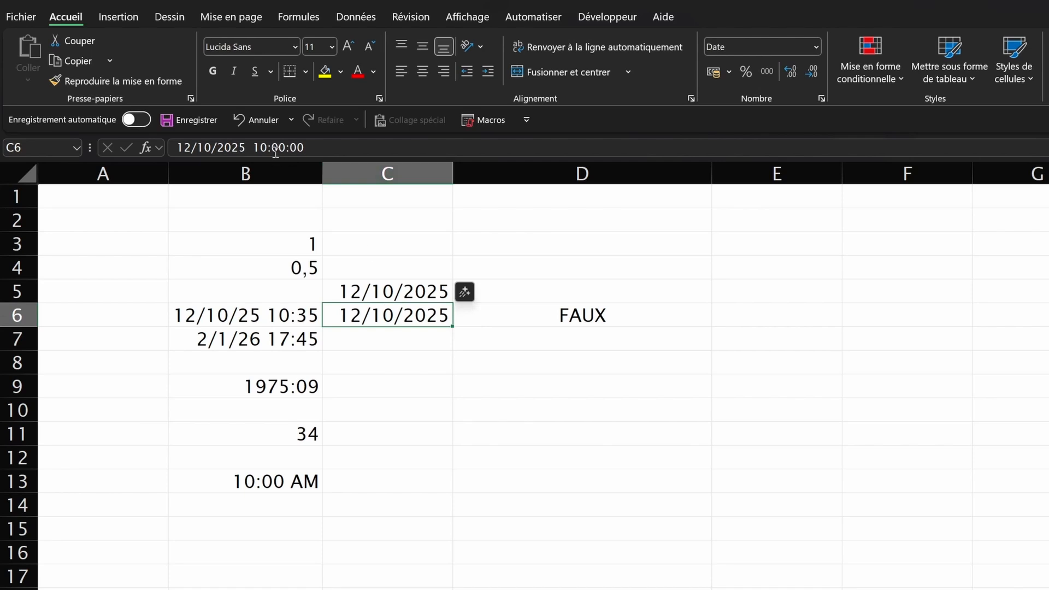
left_click(260, 147)
key("Return")
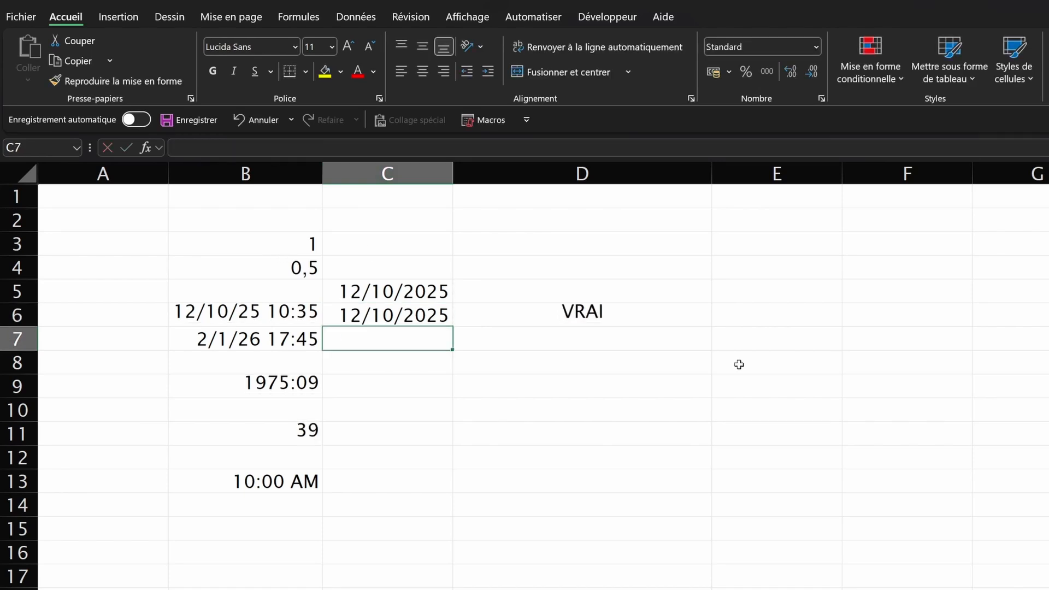
key("Up")
key("Right")
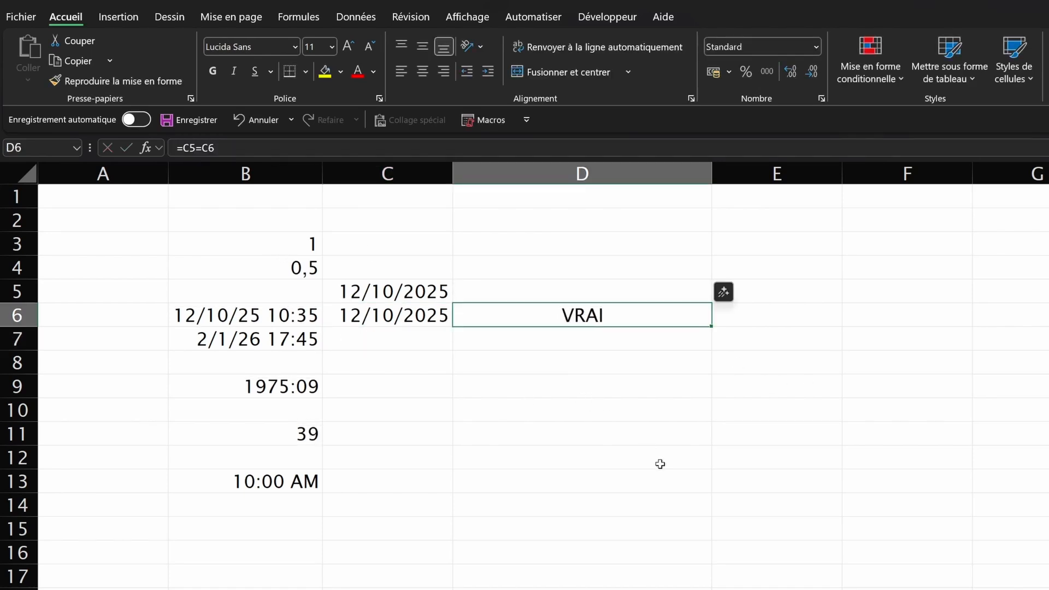